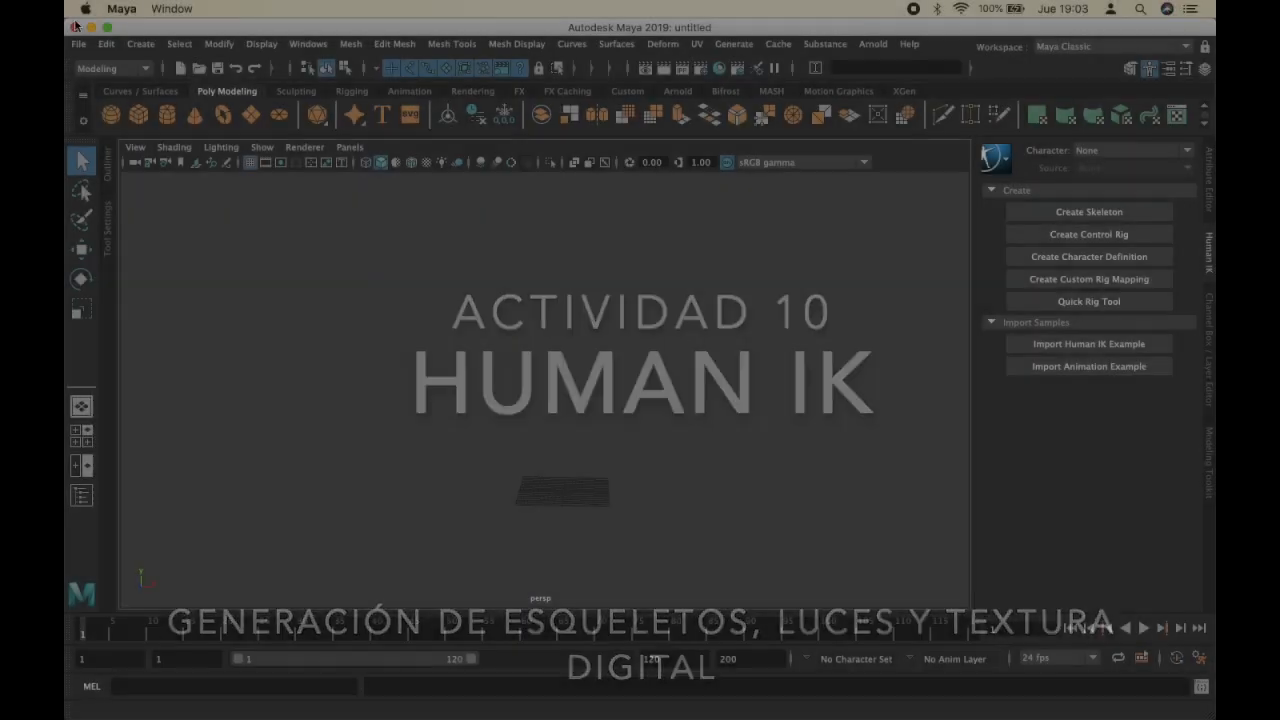
{"action": "left_click", "coordinate": [77, 44]}
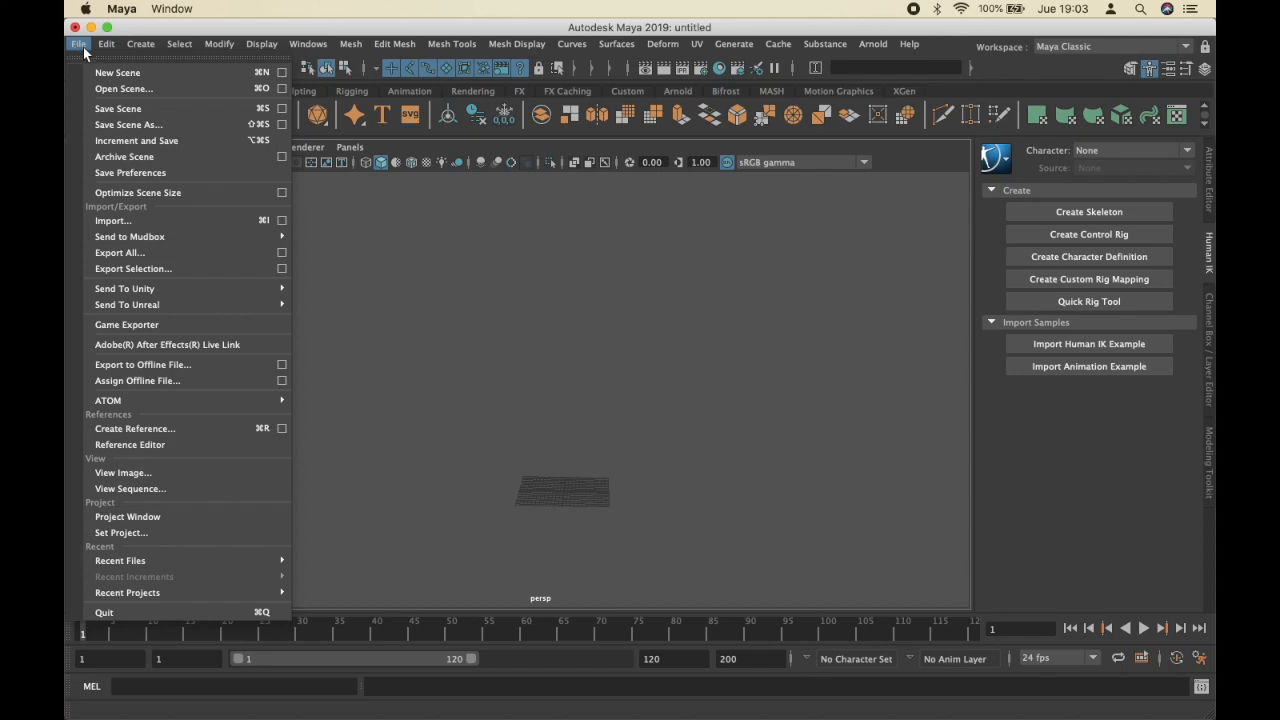
{"action": "left_click", "coordinate": [153, 89]}
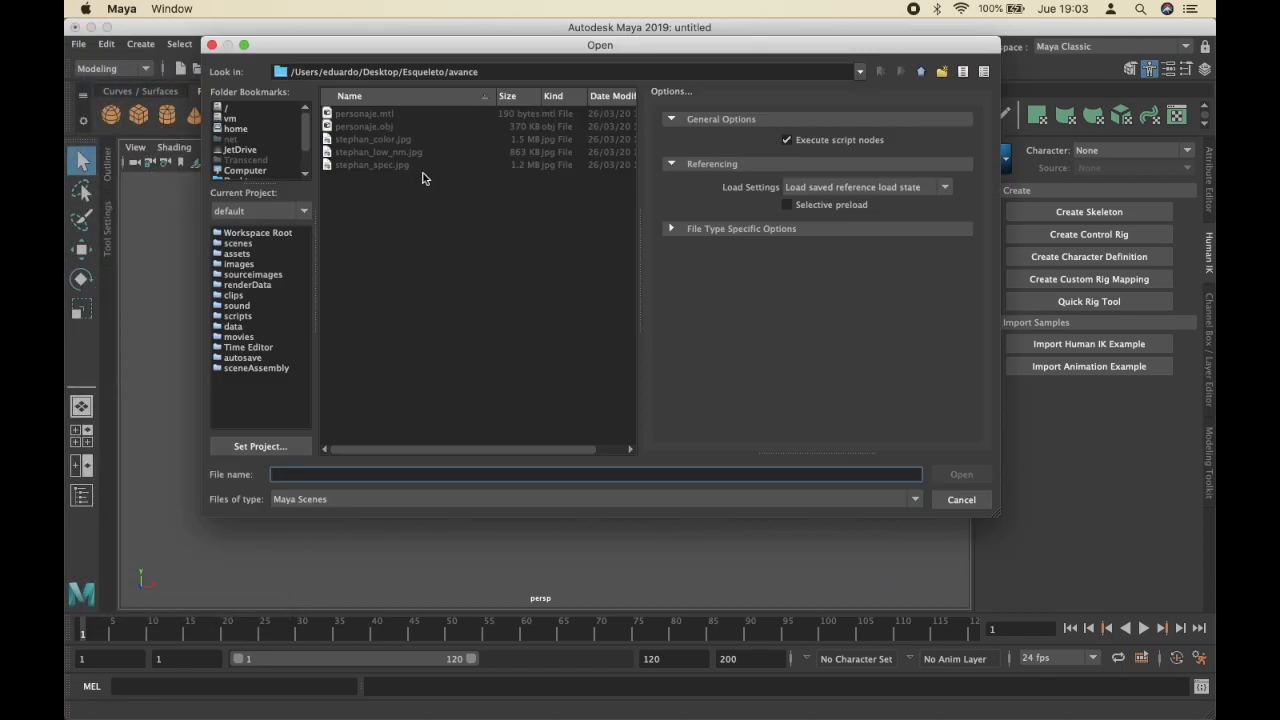
{"action": "left_click", "coordinate": [380, 128]}
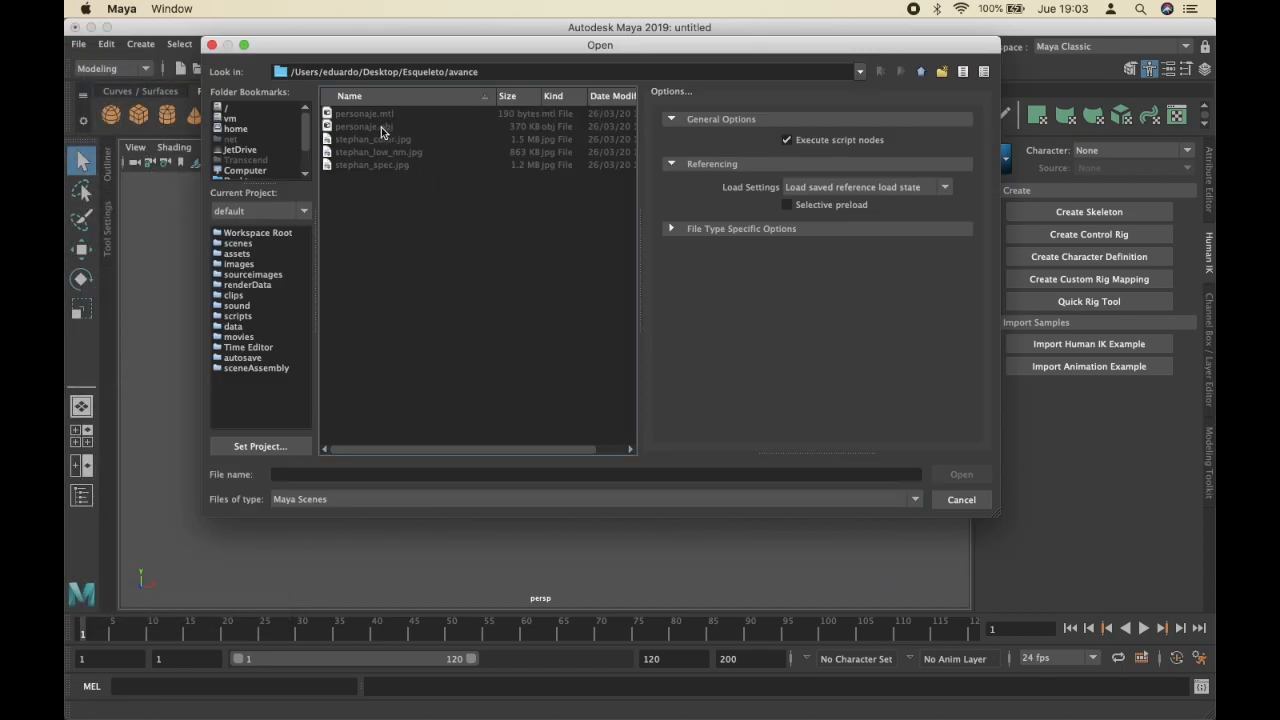
{"action": "left_click", "coordinate": [960, 500]}
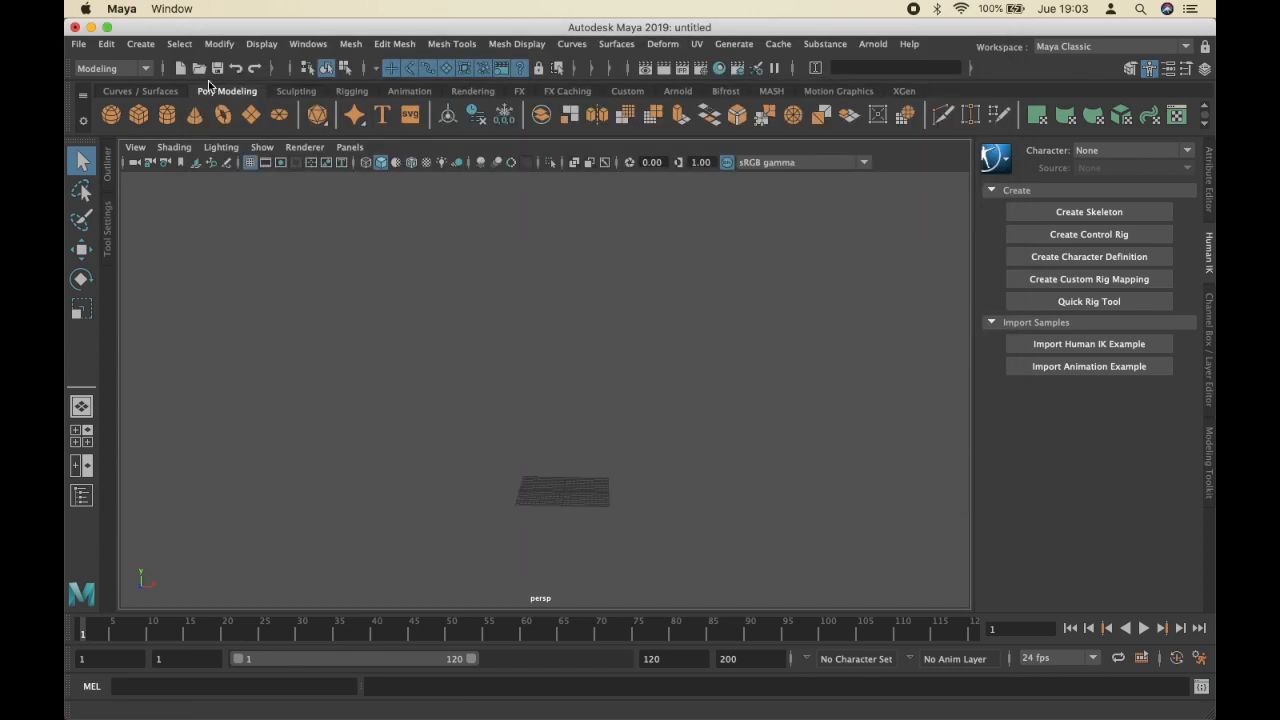
Step: Import the personaje.obj character model into the empty scene
{"action": "left_click", "coordinate": [72, 44]}
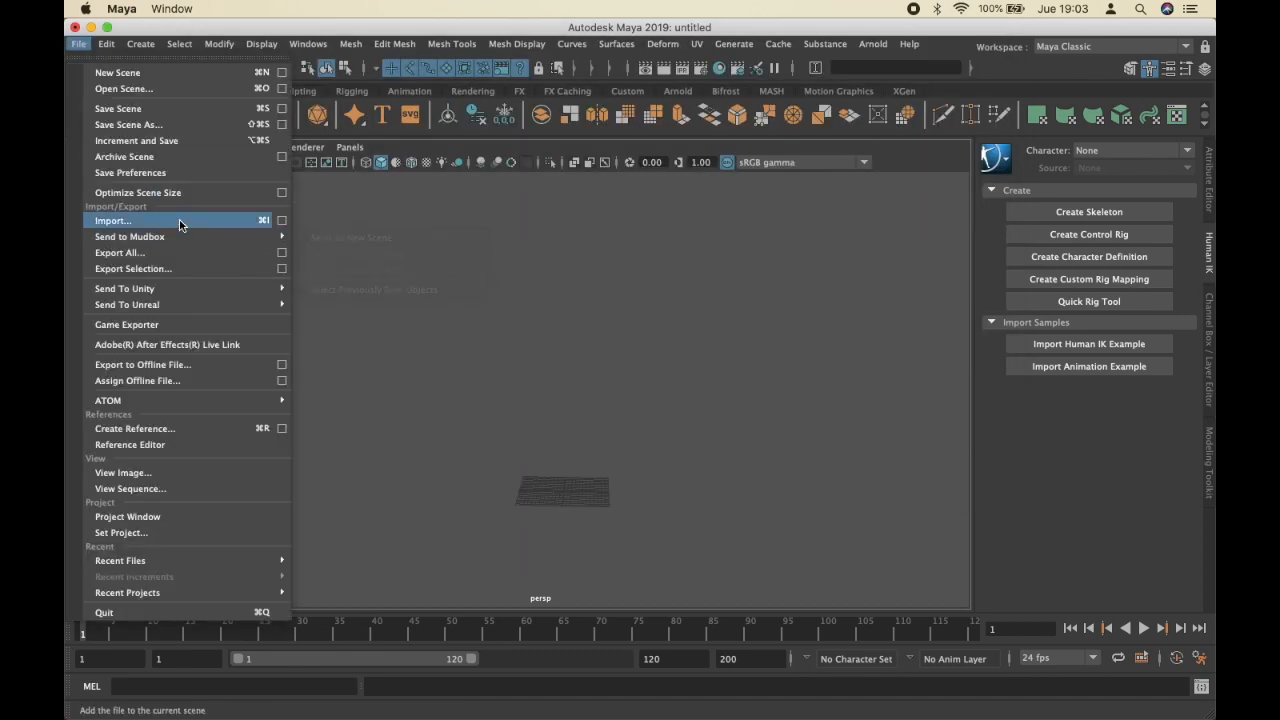
{"action": "left_click", "coordinate": [225, 220]}
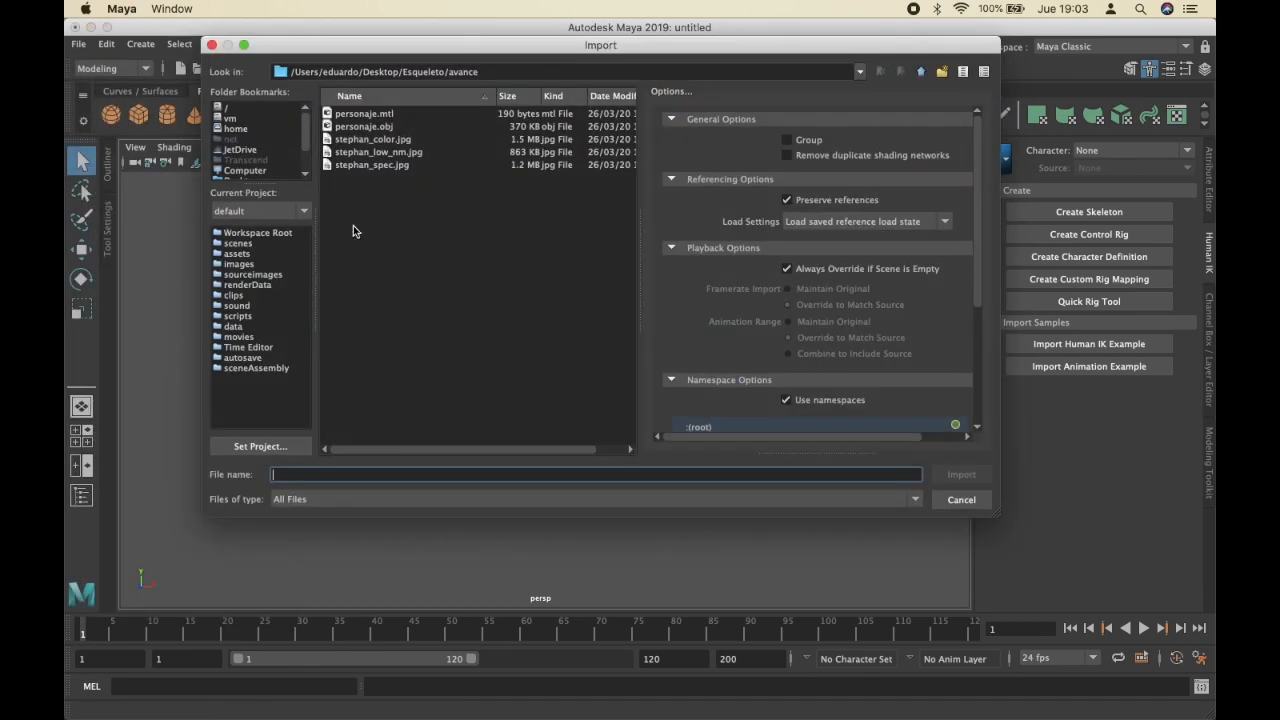
{"action": "left_click", "coordinate": [380, 127]}
{"action": "left_click", "coordinate": [956, 475]}
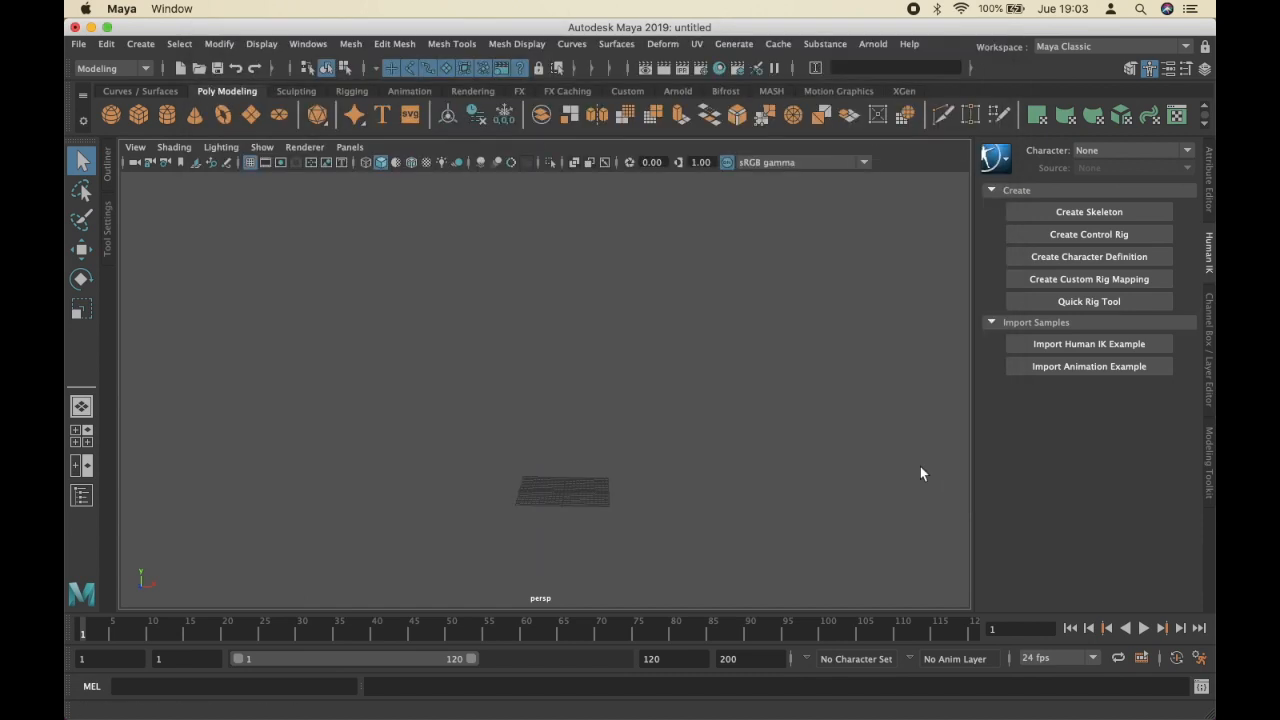
{"action": "scroll", "coordinate": [660, 369], "scroll_direction": "down", "scroll_amount": 5}
{"action": "left_click_drag", "start_coordinate": [628, 364], "coordinate": [537, 263], "text": "alt"}
{"action": "left_click", "coordinate": [537, 263]}
{"action": "left_click_drag", "start_coordinate": [633, 381], "coordinate": [701, 348], "text": "alt"}
{"action": "left_click", "coordinate": [717, 349]}
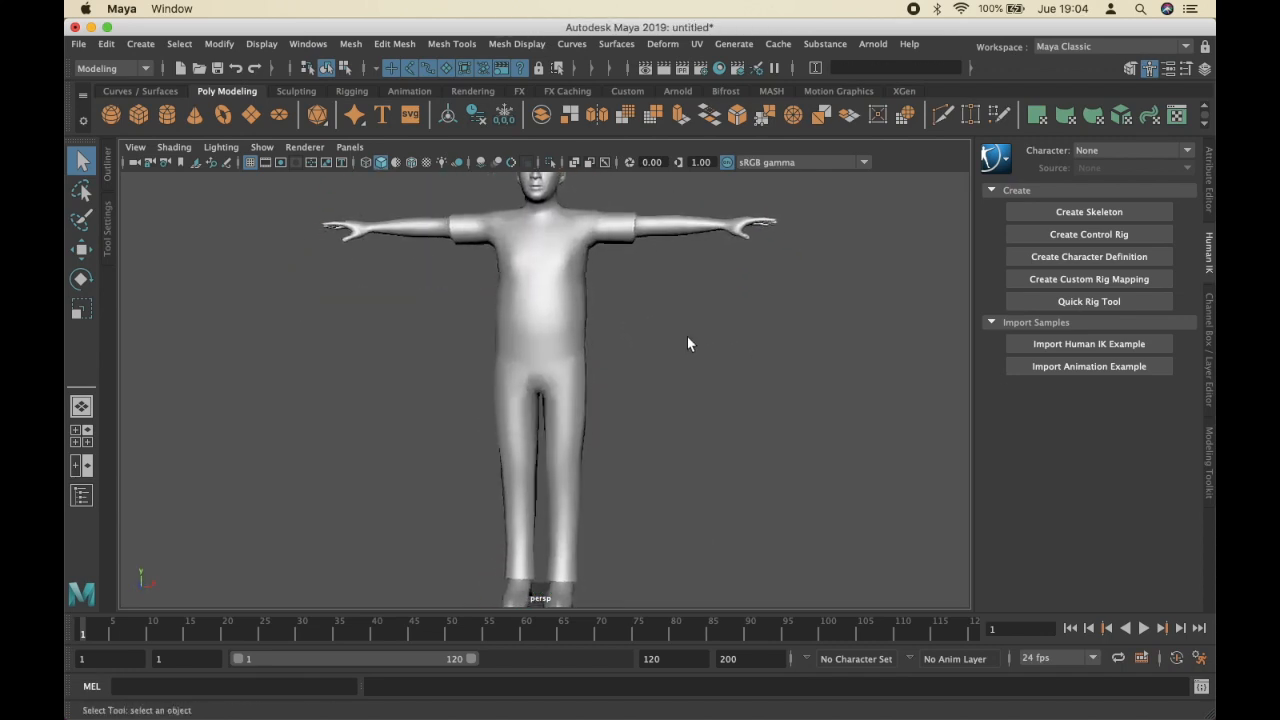
{"action": "scroll", "coordinate": [660, 349], "scroll_direction": "down", "scroll_amount": 2}
{"action": "middle_click_drag", "start_coordinate": [660, 349], "coordinate": [651, 324], "text": "alt"}
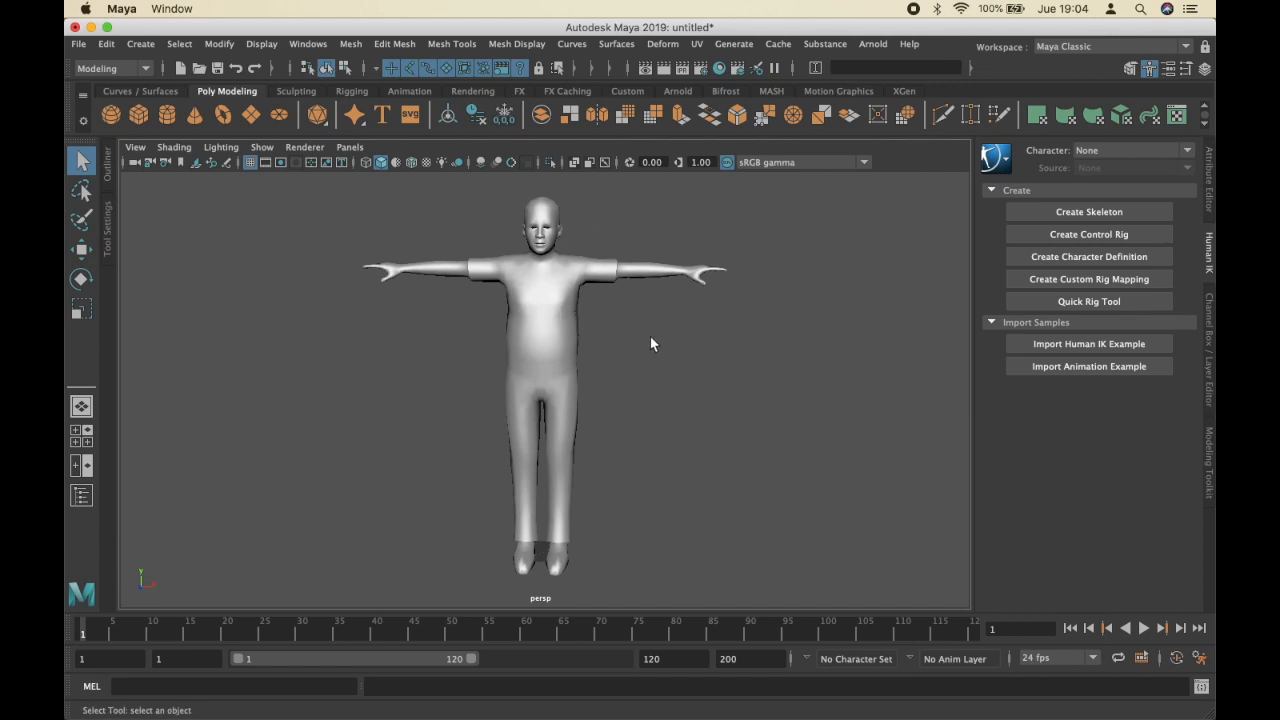
Step: Preview the character with its textures displayed, and return the viewport to untextured shading
{"action": "left_click", "coordinate": [426, 164]}
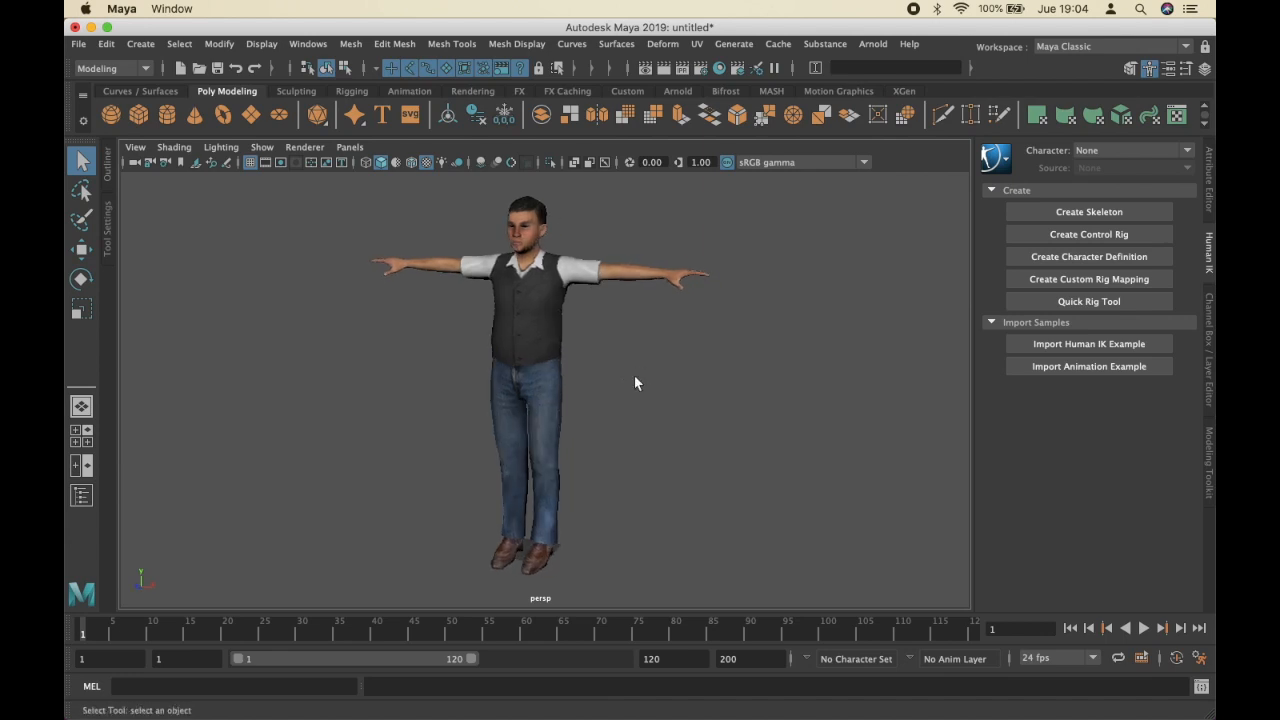
{"action": "left_click_drag", "start_coordinate": [572, 318], "coordinate": [657, 352], "text": "alt"}
{"action": "left_click", "coordinate": [428, 164]}
{"action": "scroll", "coordinate": [648, 346], "scroll_direction": "down", "scroll_amount": 2}
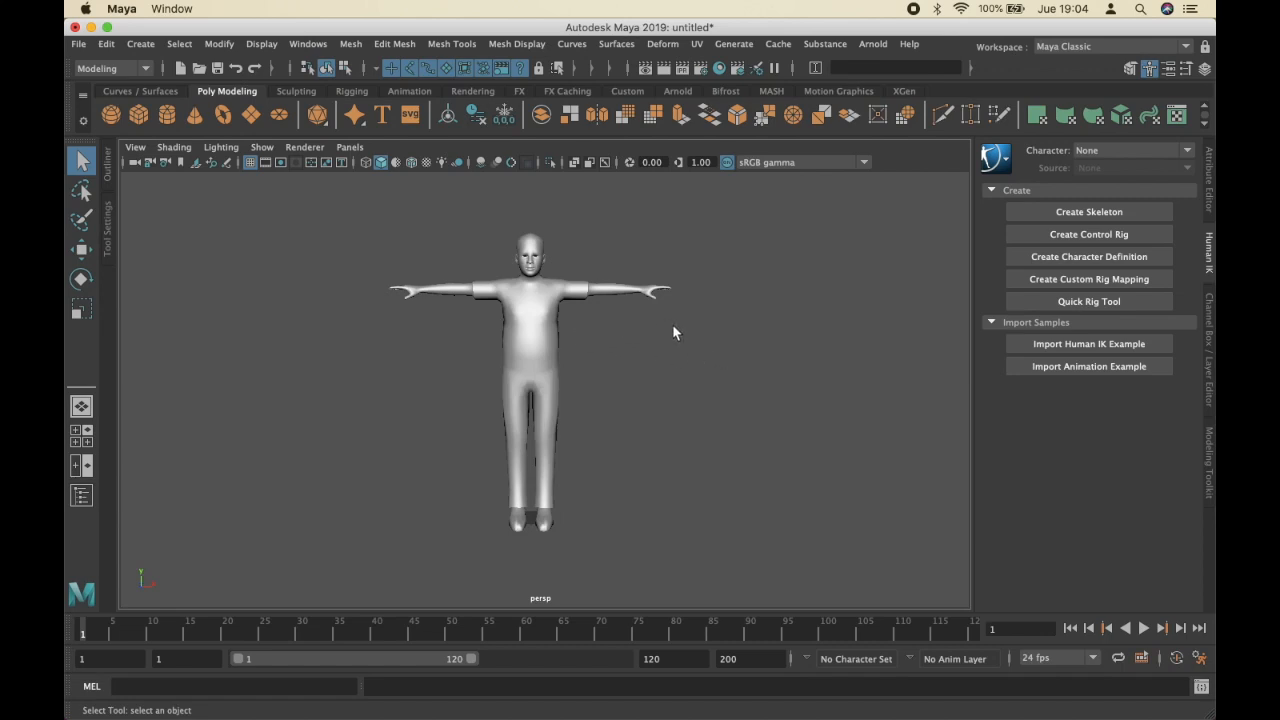
Step: Switch both the tool shelf and the menu set to Rigging
{"action": "left_click", "coordinate": [355, 91]}
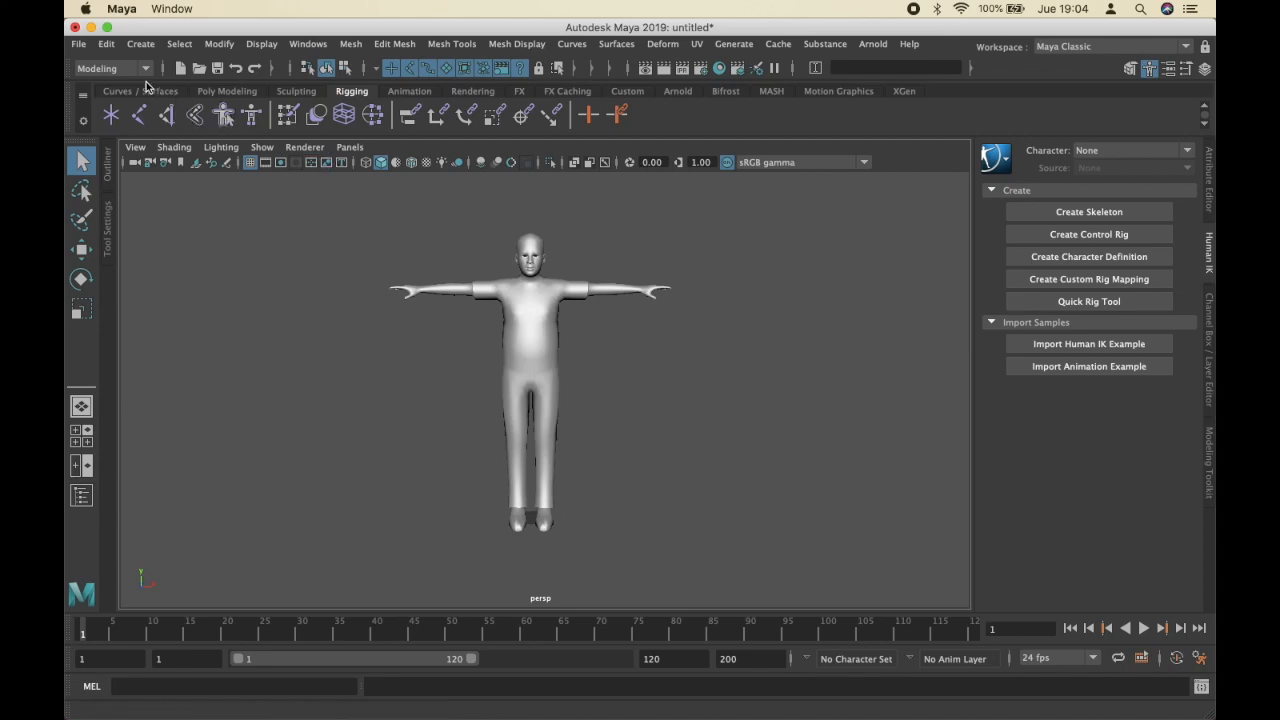
{"action": "left_click", "coordinate": [303, 44]}
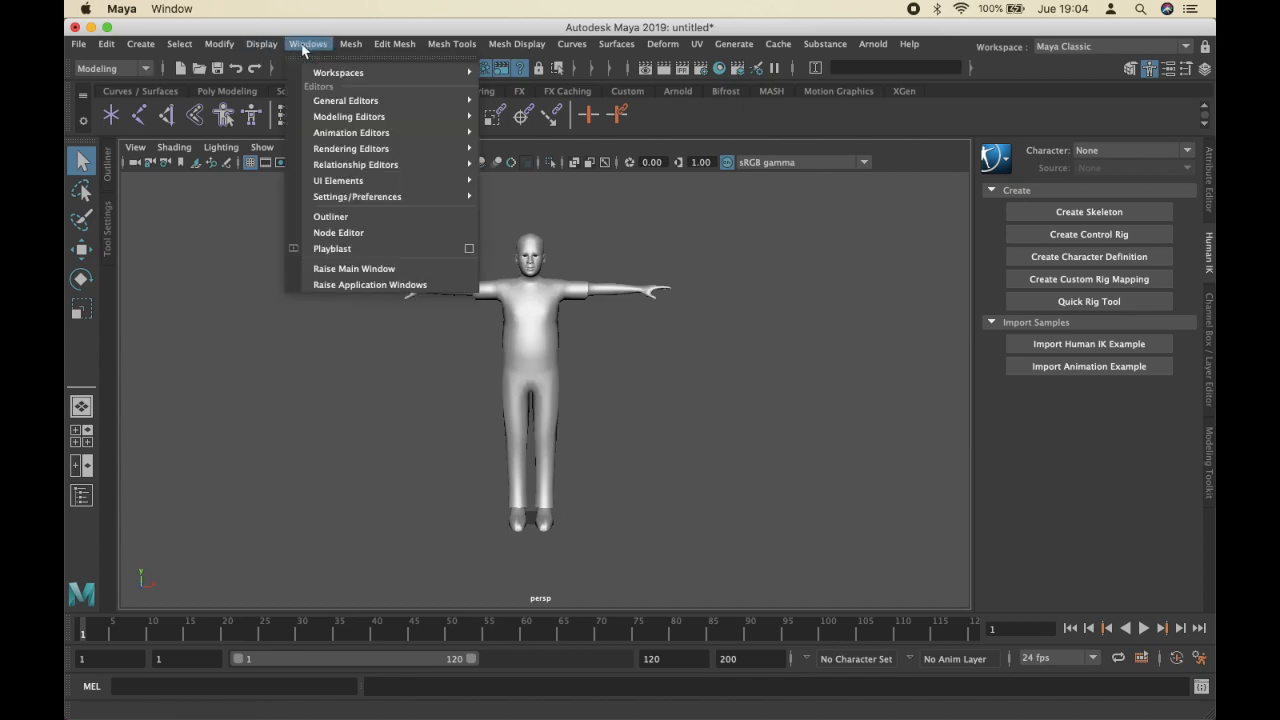
{"action": "mouse_move", "coordinate": [374, 132]}
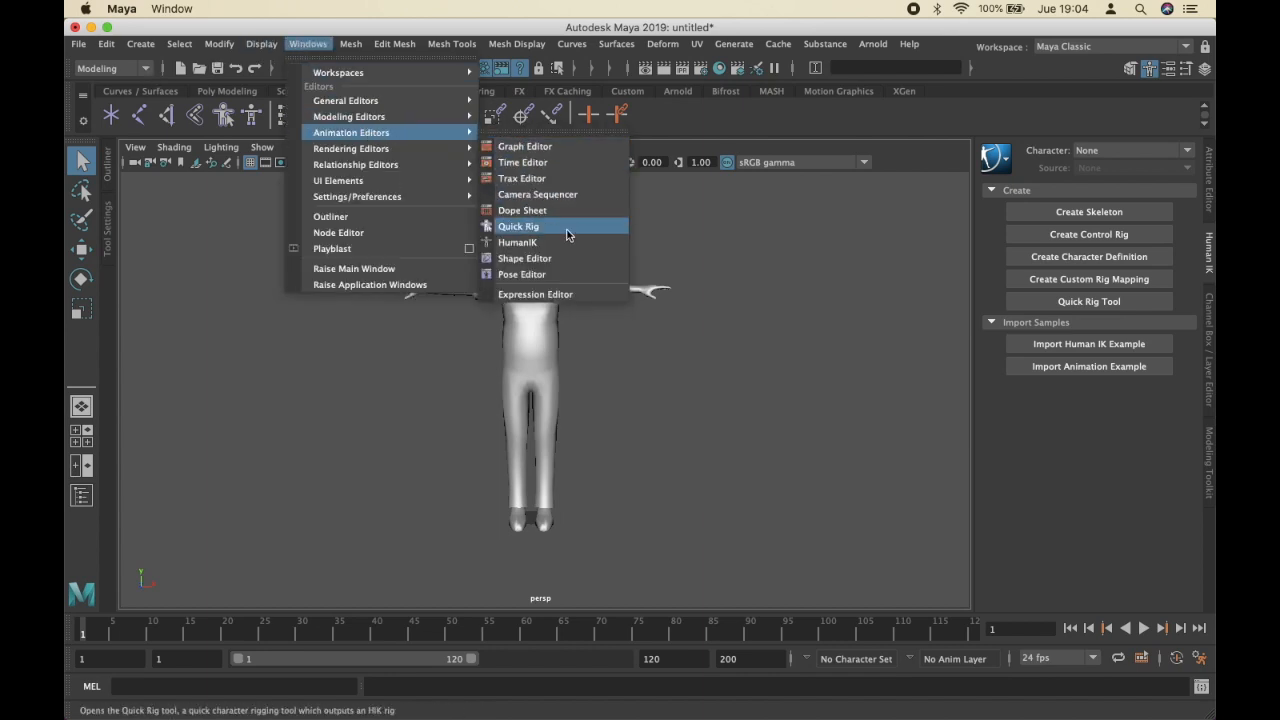
{"action": "left_click", "coordinate": [760, 239]}
{"action": "left_click", "coordinate": [113, 69]}
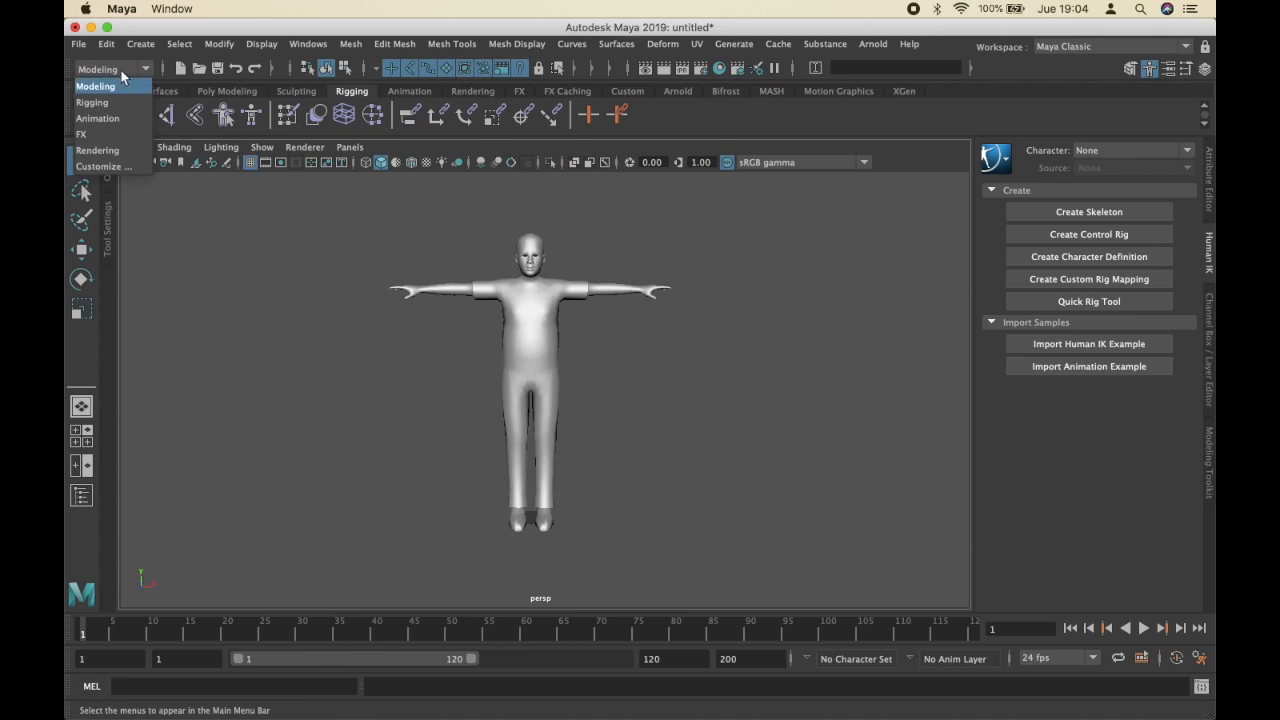
{"action": "left_click", "coordinate": [100, 118]}
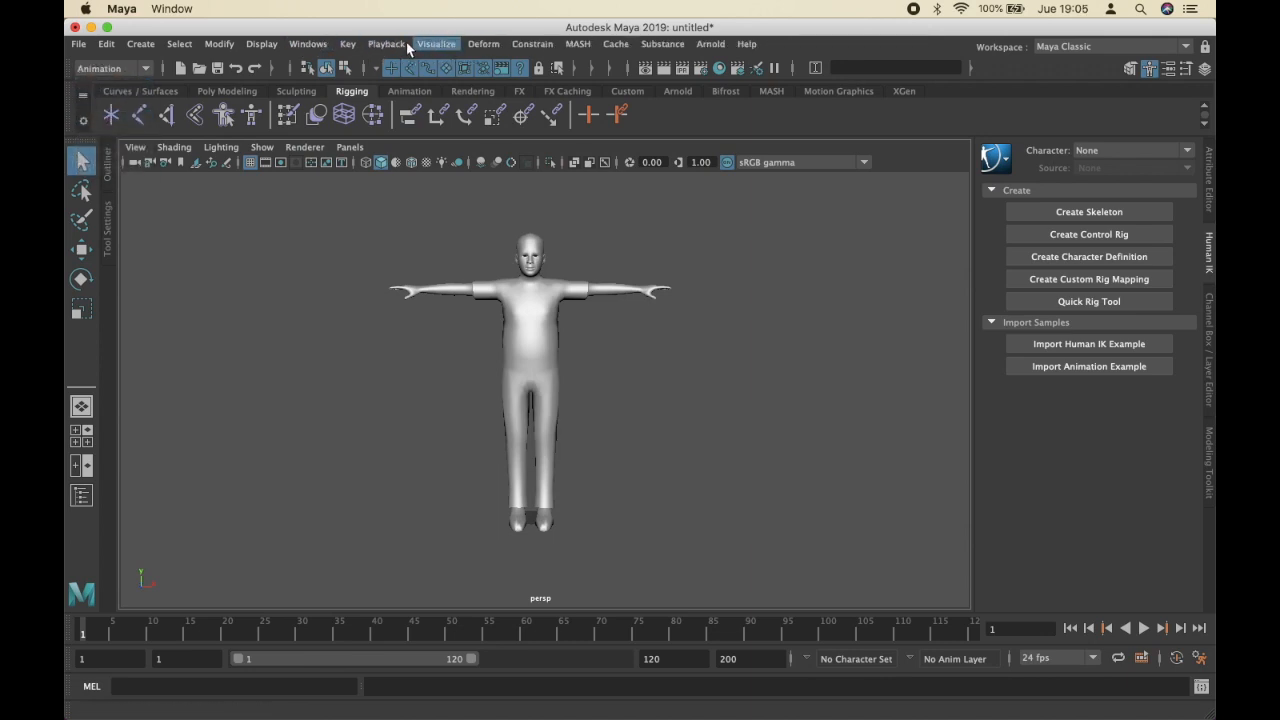
{"action": "left_click", "coordinate": [139, 71]}
{"action": "left_click", "coordinate": [131, 102]}
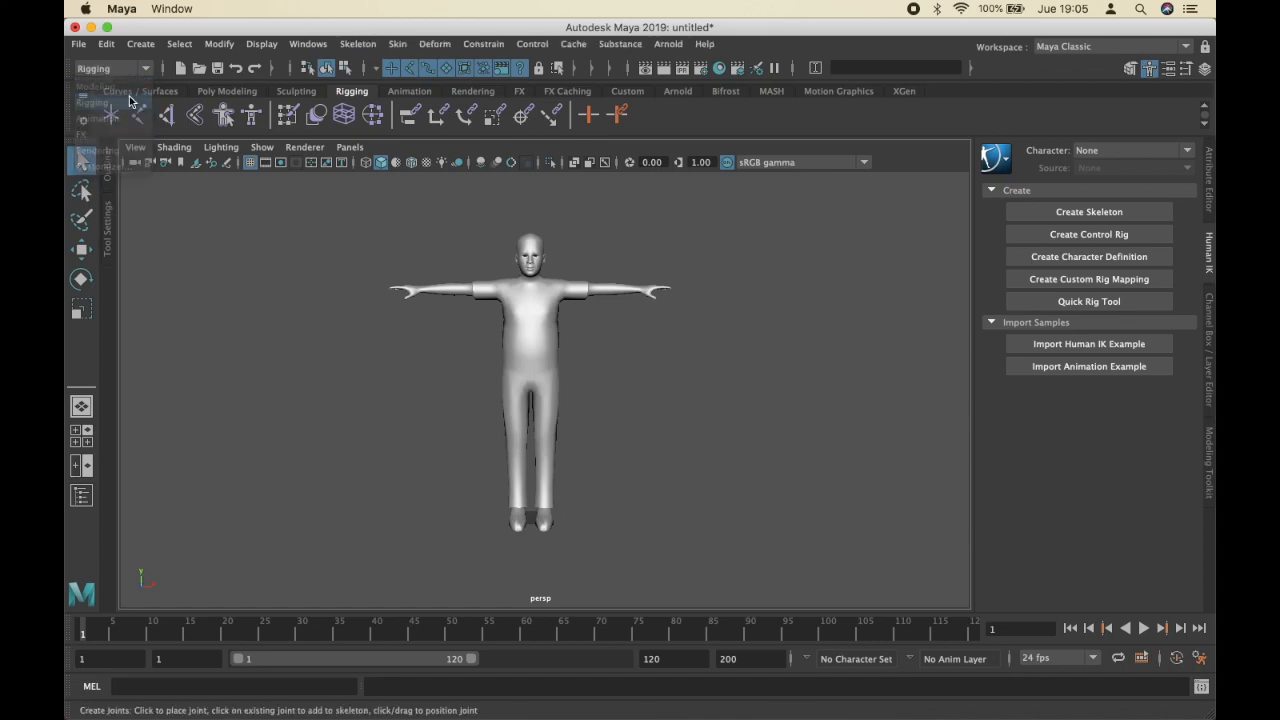
{"action": "left_click", "coordinate": [358, 44]}
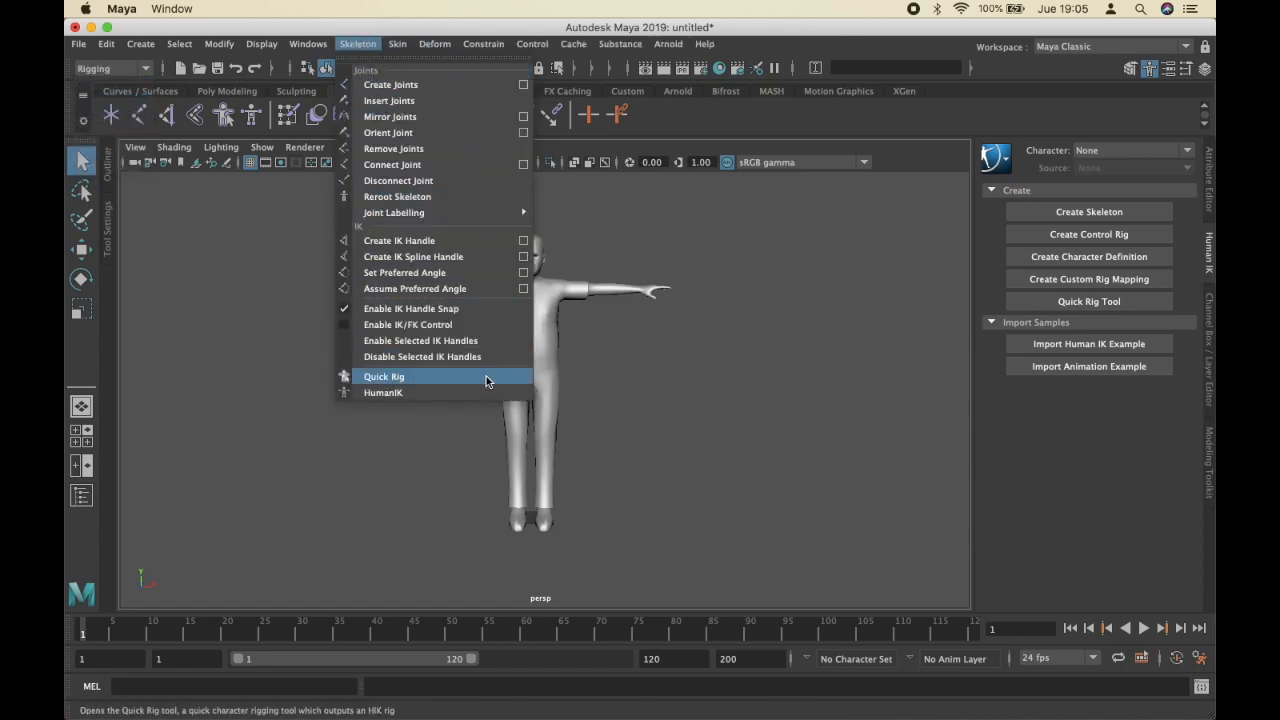
{"action": "left_click", "coordinate": [696, 377]}
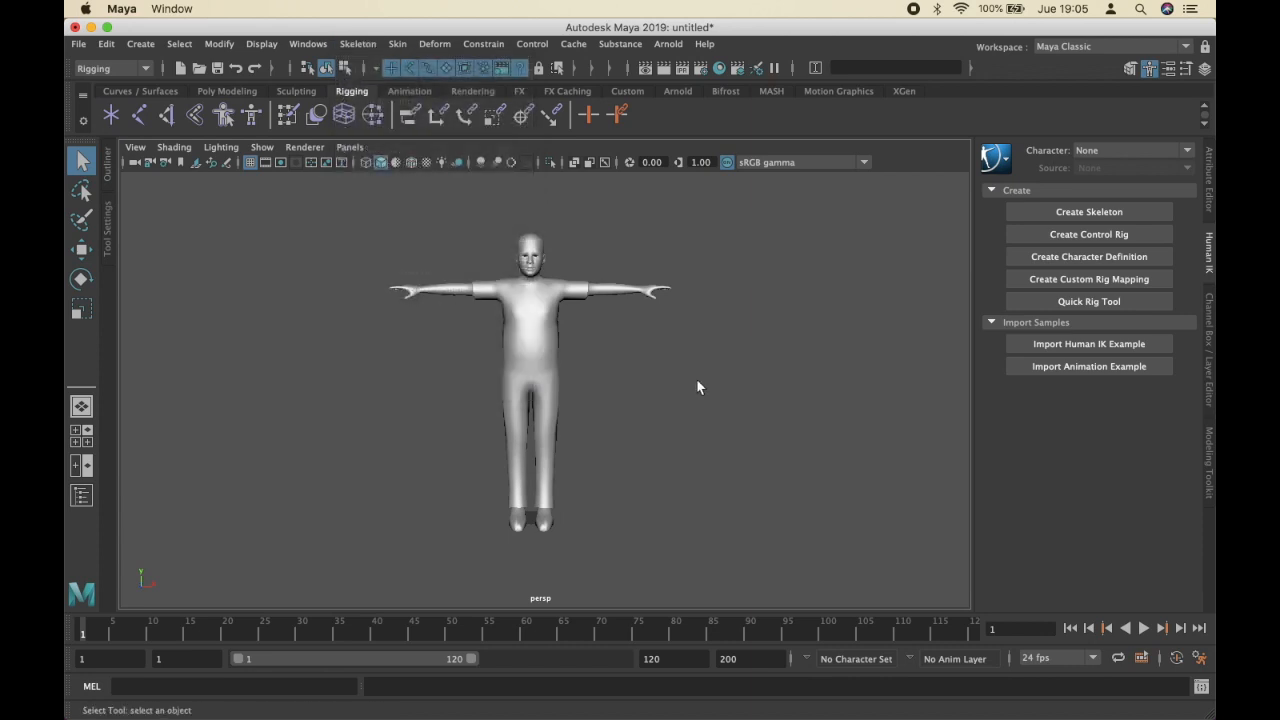
Step: Select the character mesh and open the Quick Rig tool, placing its window clear of the model
{"action": "left_click", "coordinate": [544, 315]}
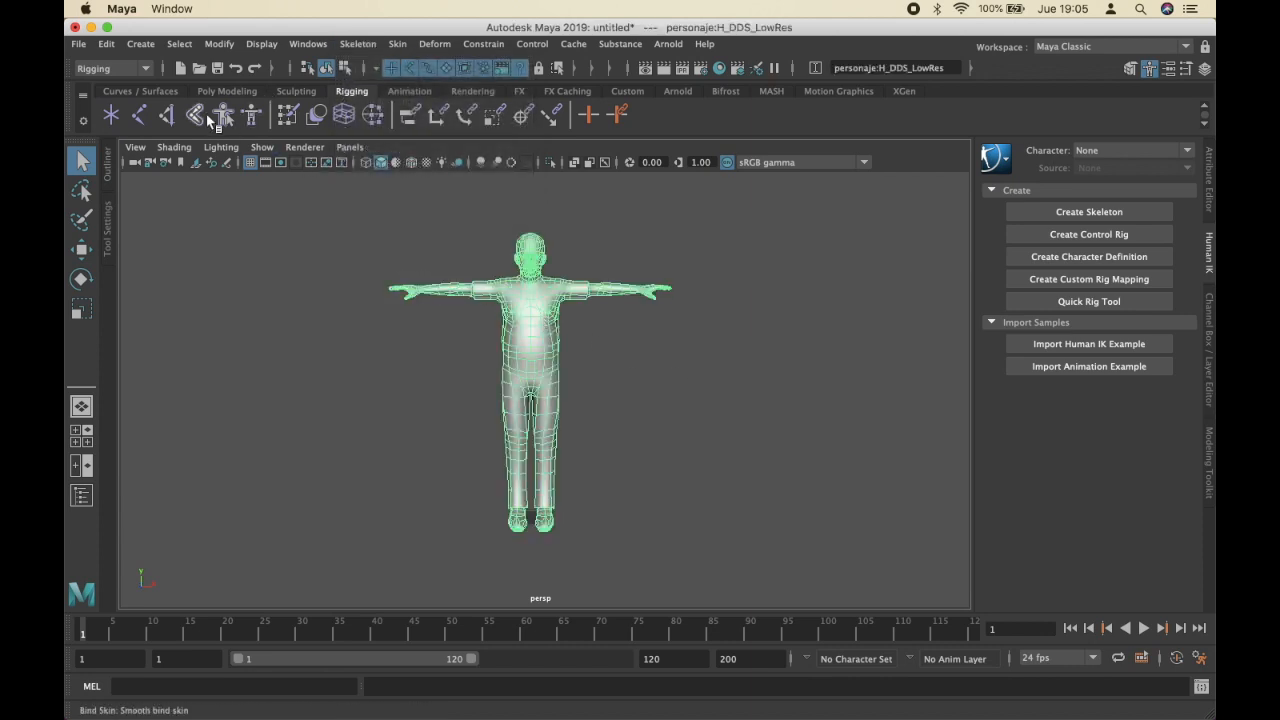
{"action": "left_click", "coordinate": [772, 375]}
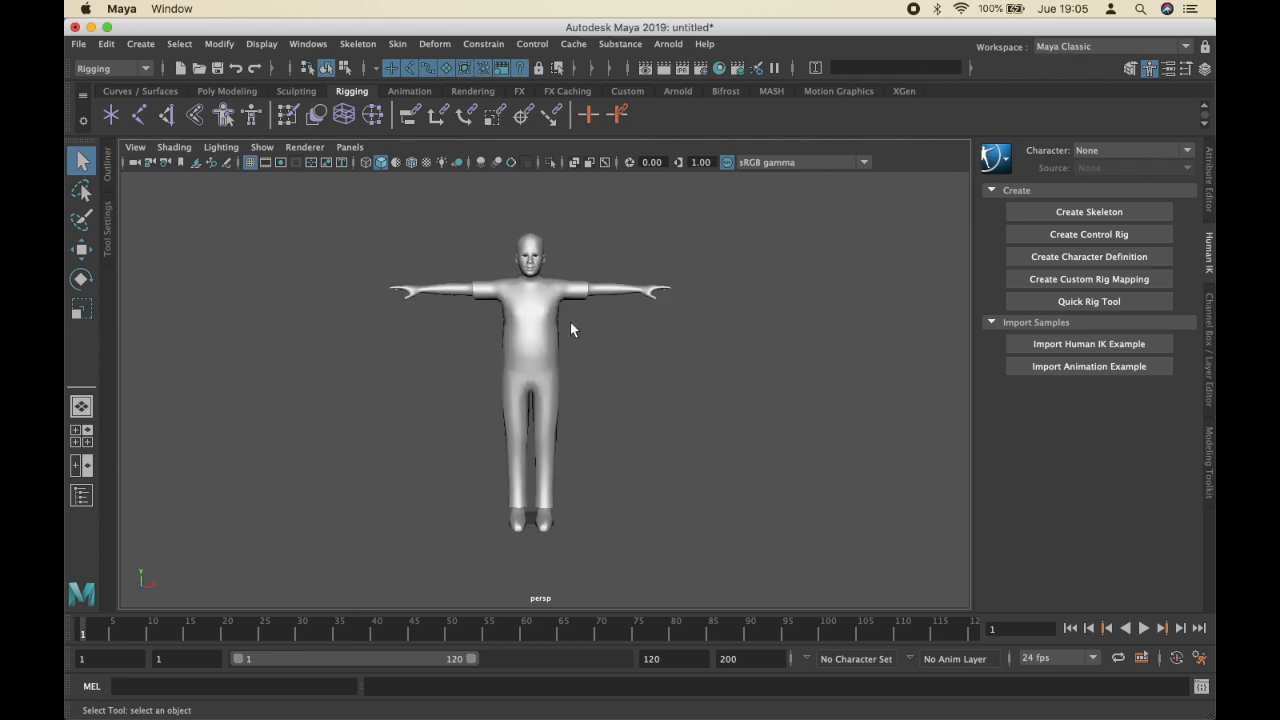
{"action": "left_click", "coordinate": [556, 318]}
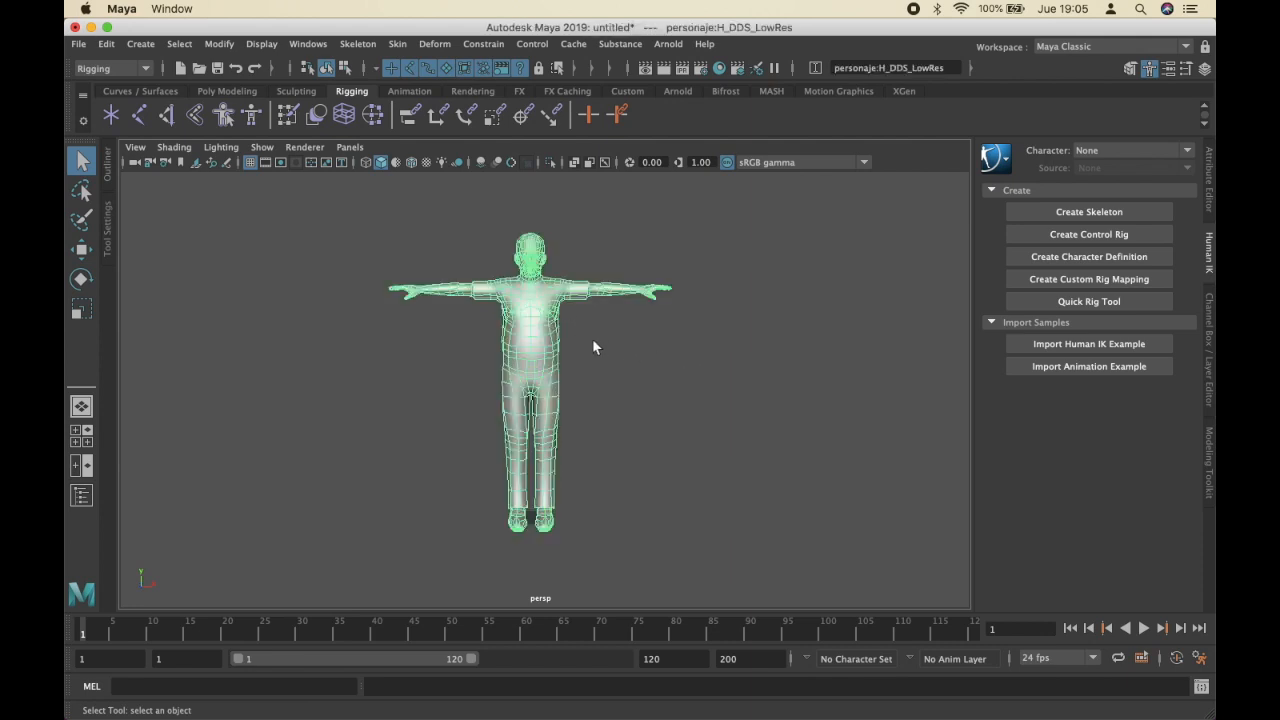
{"action": "left_click", "coordinate": [228, 115]}
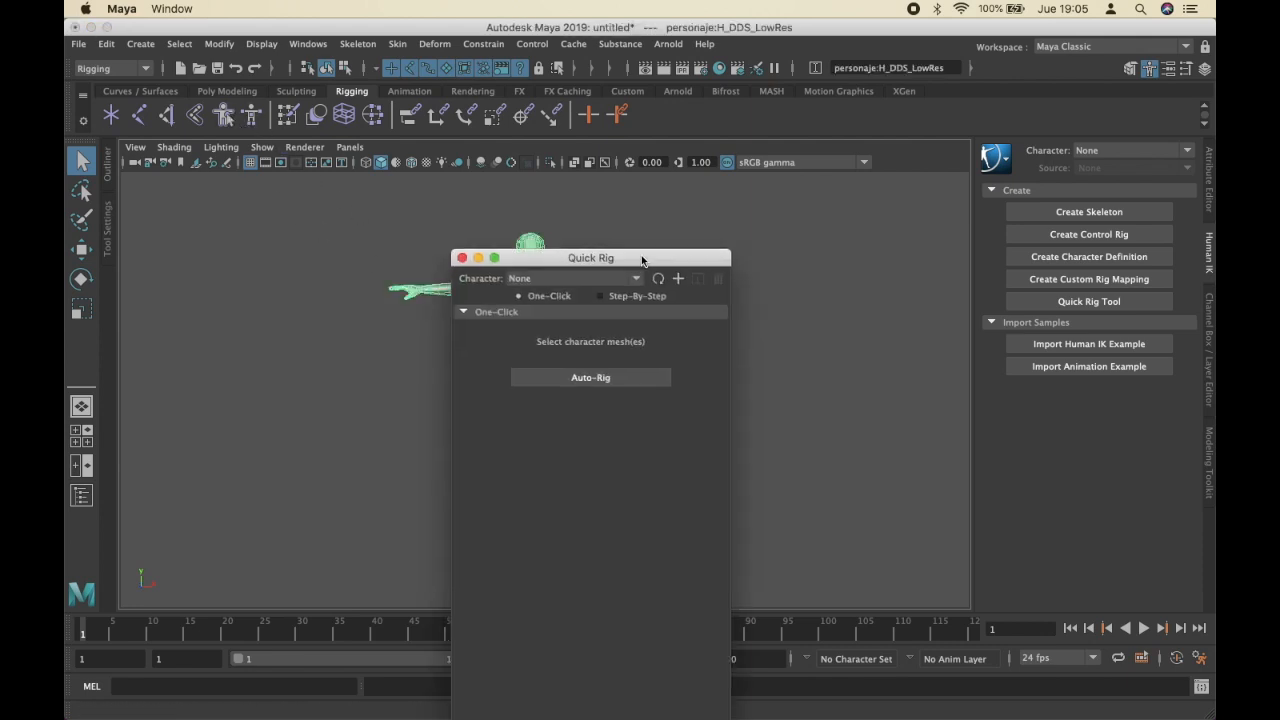
{"action": "left_click_drag", "start_coordinate": [643, 257], "coordinate": [843, 136]}
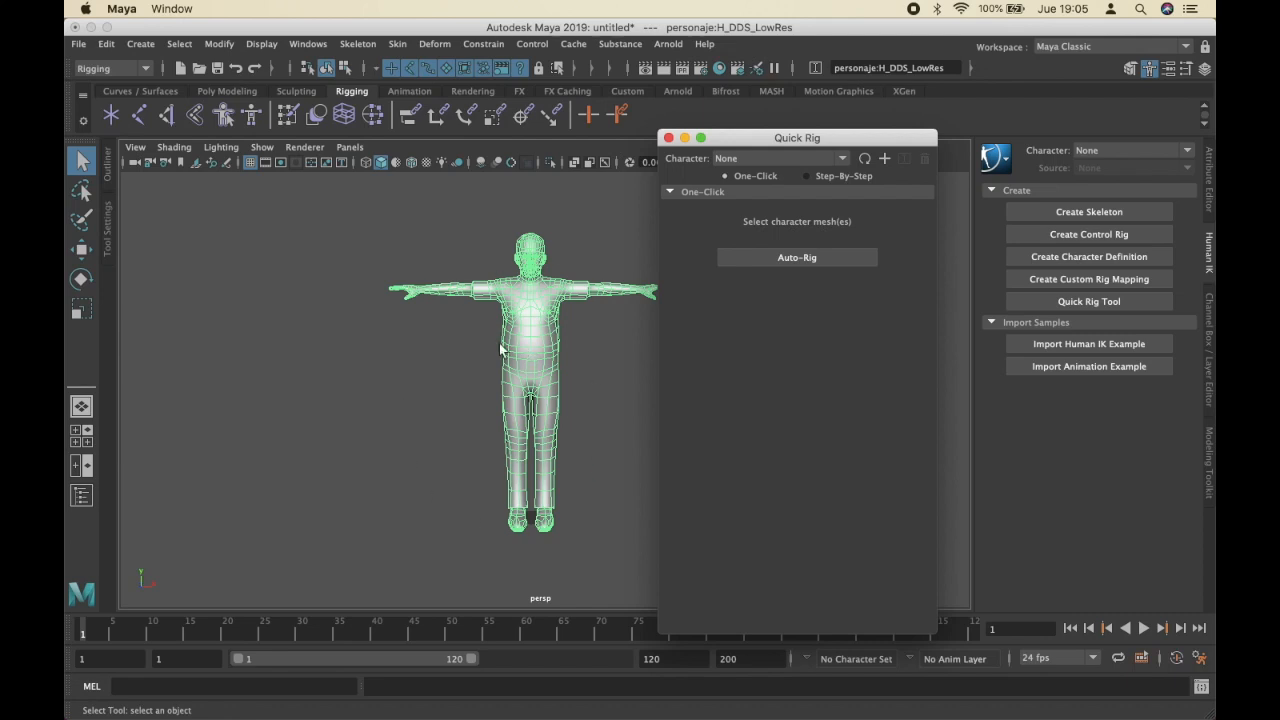
{"action": "middle_click_drag", "start_coordinate": [499, 343], "coordinate": [381, 355], "text": "alt"}
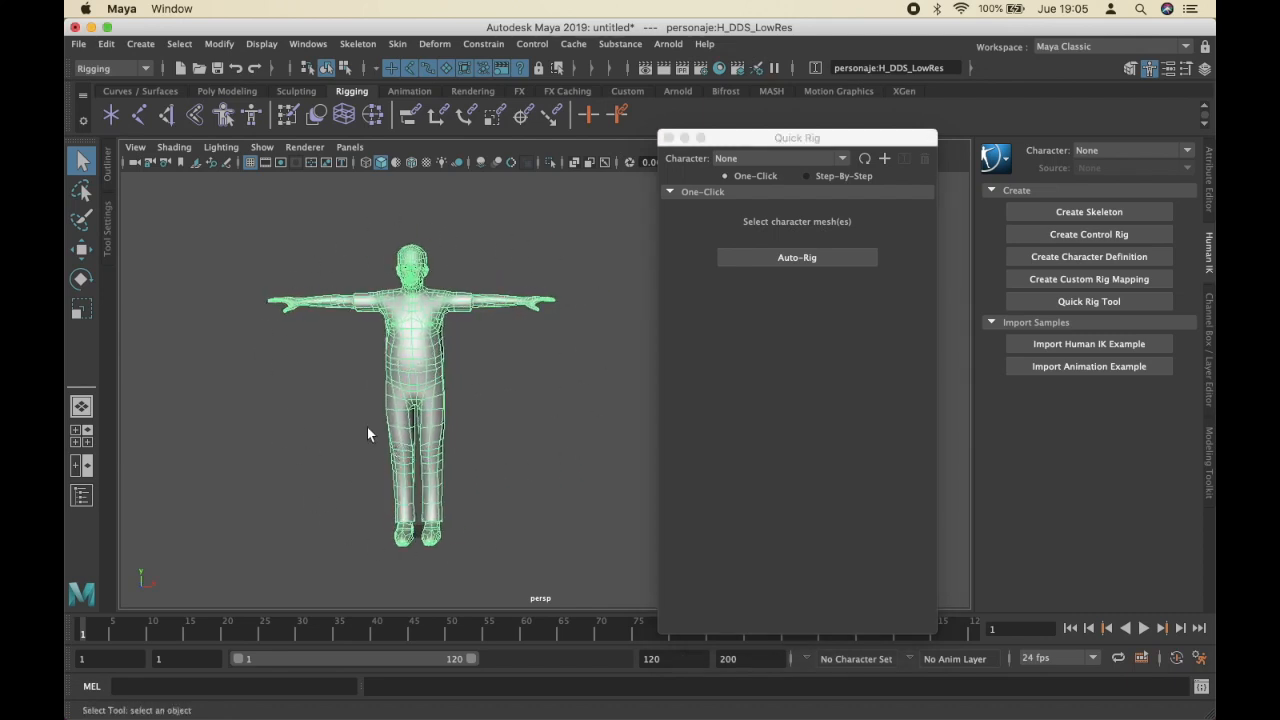
{"action": "left_click_drag", "start_coordinate": [818, 139], "coordinate": [856, 75]}
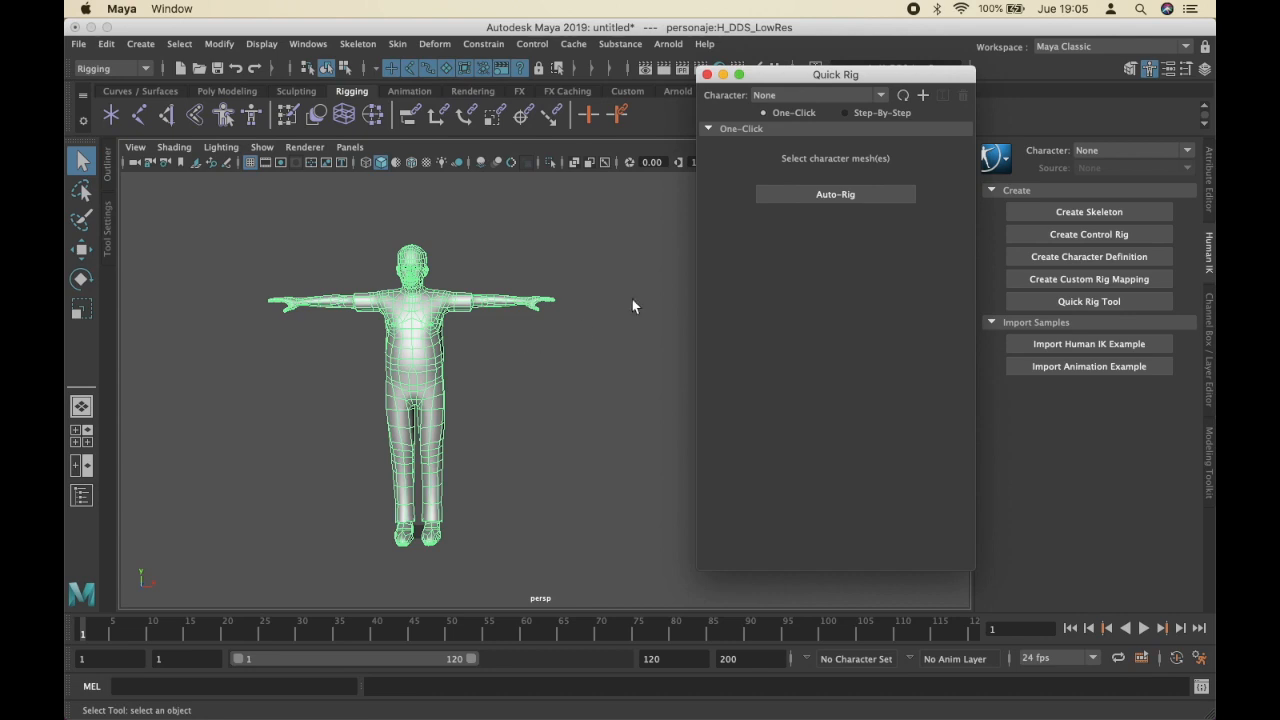
Step: Auto-rig the selected character mesh in One-Click mode and close the Quick Rig window
{"action": "left_click", "coordinate": [819, 195]}
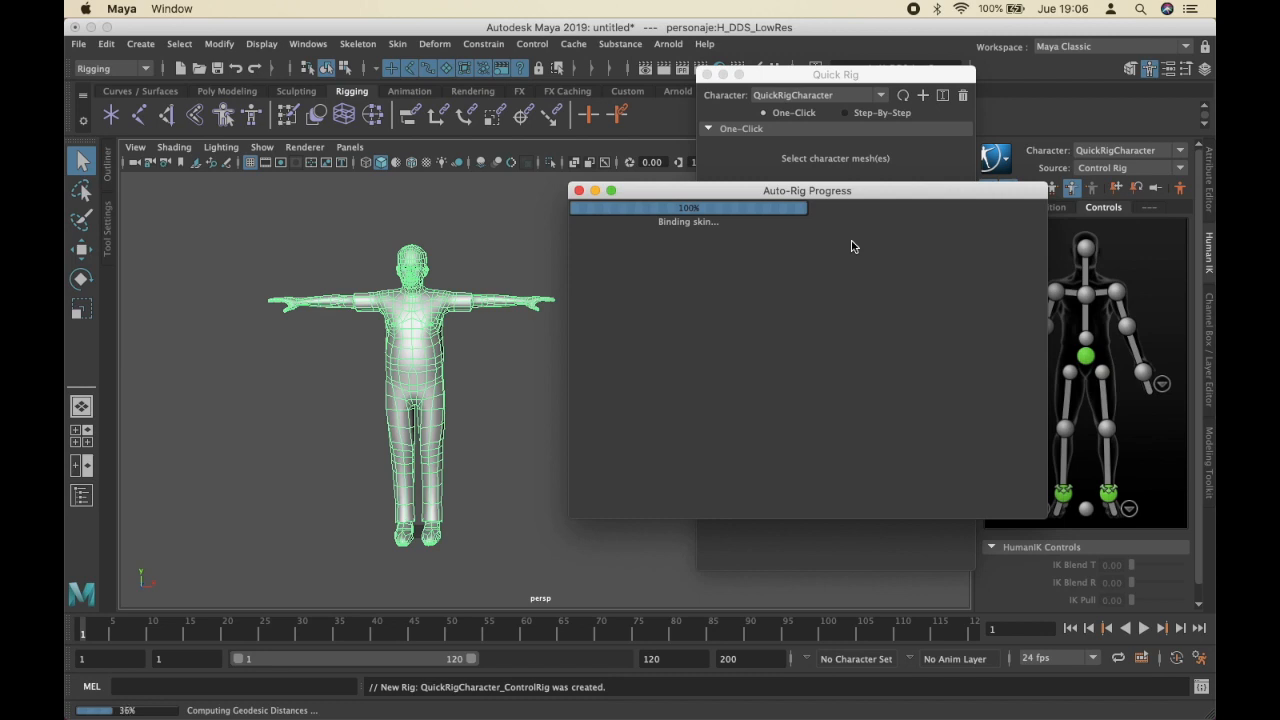
{"action": "left_click_drag", "start_coordinate": [499, 405], "coordinate": [541, 401], "text": "alt"}
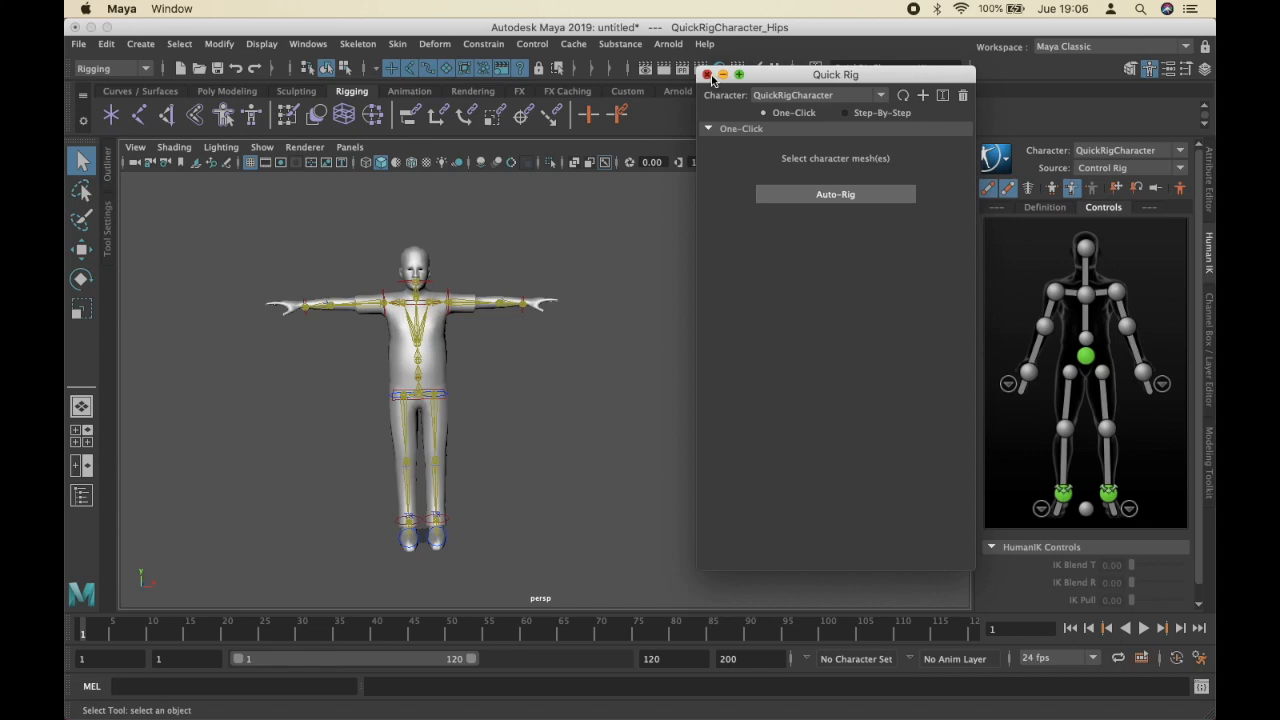
{"action": "left_click", "coordinate": [708, 77]}
{"action": "left_click_drag", "start_coordinate": [639, 269], "coordinate": [763, 280], "text": "alt"}
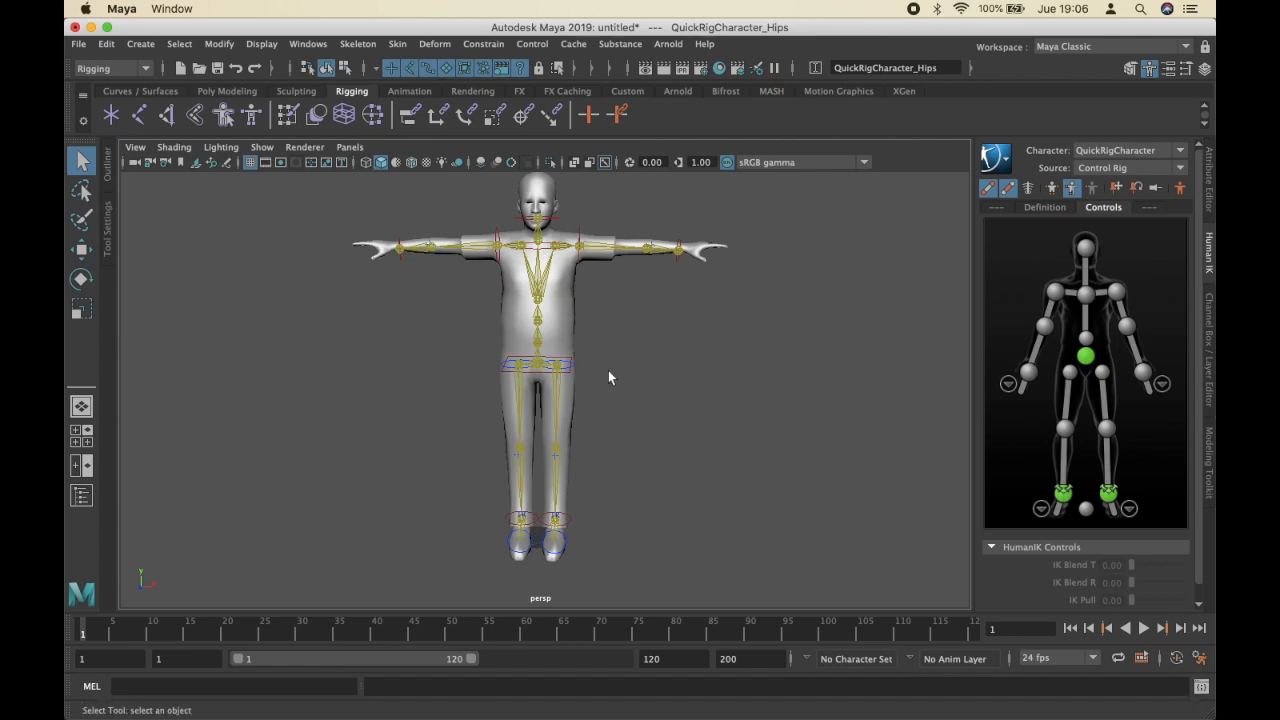
{"action": "left_click_drag", "start_coordinate": [606, 350], "coordinate": [593, 359], "text": "alt"}
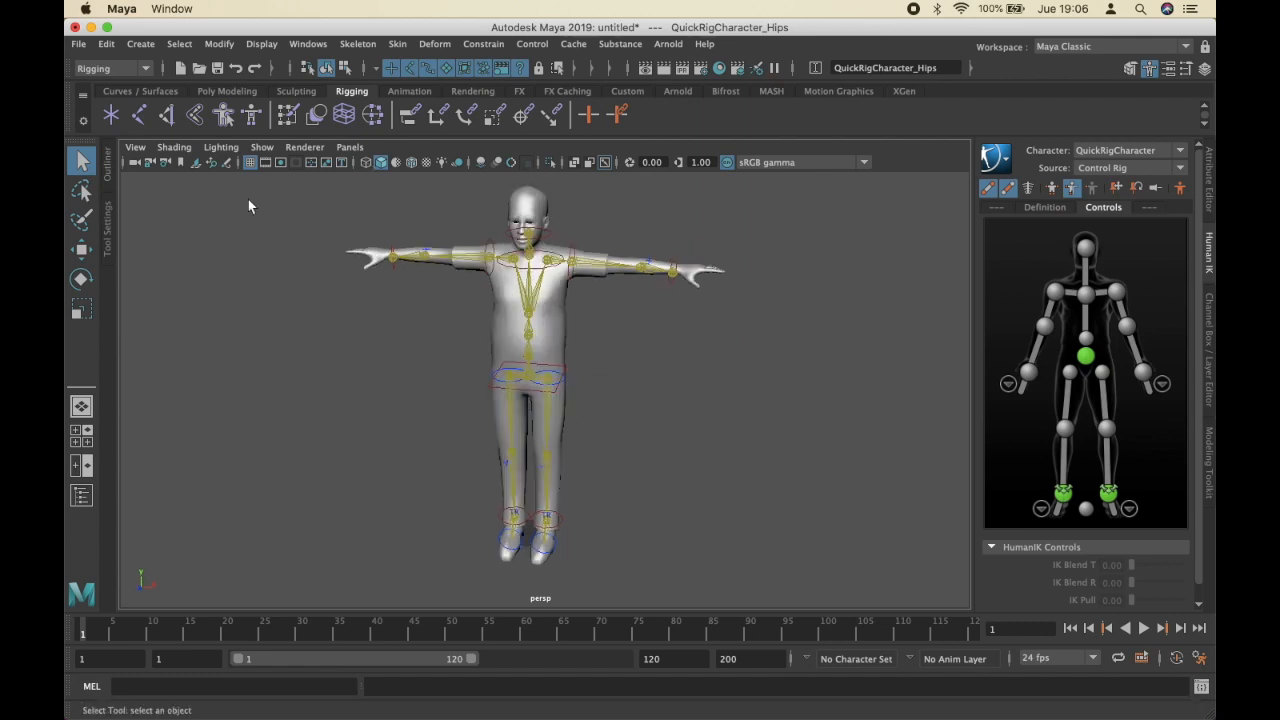
Step: Check the viewport's X-Ray Joints shading option and examine the generated skeleton inside the mesh
{"action": "left_click", "coordinate": [174, 148]}
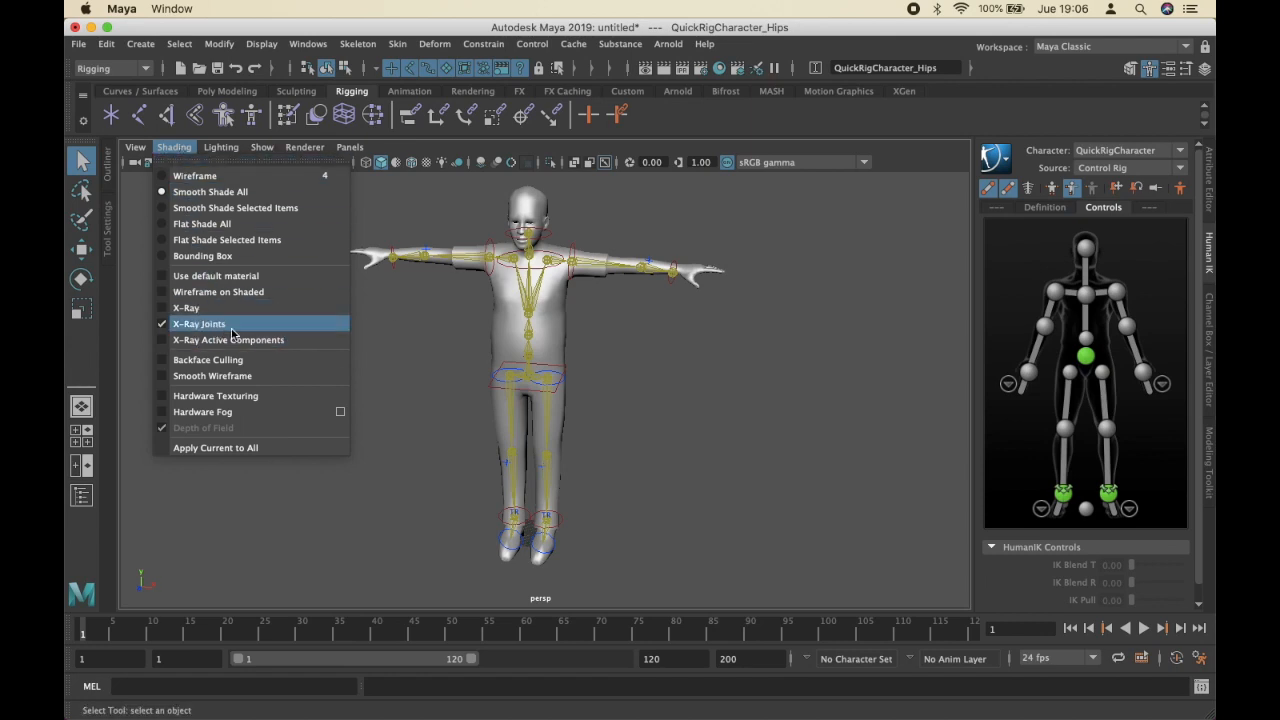
{"action": "left_click", "coordinate": [647, 376]}
{"action": "mouse_move", "coordinate": [624, 382]}
{"action": "left_mouse_down", "text": "alt"}
{"action": "mouse_move", "coordinate": [618, 368]}
{"action": "mouse_move", "coordinate": [697, 372]}
{"action": "mouse_move", "coordinate": [696, 342]}
{"action": "left_mouse_up", "text": "alt"}
{"action": "middle_click_drag", "start_coordinate": [696, 325], "coordinate": [592, 303], "text": "alt"}
{"action": "mouse_move", "coordinate": [590, 310]}
{"action": "left_mouse_down", "text": "alt"}
{"action": "mouse_move", "coordinate": [557, 337]}
{"action": "mouse_move", "coordinate": [586, 311]}
{"action": "left_mouse_up", "text": "alt"}
Step: Move the left wrist effector down and in toward the torso so the arm bends at the elbow
{"action": "left_click", "coordinate": [596, 225]}
{"action": "key", "text": "w"}
{"action": "left_click_drag", "start_coordinate": [659, 325], "coordinate": [669, 360], "text": "alt"}
{"action": "left_click_drag", "start_coordinate": [650, 206], "coordinate": [589, 298]}
{"action": "left_click_drag", "start_coordinate": [512, 256], "coordinate": [414, 257]}
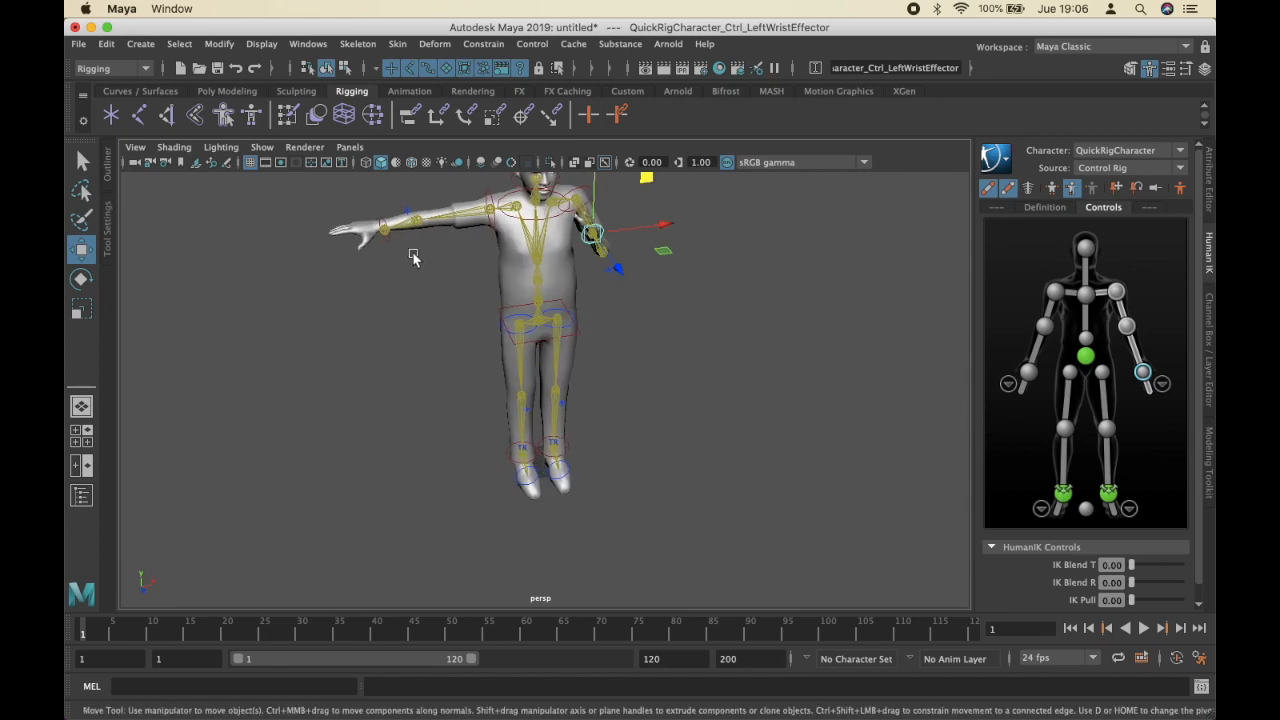
Step: Move the right wrist effector down beside the body and back outward to pose the right arm
{"action": "left_click", "coordinate": [389, 234]}
{"action": "left_click_drag", "start_coordinate": [420, 343], "coordinate": [497, 346], "text": "alt"}
{"action": "left_click_drag", "start_coordinate": [472, 292], "coordinate": [505, 295]}
{"action": "left_click_drag", "start_coordinate": [636, 346], "coordinate": [514, 303], "text": "alt"}
{"action": "left_click_drag", "start_coordinate": [436, 271], "coordinate": [473, 271]}
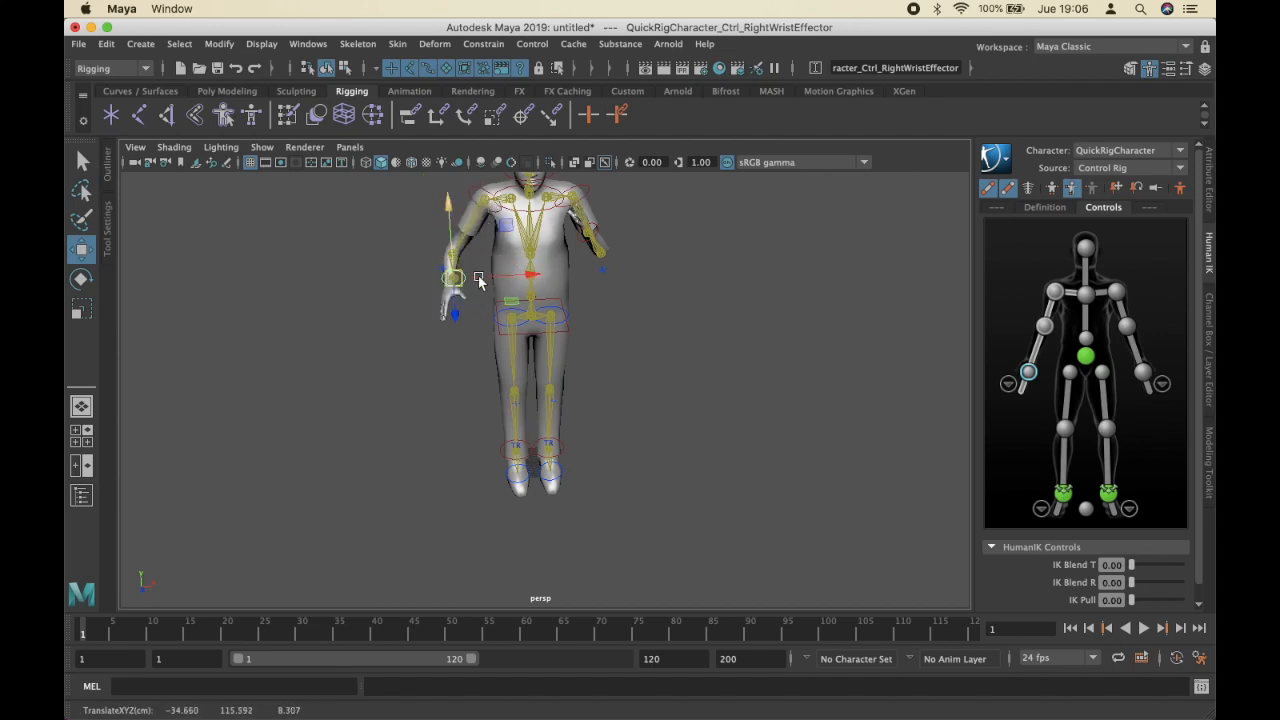
{"action": "left_click_drag", "start_coordinate": [442, 284], "coordinate": [380, 271]}
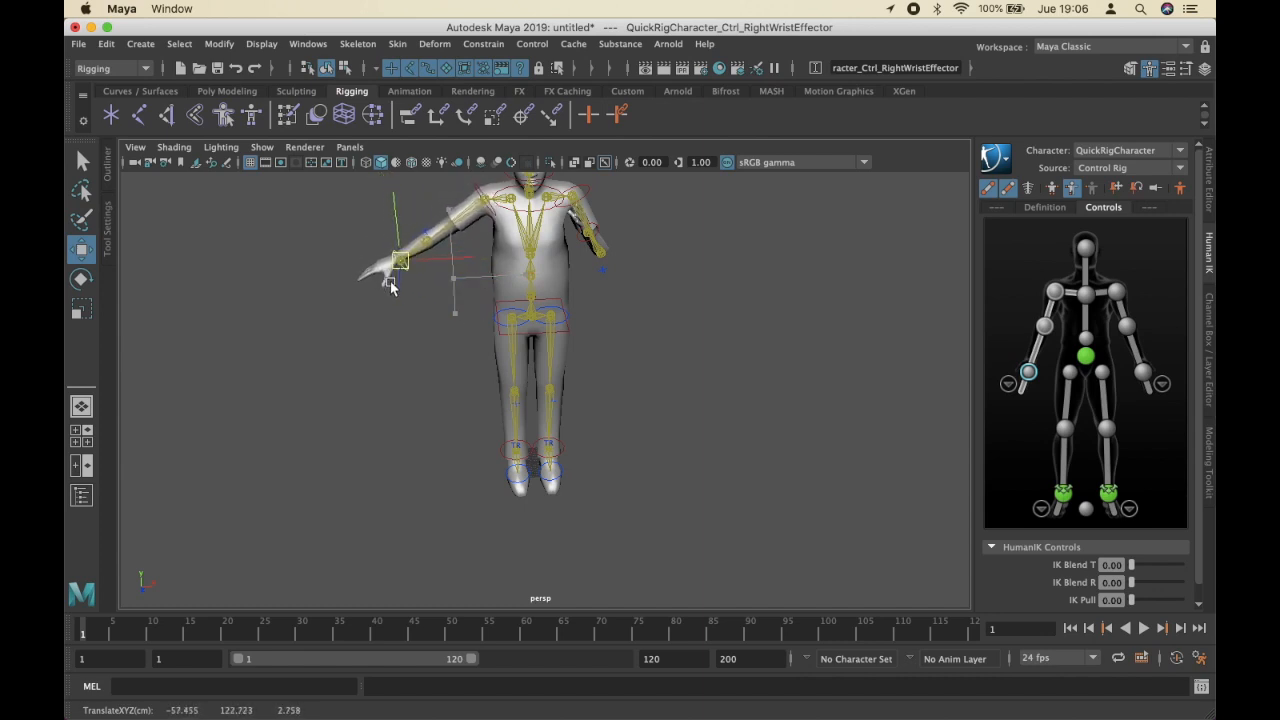
Step: Move the left wrist effector forward away from the torso, then down and outward so the left arm hangs beside the body
{"action": "left_click_drag", "start_coordinate": [598, 323], "coordinate": [574, 280], "text": "alt"}
{"action": "left_click", "coordinate": [574, 280]}
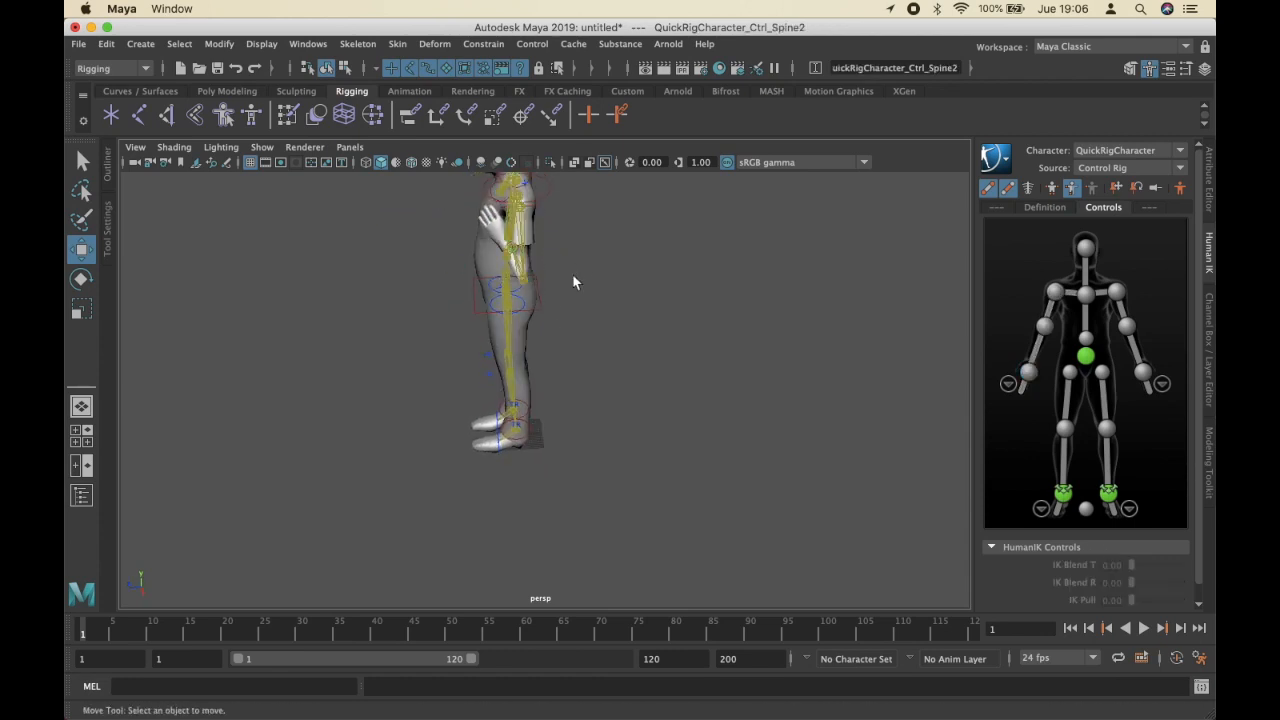
{"action": "left_click", "coordinate": [498, 252]}
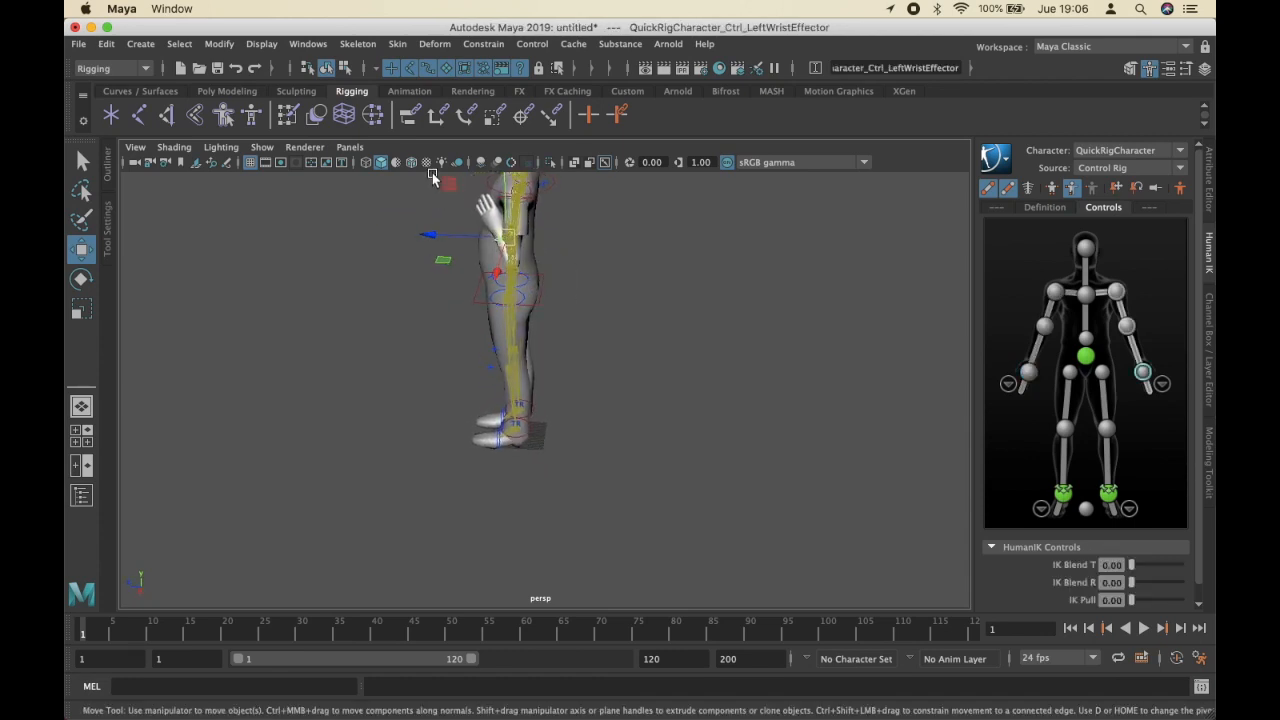
{"action": "left_click_drag", "start_coordinate": [437, 182], "coordinate": [390, 197]}
{"action": "left_click_drag", "start_coordinate": [569, 303], "coordinate": [740, 293], "text": "alt"}
{"action": "left_click_drag", "start_coordinate": [648, 254], "coordinate": [478, 352]}
{"action": "left_click_drag", "start_coordinate": [478, 352], "coordinate": [601, 371], "text": "alt"}
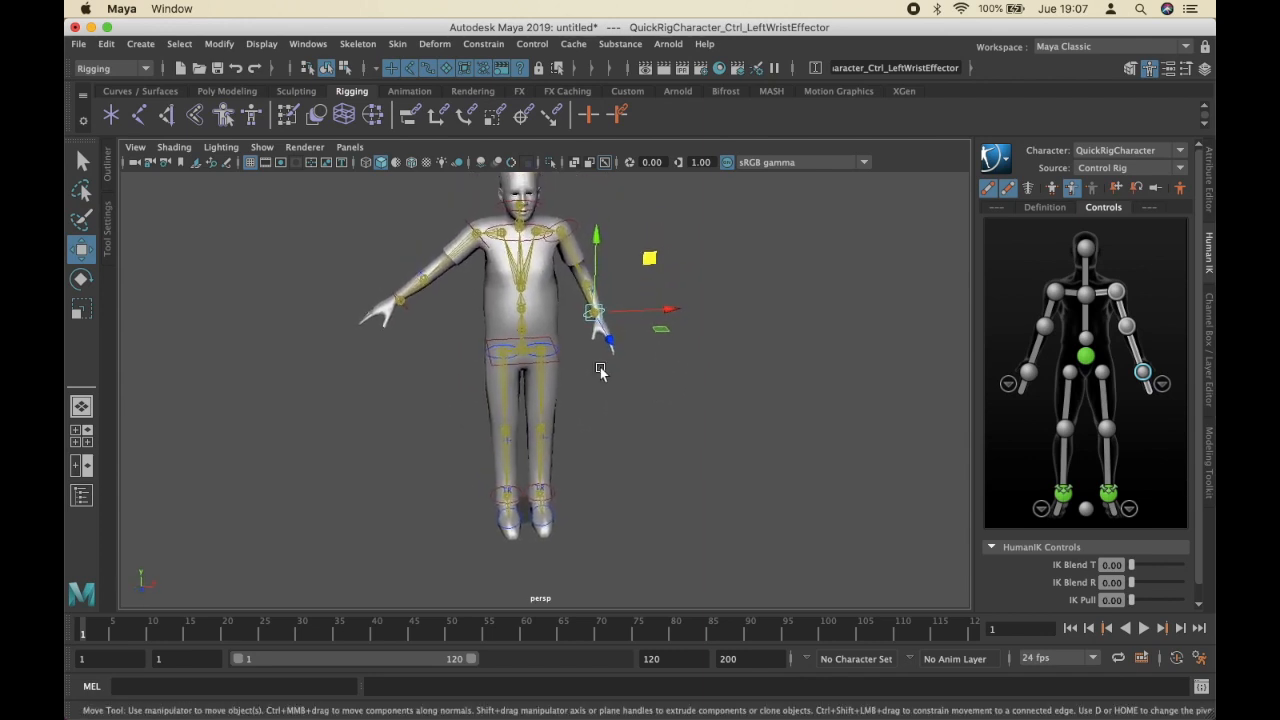
Step: Select the character mesh, activate the Paint Skin Weights tool on it and display the tool's settings
{"action": "left_click", "coordinate": [552, 295]}
{"action": "left_click", "coordinate": [661, 277]}
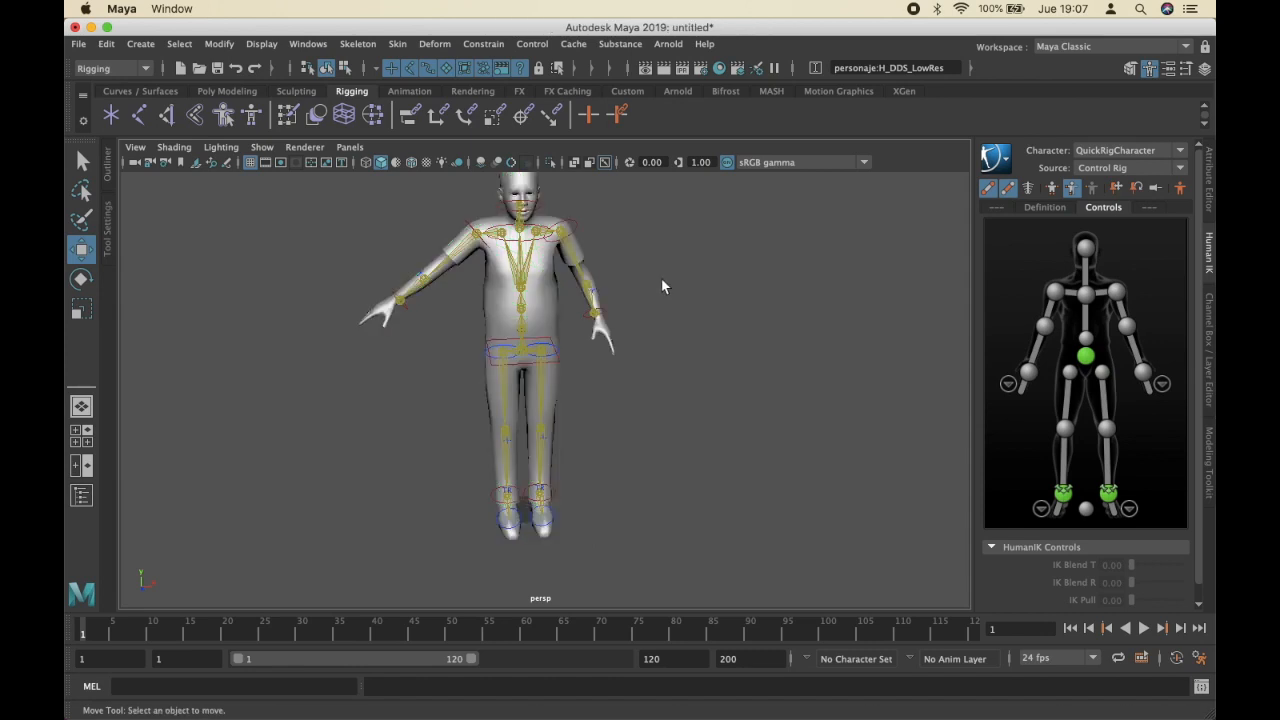
{"action": "left_click_drag", "start_coordinate": [586, 300], "coordinate": [556, 304], "text": "alt"}
{"action": "left_click", "coordinate": [540, 295]}
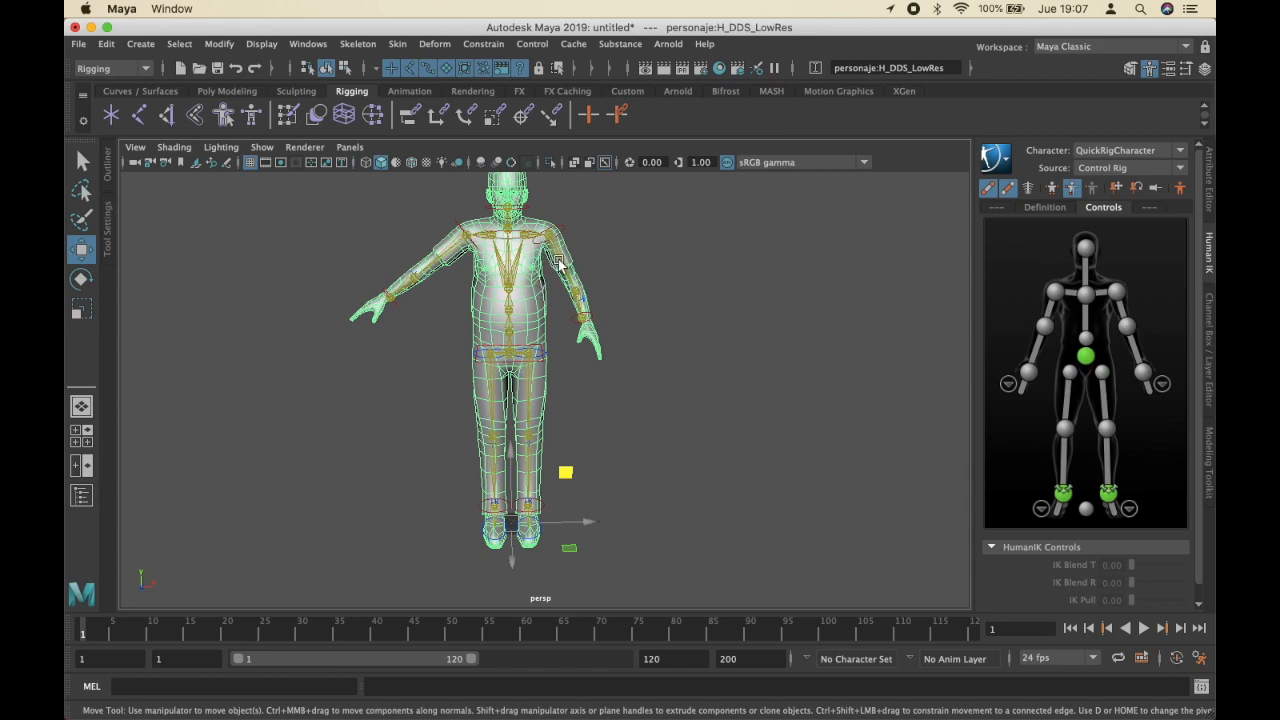
{"action": "scroll", "coordinate": [560, 280], "scroll_direction": "up", "scroll_amount": 5}
{"action": "left_click_drag", "start_coordinate": [560, 297], "coordinate": [595, 327], "text": "alt"}
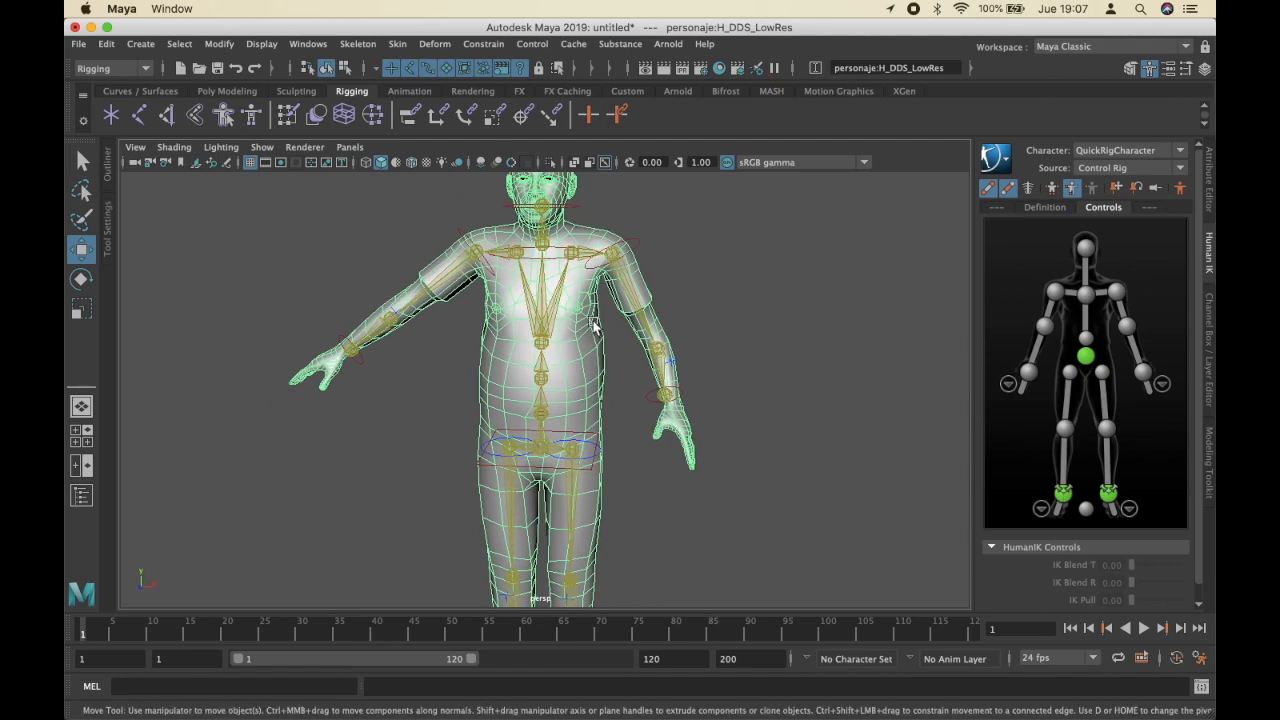
{"action": "left_click", "coordinate": [690, 294]}
{"action": "left_click", "coordinate": [510, 236]}
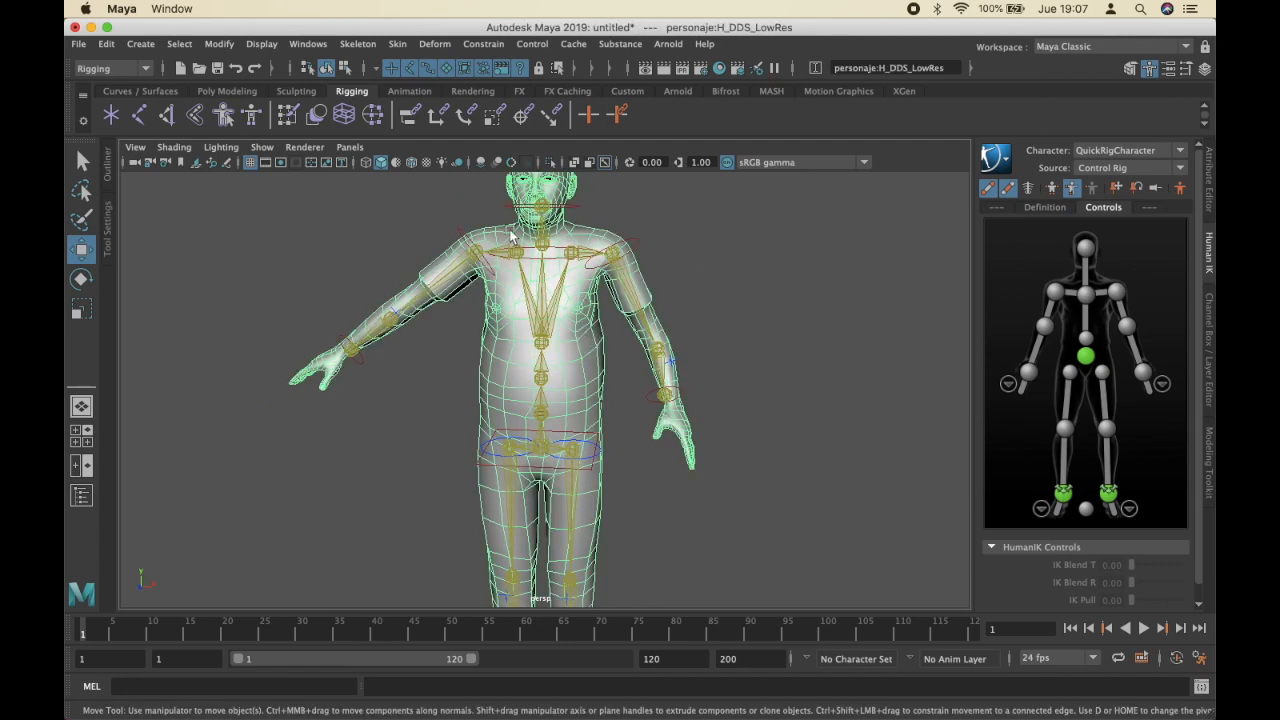
{"action": "left_click", "coordinate": [288, 115]}
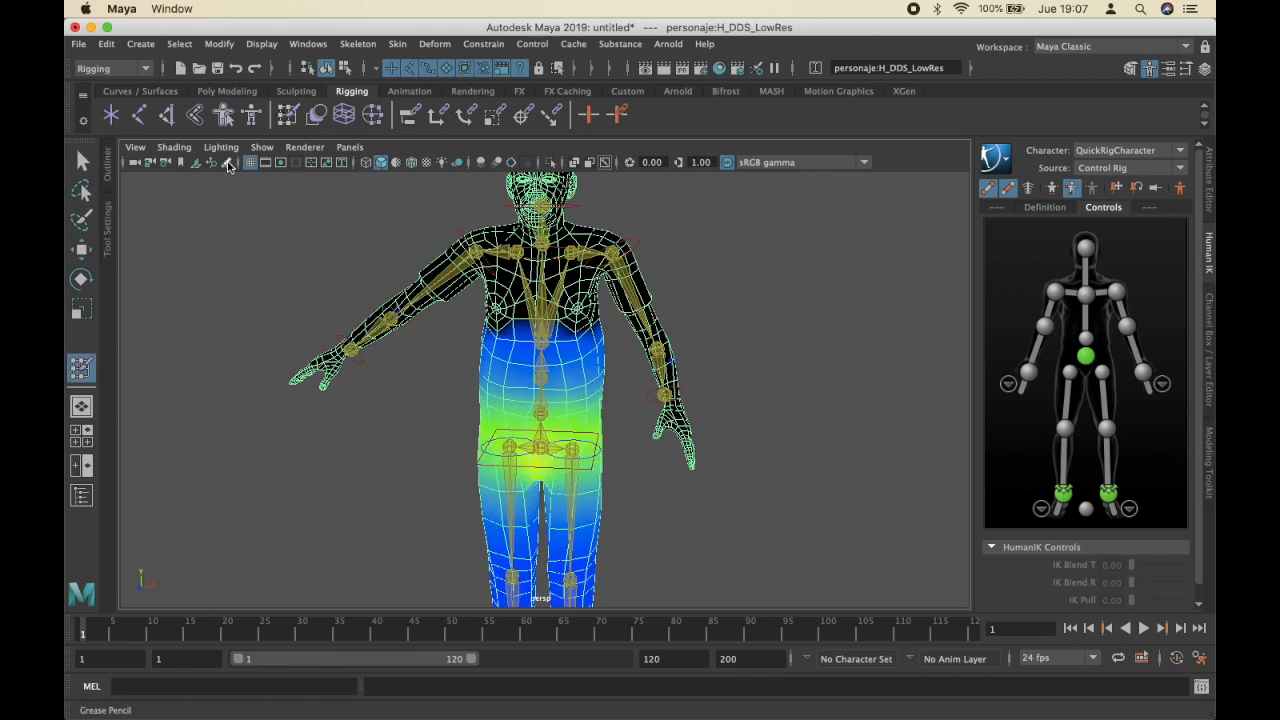
{"action": "mouse_move", "coordinate": [698, 281]}
{"action": "left_mouse_down", "text": "alt"}
{"action": "mouse_move", "coordinate": [540, 263]}
{"action": "mouse_move", "coordinate": [667, 273]}
{"action": "mouse_move", "coordinate": [655, 272]}
{"action": "left_mouse_up", "text": "alt"}
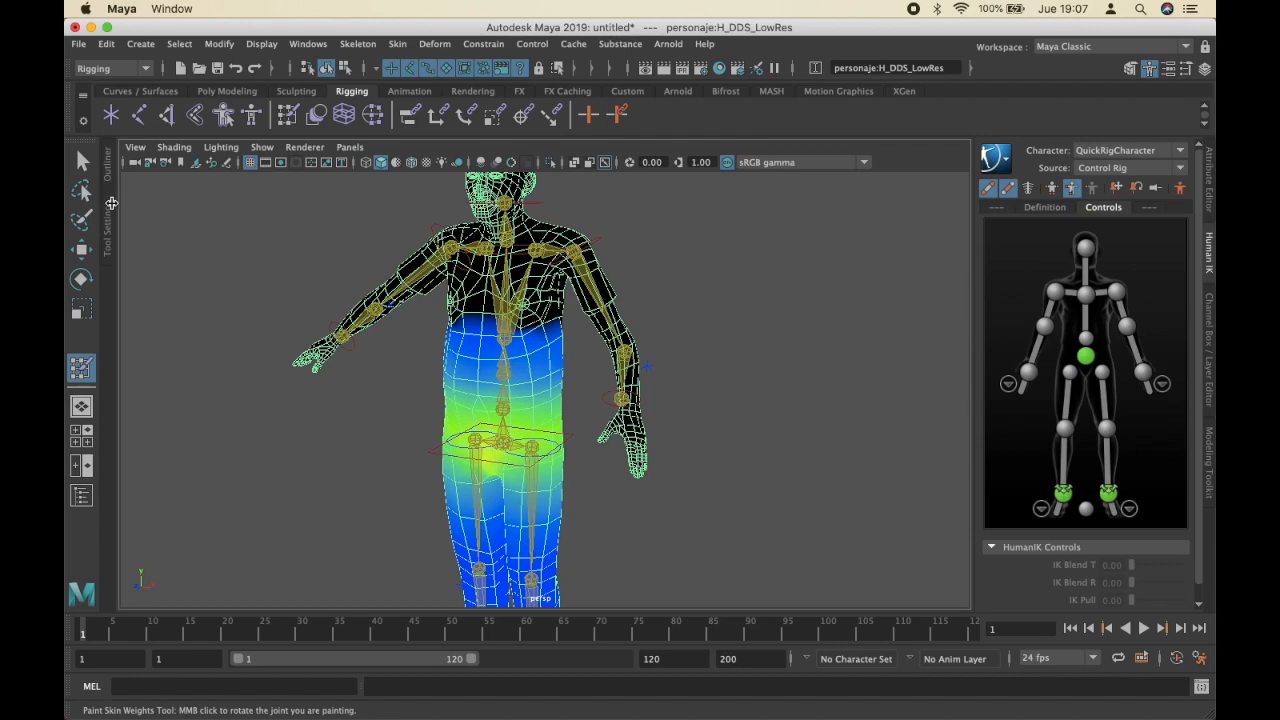
{"action": "left_click", "coordinate": [106, 246]}
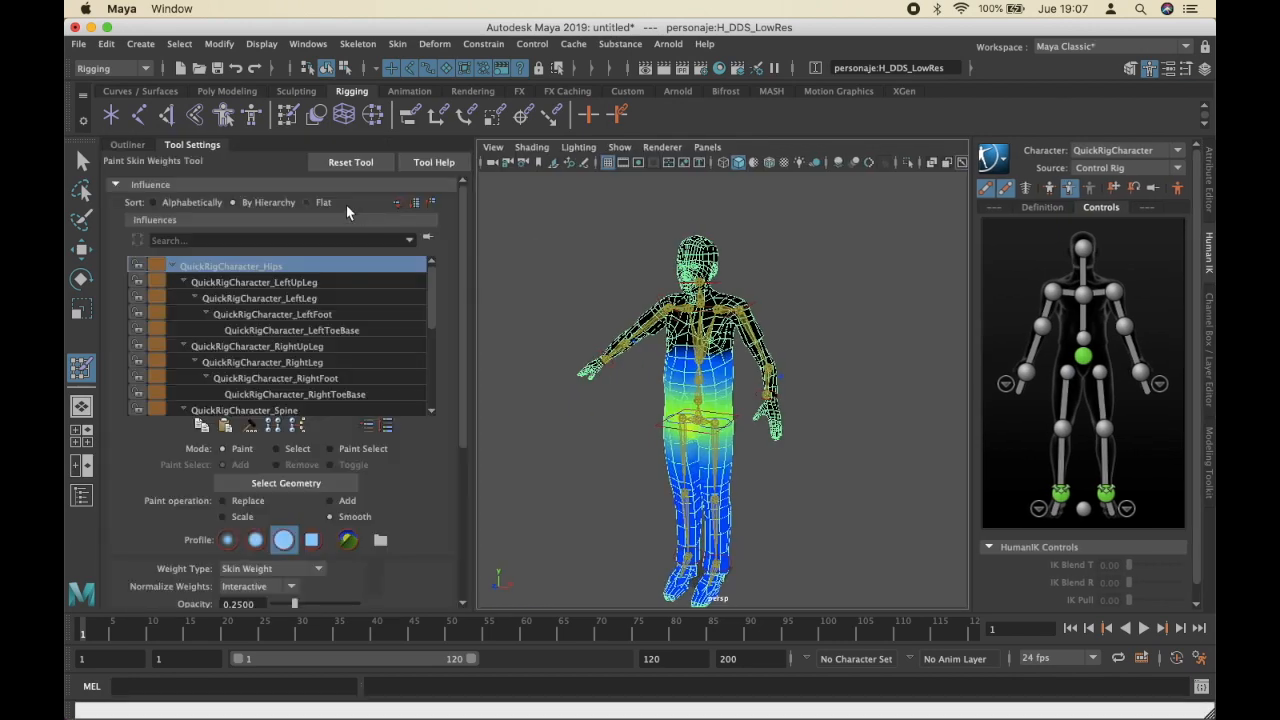
Step: Step through the joint influences from LeftUpLeg to LeftShoulder and examine the LeftShoulder weights around the chest and armpit
{"action": "left_click", "coordinate": [288, 282]}
{"action": "key", "text": "Down"}
{"action": "key", "text": "Down"}
{"action": "key", "text": "Down"}
{"action": "key", "text": "Down"}
{"action": "key", "text": "Down"}
{"action": "key", "text": "Down"}
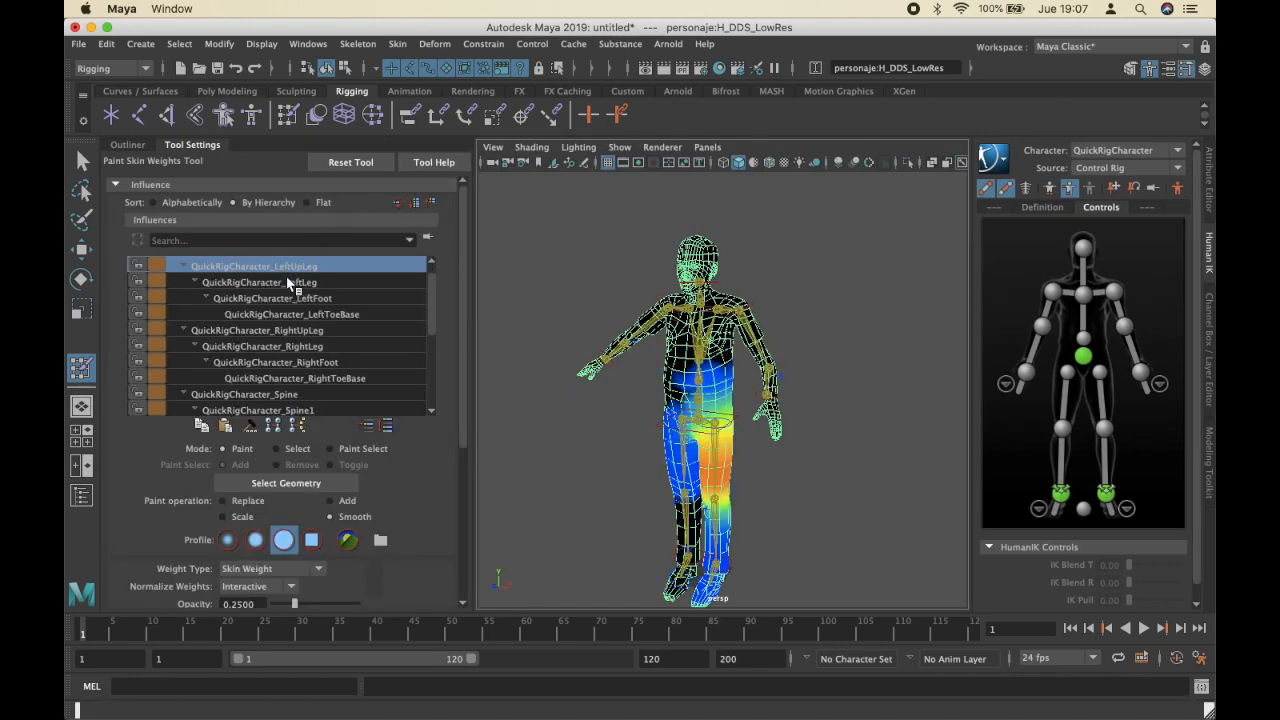
{"action": "key", "text": "Down"}
{"action": "key", "text": "Down"}
{"action": "key", "text": "Down"}
{"action": "key", "text": "Down"}
{"action": "key", "text": "Down"}
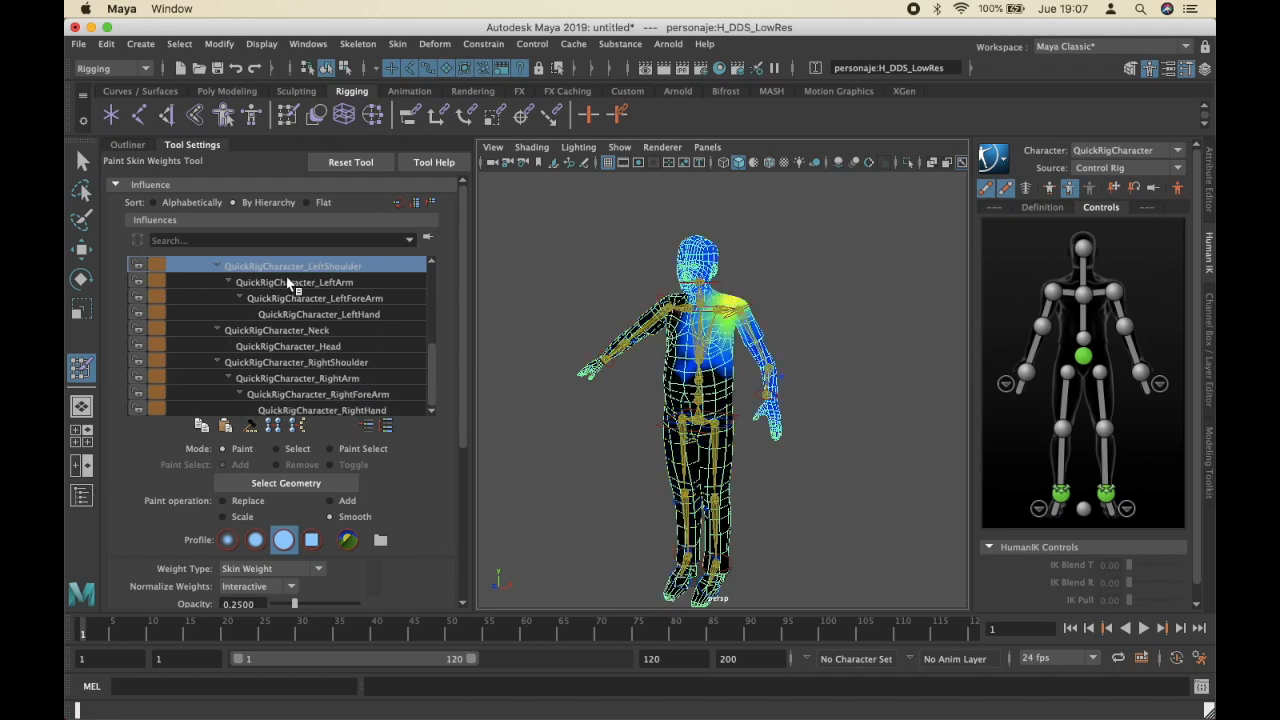
{"action": "scroll", "coordinate": [765, 400], "scroll_direction": "up", "scroll_amount": 10}
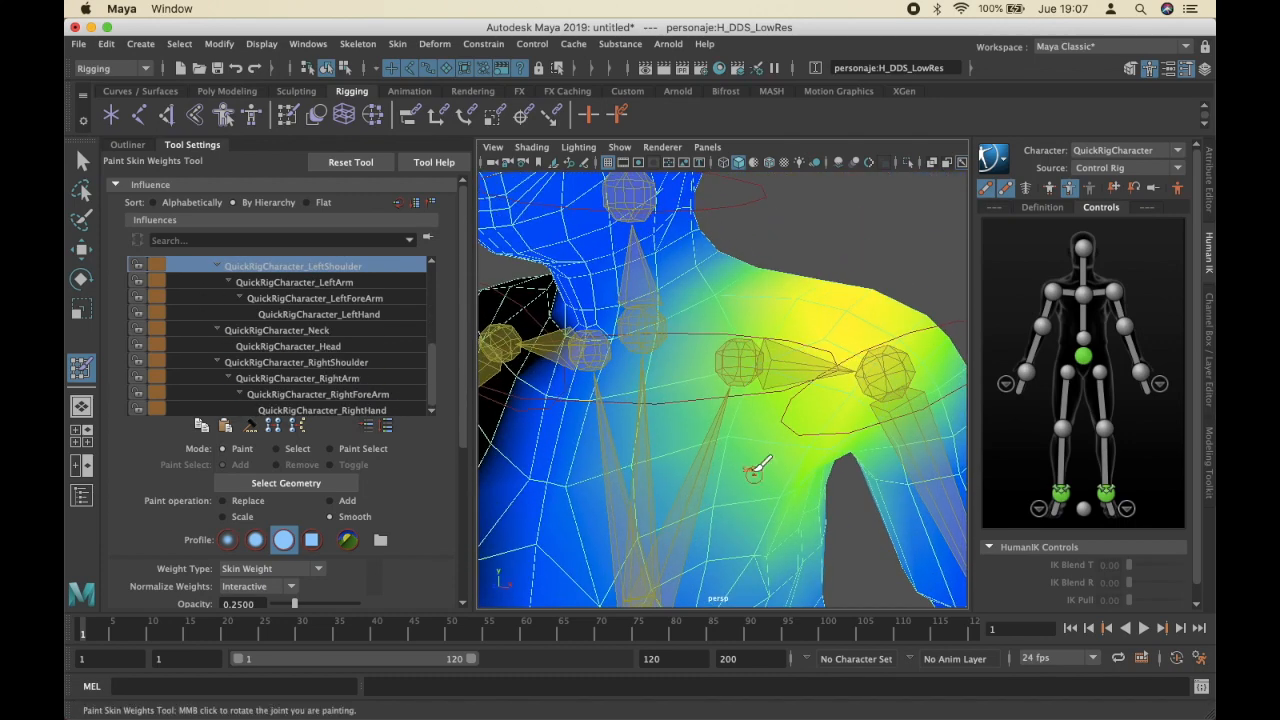
{"action": "middle_click_drag", "start_coordinate": [760, 465], "coordinate": [866, 307], "text": "alt"}
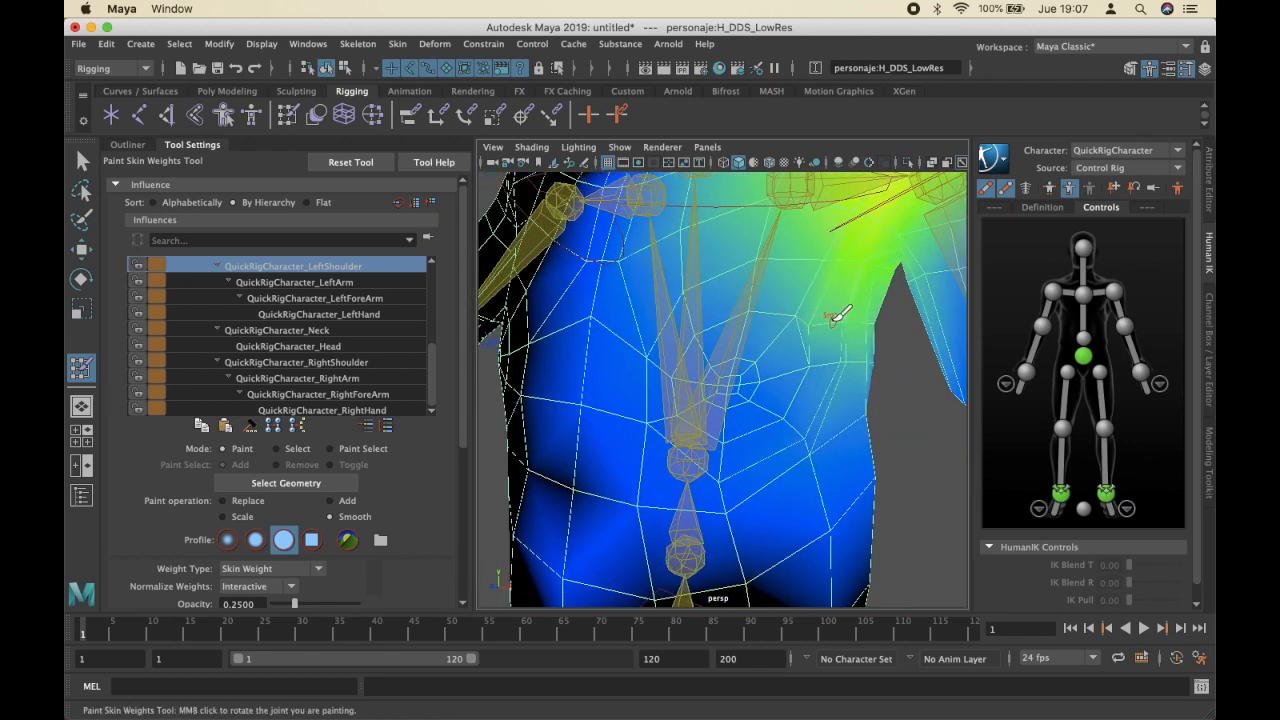
{"action": "mouse_move", "coordinate": [889, 354]}
{"action": "left_mouse_down", "text": "alt"}
{"action": "mouse_move", "coordinate": [920, 342]}
{"action": "mouse_move", "coordinate": [774, 340]}
{"action": "mouse_move", "coordinate": [766, 369]}
{"action": "mouse_move", "coordinate": [748, 356]}
{"action": "left_mouse_up", "text": "alt"}
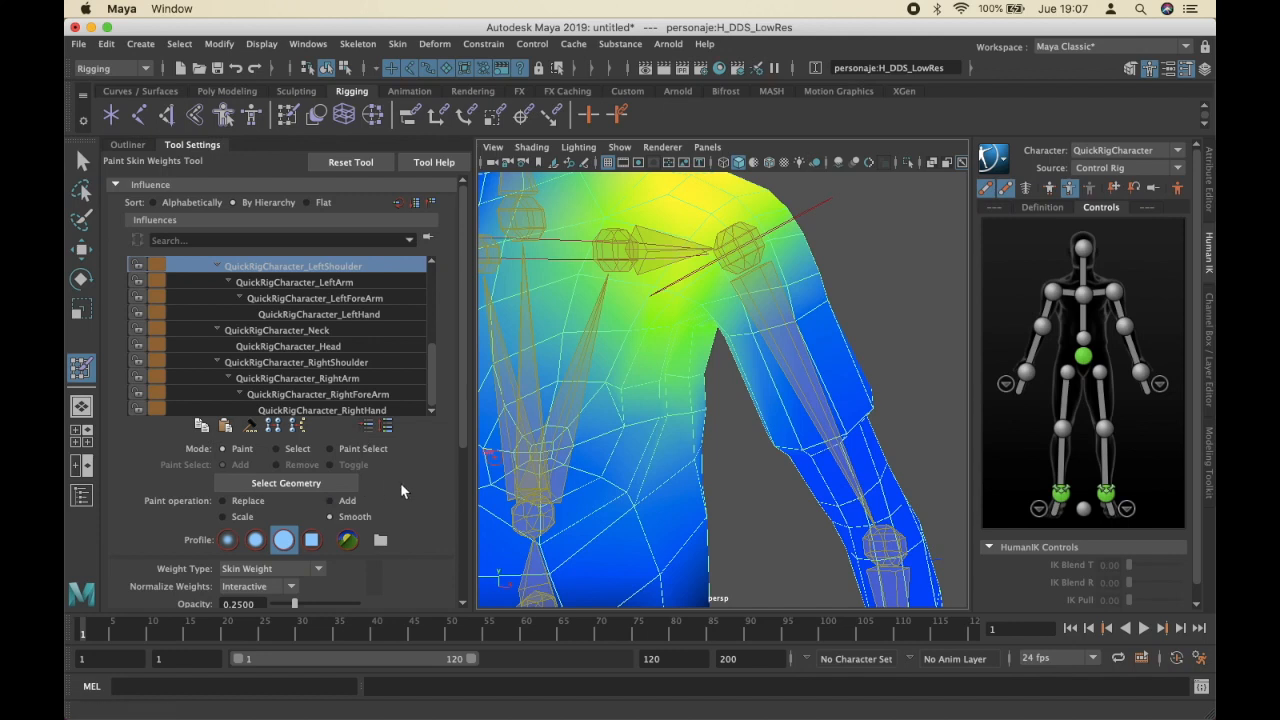
Step: Configure weight painting to the Replace operation with opacity 0.5 and value 0.75
{"action": "scroll", "coordinate": [349, 486], "scroll_direction": "down", "scroll_amount": 3}
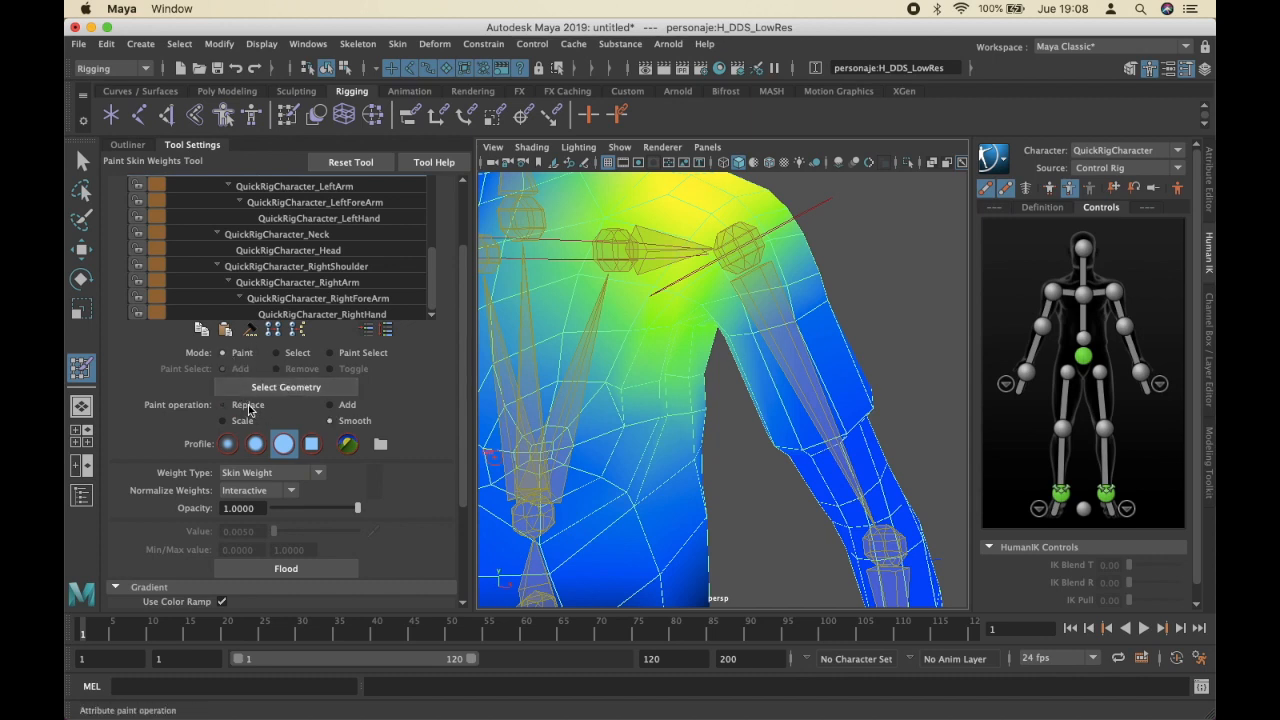
{"action": "left_click", "coordinate": [248, 406]}
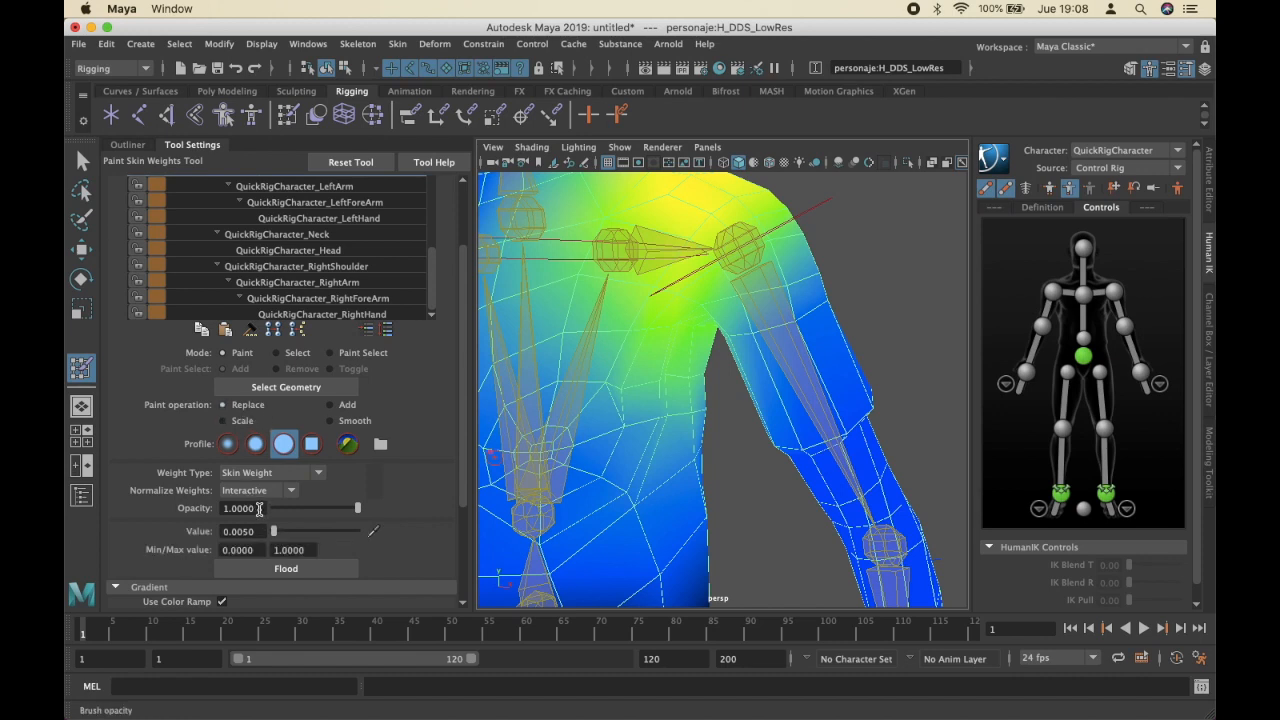
{"action": "left_click_drag", "start_coordinate": [260, 509], "coordinate": [146, 512]}
{"action": "key", "text": "Return"}
{"action": "left_click_drag", "start_coordinate": [235, 531], "coordinate": [345, 536]}
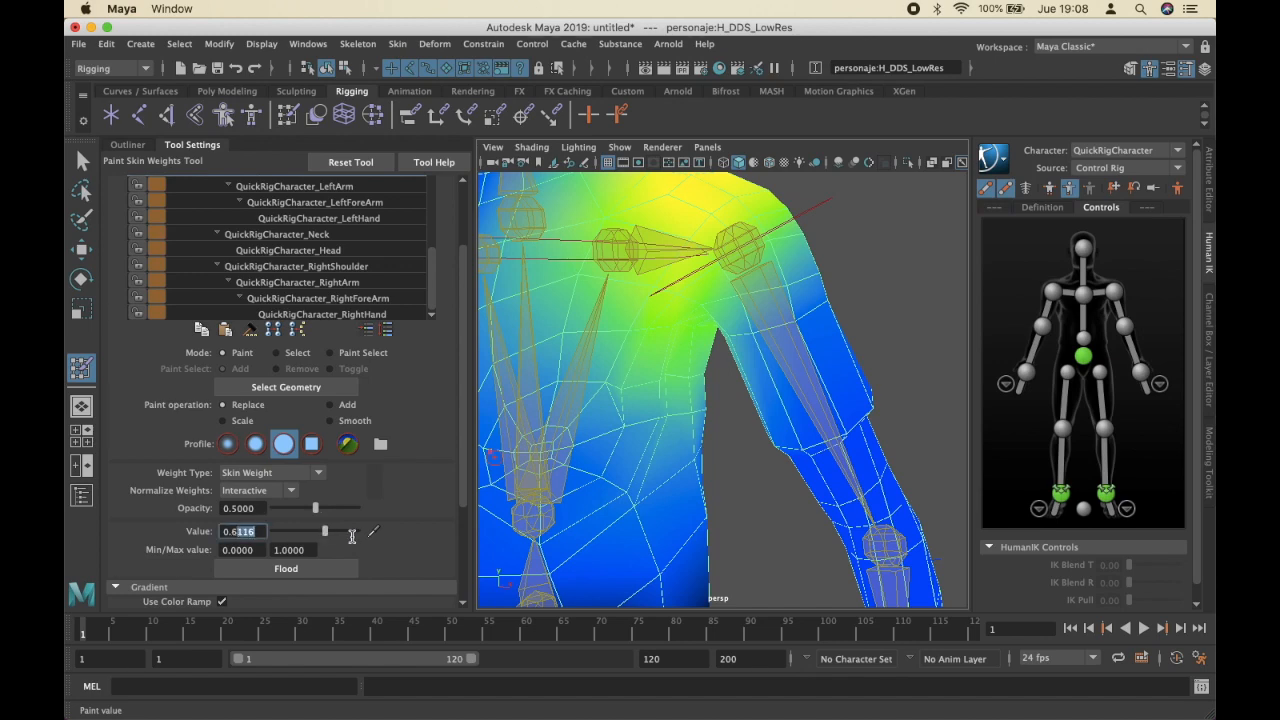
{"action": "key", "text": "Return"}
{"action": "left_click_drag", "start_coordinate": [655, 350], "coordinate": [682, 346], "text": "alt"}
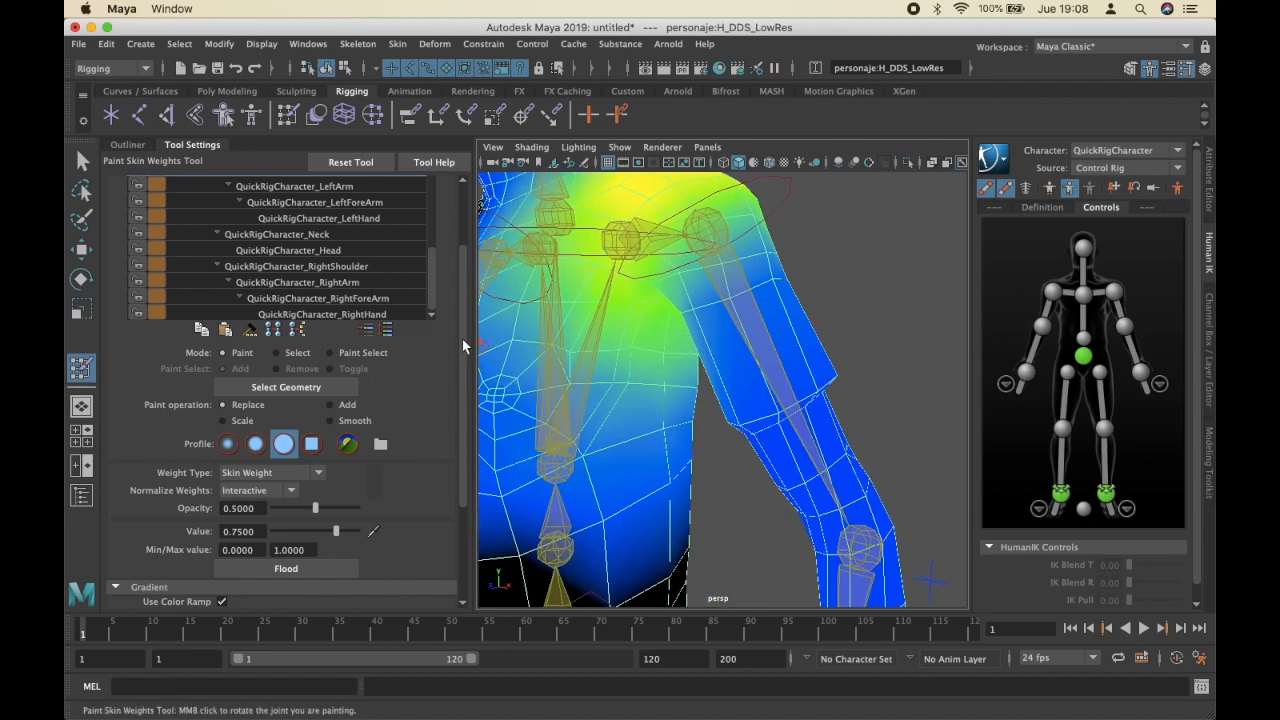
Step: Set the brush stroke's upper radius to 2 and its lower radius to 1
{"action": "scroll", "coordinate": [455, 360], "scroll_direction": "down", "scroll_amount": 5}
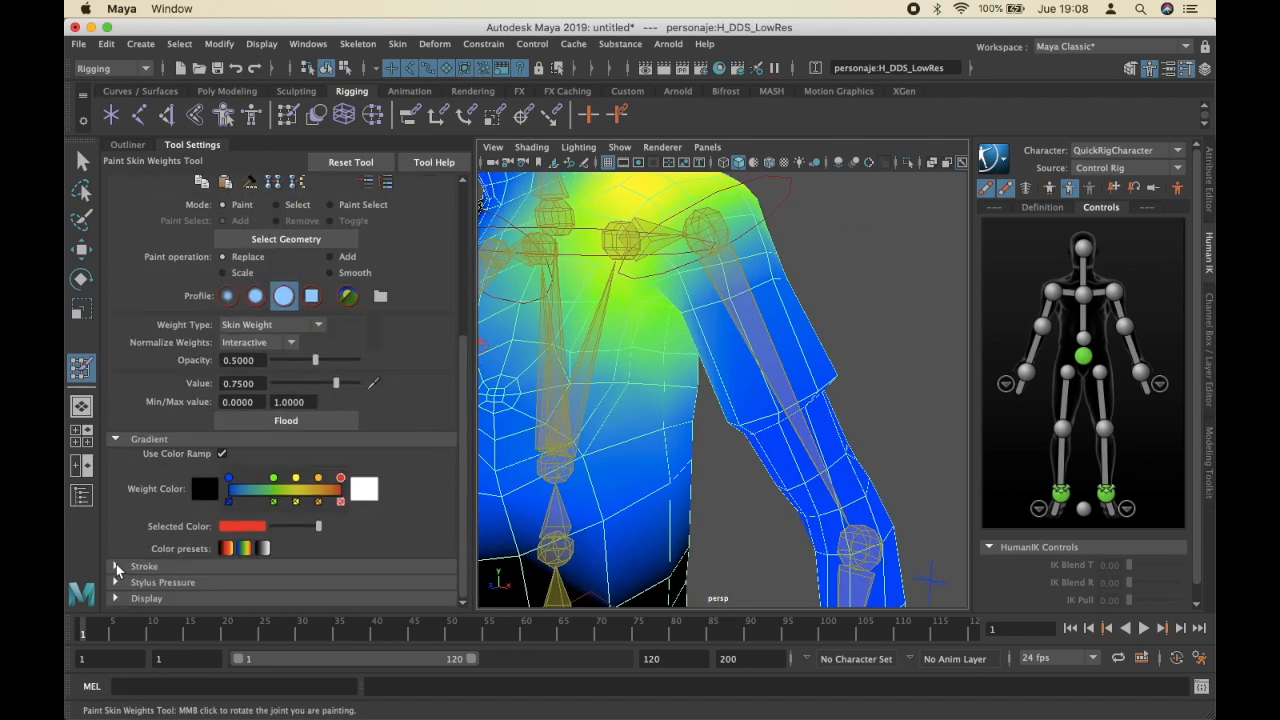
{"action": "left_click", "coordinate": [116, 567]}
{"action": "scroll", "coordinate": [210, 420], "scroll_direction": "down", "scroll_amount": 3}
{"action": "double_click", "coordinate": [240, 441]}
{"action": "type", "text": "2"}
{"action": "key", "text": "Return"}
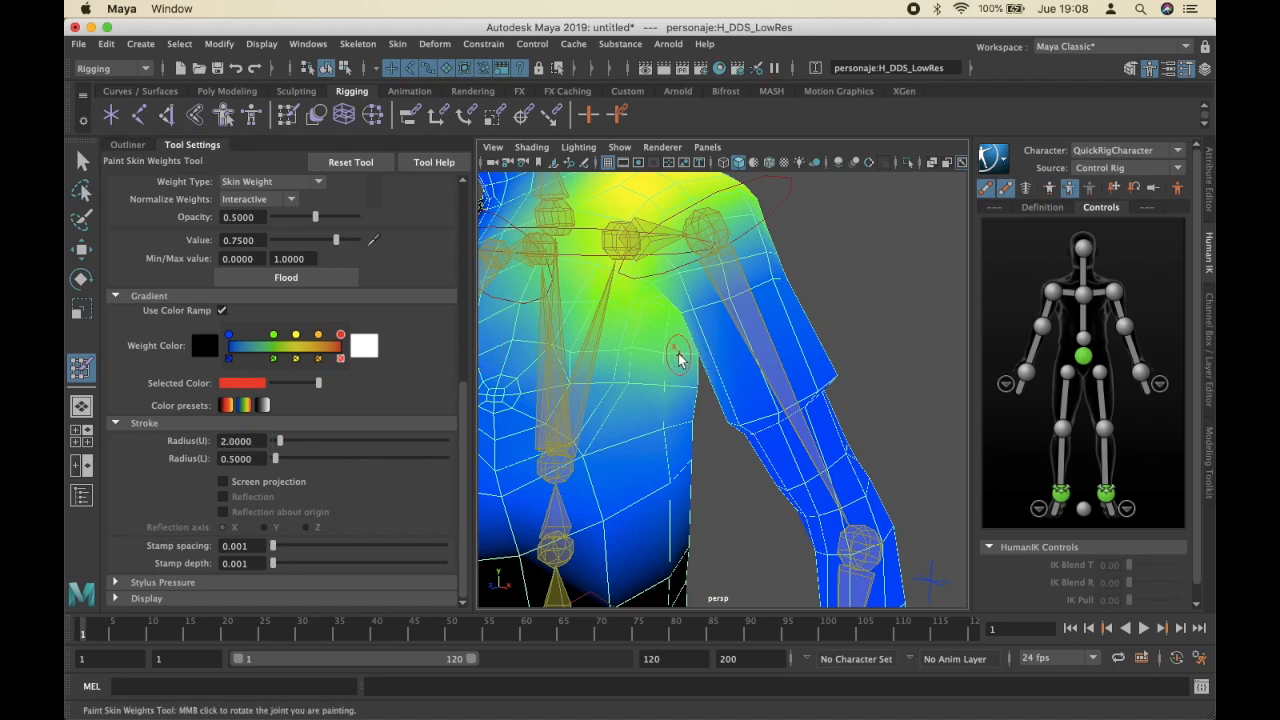
{"action": "key", "text": "Tab"}
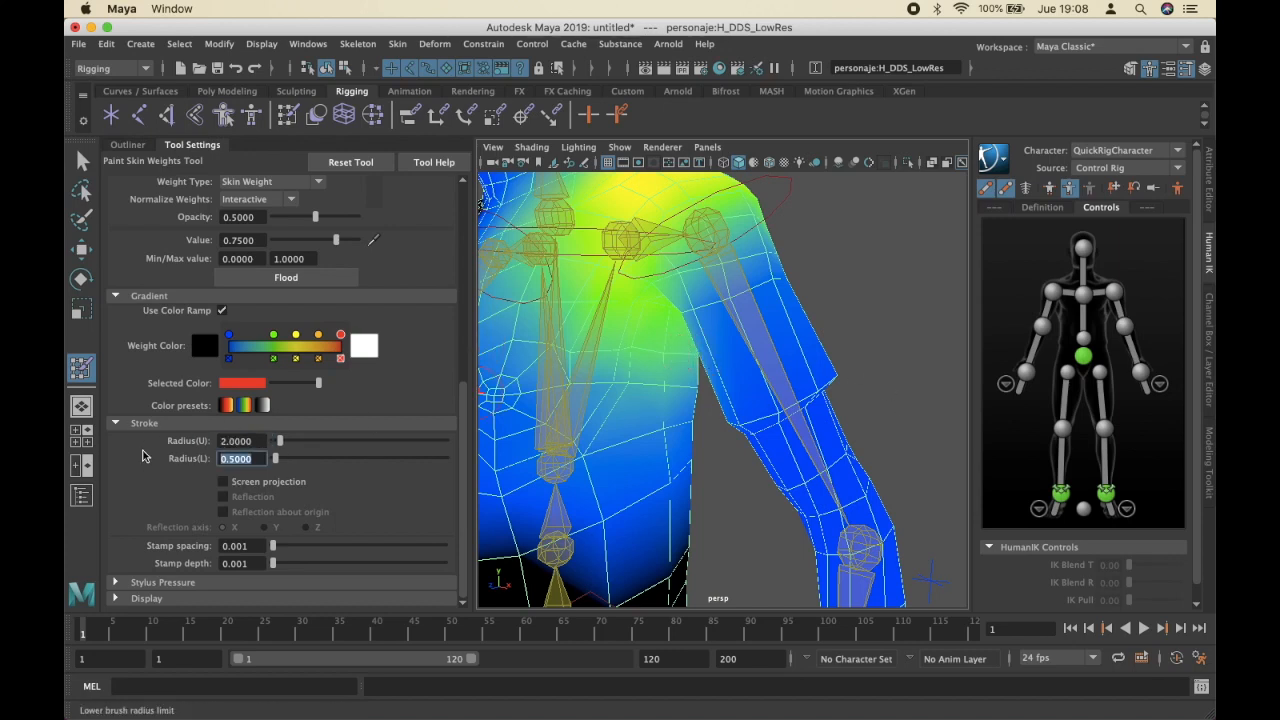
{"action": "type", "text": "1"}
{"action": "key", "text": "Return"}
Step: Try painting LeftShoulder weights on the left side of the chest below the armpit, and undo the strokes
{"action": "mouse_move", "coordinate": [700, 360]}
{"action": "left_mouse_down", "text": "alt"}
{"action": "mouse_move", "coordinate": [718, 358]}
{"action": "mouse_move", "coordinate": [694, 380]}
{"action": "mouse_move", "coordinate": [636, 334]}
{"action": "mouse_move", "coordinate": [660, 337]}
{"action": "left_mouse_up", "text": "alt"}
{"action": "key", "text": "ctrl+z"}
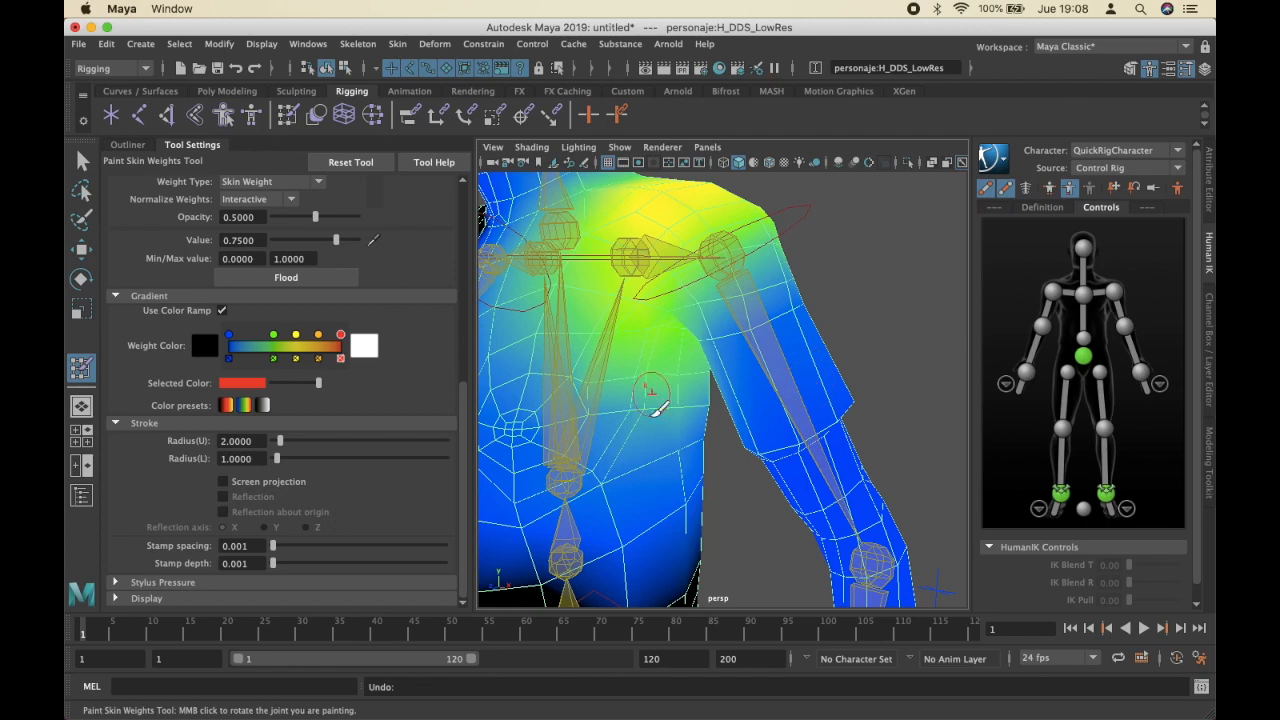
{"action": "left_click_drag", "start_coordinate": [652, 412], "coordinate": [684, 444], "text": "alt"}
{"action": "left_click_drag", "start_coordinate": [470, 411], "coordinate": [466, 182]}
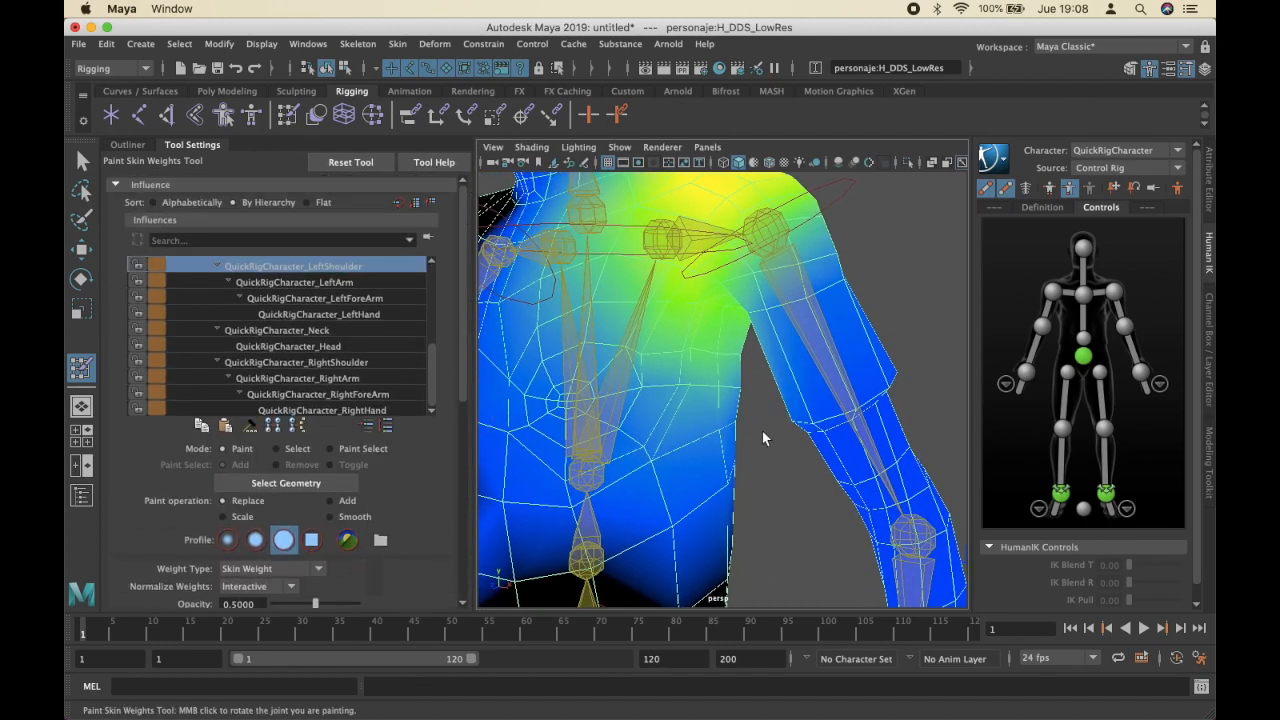
{"action": "left_click_drag", "start_coordinate": [762, 431], "coordinate": [754, 404], "text": "alt"}
{"action": "mouse_move", "coordinate": [708, 351]}
{"action": "left_mouse_down"}
{"action": "mouse_move", "coordinate": [631, 317]}
{"action": "mouse_move", "coordinate": [724, 316]}
{"action": "mouse_move", "coordinate": [728, 385]}
{"action": "mouse_move", "coordinate": [716, 365]}
{"action": "mouse_move", "coordinate": [703, 430]}
{"action": "mouse_move", "coordinate": [625, 430]}
{"action": "mouse_move", "coordinate": [691, 356]}
{"action": "left_mouse_up"}
{"action": "left_click_drag", "start_coordinate": [677, 423], "coordinate": [761, 420], "text": "alt"}
{"action": "key", "text": "super+z"}
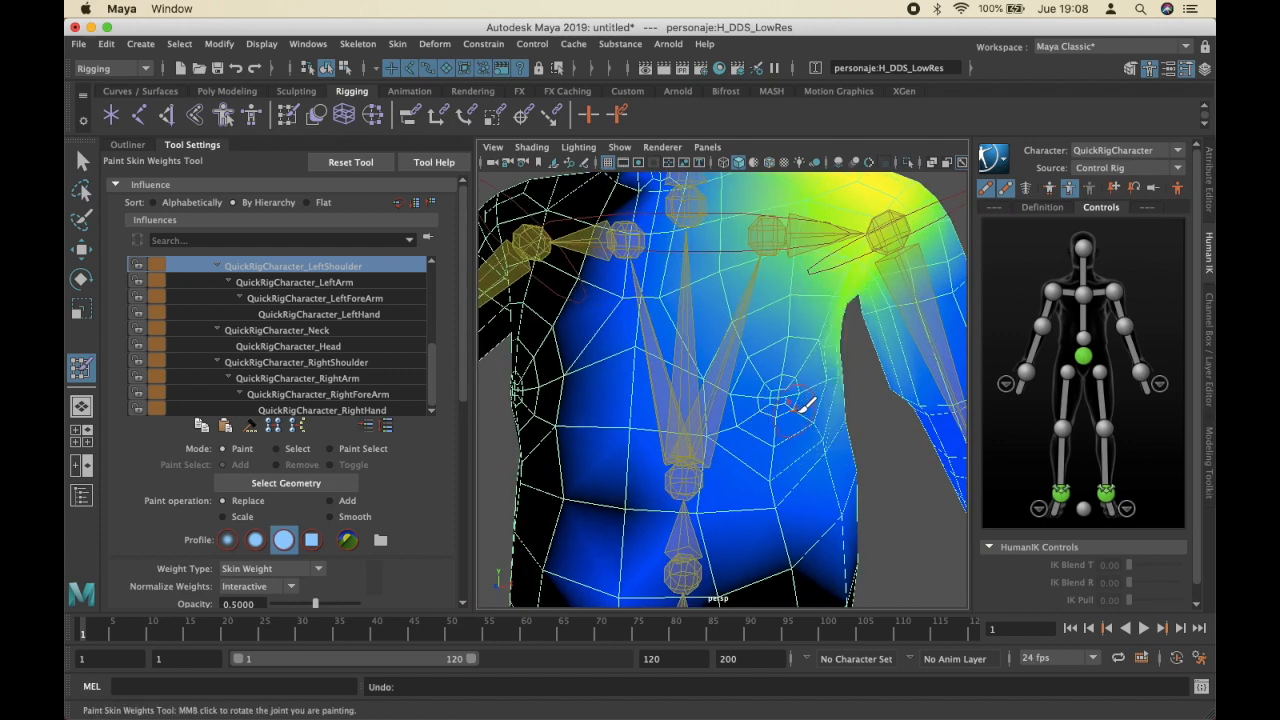
{"action": "left_click_drag", "start_coordinate": [868, 415], "coordinate": [806, 416], "text": "alt"}
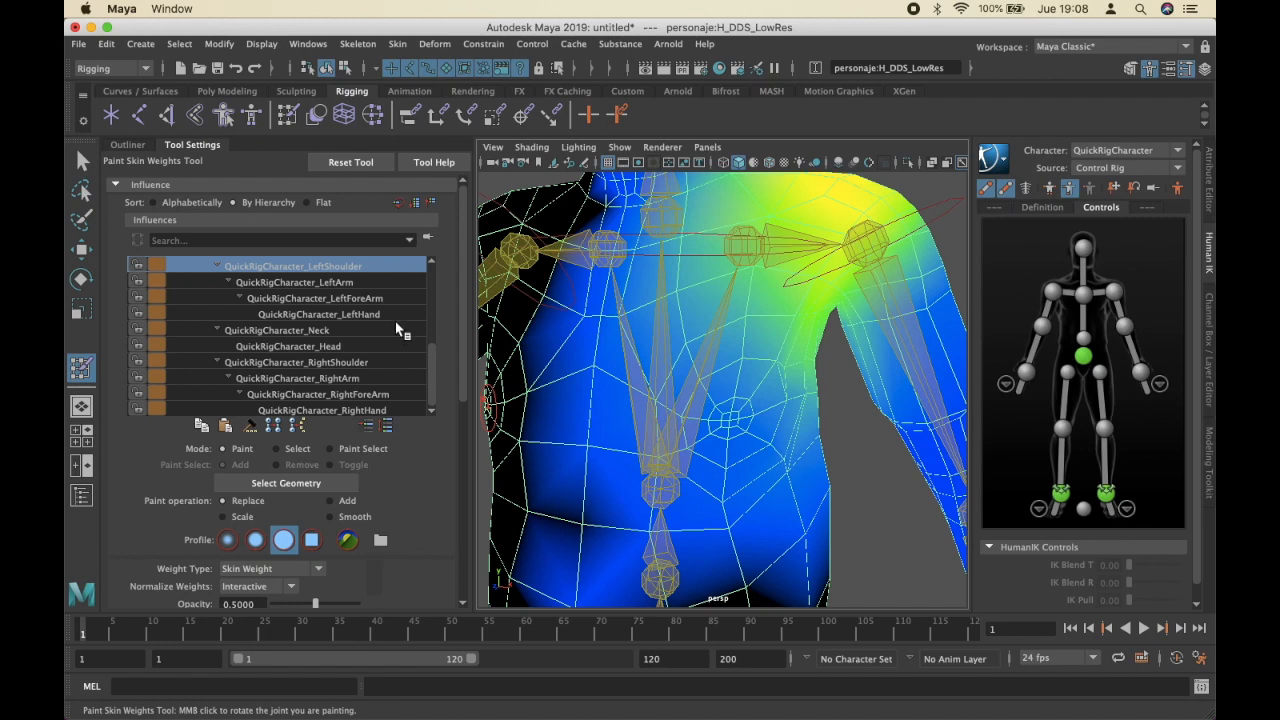
Step: Choose the Spine2 influence and paint its weights over the left side of the chest up to the armpit
{"action": "scroll", "coordinate": [375, 301], "scroll_direction": "up", "scroll_amount": 2}
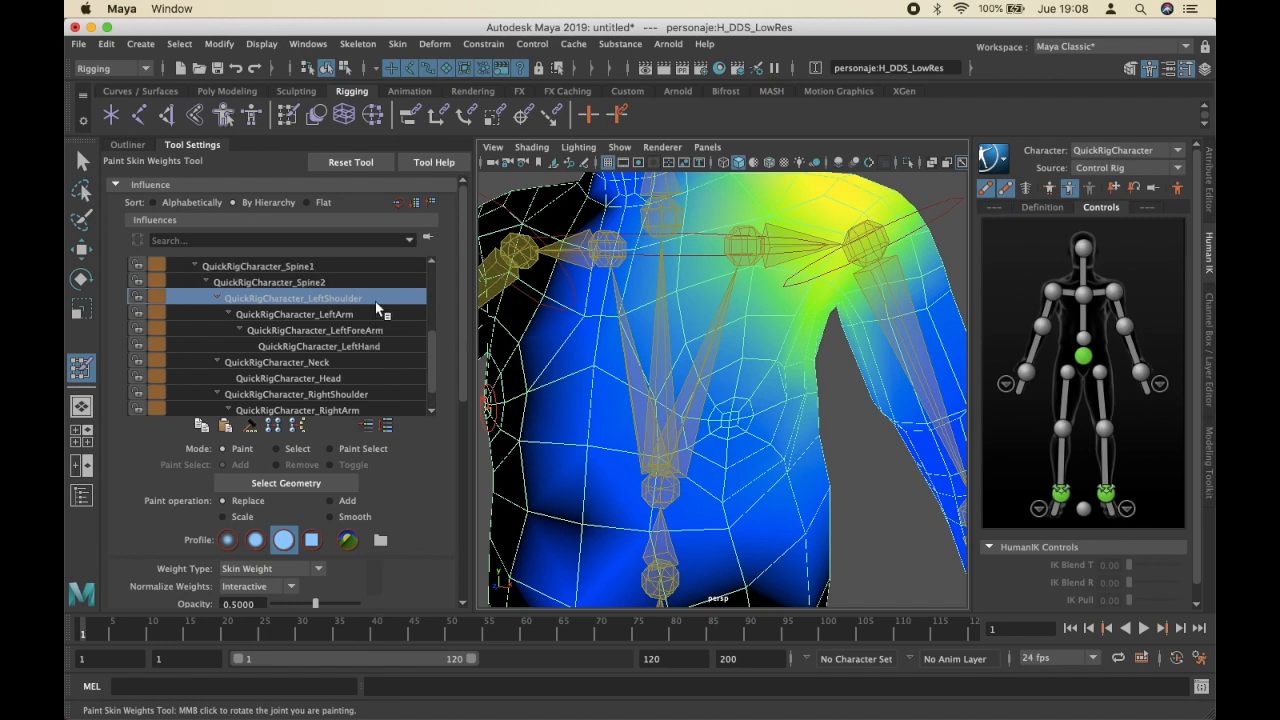
{"action": "left_click", "coordinate": [356, 281]}
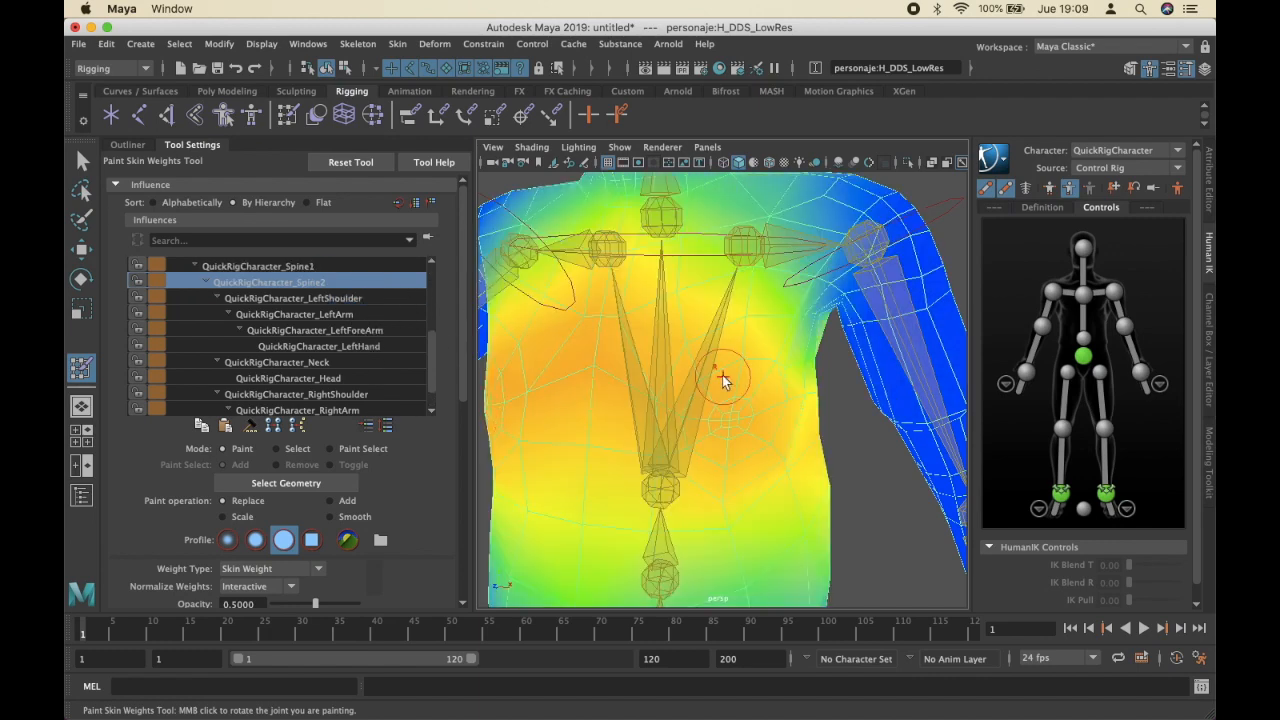
{"action": "left_click_drag", "start_coordinate": [840, 380], "coordinate": [742, 348], "text": "alt"}
{"action": "middle_click_drag", "start_coordinate": [742, 352], "coordinate": [765, 350], "text": "alt"}
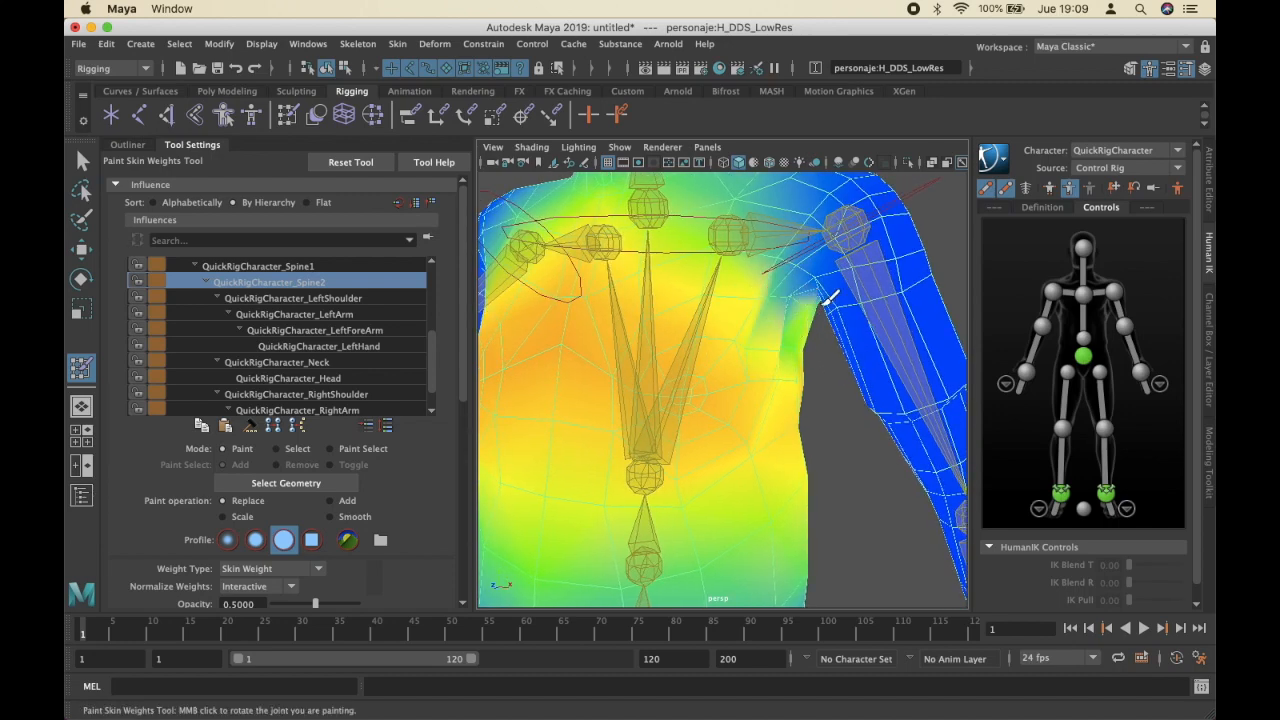
{"action": "mouse_move", "coordinate": [788, 297]}
{"action": "left_mouse_down", "text": "alt"}
{"action": "mouse_move", "coordinate": [766, 286]}
{"action": "mouse_move", "coordinate": [742, 311]}
{"action": "left_mouse_up", "text": "alt"}
{"action": "mouse_move", "coordinate": [760, 265]}
{"action": "left_mouse_down"}
{"action": "mouse_move", "coordinate": [750, 290]}
{"action": "mouse_move", "coordinate": [740, 275]}
{"action": "mouse_move", "coordinate": [750, 345]}
{"action": "mouse_move", "coordinate": [760, 305]}
{"action": "mouse_move", "coordinate": [724, 284]}
{"action": "left_mouse_up"}
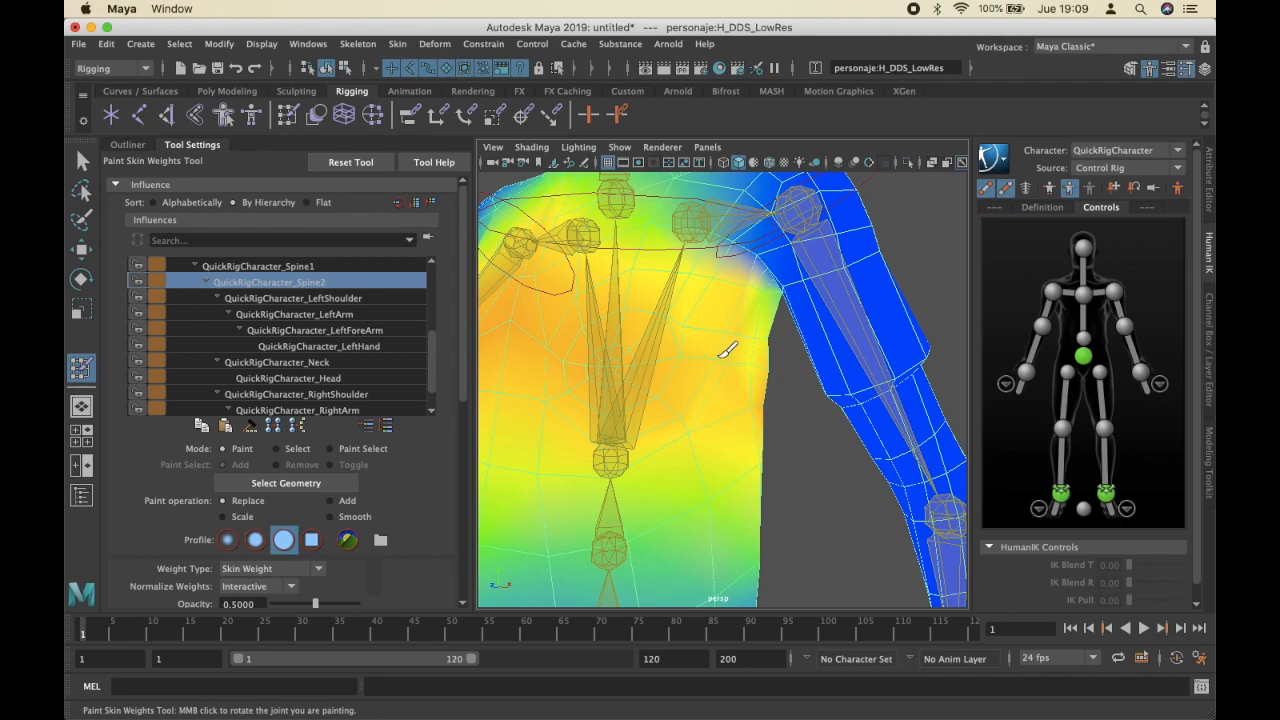
Step: Examine the Spine2 weights around the back, the left armpit and the whole character
{"action": "left_click_drag", "start_coordinate": [770, 305], "coordinate": [744, 307], "text": "alt"}
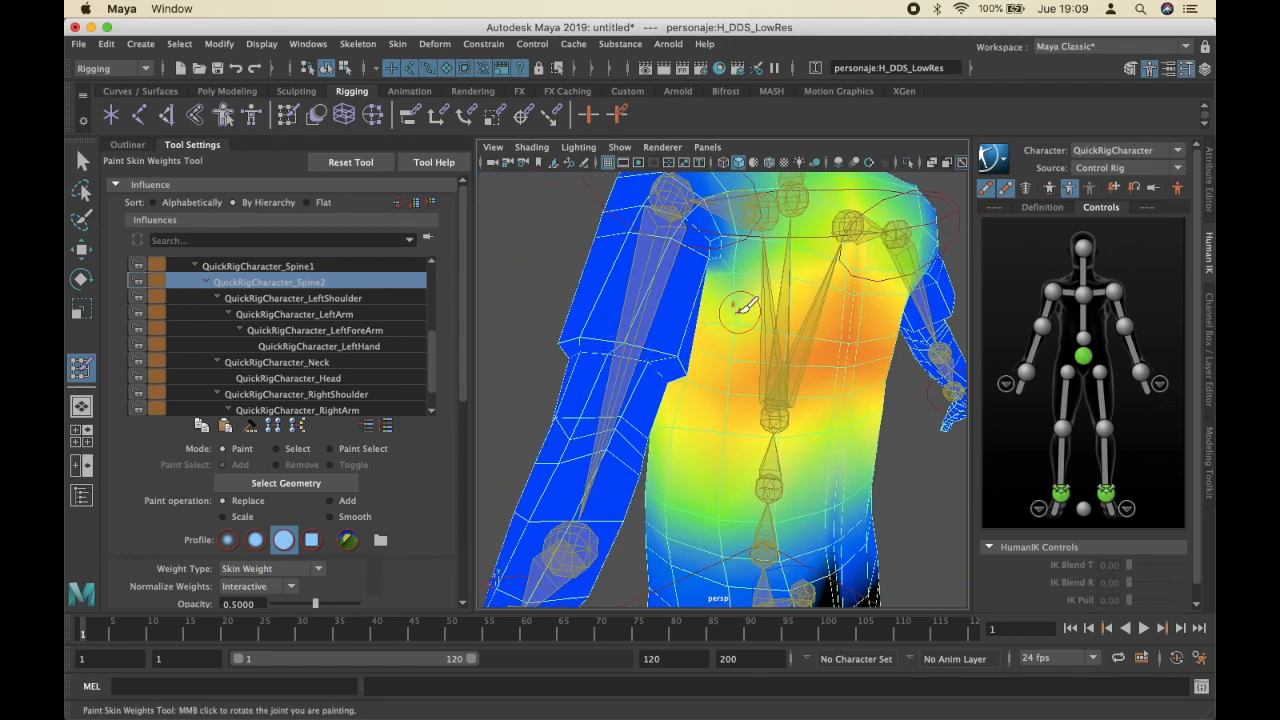
{"action": "left_click_drag", "start_coordinate": [738, 366], "coordinate": [810, 330], "text": "alt"}
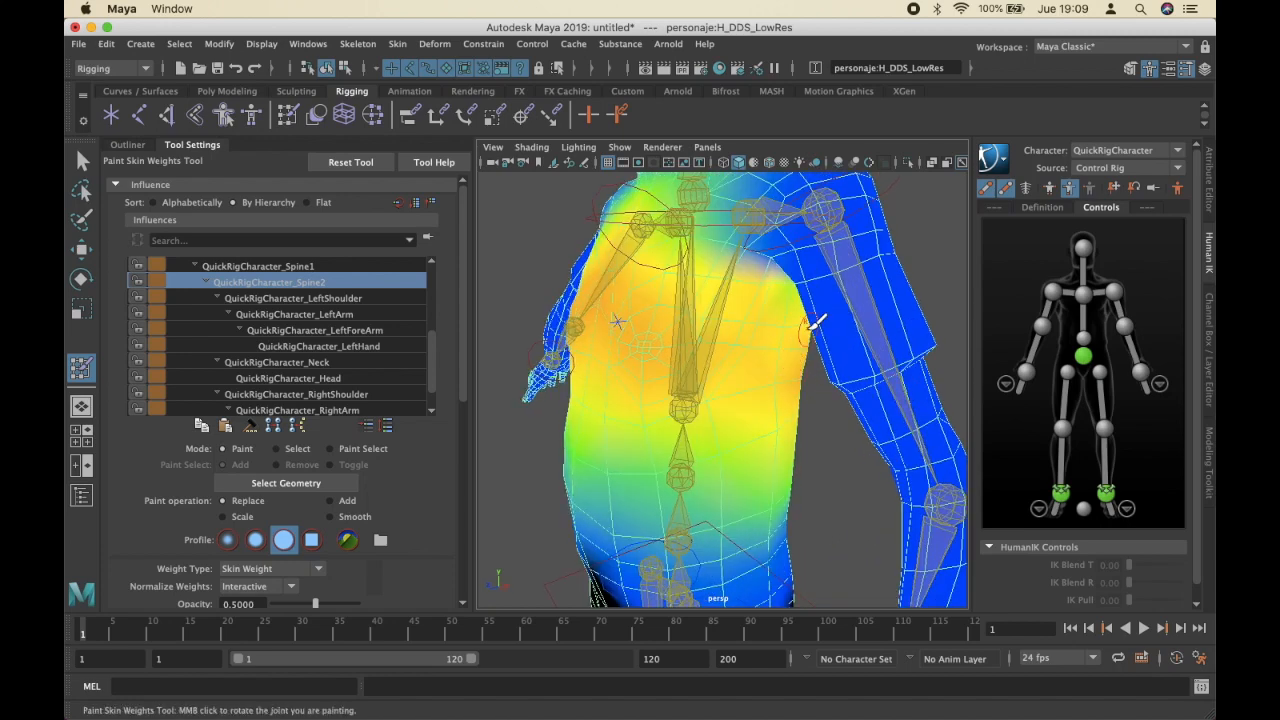
{"action": "mouse_move", "coordinate": [752, 368]}
{"action": "left_mouse_down", "text": "alt"}
{"action": "mouse_move", "coordinate": [829, 370]}
{"action": "mouse_move", "coordinate": [766, 365]}
{"action": "left_mouse_up", "text": "alt"}
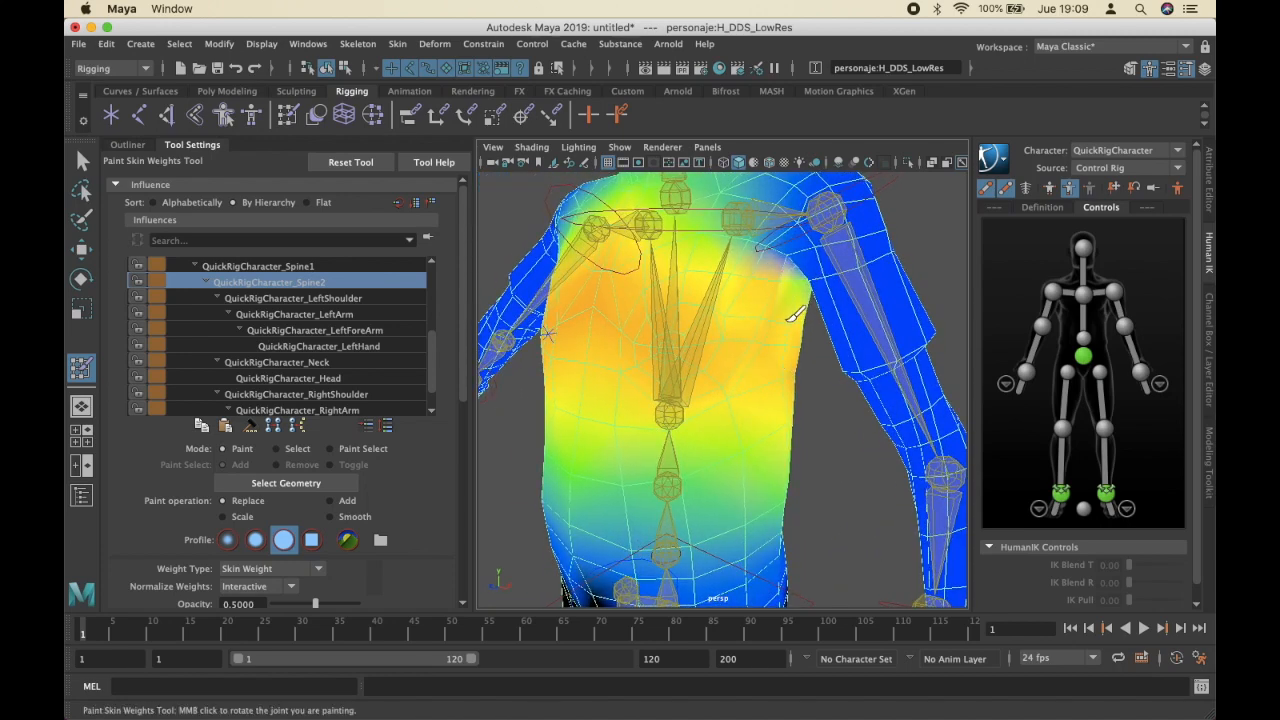
{"action": "mouse_move", "coordinate": [695, 355]}
{"action": "left_mouse_down", "text": "alt"}
{"action": "mouse_move", "coordinate": [850, 320]}
{"action": "mouse_move", "coordinate": [803, 226]}
{"action": "mouse_move", "coordinate": [672, 364]}
{"action": "left_mouse_up", "text": "alt"}
{"action": "scroll", "coordinate": [808, 388], "scroll_direction": "down", "scroll_amount": 10}
{"action": "left_click_drag", "start_coordinate": [808, 388], "coordinate": [813, 353], "text": "alt"}
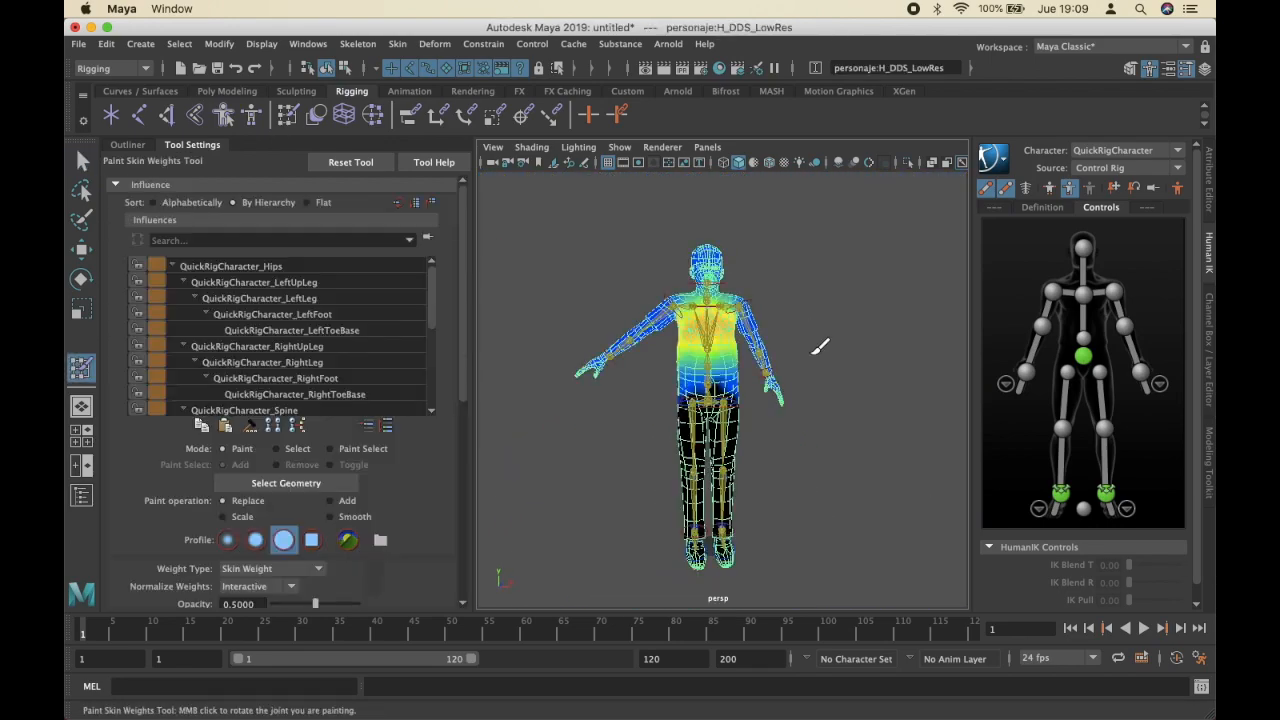
{"action": "scroll", "coordinate": [766, 320], "scroll_direction": "up", "scroll_amount": 5}
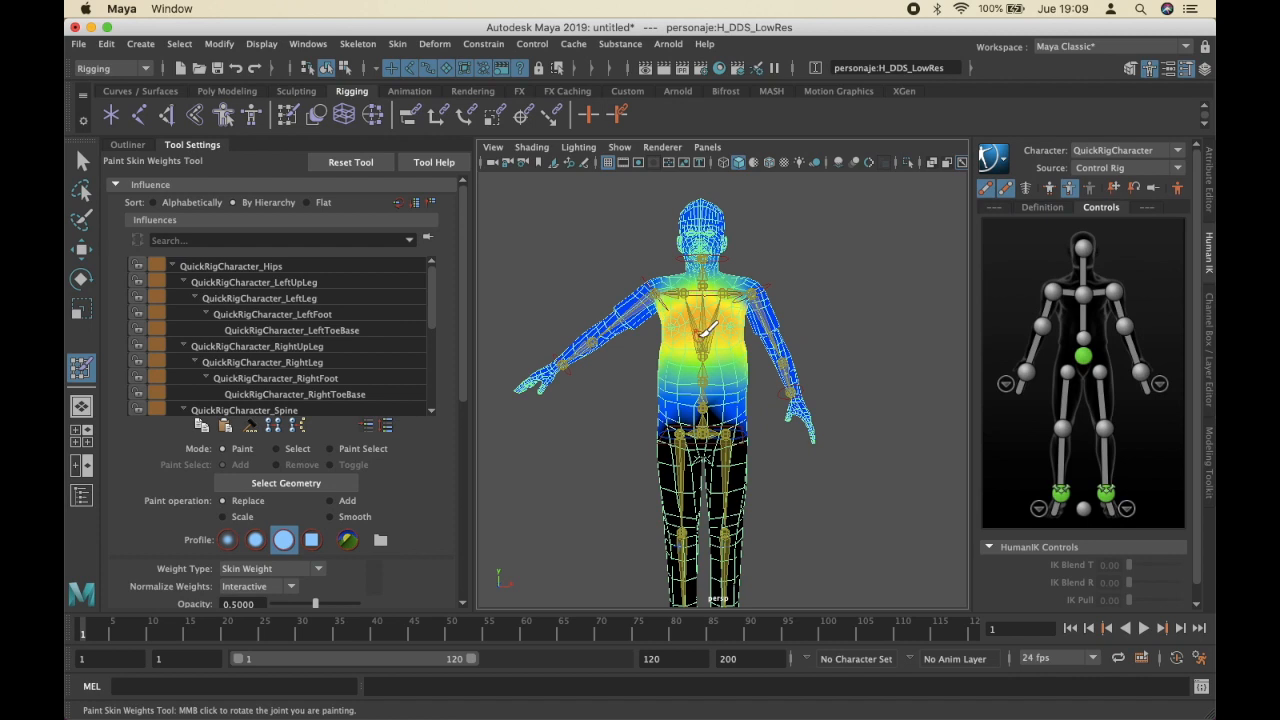
Step: Review the skin weights of the influences from Hips down the hierarchy to Spine2, and inspect the Spine2 weights around the torso
{"action": "left_click", "coordinate": [259, 264]}
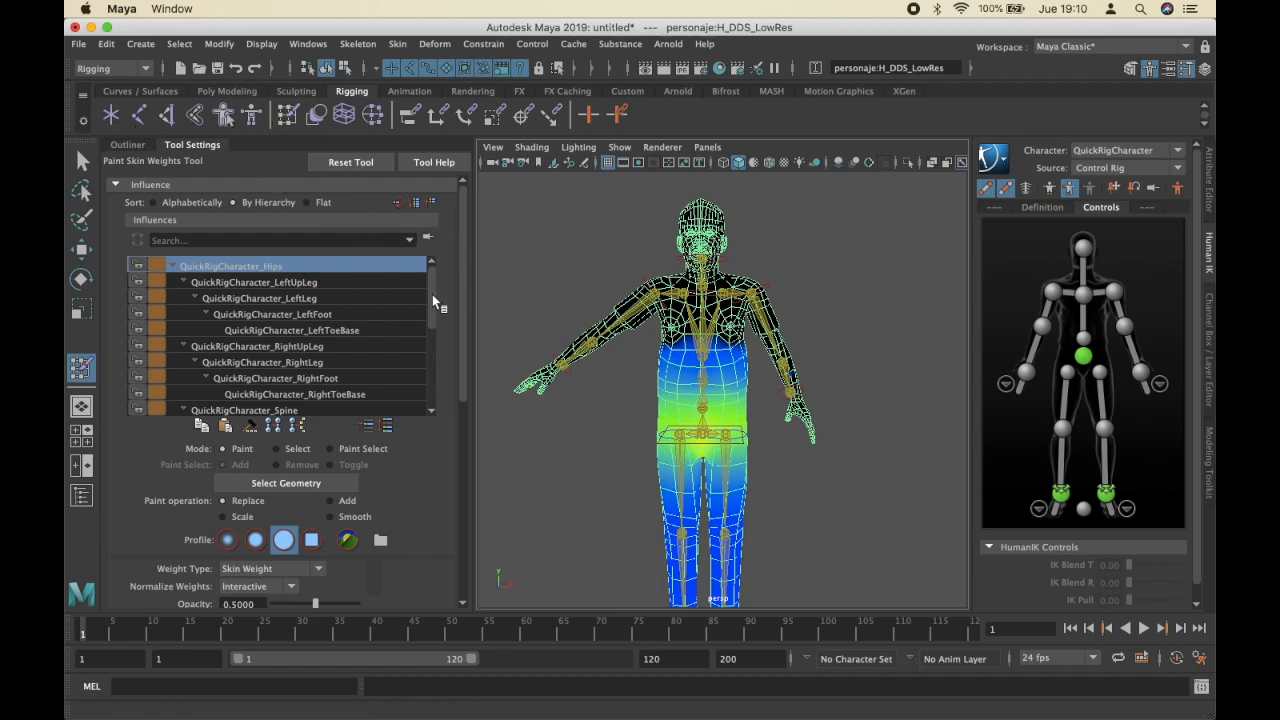
{"action": "left_click", "coordinate": [338, 283]}
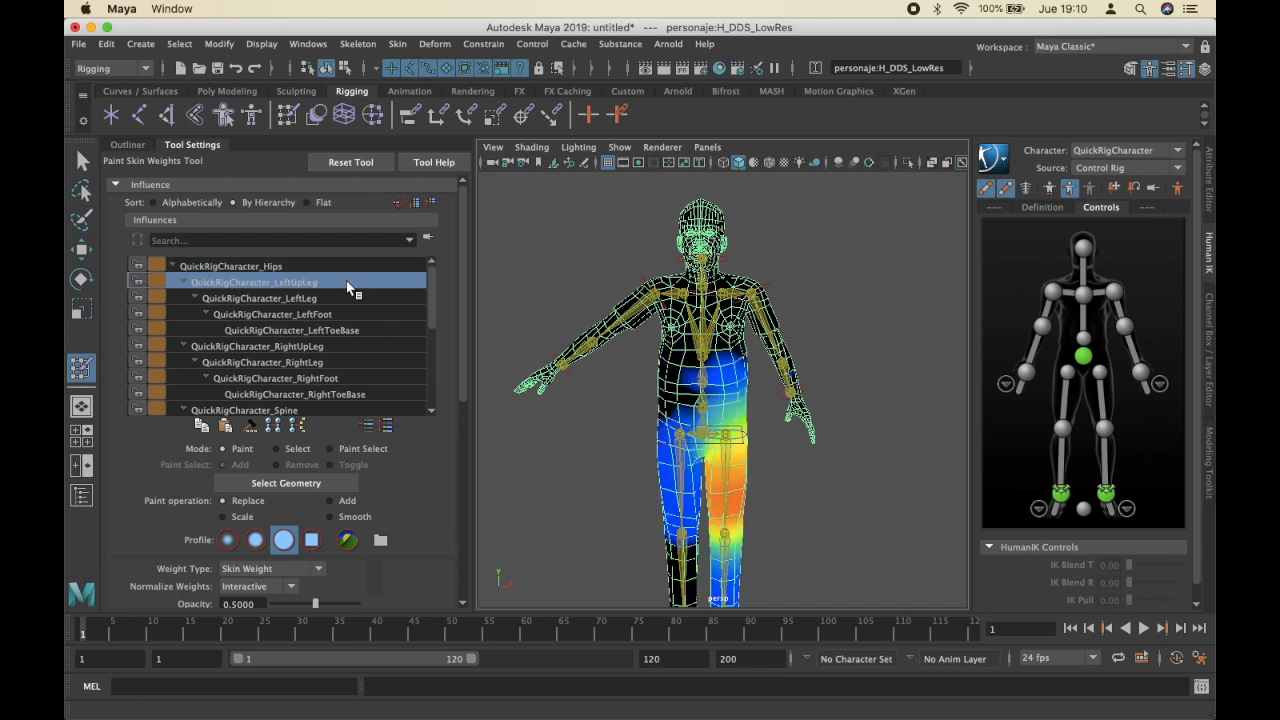
{"action": "key", "text": "Down"}
{"action": "key", "text": "Down"}
{"action": "key", "text": "Down"}
{"action": "key", "text": "Down"}
{"action": "key", "text": "Down"}
{"action": "key", "text": "Down"}
{"action": "key", "text": "Down"}
{"action": "key", "text": "Down"}
{"action": "key", "text": "Down"}
{"action": "key", "text": "Down"}
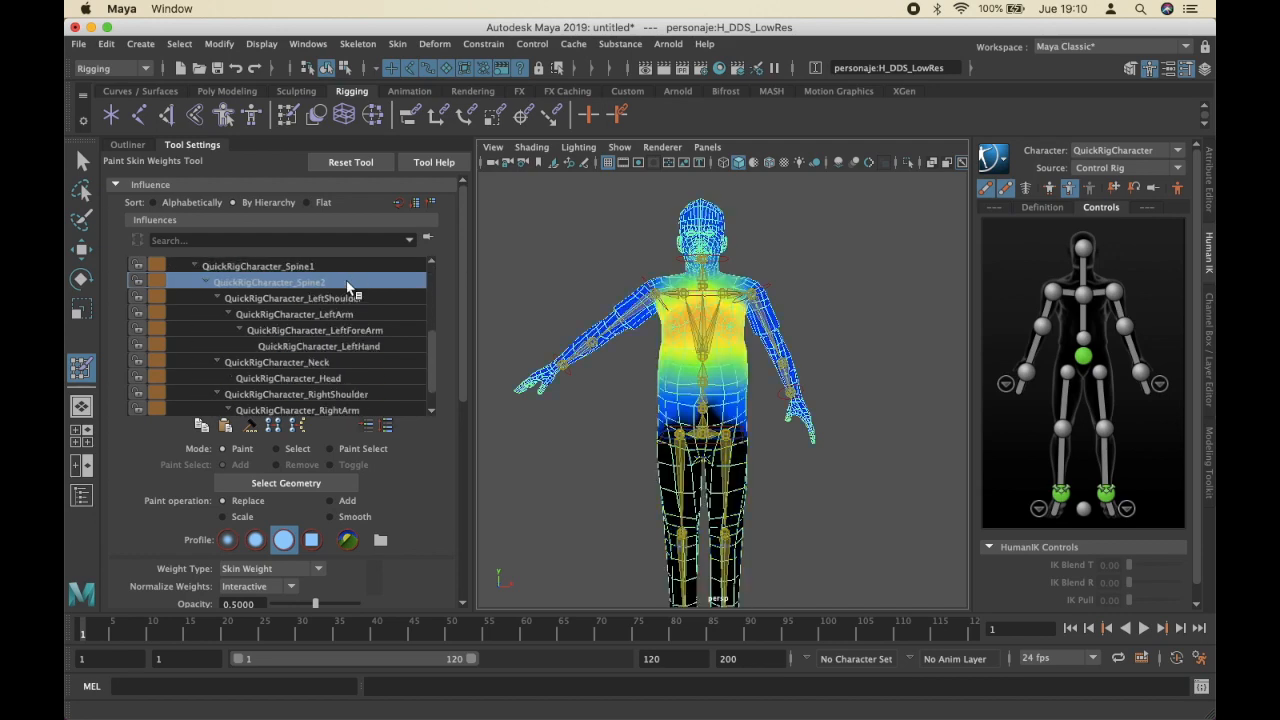
{"action": "scroll", "coordinate": [732, 288], "scroll_direction": "up", "scroll_amount": 10}
{"action": "left_click_drag", "start_coordinate": [588, 317], "coordinate": [697, 258], "text": "alt"}
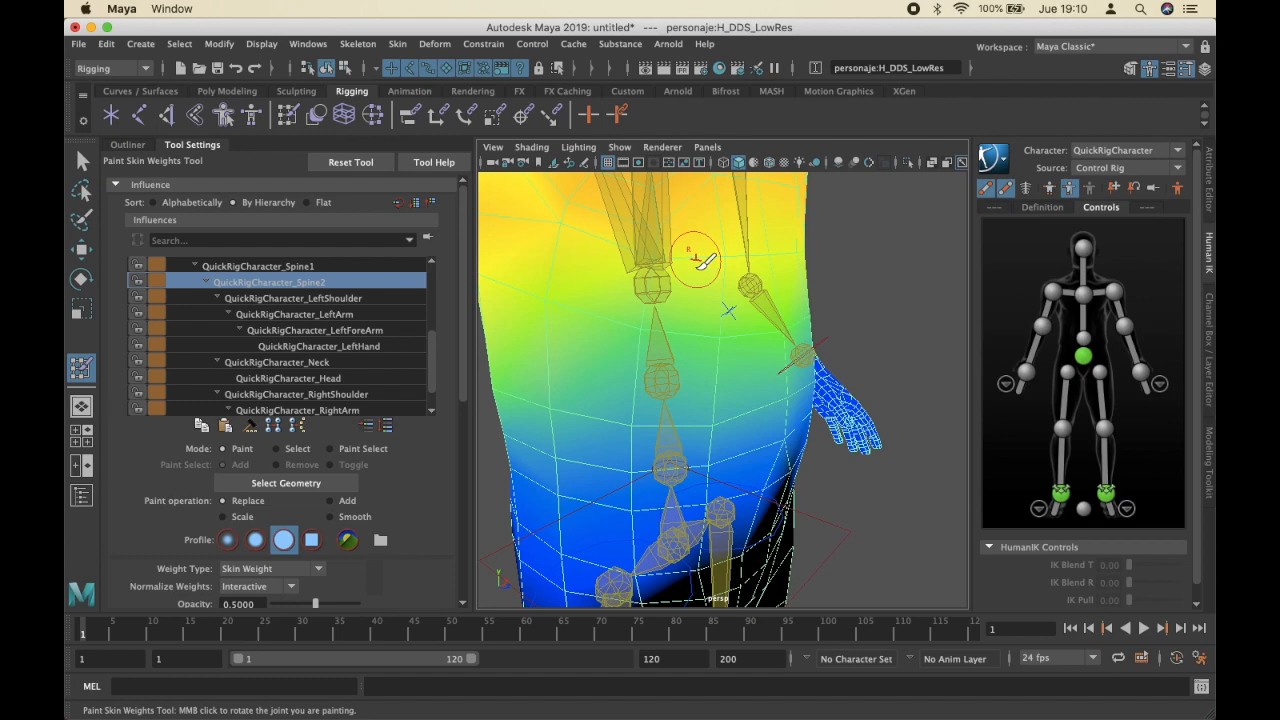
{"action": "middle_click_drag", "start_coordinate": [697, 258], "coordinate": [722, 453], "text": "alt"}
{"action": "mouse_move", "coordinate": [594, 375]}
{"action": "left_mouse_down", "text": "alt"}
{"action": "mouse_move", "coordinate": [654, 347]}
{"action": "mouse_move", "coordinate": [703, 284]}
{"action": "mouse_move", "coordinate": [597, 314]}
{"action": "left_mouse_up", "text": "alt"}
{"action": "scroll", "coordinate": [620, 325], "scroll_direction": "down", "scroll_amount": 8}
{"action": "left_click_drag", "start_coordinate": [688, 350], "coordinate": [735, 354], "text": "alt"}
Step: Leave weight painting and move the left wrist control so the left forearm bends in front of the waist
{"action": "key", "text": "q"}
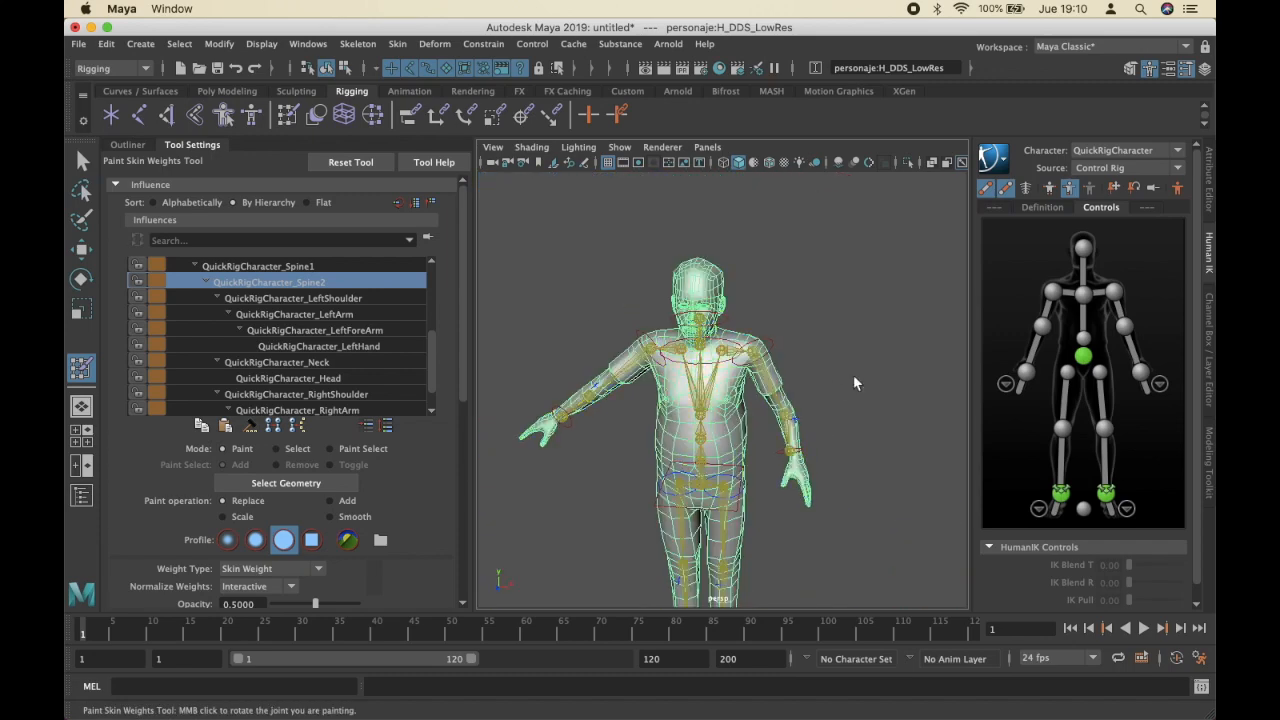
{"action": "left_click", "coordinate": [820, 396]}
{"action": "left_click_drag", "start_coordinate": [816, 403], "coordinate": [831, 386], "text": "alt"}
{"action": "left_click", "coordinate": [800, 418]}
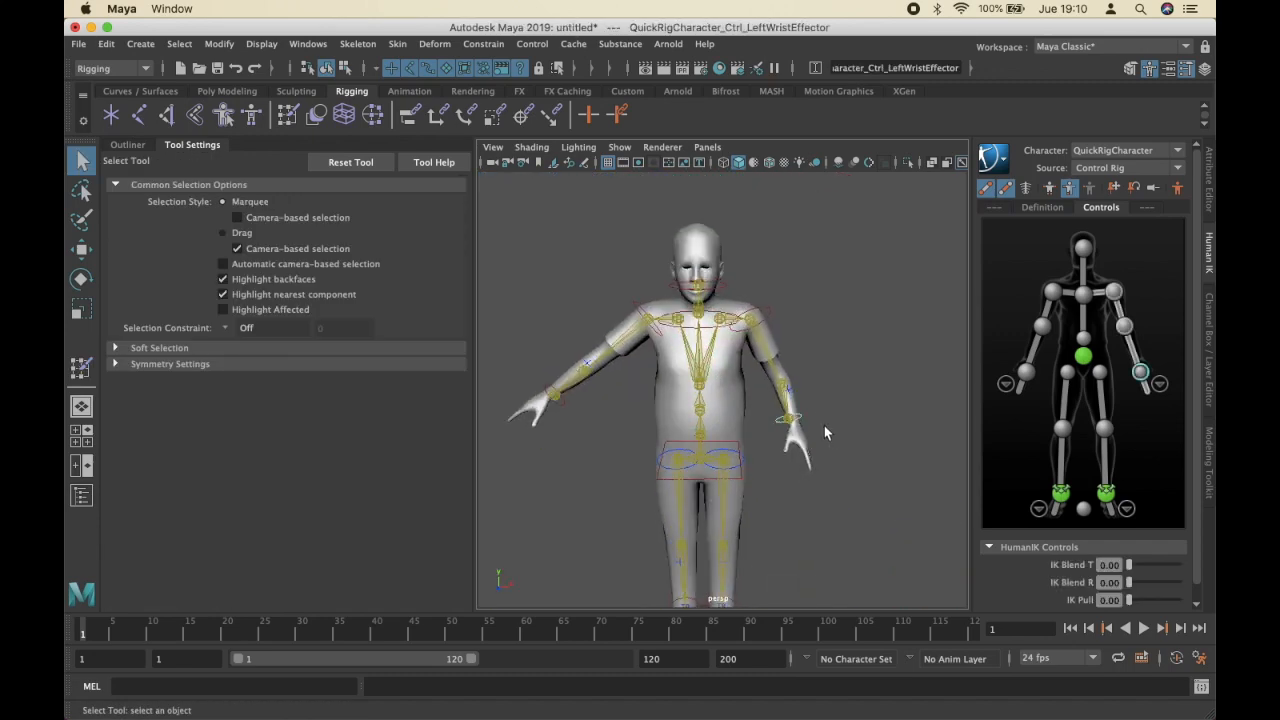
{"action": "key", "text": "w"}
{"action": "left_click_drag", "start_coordinate": [840, 363], "coordinate": [818, 340]}
{"action": "mouse_move", "coordinate": [589, 372]}
{"action": "left_mouse_down"}
{"action": "mouse_move", "coordinate": [605, 440]}
{"action": "mouse_move", "coordinate": [585, 365]}
{"action": "left_mouse_up"}
{"action": "left_click_drag", "start_coordinate": [639, 315], "coordinate": [662, 358]}
{"action": "left_click", "coordinate": [805, 365]}
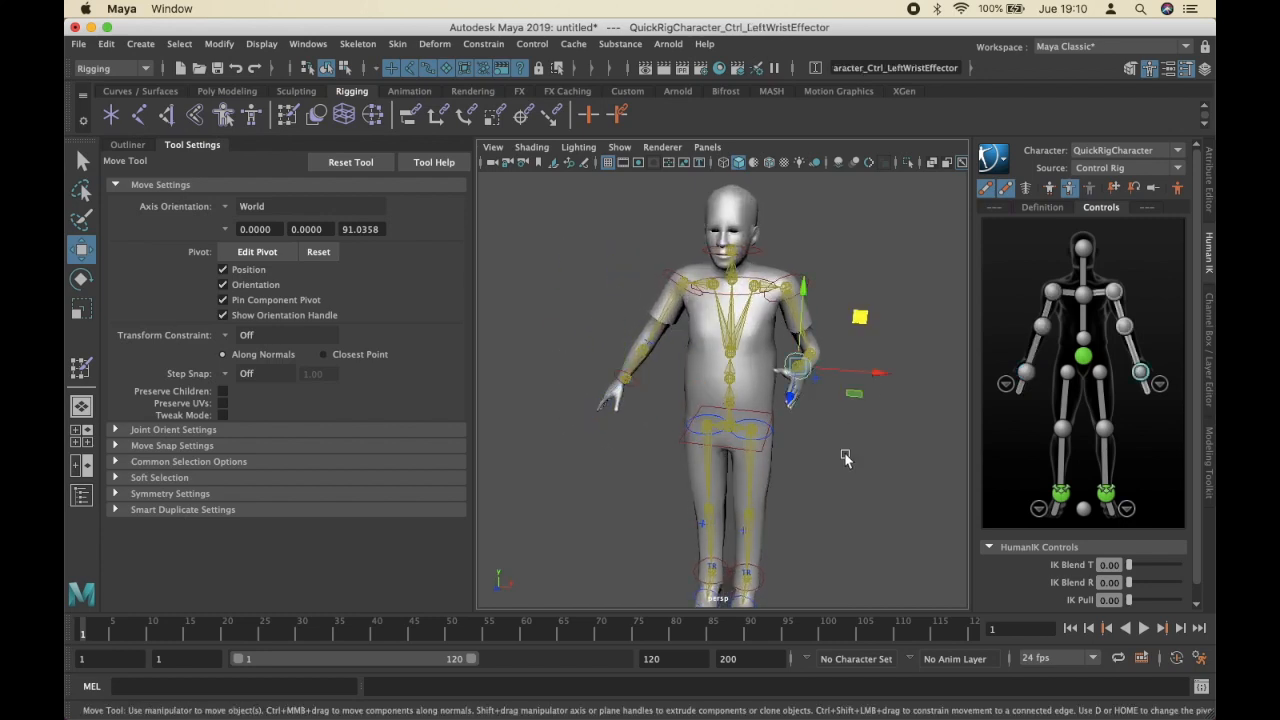
{"action": "left_click_drag", "start_coordinate": [879, 336], "coordinate": [849, 297]}
Step: Show the character's textures in the perspective view
{"action": "left_click", "coordinate": [785, 163]}
{"action": "middle_click_drag", "start_coordinate": [842, 344], "coordinate": [815, 229], "text": "alt"}
{"action": "left_click_drag", "start_coordinate": [815, 229], "coordinate": [757, 363], "text": "alt"}
{"action": "scroll", "coordinate": [750, 420], "scroll_direction": "down", "scroll_amount": 5}
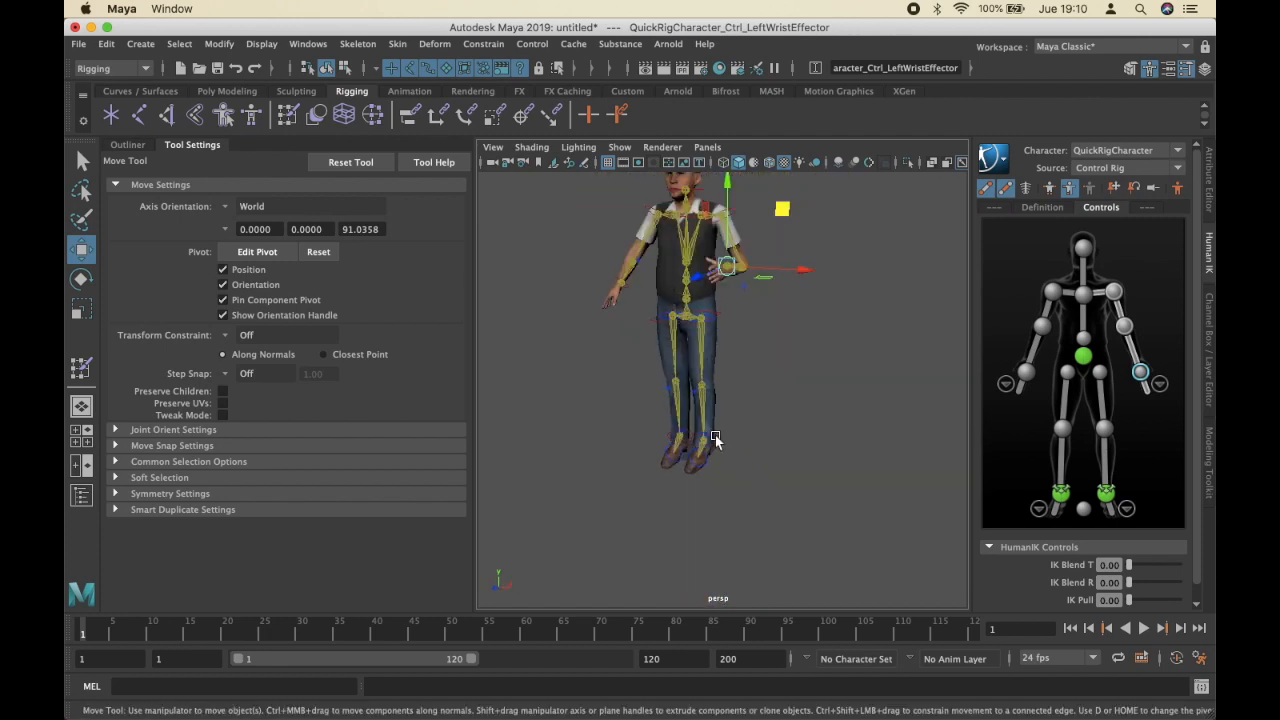
Step: Move the left ankle control forward so the left leg lifts and its knee bends
{"action": "left_click", "coordinate": [715, 438]}
{"action": "middle_click_drag", "start_coordinate": [824, 414], "coordinate": [821, 490], "text": "alt"}
{"action": "left_click_drag", "start_coordinate": [821, 490], "coordinate": [716, 484], "text": "alt"}
{"action": "left_click_drag", "start_coordinate": [653, 466], "coordinate": [771, 463]}
{"action": "right_click_drag", "start_coordinate": [771, 463], "coordinate": [748, 346], "text": "alt"}
Step: Try moving the head control vertically, and undo the move
{"action": "left_click", "coordinate": [723, 341]}
{"action": "left_click_drag", "start_coordinate": [755, 349], "coordinate": [797, 336], "text": "alt"}
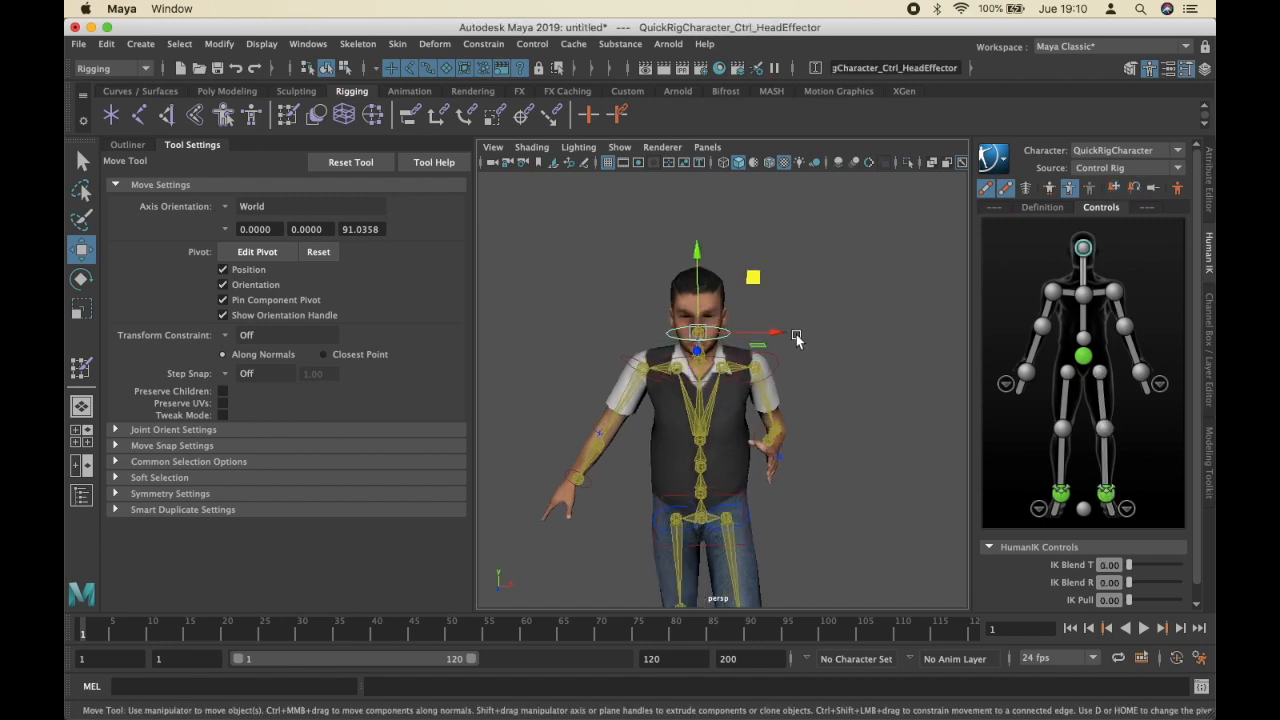
{"action": "left_click_drag", "start_coordinate": [743, 303], "coordinate": [682, 285], "text": "alt"}
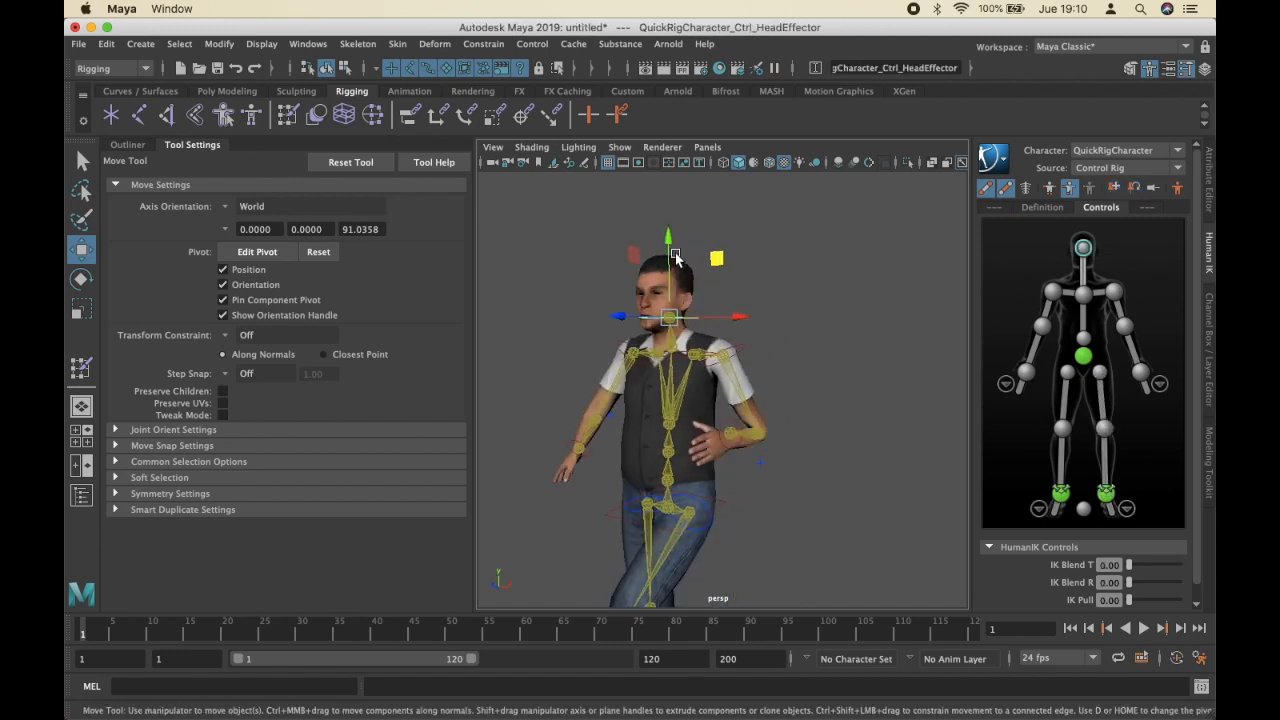
{"action": "left_click_drag", "start_coordinate": [683, 232], "coordinate": [675, 261]}
{"action": "key", "text": "super+z"}
{"action": "key", "text": "super+z"}
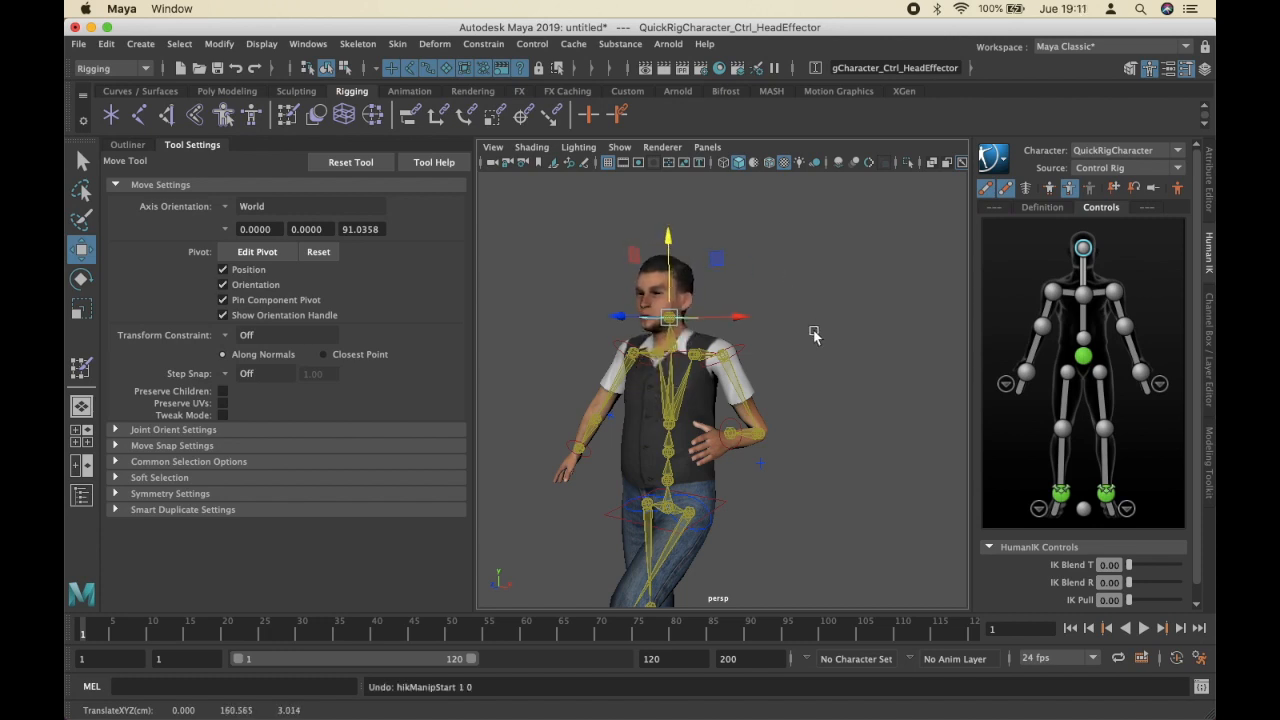
Step: Examine the posed character's bent left arm, raised leg, head and torso from several sides for deformation problems
{"action": "left_click_drag", "start_coordinate": [808, 327], "coordinate": [751, 334], "text": "alt"}
{"action": "middle_click_drag", "start_coordinate": [751, 334], "coordinate": [780, 272], "text": "alt"}
{"action": "scroll", "coordinate": [727, 325], "scroll_direction": "up", "scroll_amount": 3}
{"action": "left_click_drag", "start_coordinate": [727, 325], "coordinate": [671, 286], "text": "alt"}
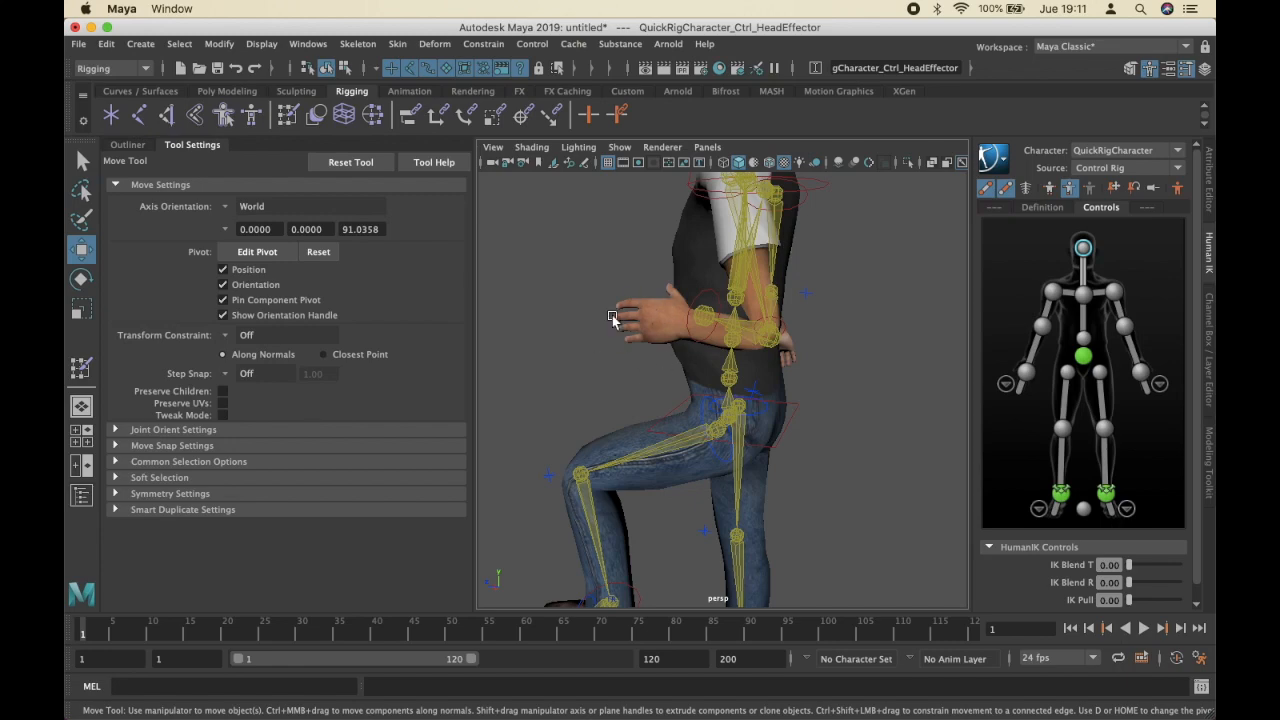
{"action": "left_click_drag", "start_coordinate": [643, 341], "coordinate": [831, 271], "text": "alt"}
{"action": "middle_click_drag", "start_coordinate": [831, 271], "coordinate": [824, 400], "text": "alt"}
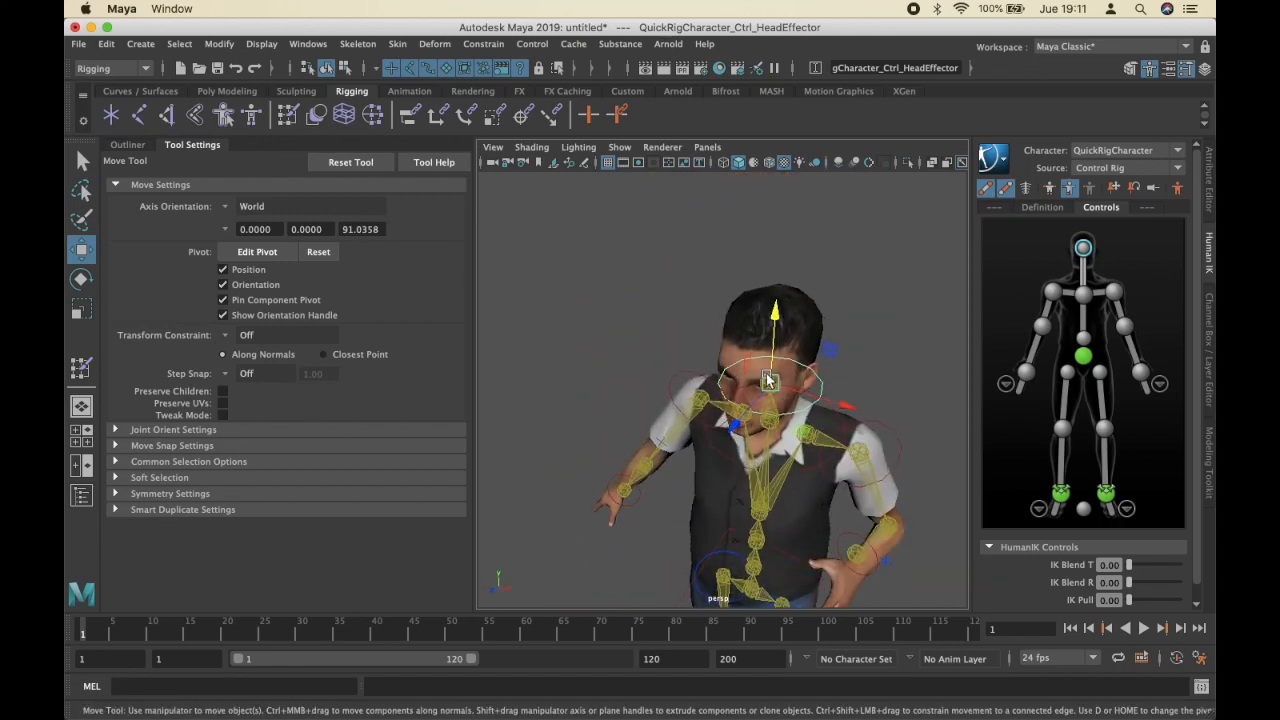
{"action": "scroll", "coordinate": [824, 400], "scroll_direction": "up", "scroll_amount": 5}
{"action": "left_click_drag", "start_coordinate": [824, 400], "coordinate": [871, 384], "text": "alt"}
{"action": "middle_click_drag", "start_coordinate": [871, 384], "coordinate": [724, 343], "text": "alt"}
{"action": "scroll", "coordinate": [724, 343], "scroll_direction": "down", "scroll_amount": 5}
{"action": "left_click_drag", "start_coordinate": [724, 343], "coordinate": [813, 389], "text": "alt"}
{"action": "middle_click_drag", "start_coordinate": [813, 389], "coordinate": [831, 314], "text": "alt"}
{"action": "left_click_drag", "start_coordinate": [831, 314], "coordinate": [788, 335], "text": "alt"}
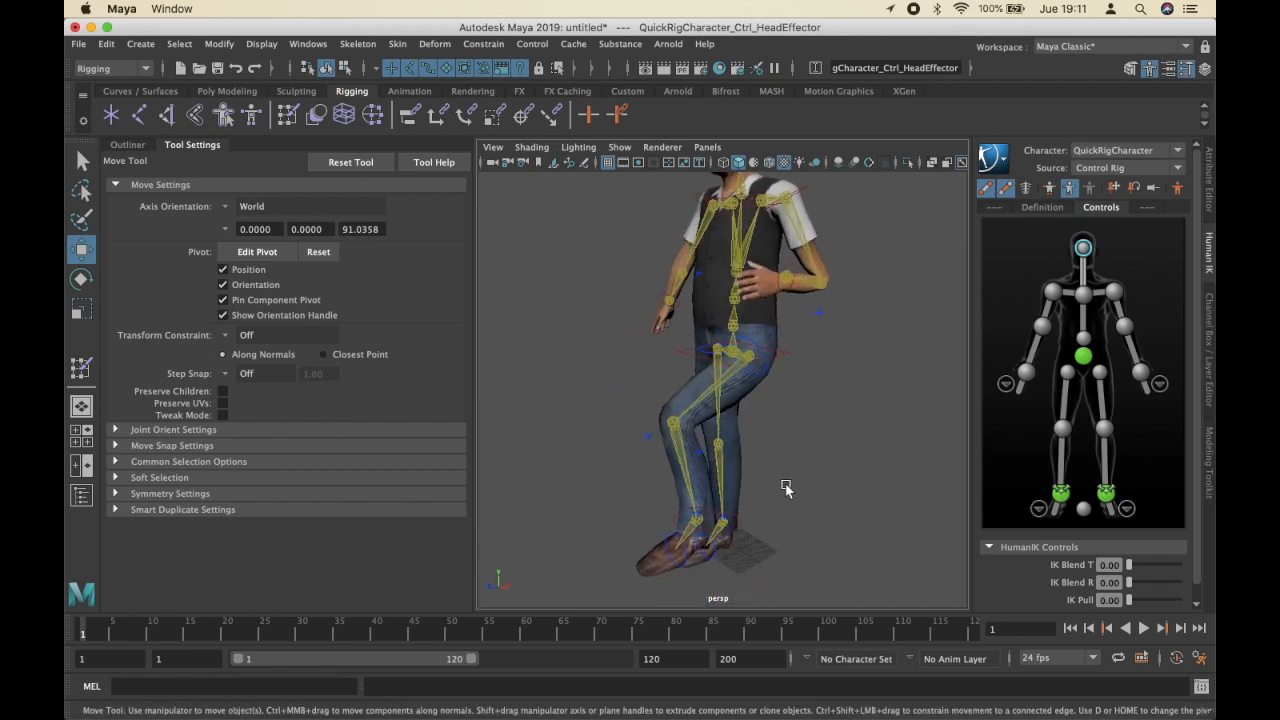
Step: Move the left ankle control back until the leg stands straight, and pull the right wrist control toward the body
{"action": "left_click", "coordinate": [718, 521]}
{"action": "middle_click_drag", "start_coordinate": [800, 519], "coordinate": [744, 454], "text": "alt"}
{"action": "left_click_drag", "start_coordinate": [788, 463], "coordinate": [704, 447], "text": "alt"}
{"action": "left_click_drag", "start_coordinate": [575, 402], "coordinate": [783, 409]}
{"action": "middle_click_drag", "start_coordinate": [783, 409], "coordinate": [813, 490], "text": "alt"}
{"action": "right_click_drag", "start_coordinate": [813, 490], "coordinate": [848, 434], "text": "alt"}
{"action": "left_click_drag", "start_coordinate": [848, 434], "coordinate": [863, 374], "text": "alt"}
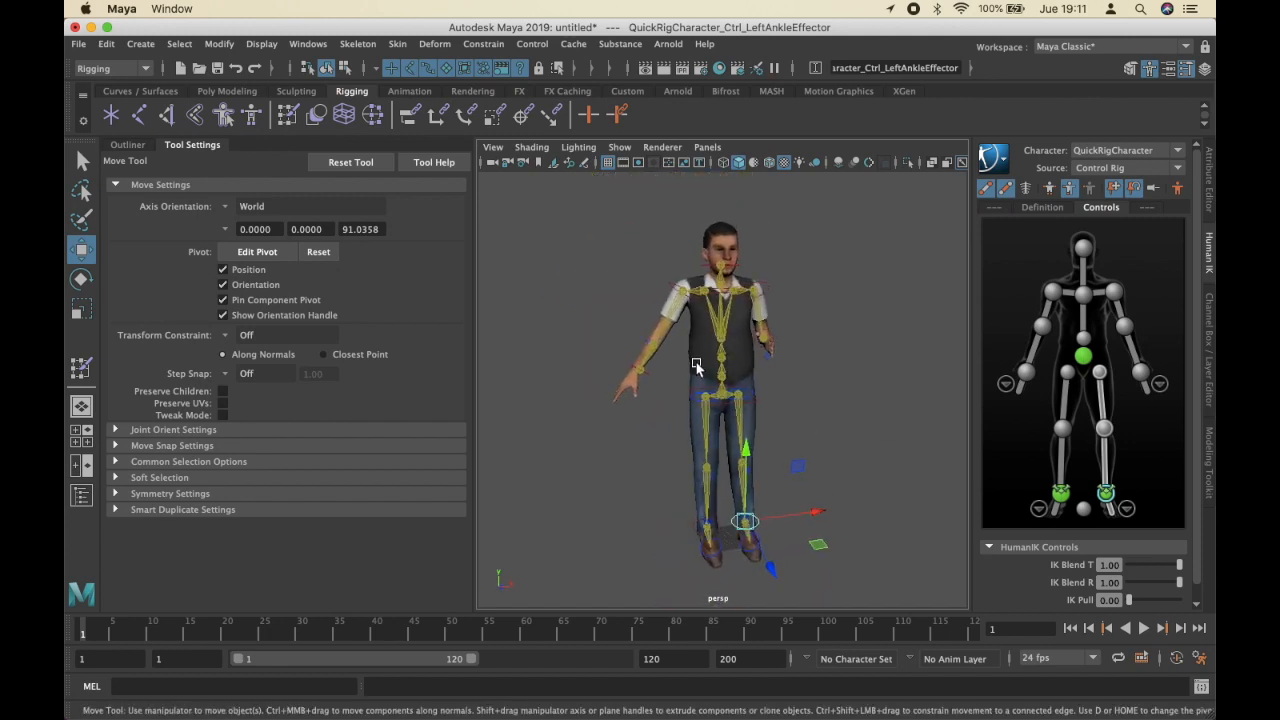
{"action": "left_click", "coordinate": [641, 370]}
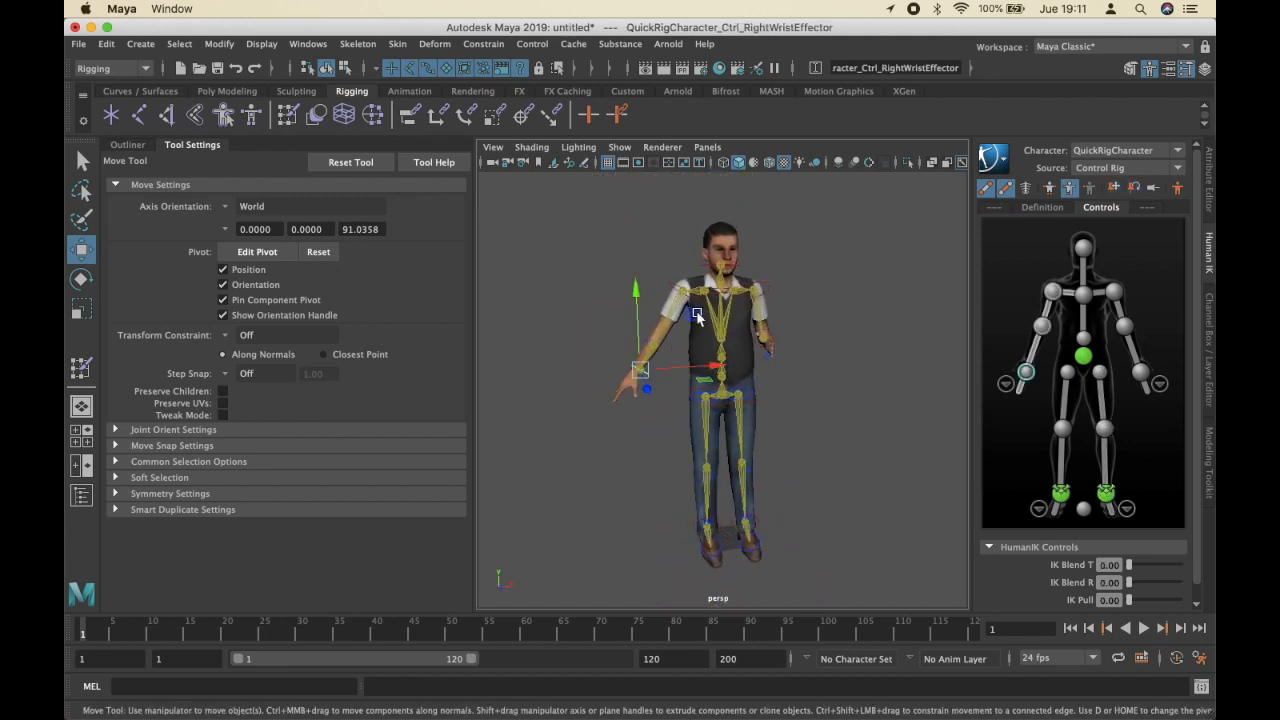
{"action": "left_click_drag", "start_coordinate": [643, 371], "coordinate": [683, 374]}
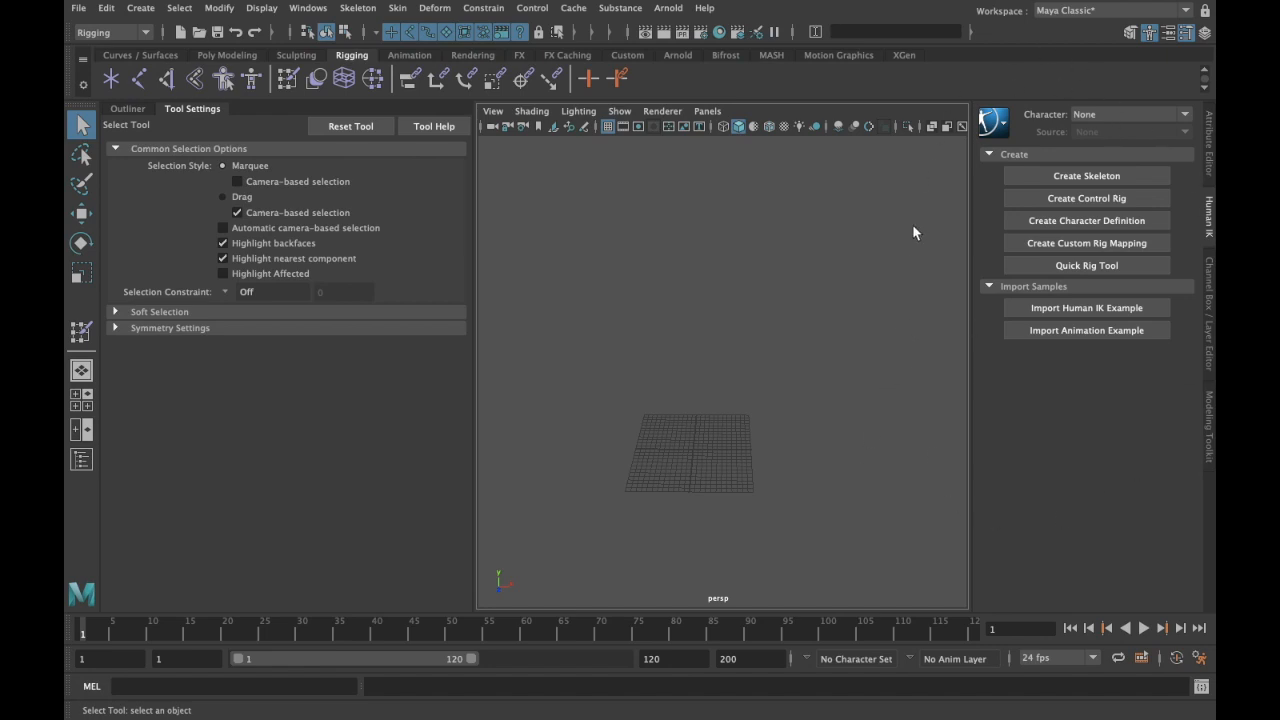
Step: Import the file personaje.obj into the empty scene
{"action": "middle_click_drag", "start_coordinate": [700, 305], "coordinate": [696, 385], "text": "alt"}
{"action": "middle_click_drag", "start_coordinate": [734, 328], "coordinate": [728, 373], "text": "alt"}
{"action": "scroll", "coordinate": [728, 373], "scroll_direction": "down", "scroll_amount": 3}
{"action": "middle_click_drag", "start_coordinate": [837, 290], "coordinate": [831, 314], "text": "alt"}
{"action": "scroll", "coordinate": [831, 314], "scroll_direction": "down", "scroll_amount": 3}
{"action": "left_click", "coordinate": [82, 12]}
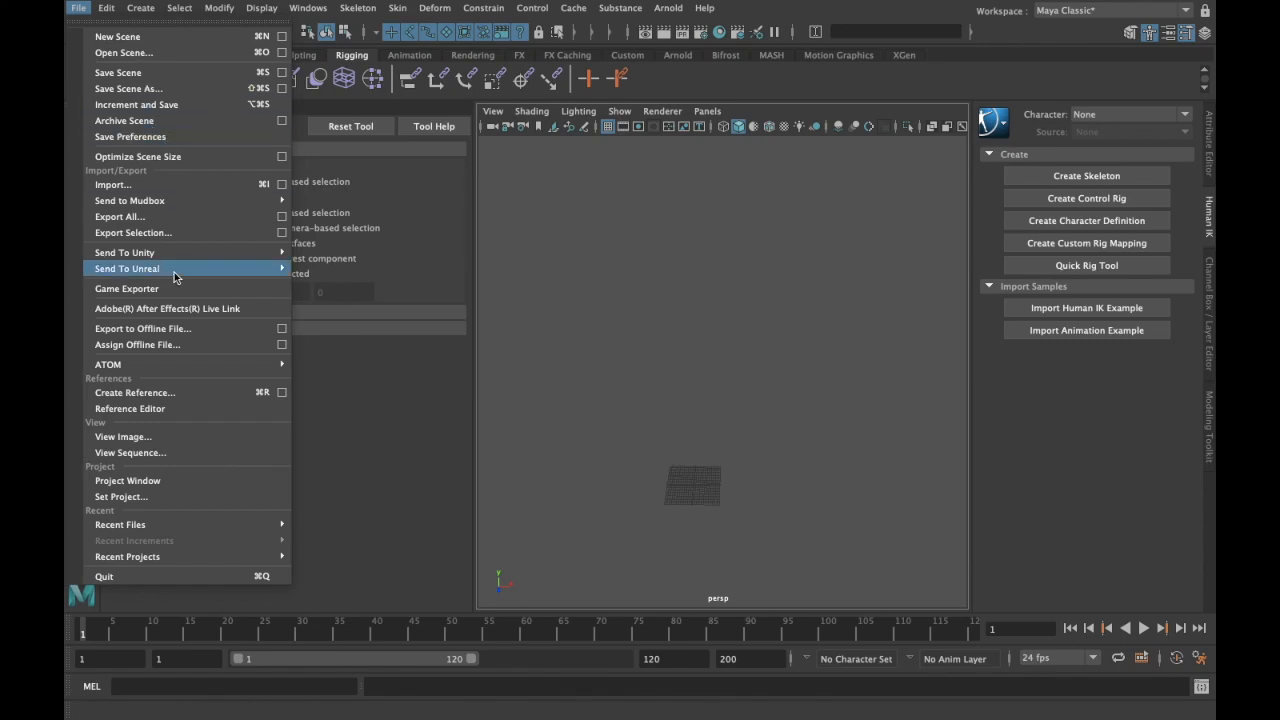
{"action": "left_click", "coordinate": [113, 184]}
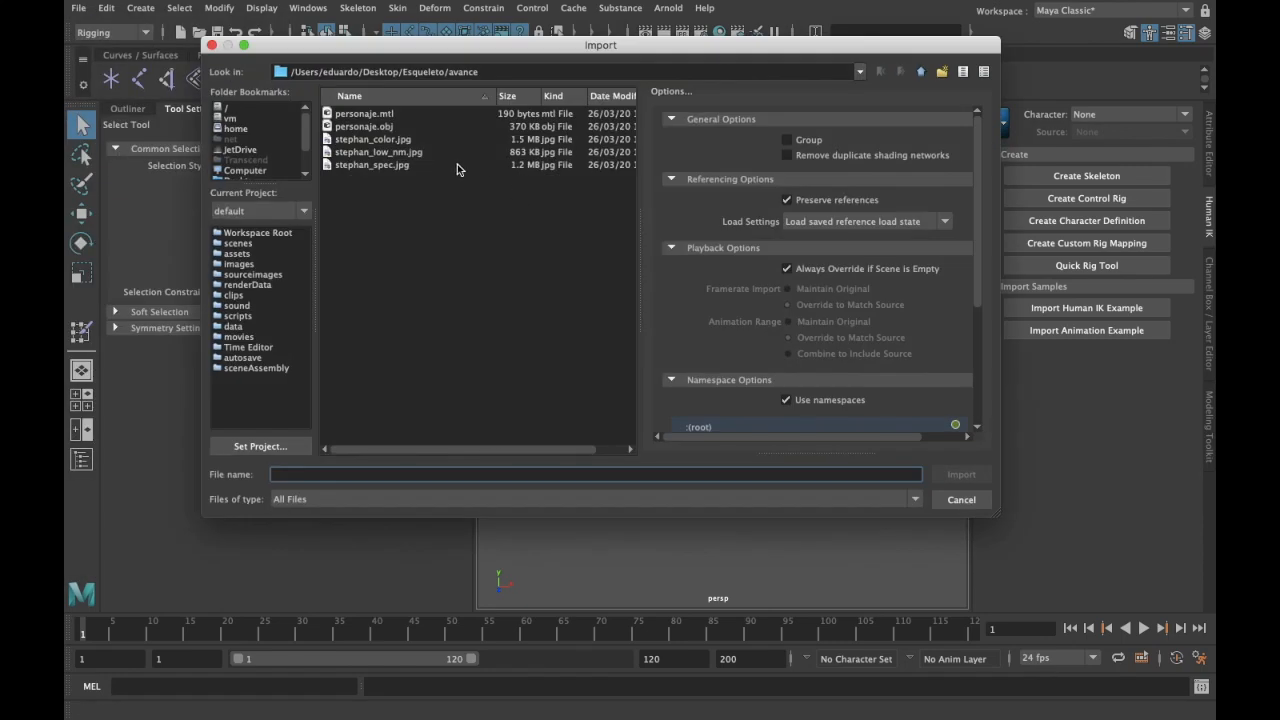
{"action": "left_click", "coordinate": [385, 128]}
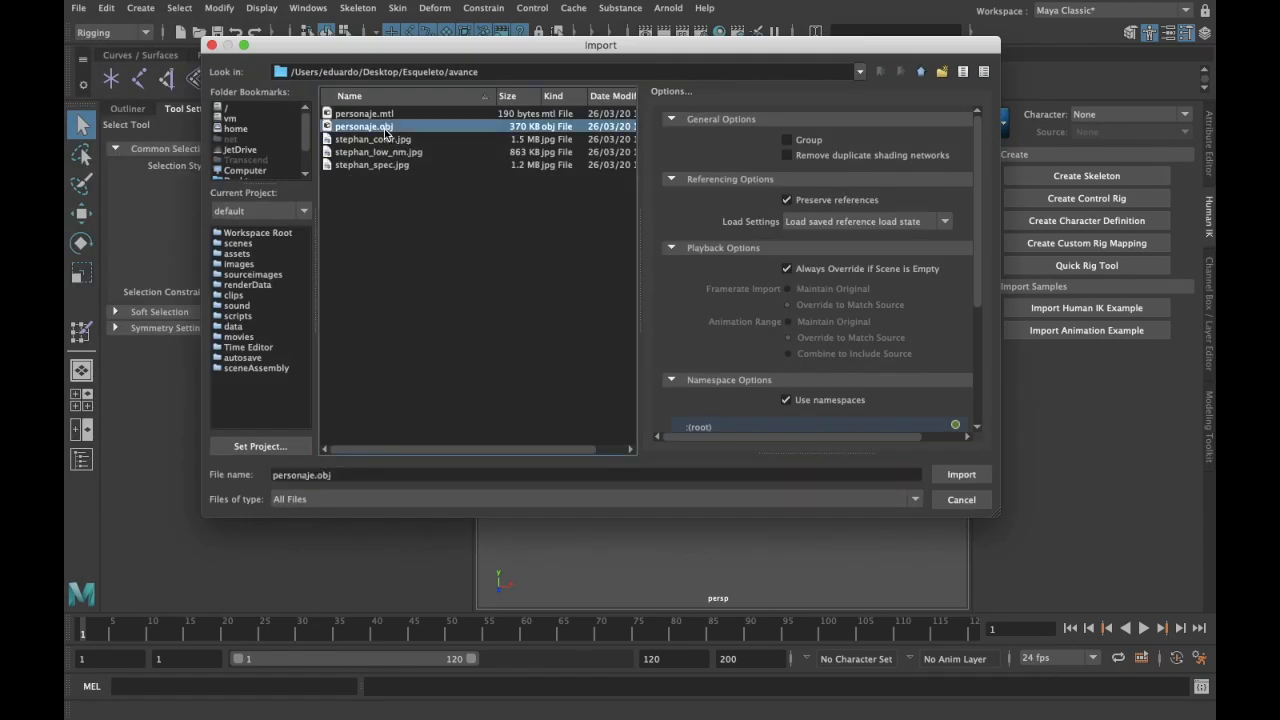
{"action": "left_click", "coordinate": [961, 476]}
{"action": "scroll", "coordinate": [718, 371], "scroll_direction": "down", "scroll_amount": 2}
{"action": "scroll", "coordinate": [781, 315], "scroll_direction": "down", "scroll_amount": 3}
{"action": "scroll", "coordinate": [721, 302], "scroll_direction": "up", "scroll_amount": 5}
{"action": "middle_click_drag", "start_coordinate": [736, 299], "coordinate": [776, 306], "text": "alt"}
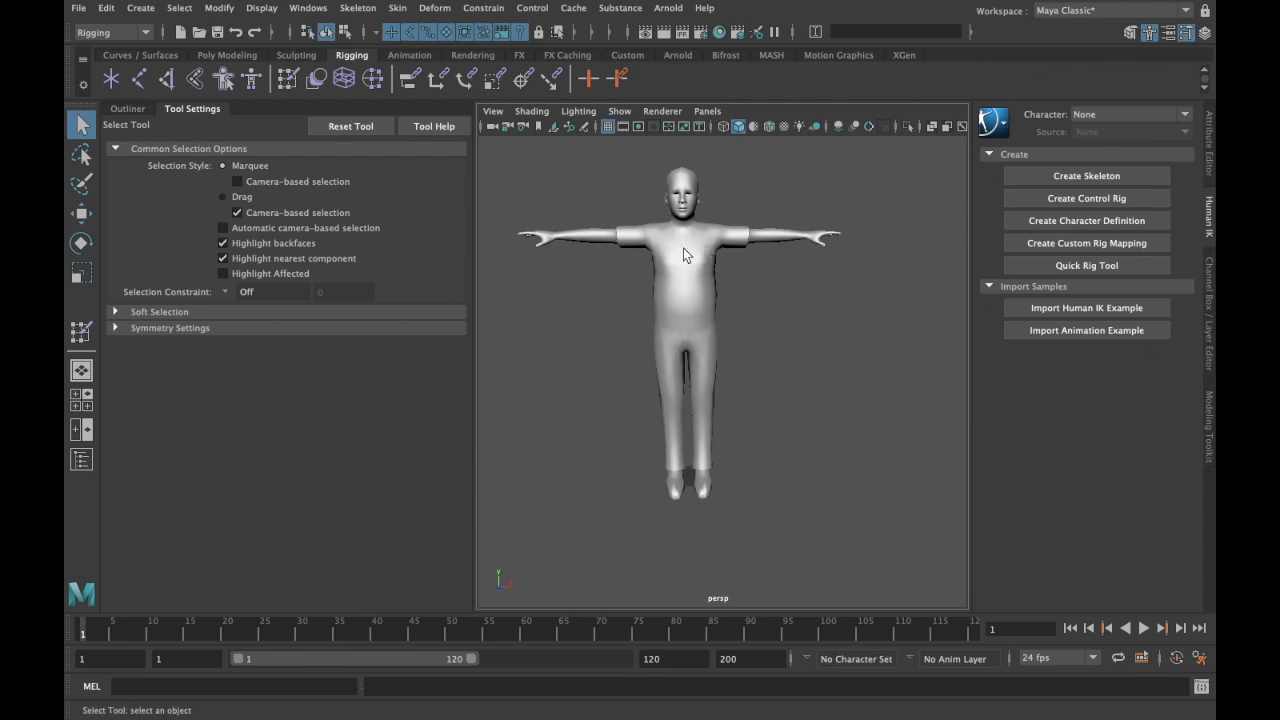
{"action": "left_click", "coordinate": [309, 8]}
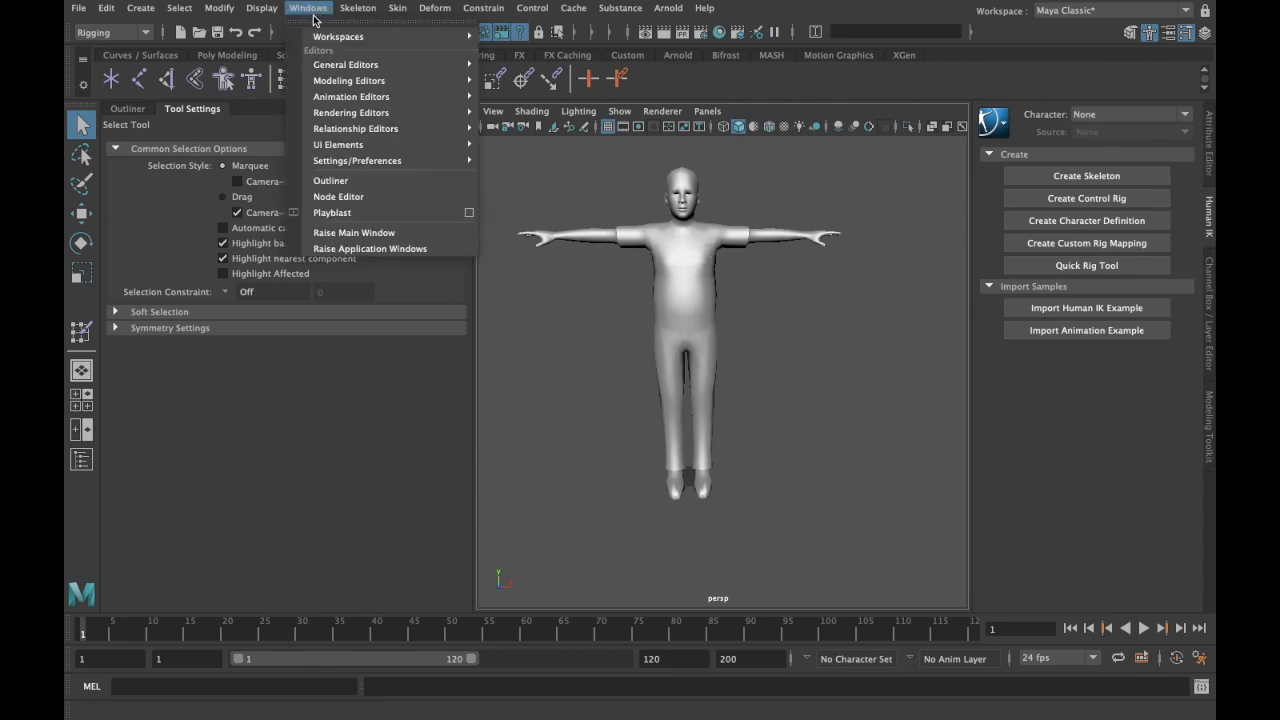
{"action": "mouse_move", "coordinate": [440, 96]}
{"action": "left_click", "coordinate": [915, 230]}
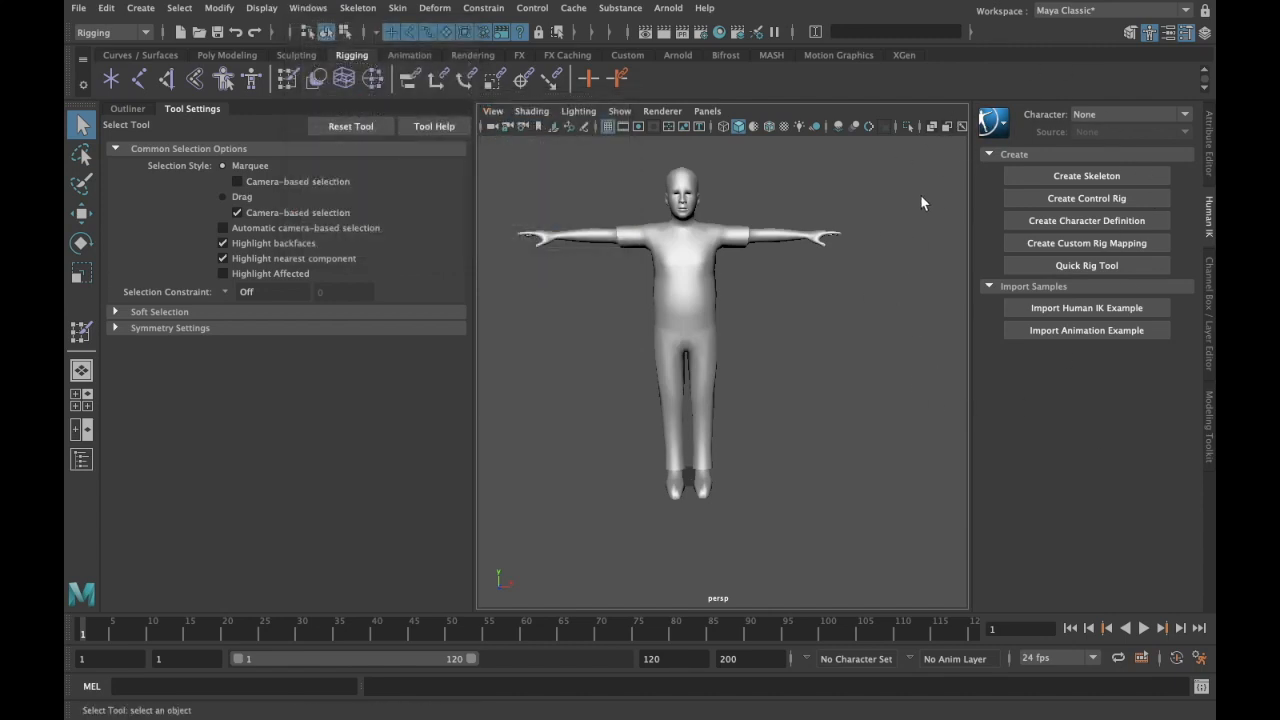
Step: Collapse the tool settings area to enlarge the viewport, and frame the whole character in it
{"action": "left_click", "coordinate": [184, 108]}
{"action": "middle_click_drag", "start_coordinate": [606, 190], "coordinate": [627, 268], "text": "alt"}
{"action": "scroll", "coordinate": [627, 268], "scroll_direction": "down", "scroll_amount": 3}
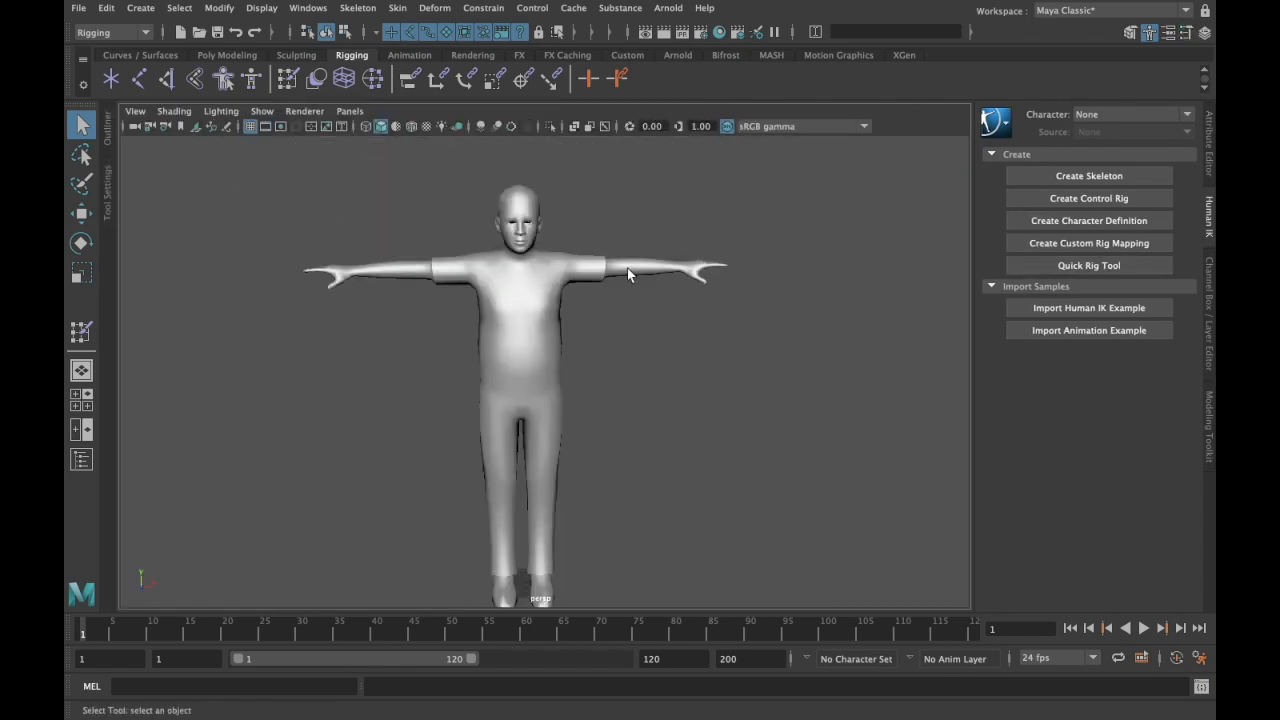
{"action": "middle_click_drag", "start_coordinate": [737, 301], "coordinate": [743, 280], "text": "alt"}
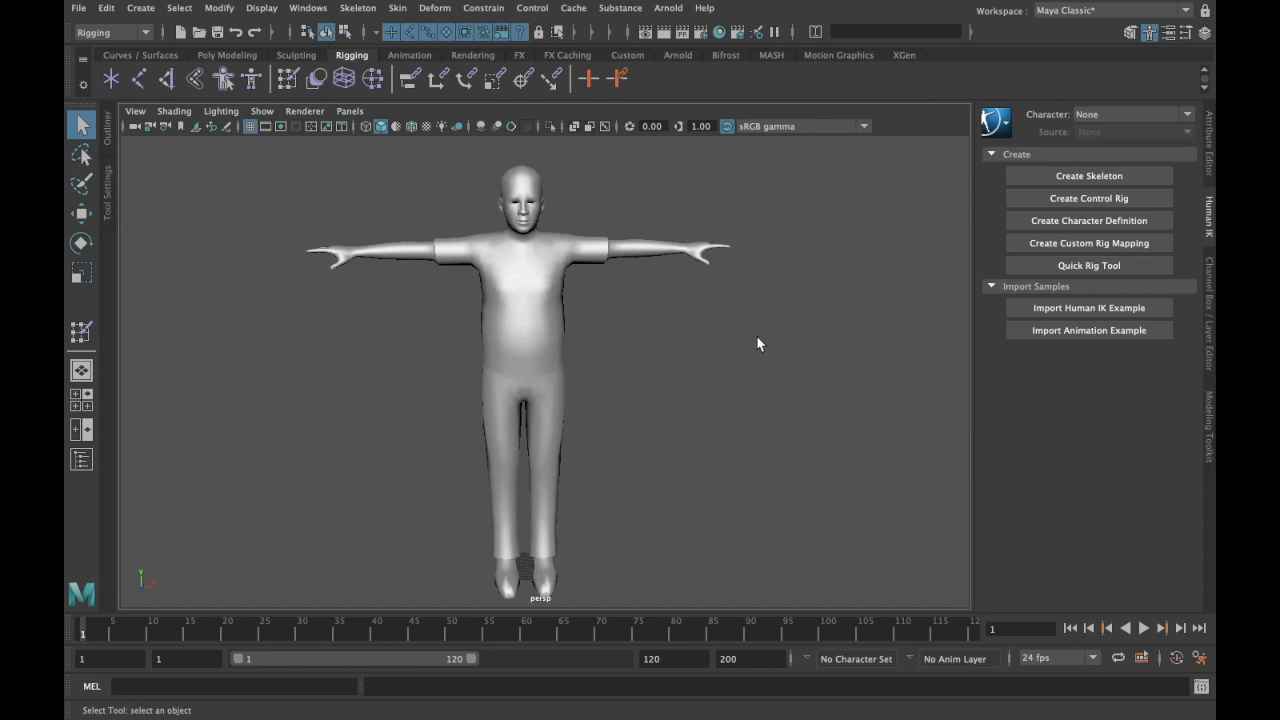
{"action": "middle_click_drag", "start_coordinate": [751, 366], "coordinate": [749, 344], "text": "alt"}
{"action": "left_click_drag", "start_coordinate": [742, 369], "coordinate": [732, 368], "text": "alt"}
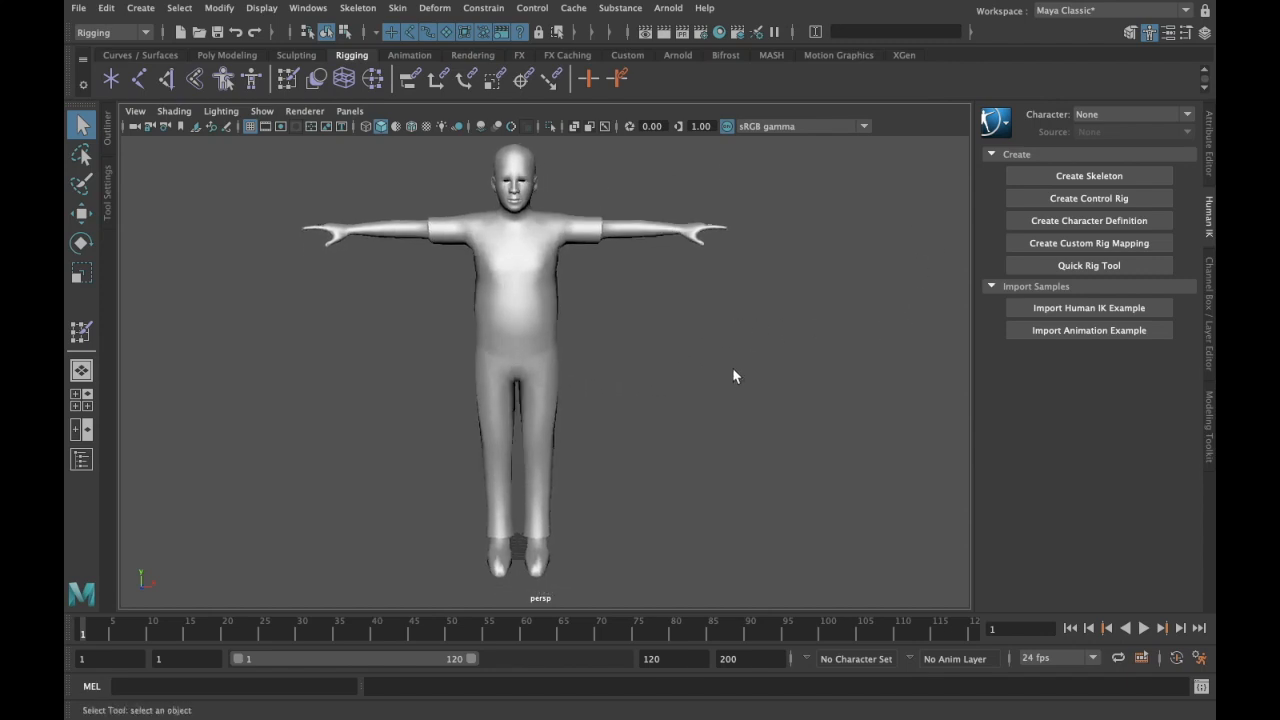
Step: Create a HumanIK skeleton and turn on X-Ray Joints so its bones show through the character mesh
{"action": "left_click", "coordinate": [1072, 175]}
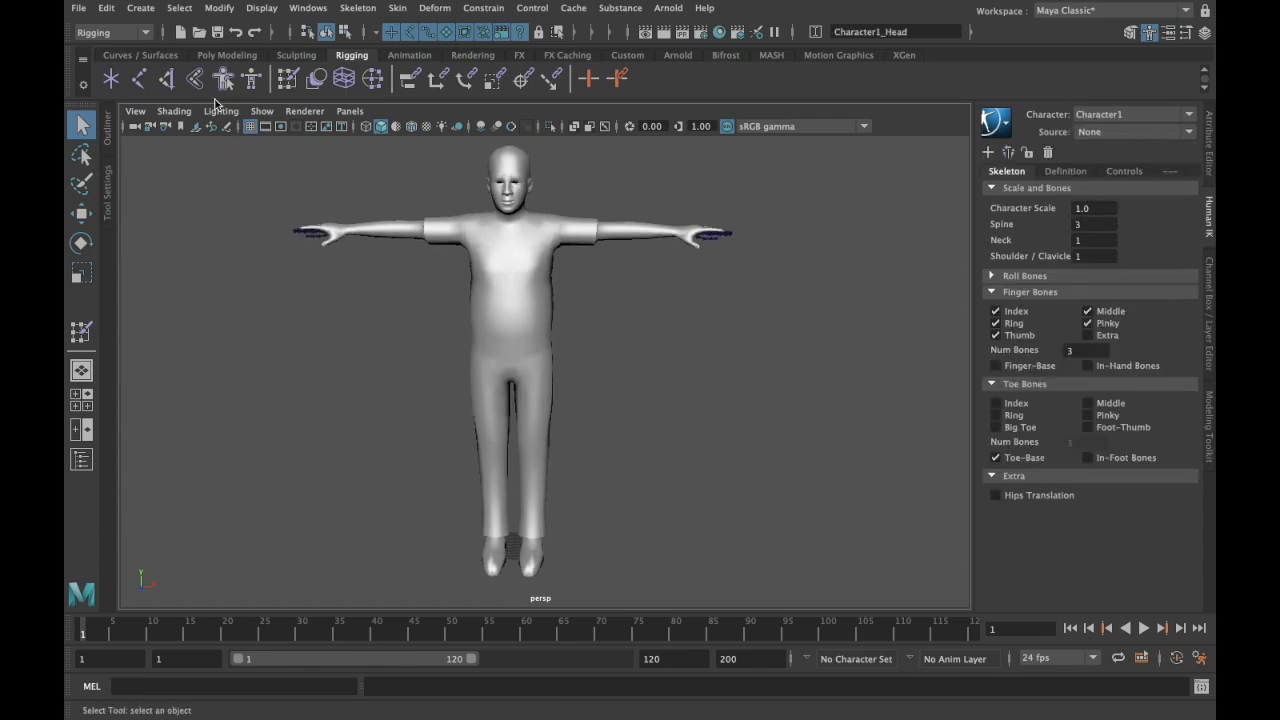
{"action": "left_click", "coordinate": [173, 112]}
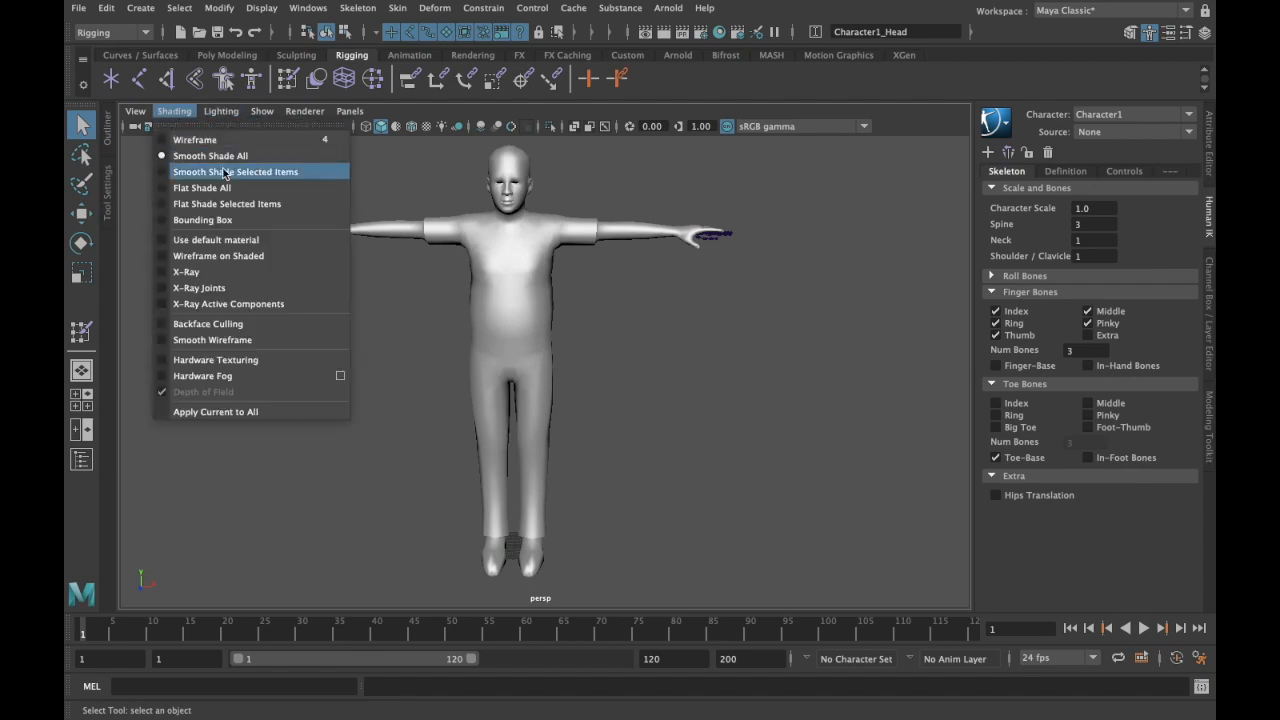
{"action": "left_click", "coordinate": [252, 289]}
{"action": "mouse_move", "coordinate": [629, 343]}
{"action": "left_mouse_down", "text": "alt"}
{"action": "mouse_move", "coordinate": [523, 346]}
{"action": "mouse_move", "coordinate": [651, 334]}
{"action": "mouse_move", "coordinate": [627, 341]}
{"action": "mouse_move", "coordinate": [654, 280]}
{"action": "mouse_move", "coordinate": [537, 334]}
{"action": "mouse_move", "coordinate": [674, 300]}
{"action": "mouse_move", "coordinate": [680, 370]}
{"action": "mouse_move", "coordinate": [640, 366]}
{"action": "left_mouse_up", "text": "alt"}
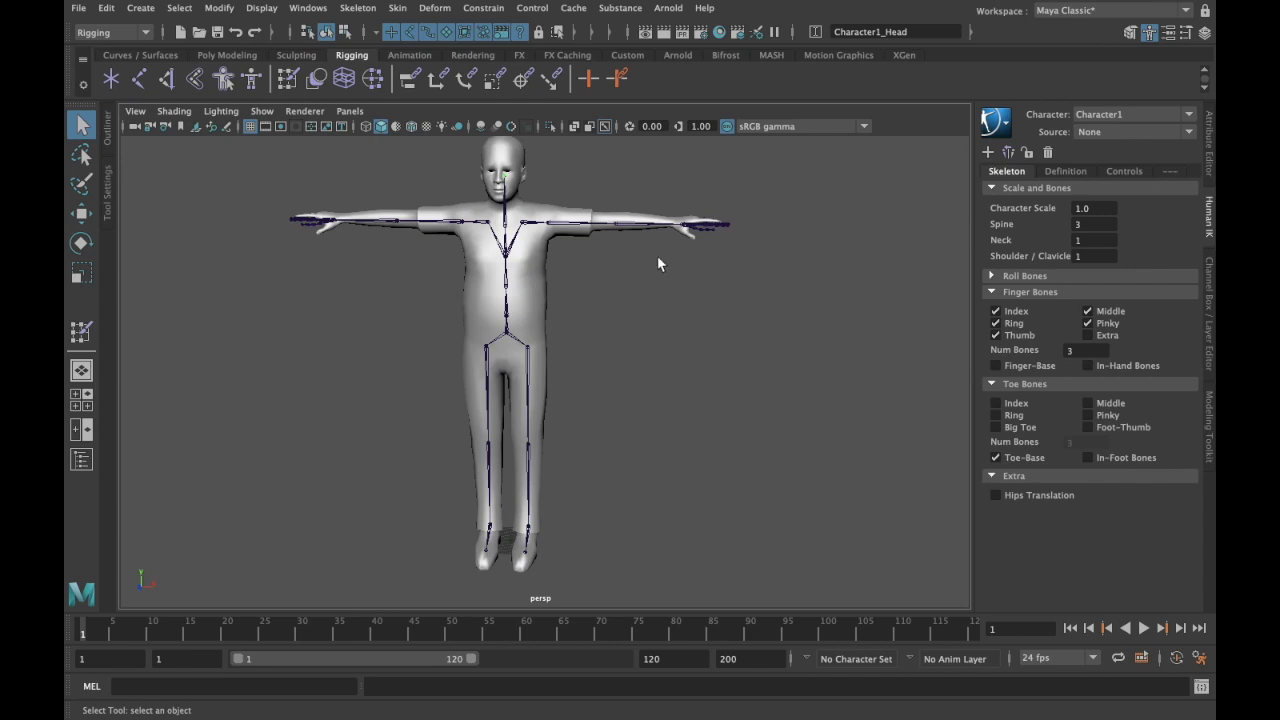
{"action": "left_click_drag", "start_coordinate": [691, 335], "coordinate": [649, 306], "text": "alt"}
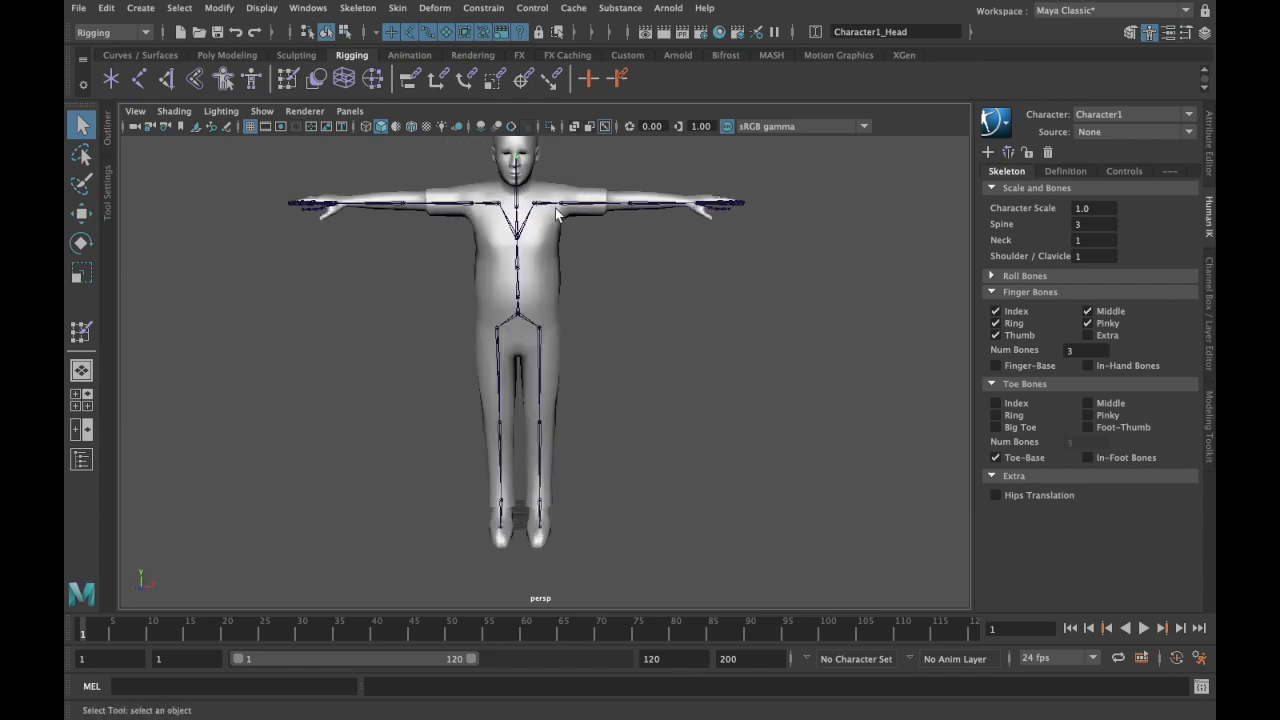
Step: Try rescaling the skeleton with different Character Scale values, including .24, and undo the scale changes
{"action": "left_click", "coordinate": [1110, 205]}
{"action": "key", "text": "Return"}
{"action": "scroll", "coordinate": [735, 295], "scroll_direction": "down", "scroll_amount": 4}
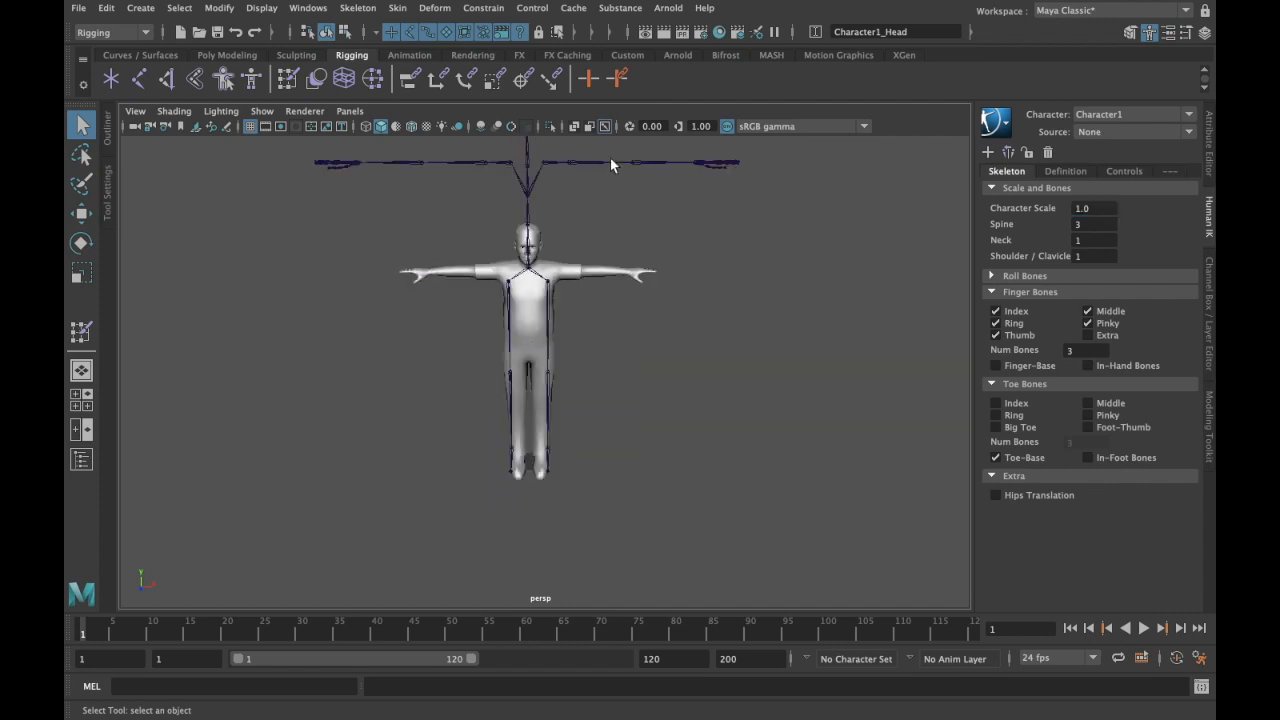
{"action": "scroll", "coordinate": [788, 288], "scroll_direction": "down", "scroll_amount": 2}
{"action": "left_click", "coordinate": [1107, 208]}
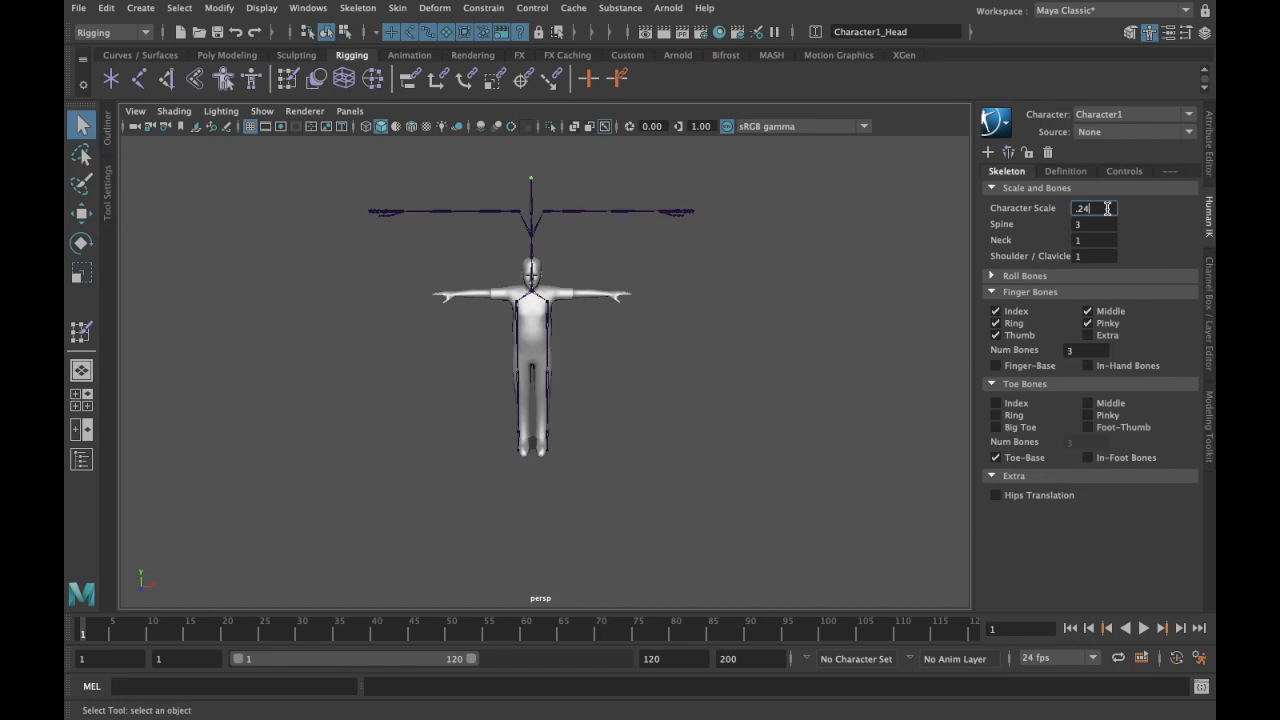
{"action": "key", "text": "Return"}
{"action": "scroll", "coordinate": [569, 367], "scroll_direction": "up", "scroll_amount": 2}
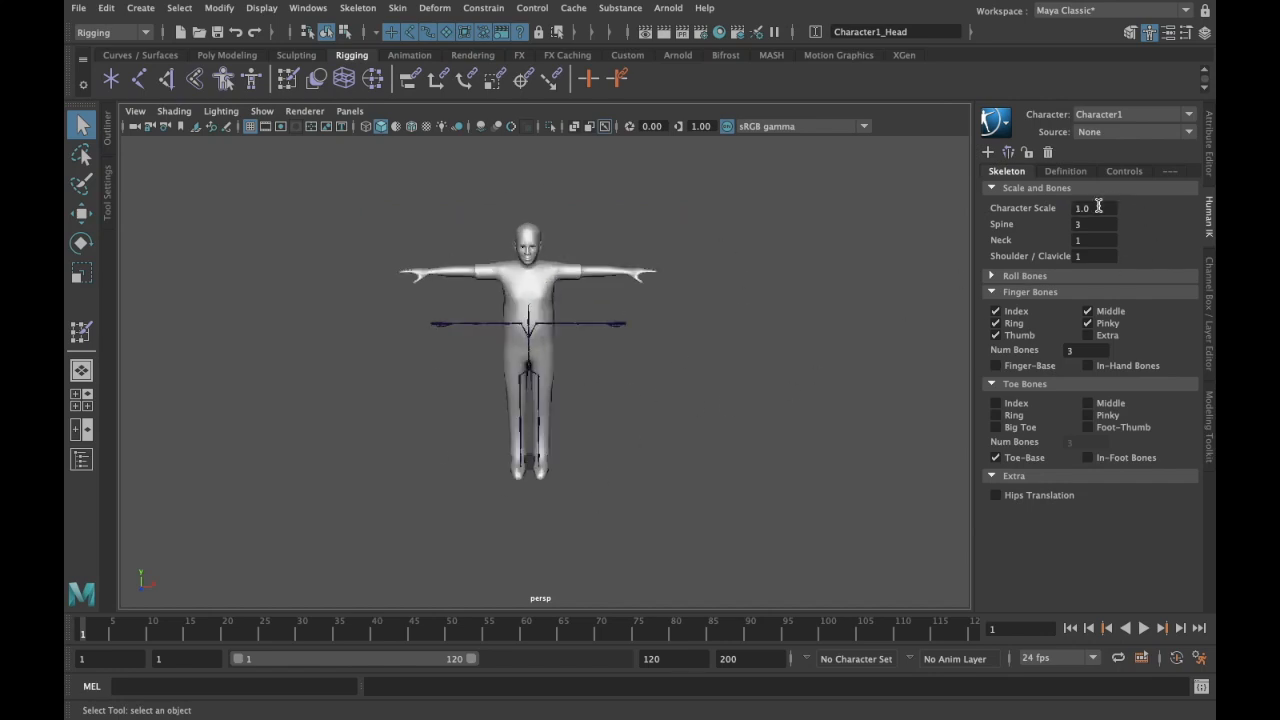
{"action": "key", "text": "ctrl+z"}
{"action": "key", "text": "ctrl+z"}
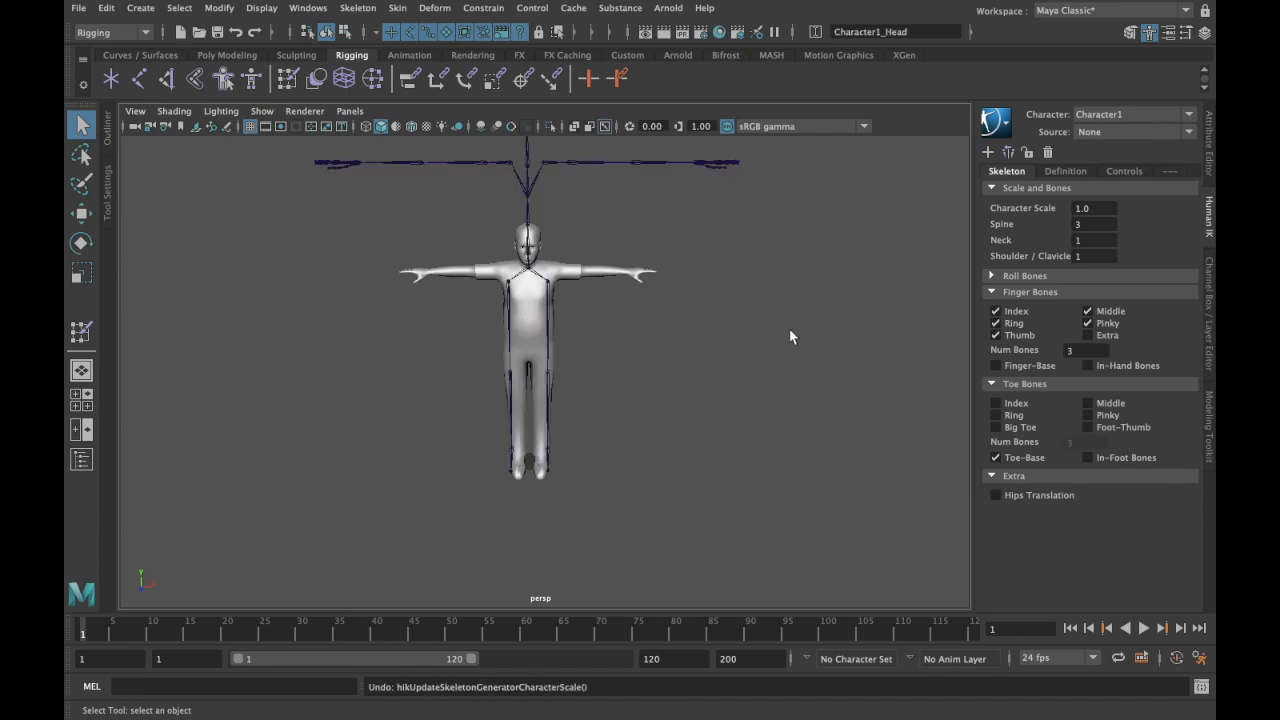
{"action": "key", "text": "ctrl+z"}
{"action": "scroll", "coordinate": [755, 357], "scroll_direction": "up", "scroll_amount": 2}
{"action": "middle_click_drag", "start_coordinate": [751, 297], "coordinate": [769, 309], "text": "alt"}
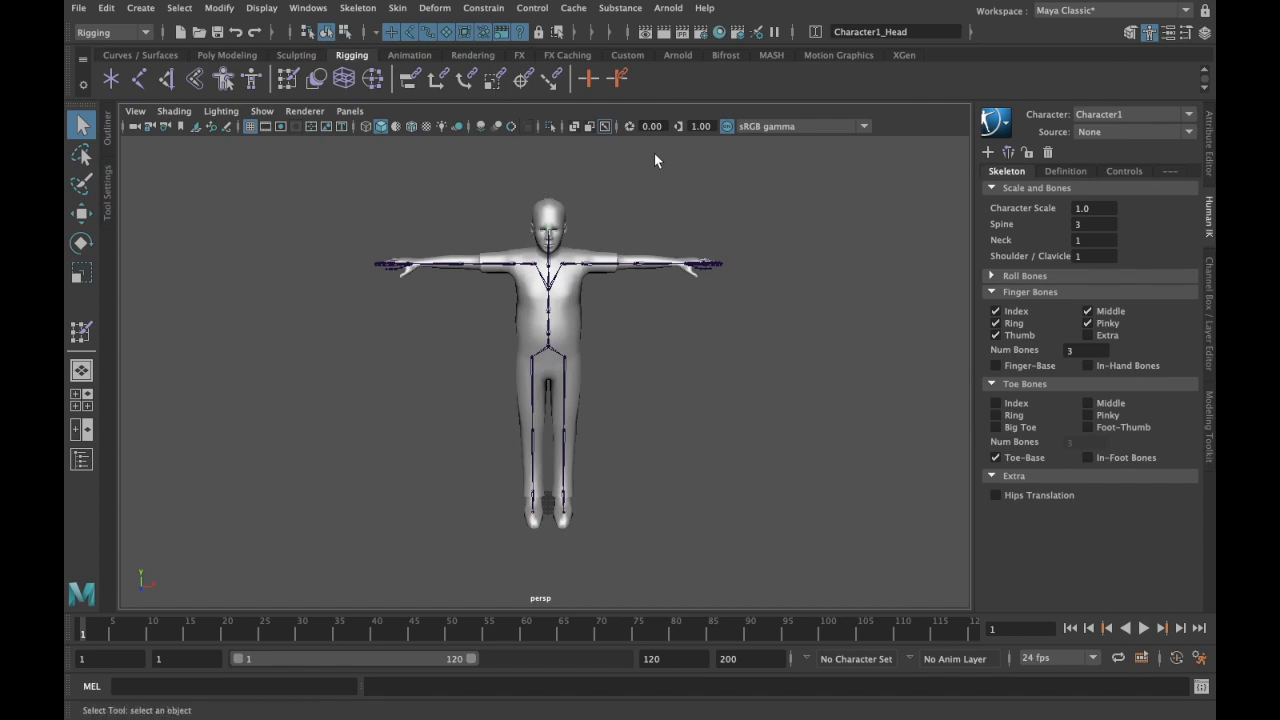
Step: Open the scene outliner, select Character1_Reference and expand its hierarchy below the hips joint
{"action": "left_click_drag", "start_coordinate": [709, 327], "coordinate": [206, 200], "text": "alt"}
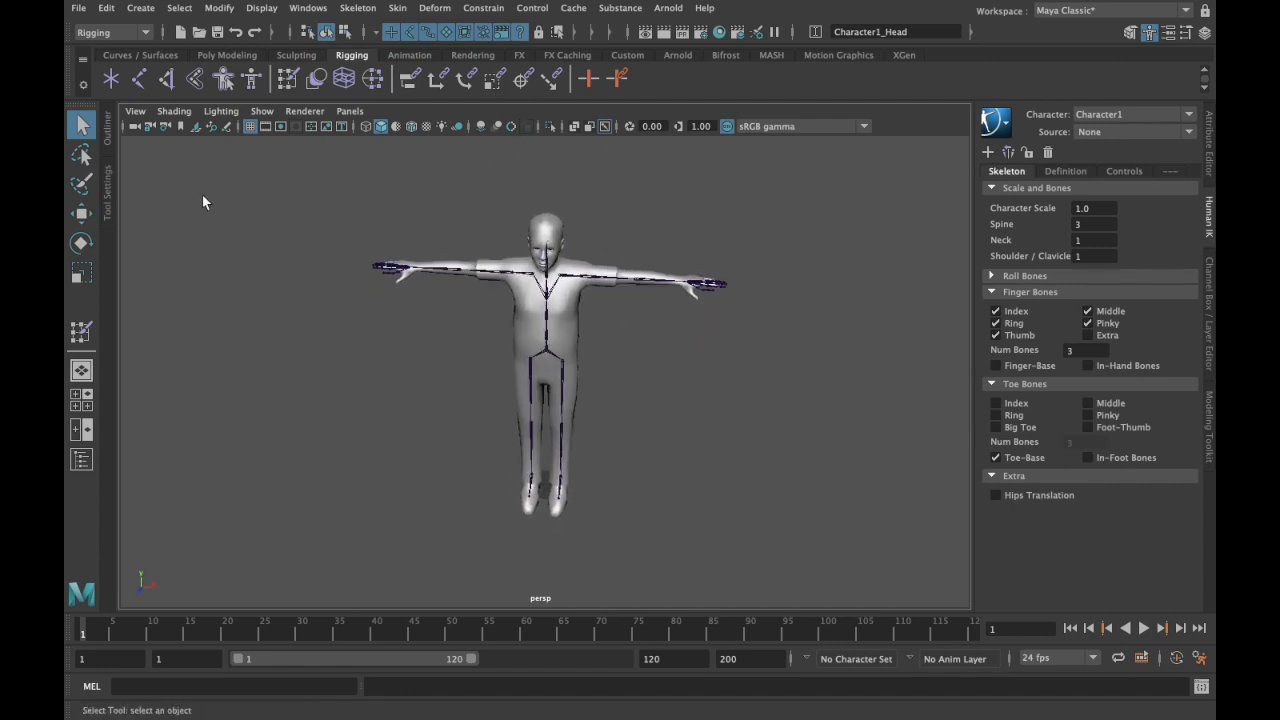
{"action": "left_click", "coordinate": [108, 132]}
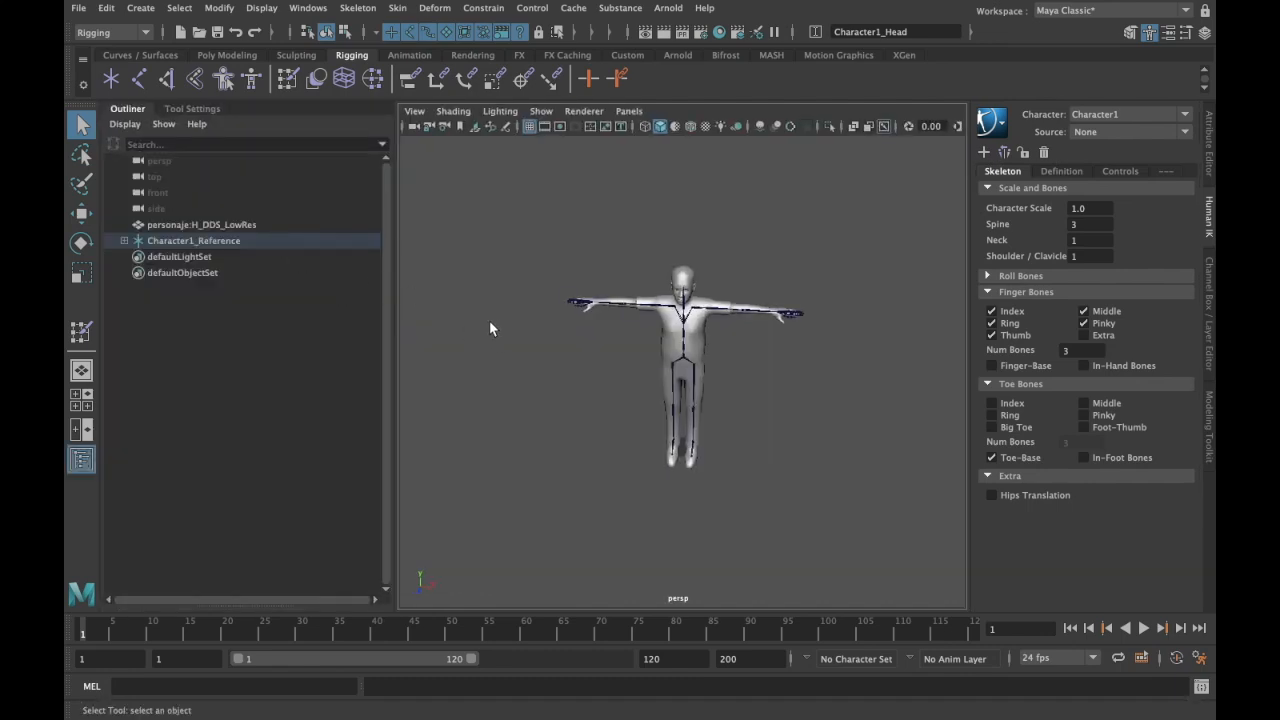
{"action": "left_click", "coordinate": [182, 244]}
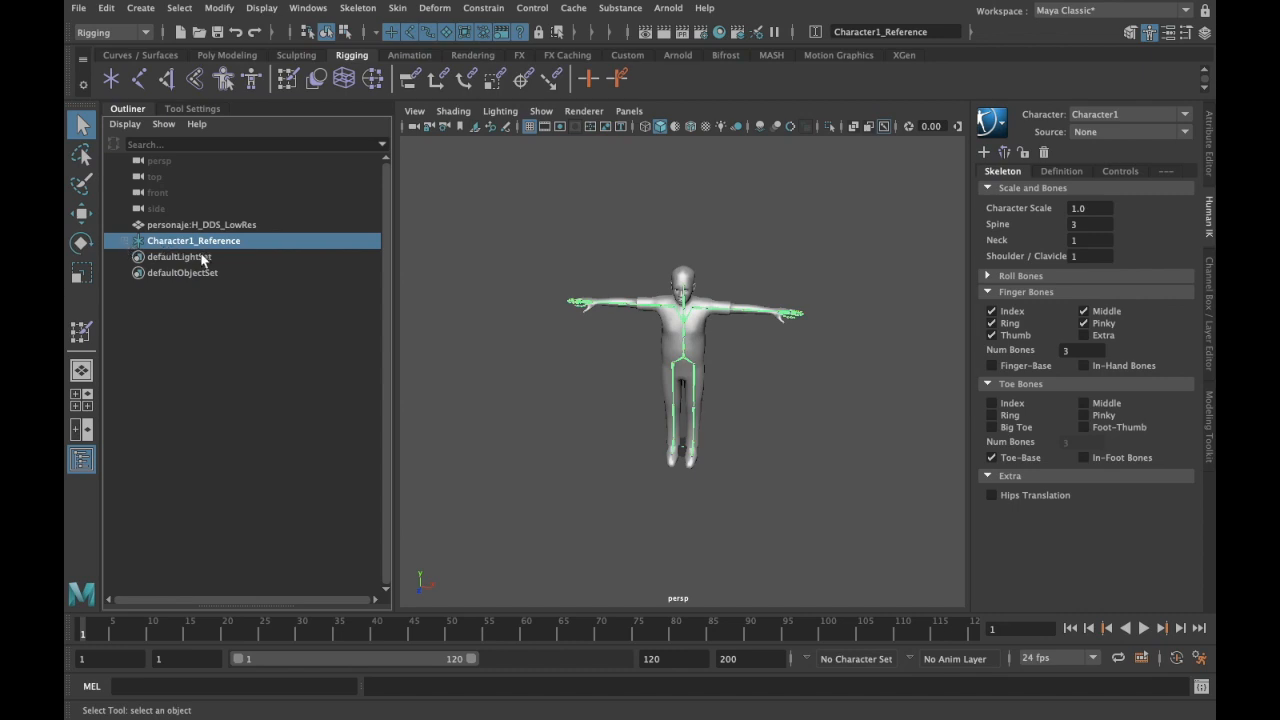
{"action": "left_click", "coordinate": [126, 242]}
{"action": "left_click", "coordinate": [134, 257]}
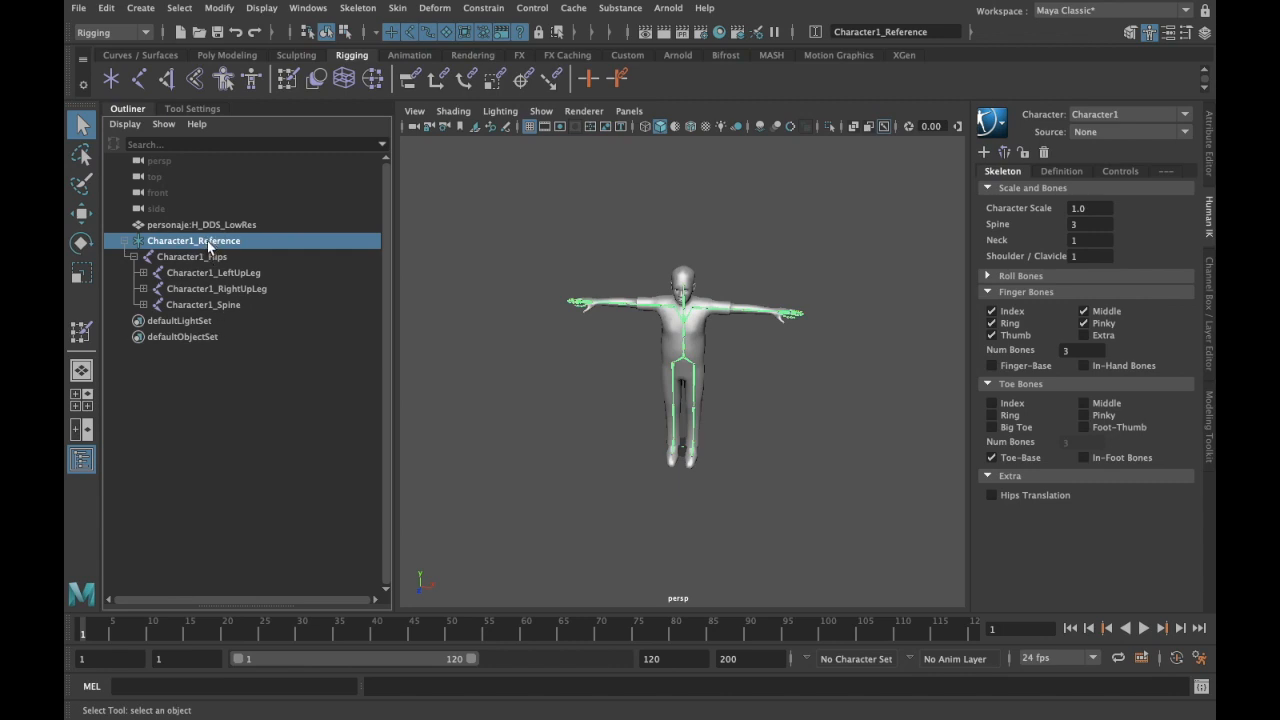
Step: Try moving the whole skeleton across the ground plane by Character1_Reference, and undo the move
{"action": "middle_click_drag", "start_coordinate": [588, 378], "coordinate": [617, 366], "text": "alt"}
{"action": "scroll", "coordinate": [620, 360], "scroll_direction": "up", "scroll_amount": 3}
{"action": "scroll", "coordinate": [687, 381], "scroll_direction": "down", "scroll_amount": 1}
{"action": "scroll", "coordinate": [660, 379], "scroll_direction": "up", "scroll_amount": 4}
{"action": "scroll", "coordinate": [773, 441], "scroll_direction": "down", "scroll_amount": 3}
{"action": "scroll", "coordinate": [773, 441], "scroll_direction": "down", "scroll_amount": 3}
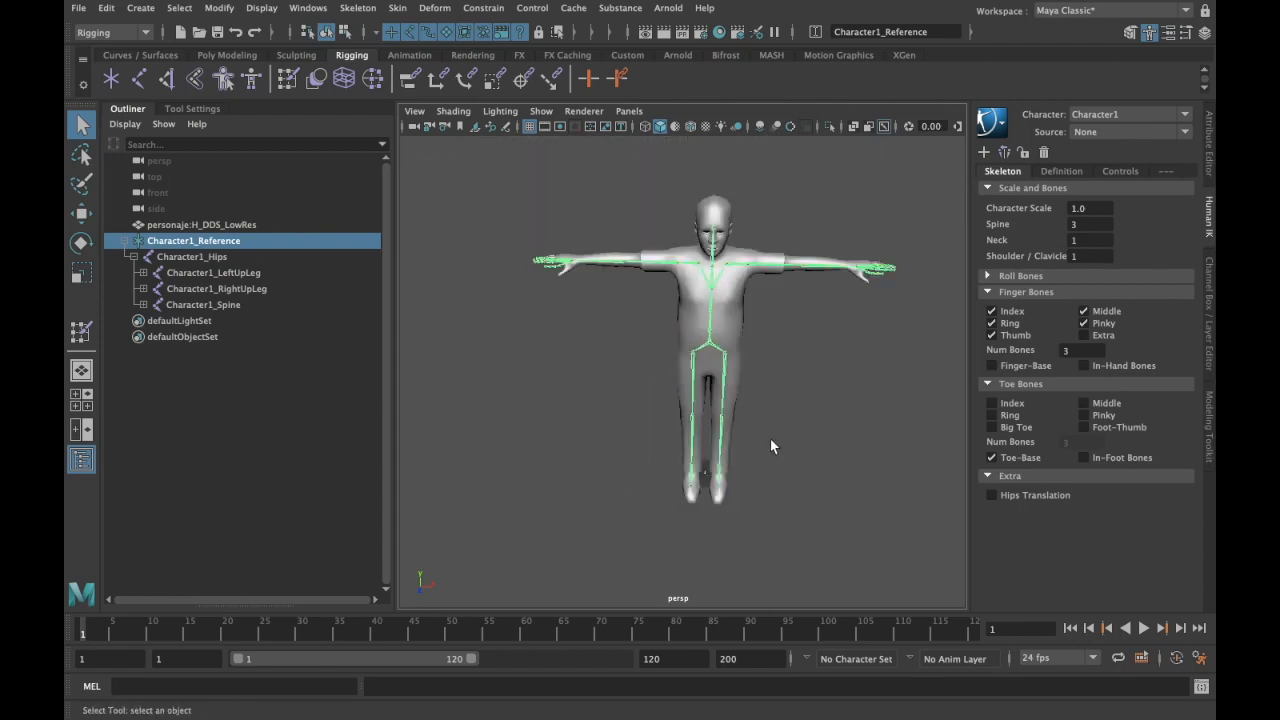
{"action": "key", "text": "w"}
{"action": "left_click_drag", "start_coordinate": [768, 435], "coordinate": [773, 475], "text": "alt"}
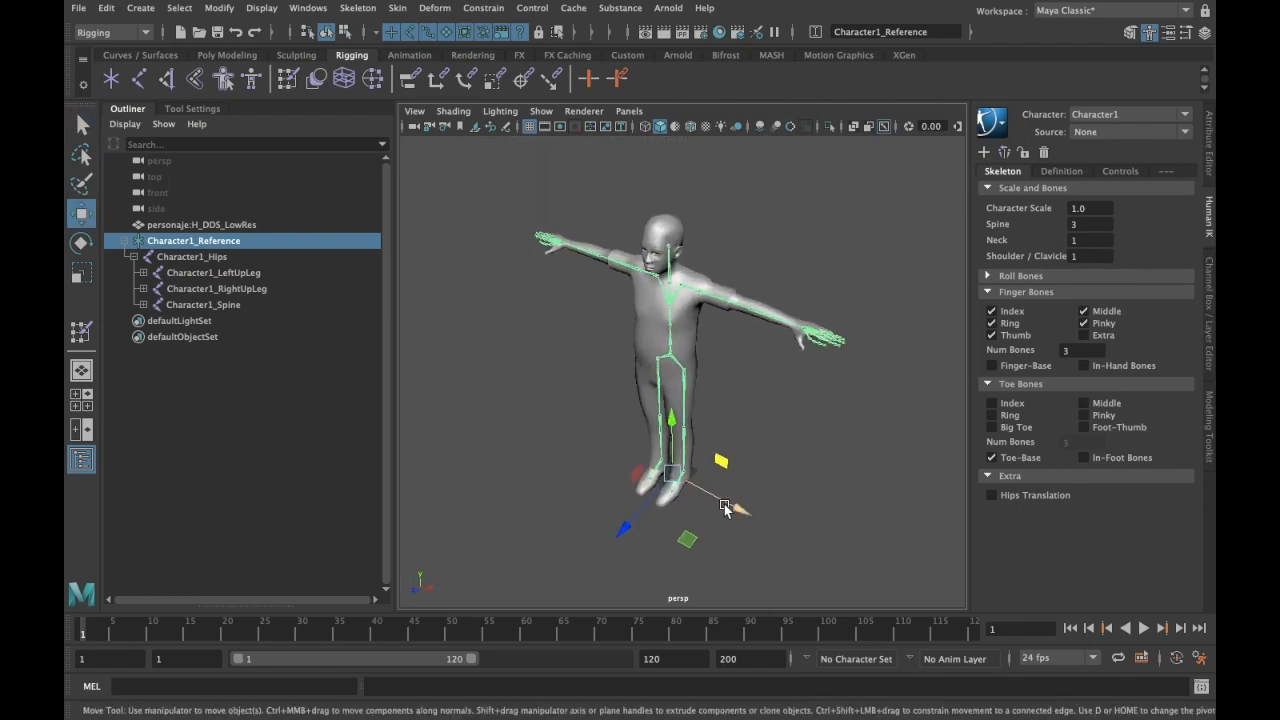
{"action": "left_click_drag", "start_coordinate": [689, 536], "coordinate": [694, 466]}
{"action": "key", "text": "ctrl+z"}
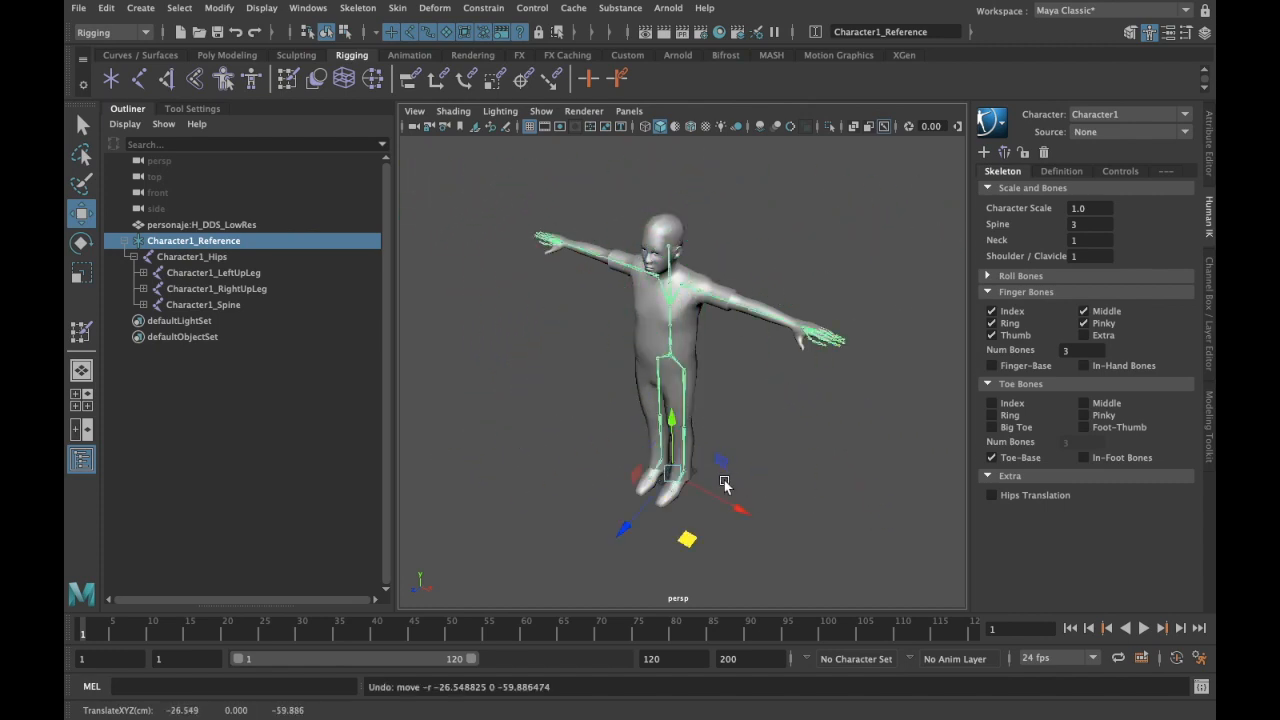
Step: Try rotating the whole skeleton about the X axis by Character1_Reference, and undo the rotation
{"action": "key", "text": "e"}
{"action": "left_click_drag", "start_coordinate": [651, 446], "coordinate": [680, 412]}
{"action": "key", "text": "ctrl+z"}
{"action": "key", "text": "ctrl+z"}
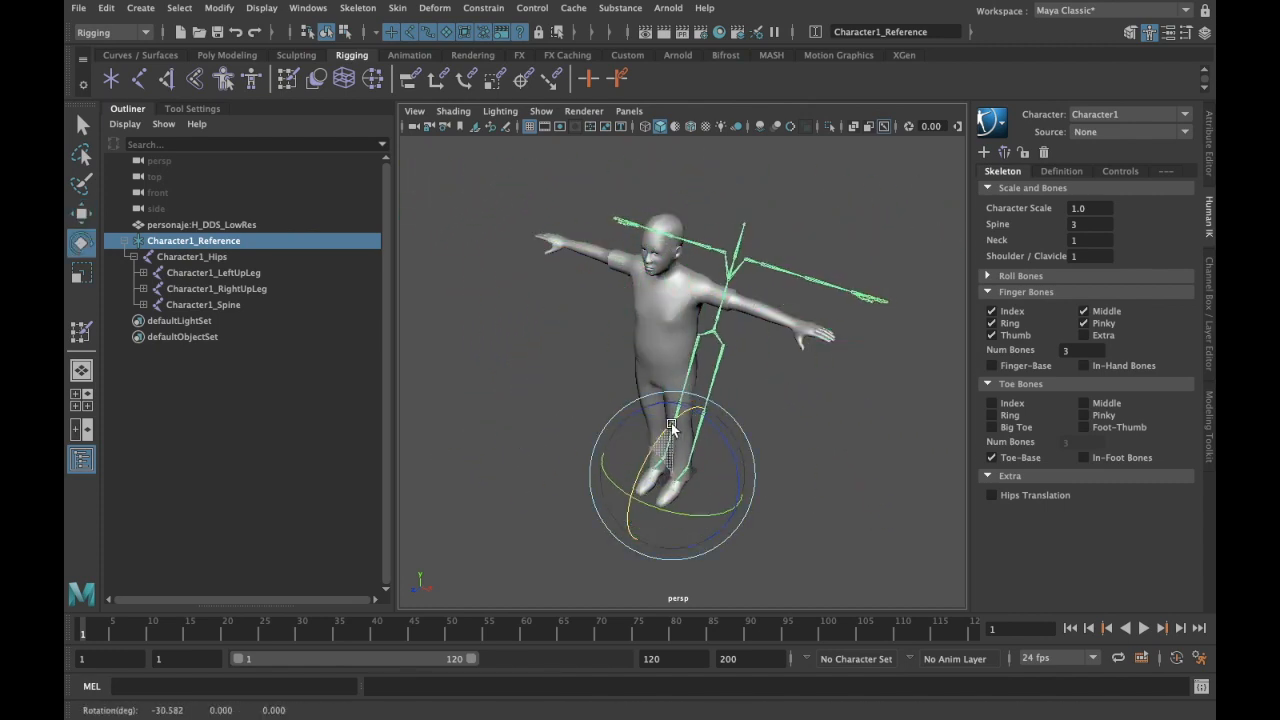
Step: Try scaling the whole skeleton uniformly to about 1.106 by Character1_Reference
{"action": "key", "text": "r"}
{"action": "left_click_drag", "start_coordinate": [672, 478], "coordinate": [809, 410]}
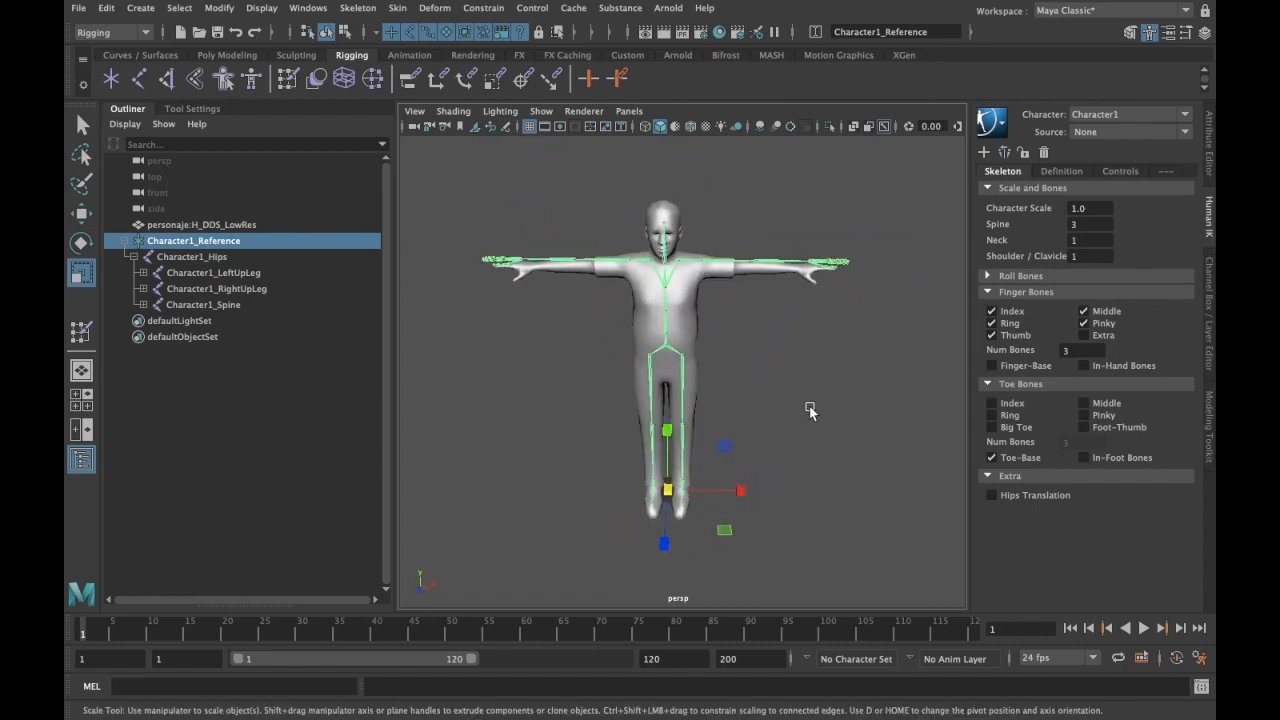
{"action": "left_click_drag", "start_coordinate": [669, 489], "coordinate": [698, 485]}
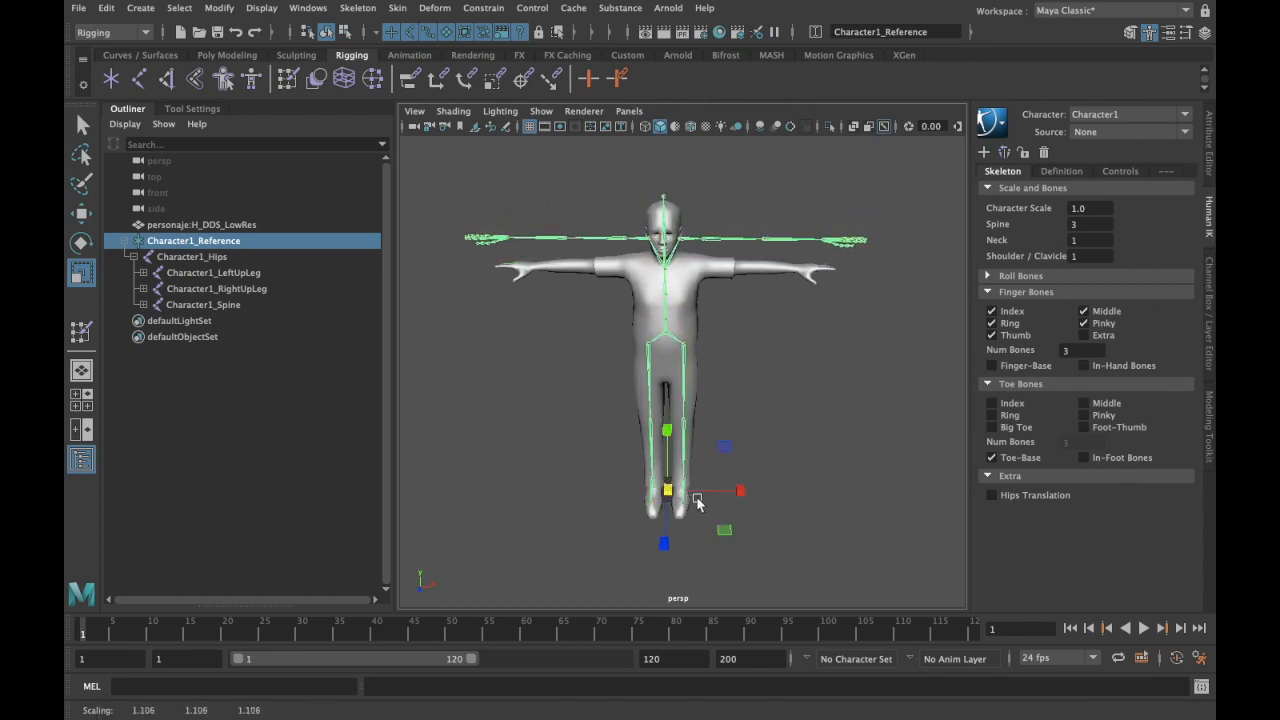
Step: Try freezing all transforms of Character1_Reference, and undo both the freeze and the uniform scaling
{"action": "left_click", "coordinate": [1210, 165]}
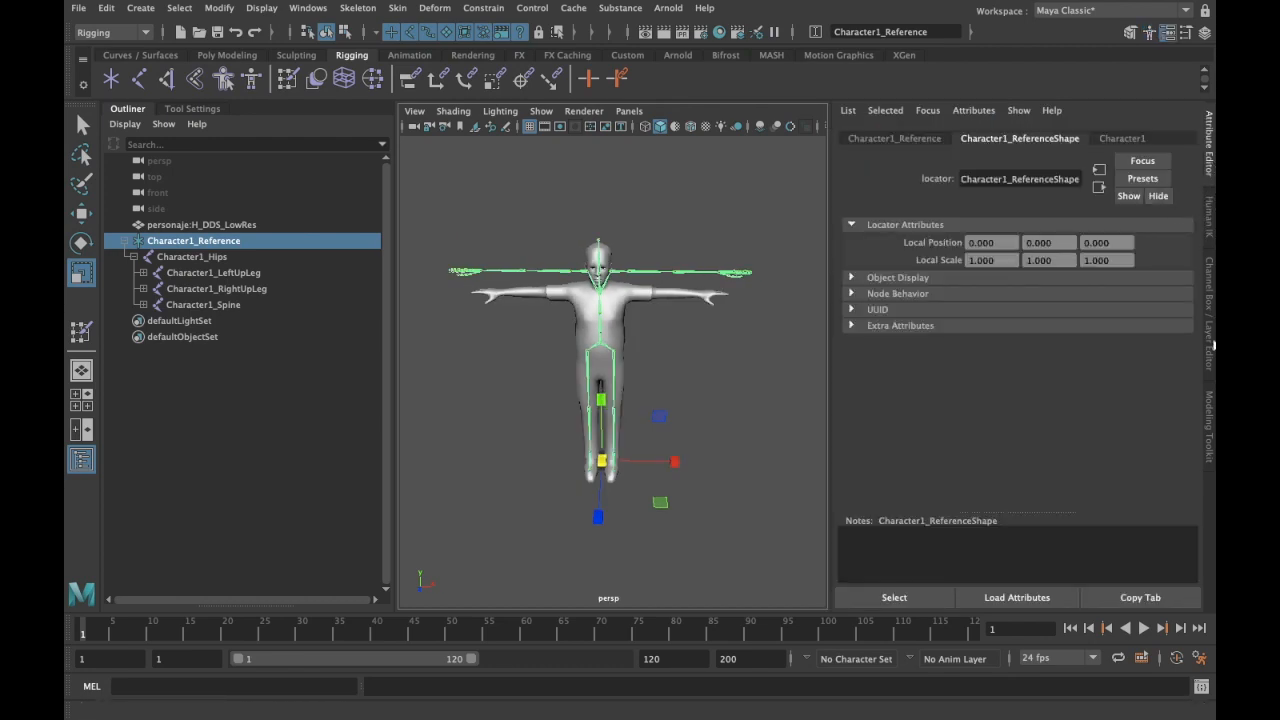
{"action": "left_click", "coordinate": [1210, 333]}
{"action": "right_click", "coordinate": [1036, 220]}
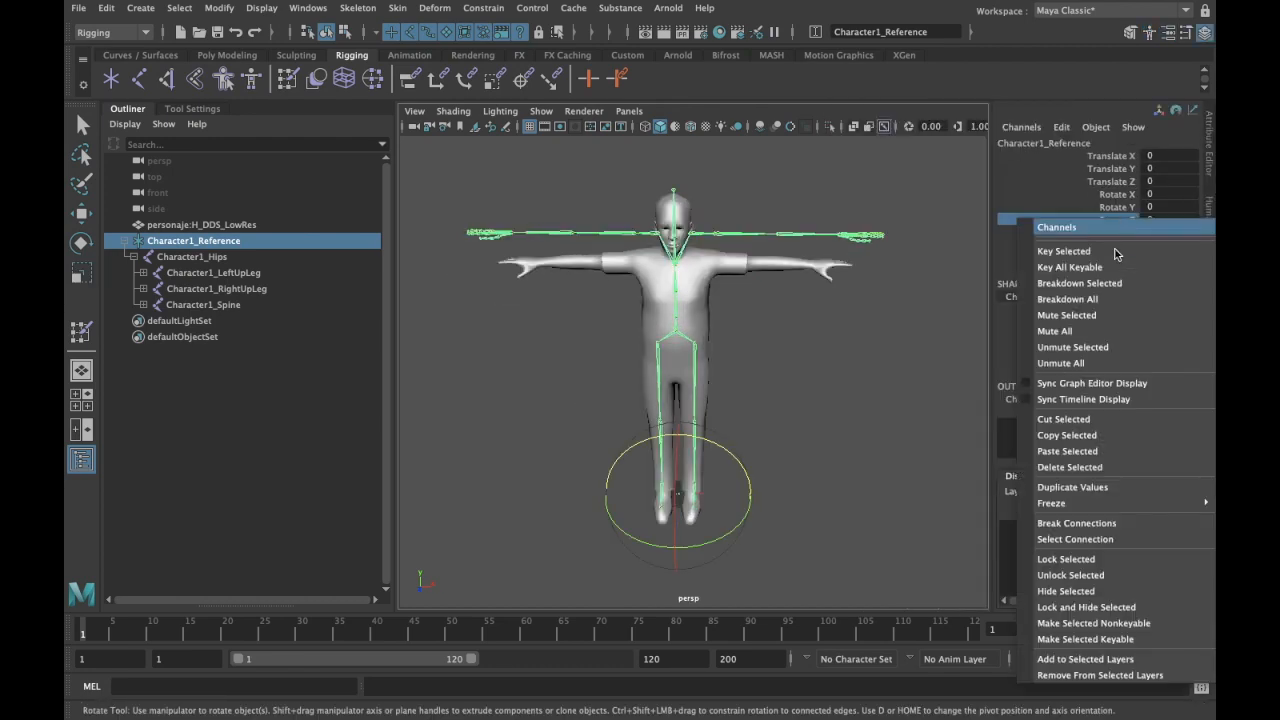
{"action": "mouse_move", "coordinate": [1095, 505]}
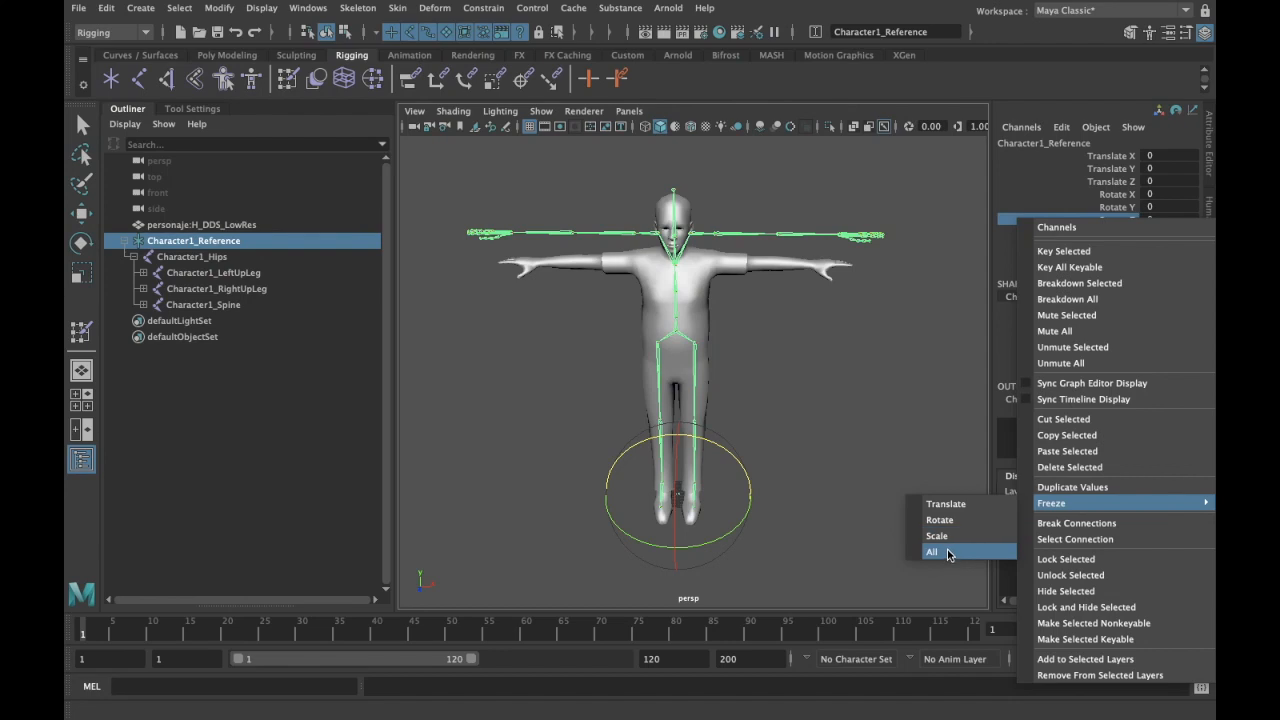
{"action": "left_click", "coordinate": [950, 555]}
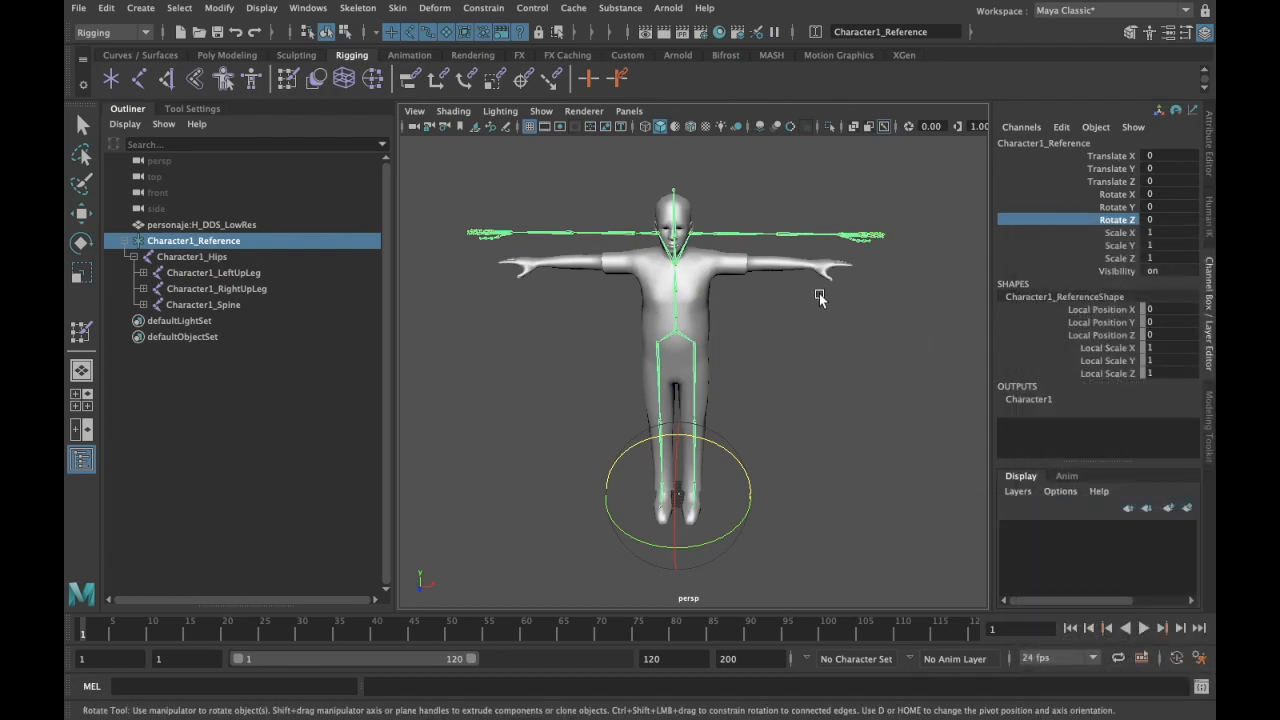
{"action": "key", "text": "ctrl+z"}
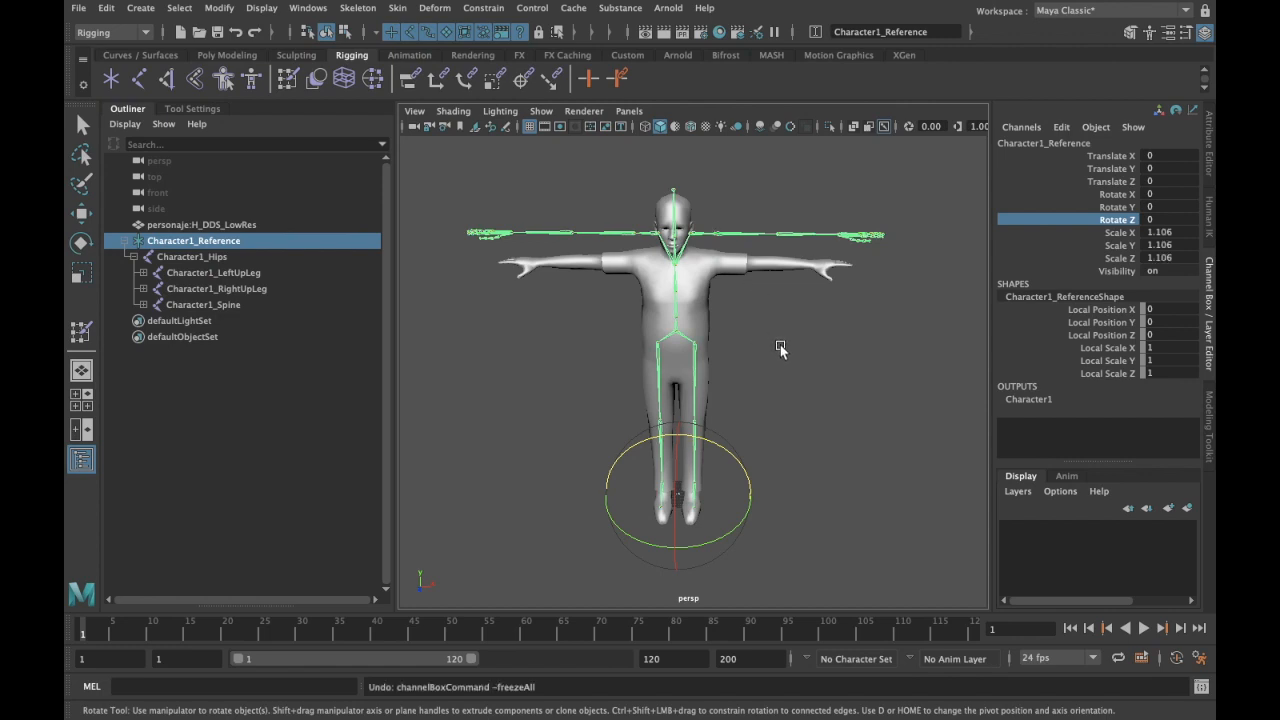
{"action": "key", "text": "ctrl+z"}
Step: Clear the selection, bring back the HumanIK skeleton settings and frame the character's torso from the front
{"action": "left_click_drag", "start_coordinate": [817, 358], "coordinate": [660, 308], "text": "alt"}
{"action": "left_click", "coordinate": [795, 370]}
{"action": "key", "text": "r"}
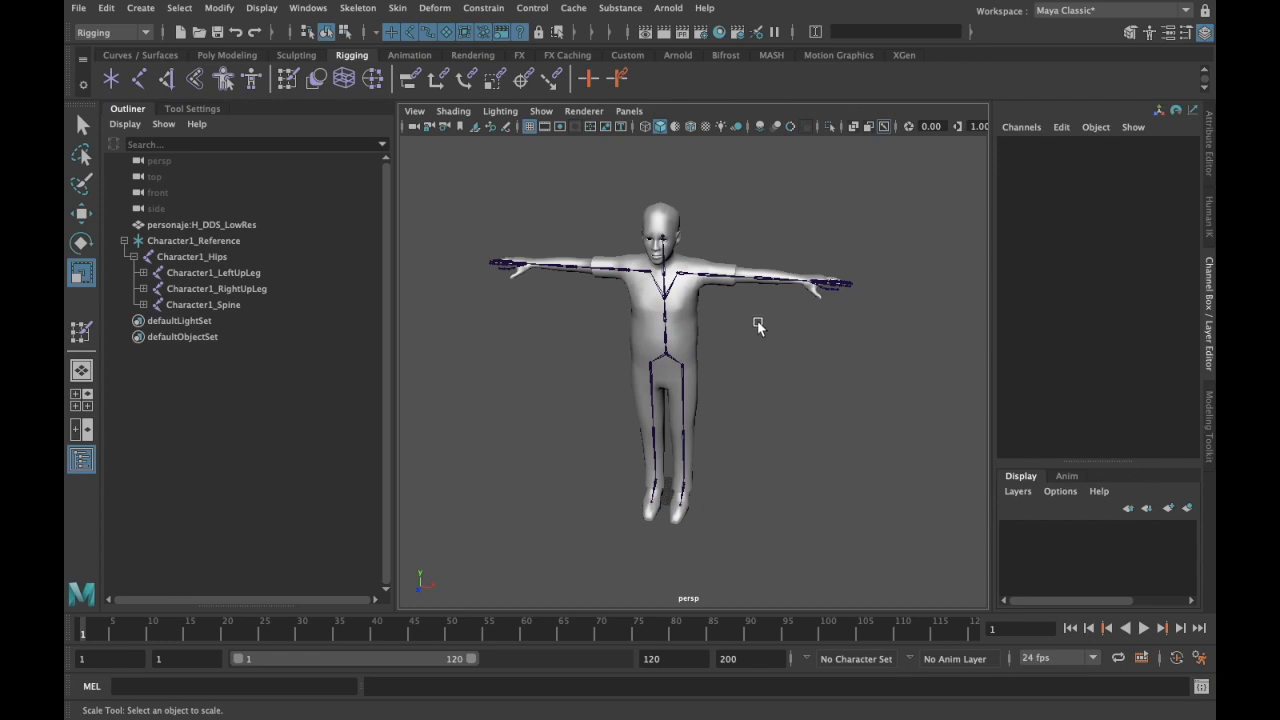
{"action": "left_click", "coordinate": [1208, 216]}
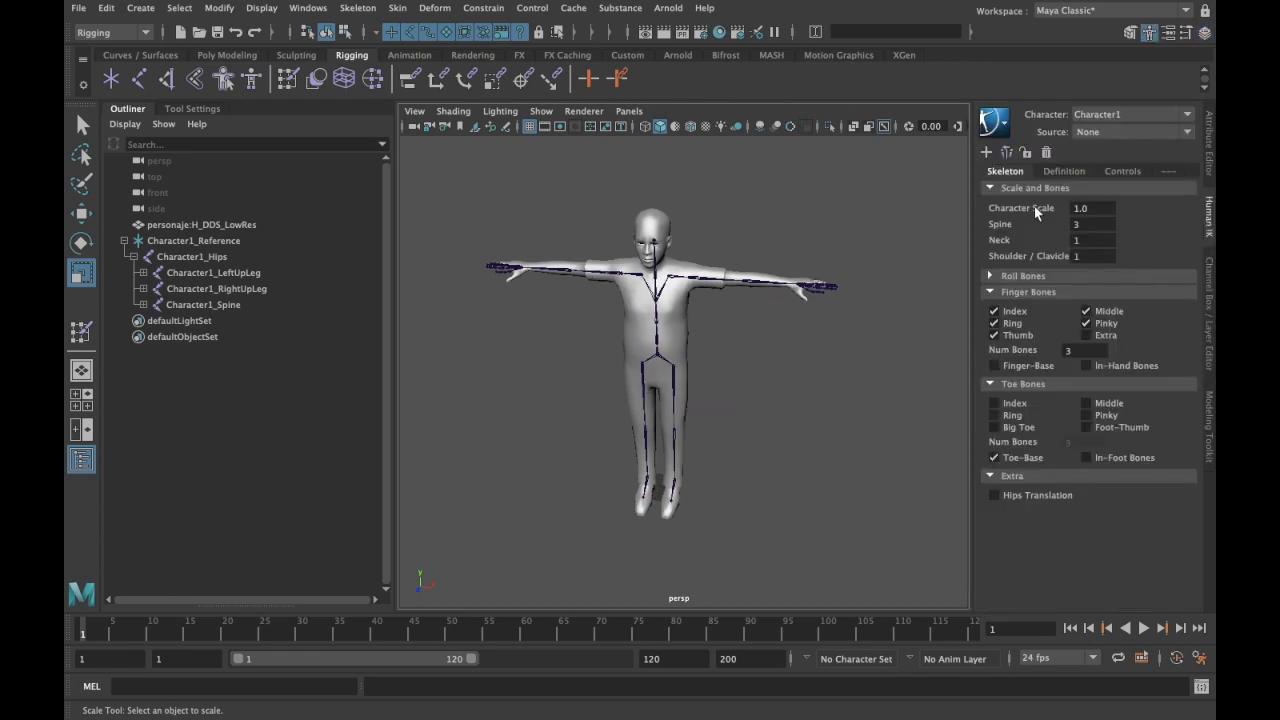
{"action": "left_click_drag", "start_coordinate": [762, 327], "coordinate": [737, 354], "text": "alt"}
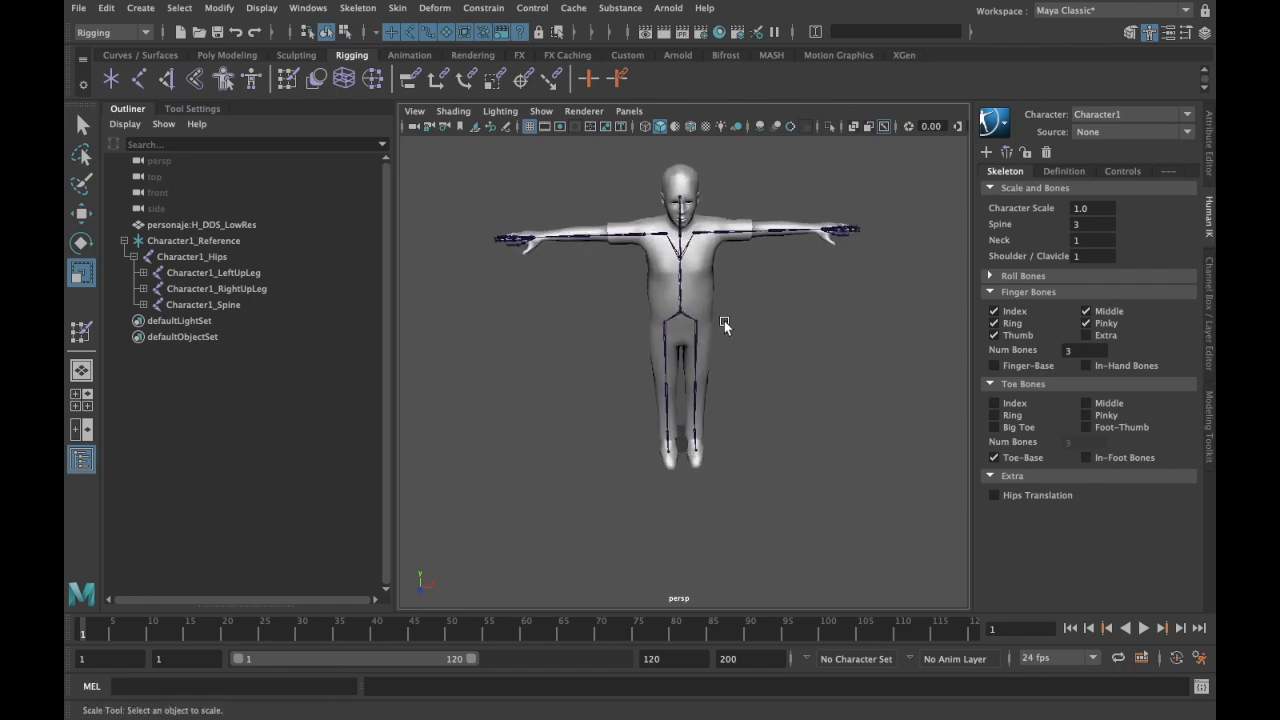
{"action": "scroll", "coordinate": [767, 252], "scroll_direction": "up", "scroll_amount": 4}
{"action": "middle_click_drag", "start_coordinate": [768, 252], "coordinate": [768, 328], "text": "alt"}
{"action": "left_click_drag", "start_coordinate": [768, 328], "coordinate": [762, 334], "text": "alt"}
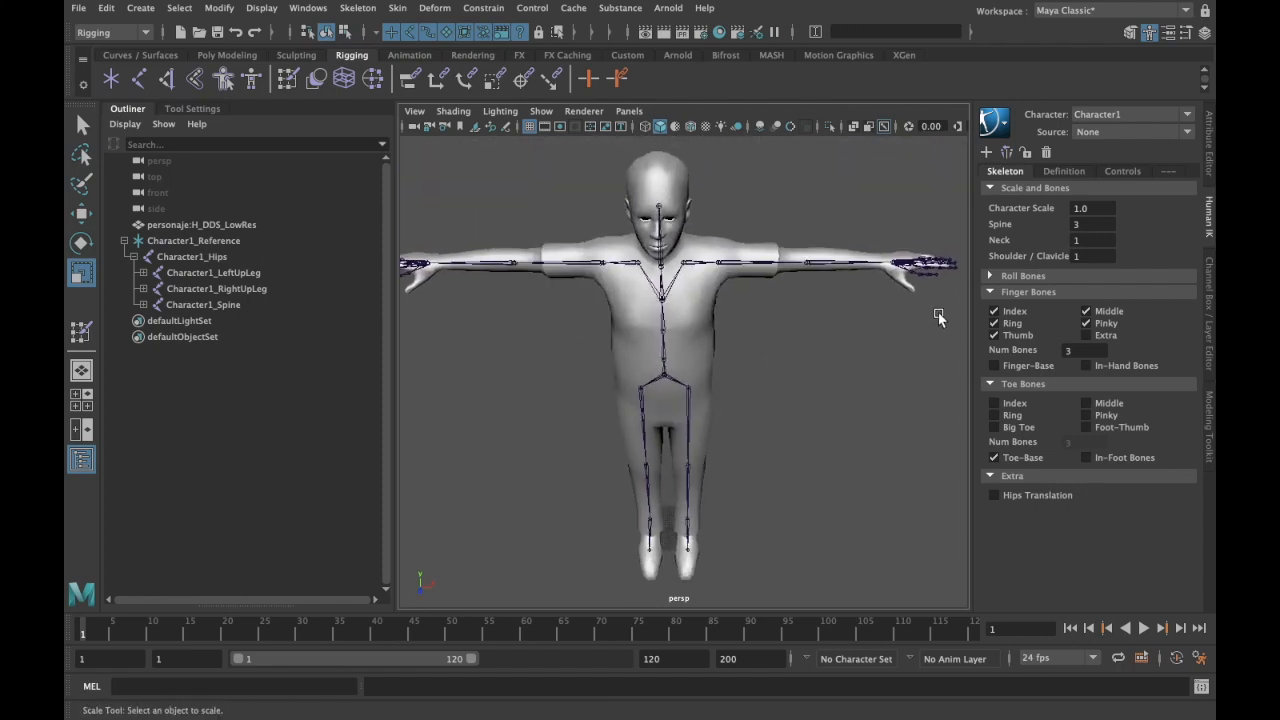
Step: Try a different number of spine bones, and set Spine to 2
{"action": "left_click", "coordinate": [1086, 224]}
{"action": "key", "text": "Return"}
{"action": "left_click_drag", "start_coordinate": [1093, 224], "coordinate": [1013, 229]}
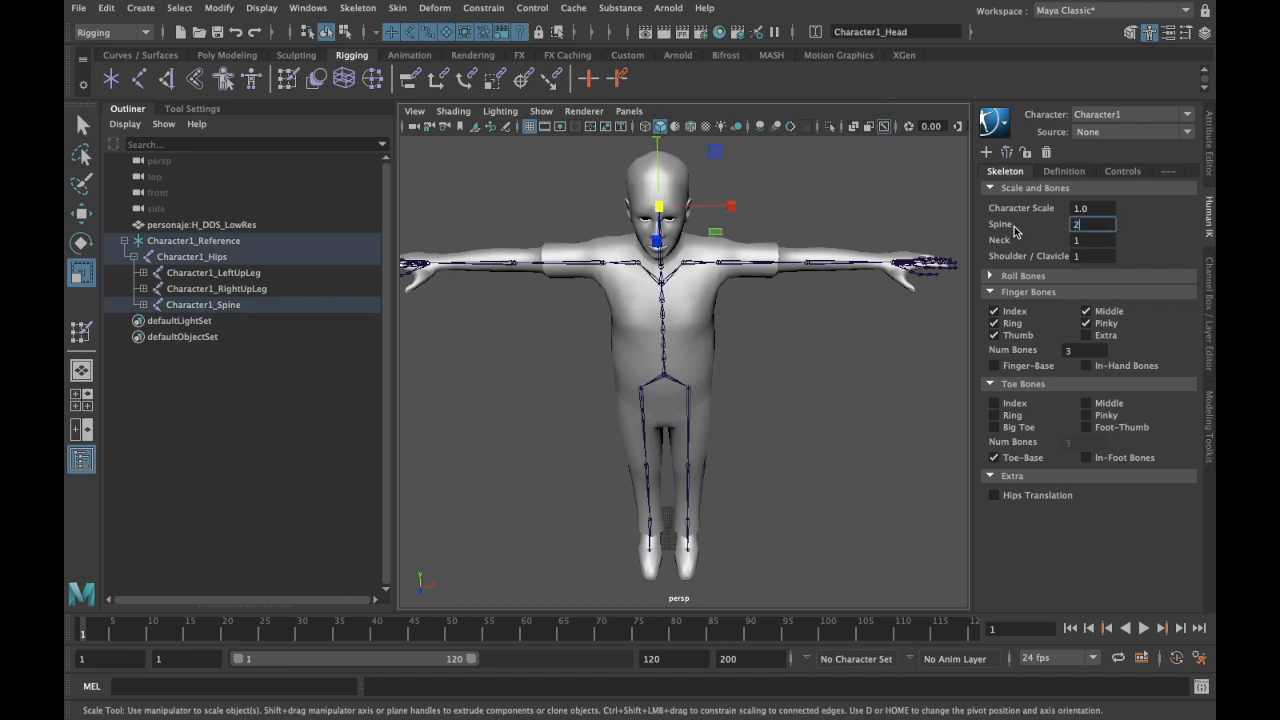
{"action": "key", "text": "Return"}
{"action": "left_click_drag", "start_coordinate": [1086, 224], "coordinate": [1010, 224]}
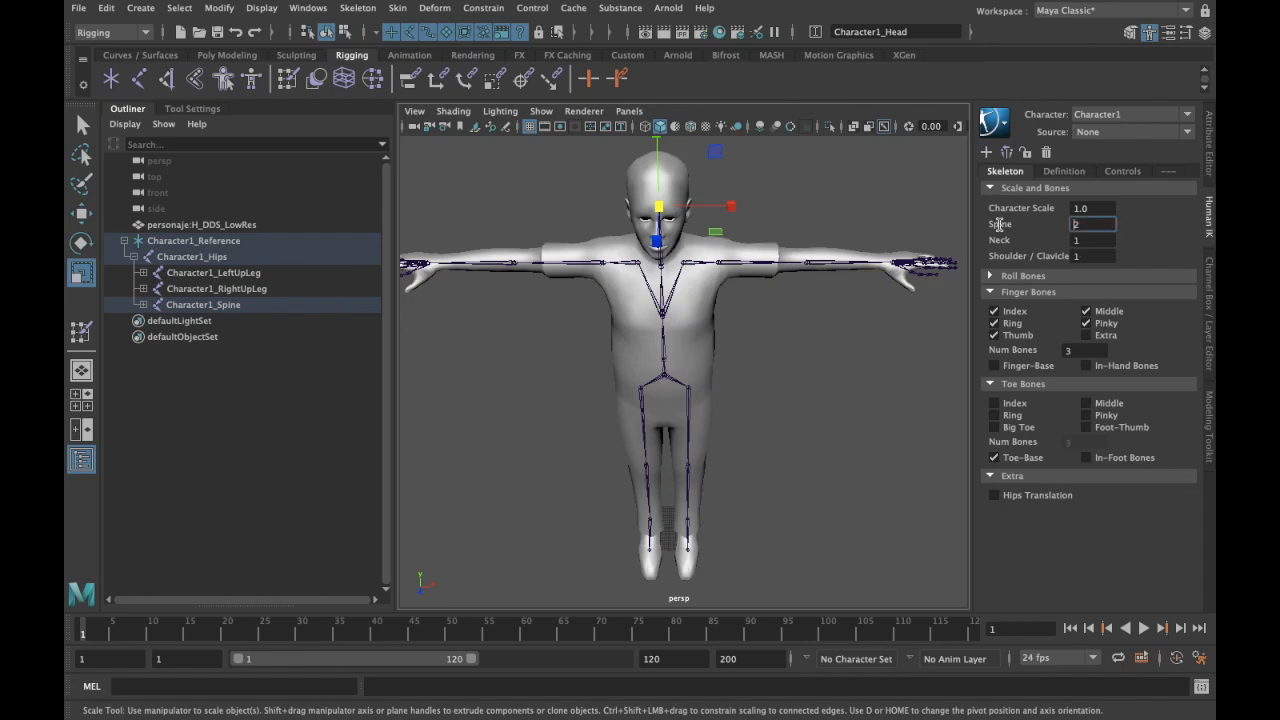
{"action": "key", "text": "Return"}
Step: Try setting the number of neck bones to 5, and undo the skeleton change
{"action": "left_click_drag", "start_coordinate": [1112, 240], "coordinate": [1002, 240]}
{"action": "key", "text": "Return"}
{"action": "left_click_drag", "start_coordinate": [784, 369], "coordinate": [696, 229], "text": "alt"}
{"action": "key", "text": "ctrl+z"}
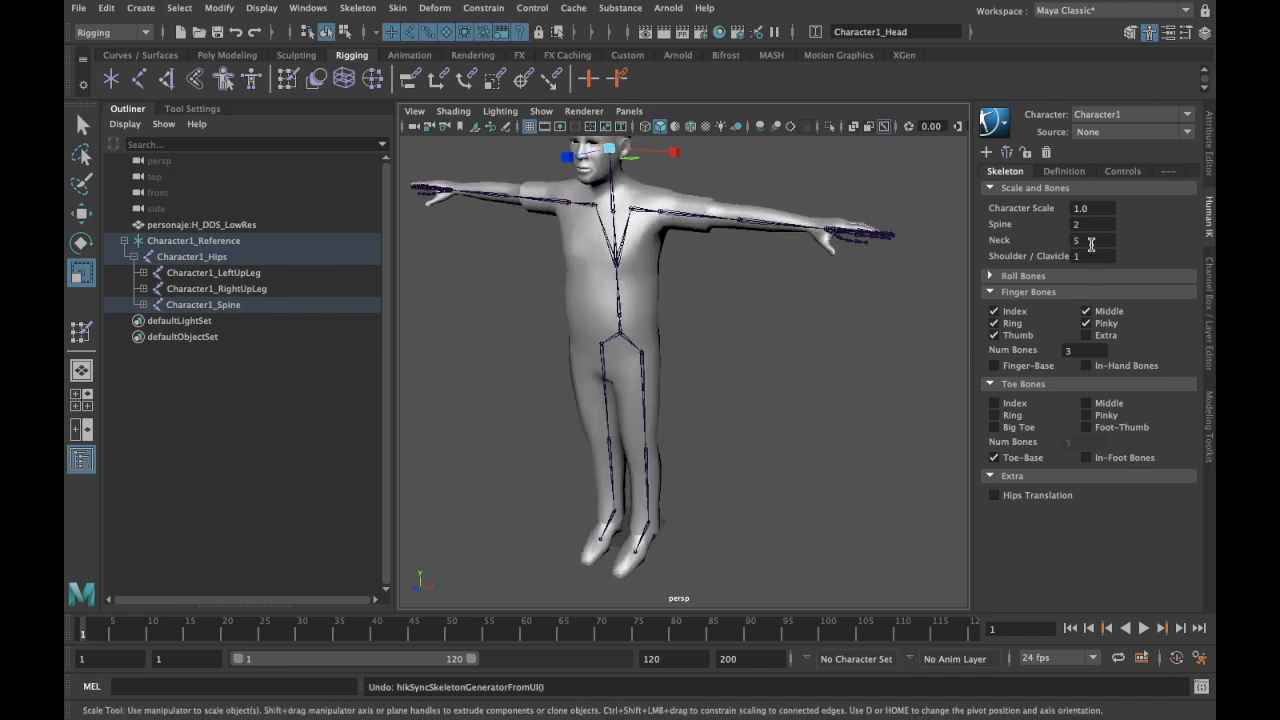
Step: Expand the Roll Bones settings and try Upper-Arms set to 1
{"action": "left_click", "coordinate": [1090, 255]}
{"action": "left_click", "coordinate": [991, 278]}
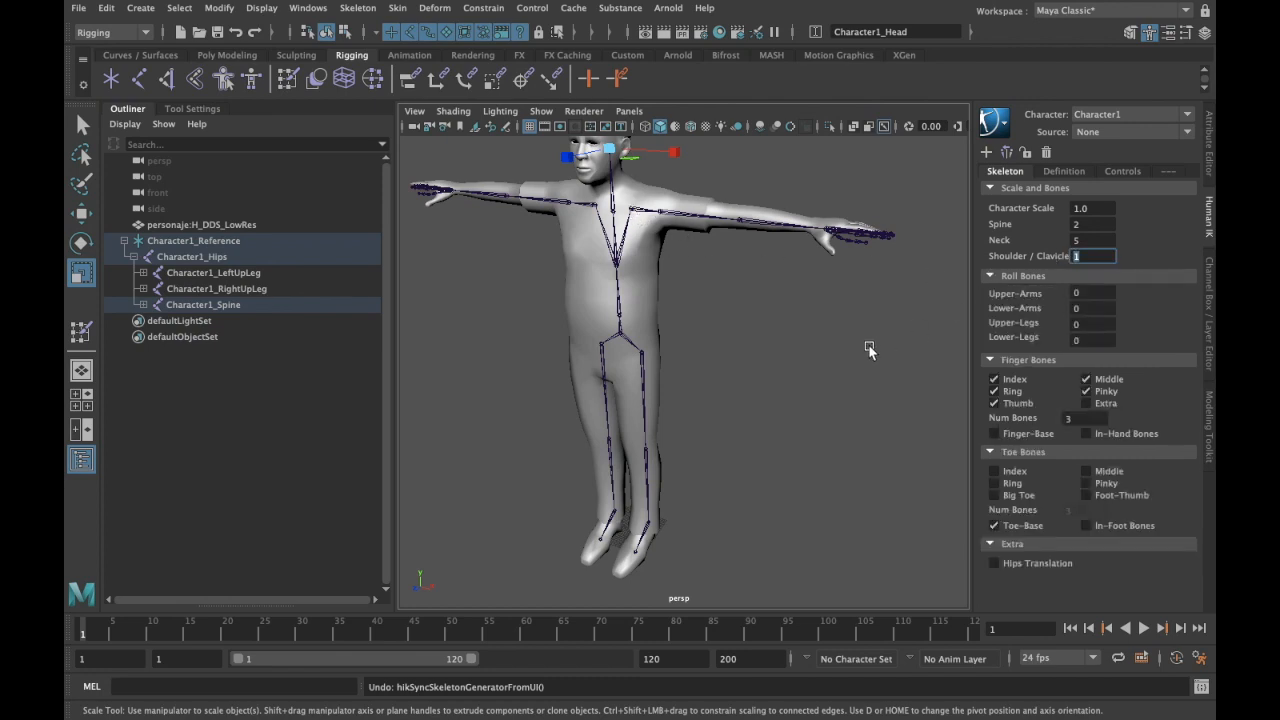
{"action": "left_click_drag", "start_coordinate": [788, 298], "coordinate": [837, 309], "text": "alt"}
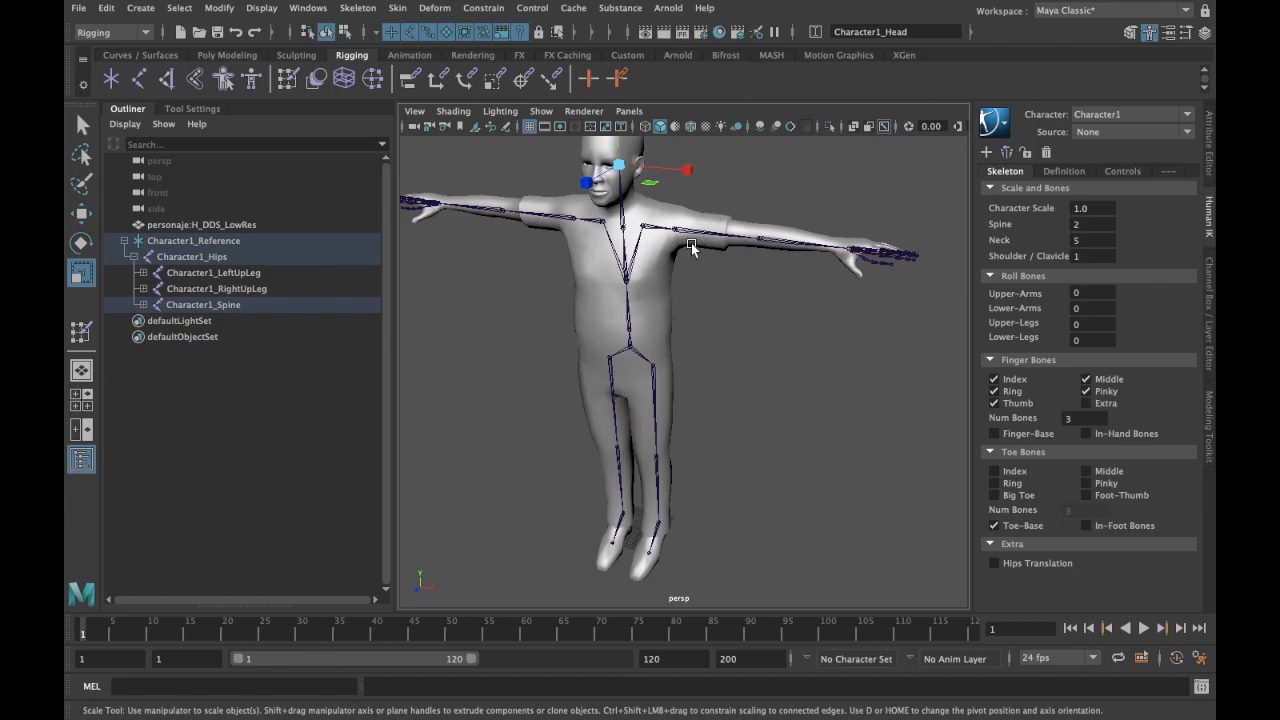
{"action": "left_click", "coordinate": [1101, 295]}
{"action": "type", "text": "1"}
{"action": "key", "text": "Return"}
Step: Try rotating the left upper-arm roll joint, and undo both the rotation and the added upper-arm roll bones
{"action": "left_click", "coordinate": [684, 231]}
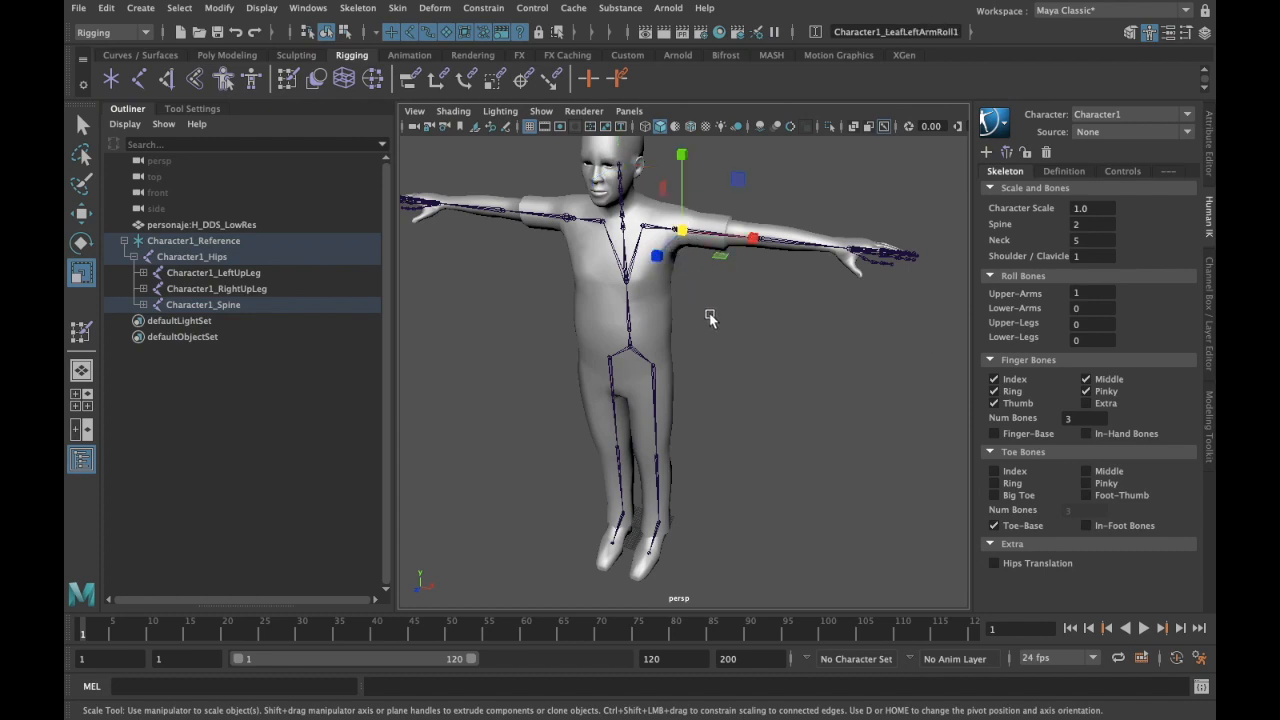
{"action": "key", "text": "e"}
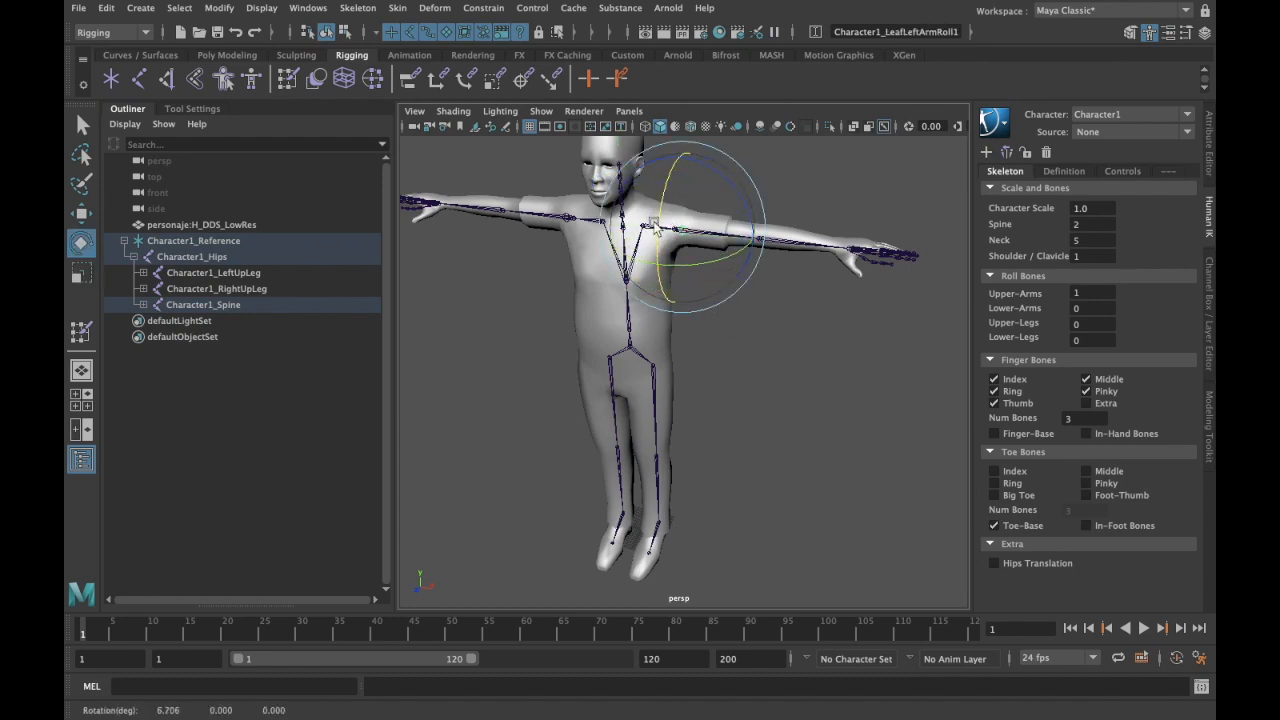
{"action": "key", "text": "ctrl+z"}
{"action": "key", "text": "ctrl+z"}
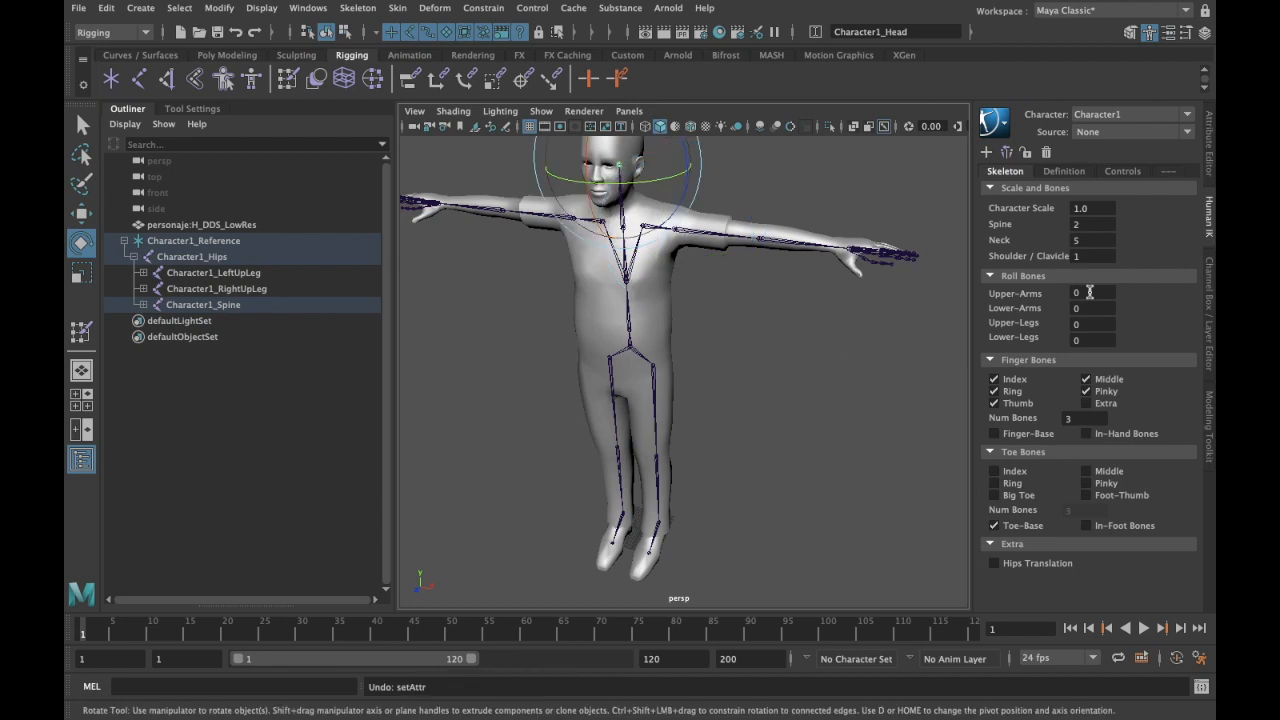
Step: Examine up close how the finger bones fit inside the character's left hand
{"action": "left_click_drag", "start_coordinate": [746, 360], "coordinate": [690, 368], "text": "alt"}
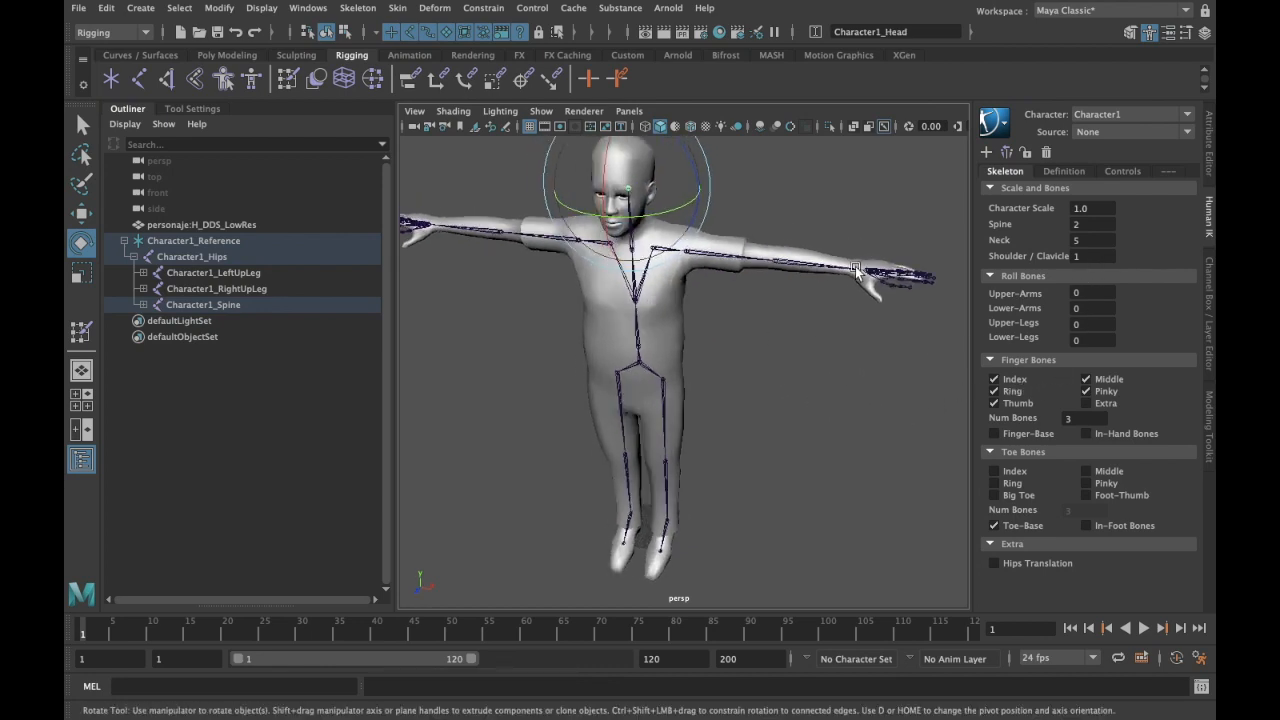
{"action": "right_click_drag", "start_coordinate": [620, 250], "coordinate": [711, 240], "text": "alt"}
{"action": "middle_click_drag", "start_coordinate": [711, 240], "coordinate": [865, 236], "text": "alt"}
{"action": "left_click_drag", "start_coordinate": [865, 236], "coordinate": [750, 318], "text": "alt"}
{"action": "middle_click_drag", "start_coordinate": [750, 318], "coordinate": [766, 331], "text": "alt"}
{"action": "left_click_drag", "start_coordinate": [766, 331], "coordinate": [752, 280], "text": "alt"}
{"action": "middle_click_drag", "start_coordinate": [752, 280], "coordinate": [662, 245], "text": "alt"}
{"action": "left_click_drag", "start_coordinate": [594, 339], "coordinate": [658, 308], "text": "alt"}
{"action": "right_click_drag", "start_coordinate": [658, 308], "coordinate": [703, 291], "text": "alt"}
{"action": "middle_click_drag", "start_coordinate": [736, 231], "coordinate": [686, 300], "text": "alt"}
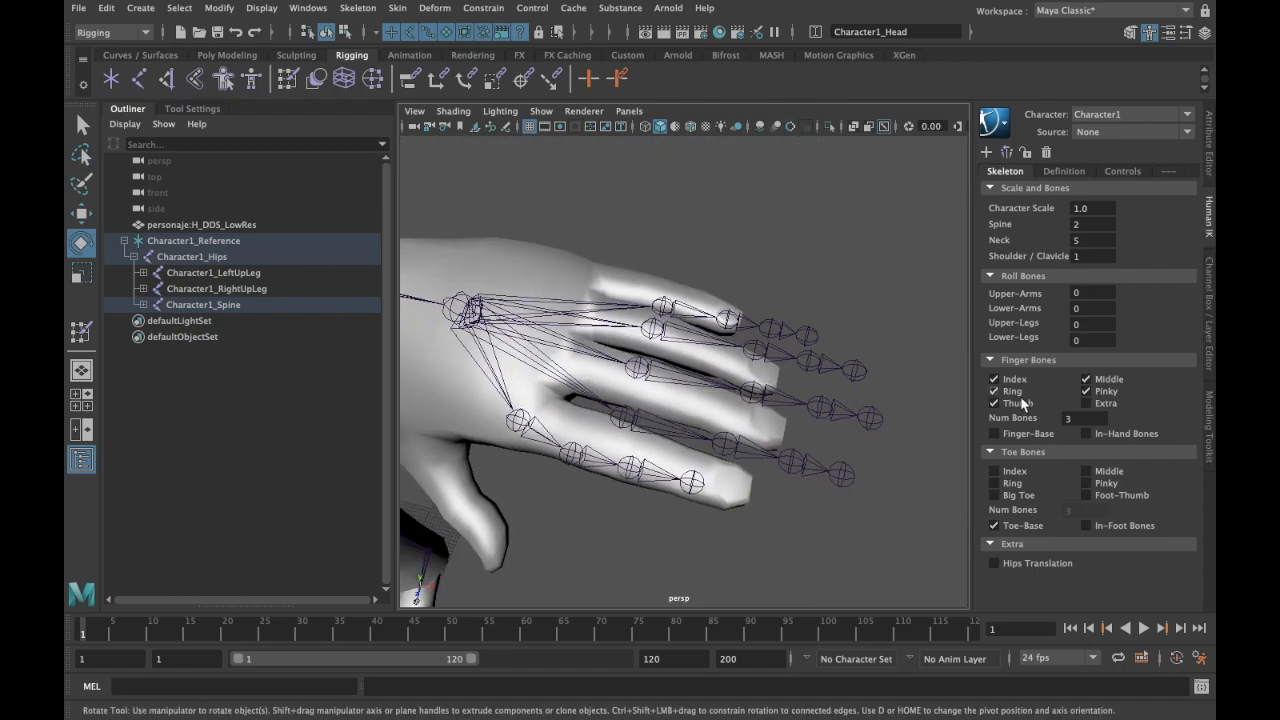
{"action": "middle_click_drag", "start_coordinate": [790, 380], "coordinate": [822, 355], "text": "alt"}
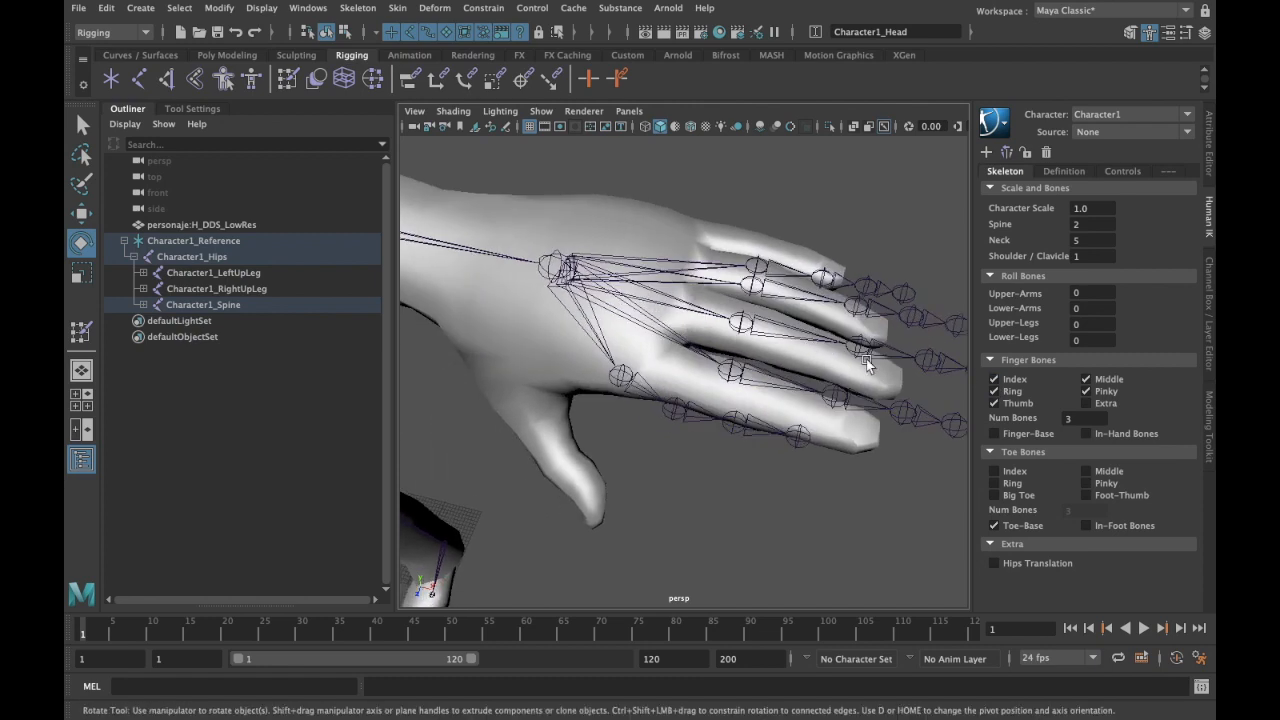
Step: Try the hand with only the Thumb and Middle finger bones, and turn the Index, Ring and Pinky bones back on
{"action": "left_click", "coordinate": [993, 379]}
{"action": "left_click", "coordinate": [993, 391]}
{"action": "left_click", "coordinate": [995, 403]}
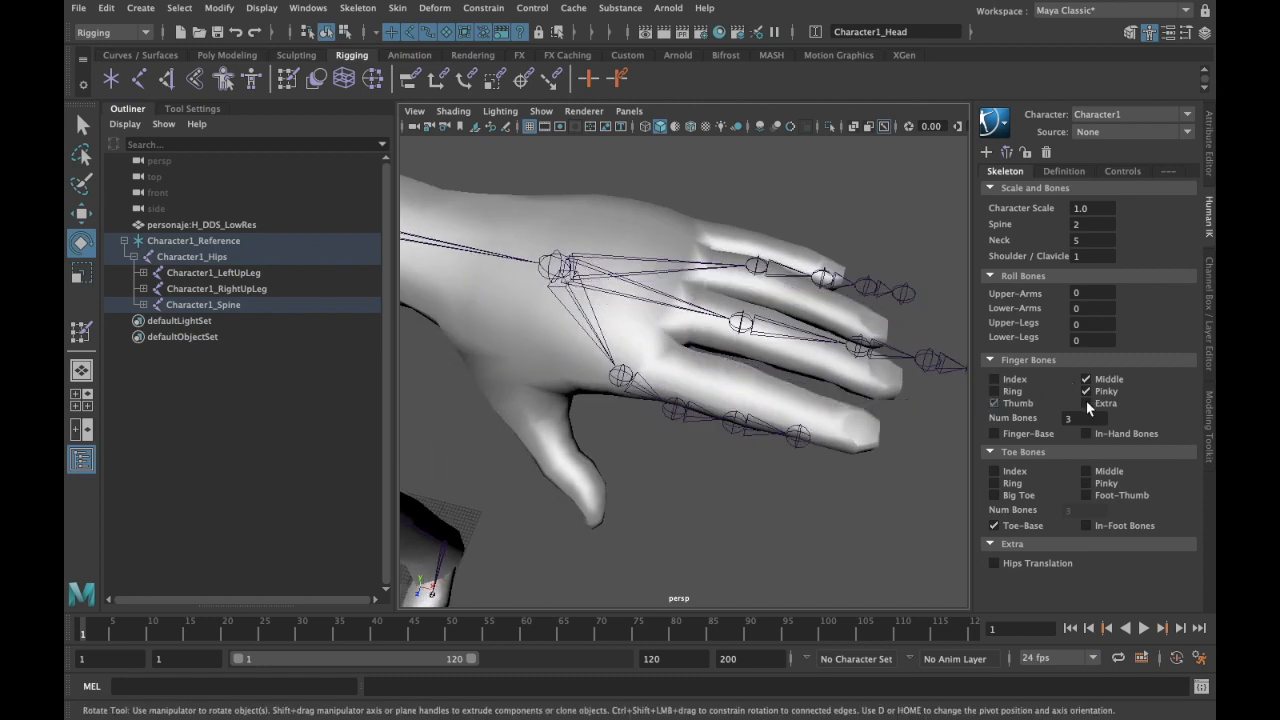
{"action": "left_click", "coordinate": [1088, 391]}
{"action": "left_click", "coordinate": [1087, 379]}
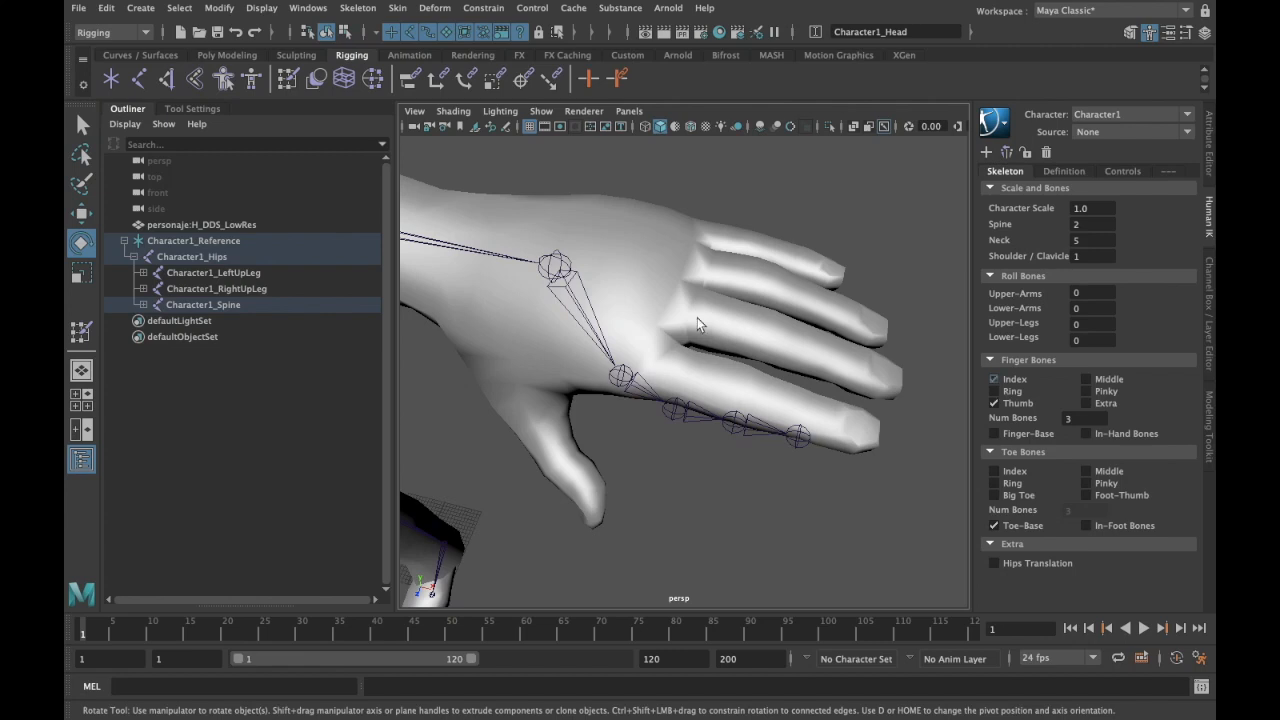
{"action": "left_click", "coordinate": [994, 380]}
{"action": "left_click", "coordinate": [1087, 379]}
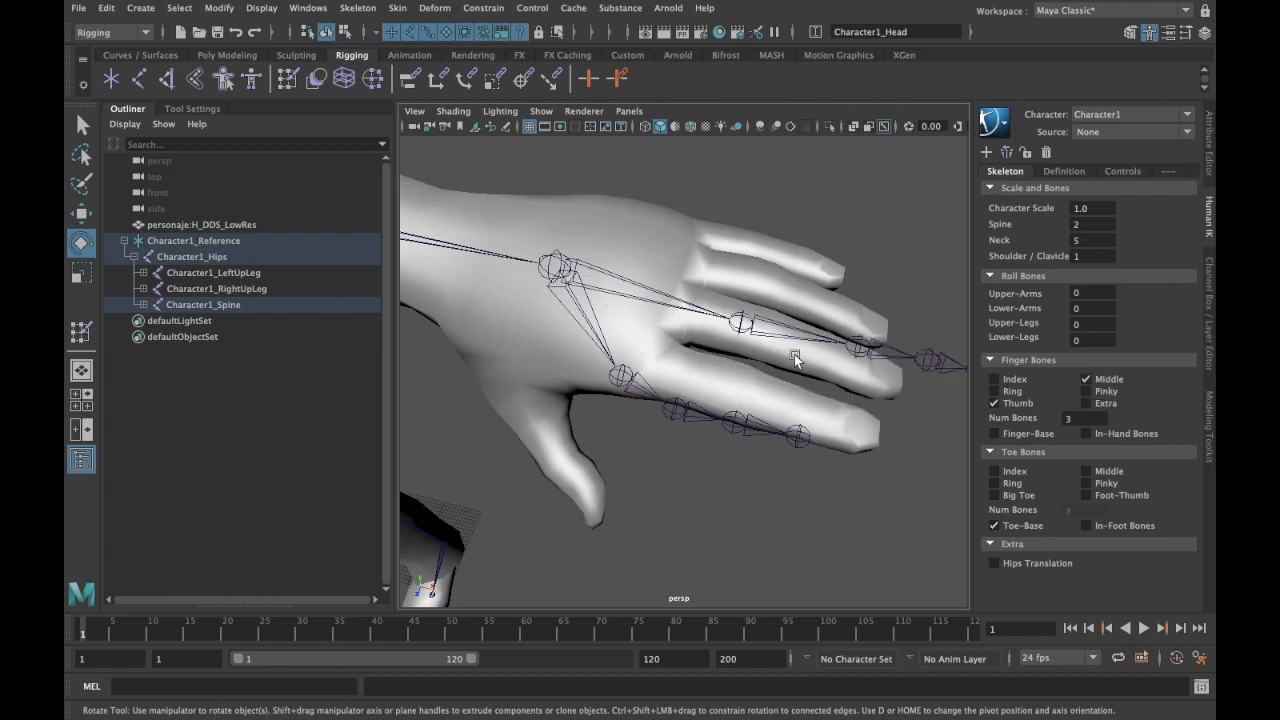
{"action": "scroll", "coordinate": [794, 354], "scroll_direction": "down", "scroll_amount": 5}
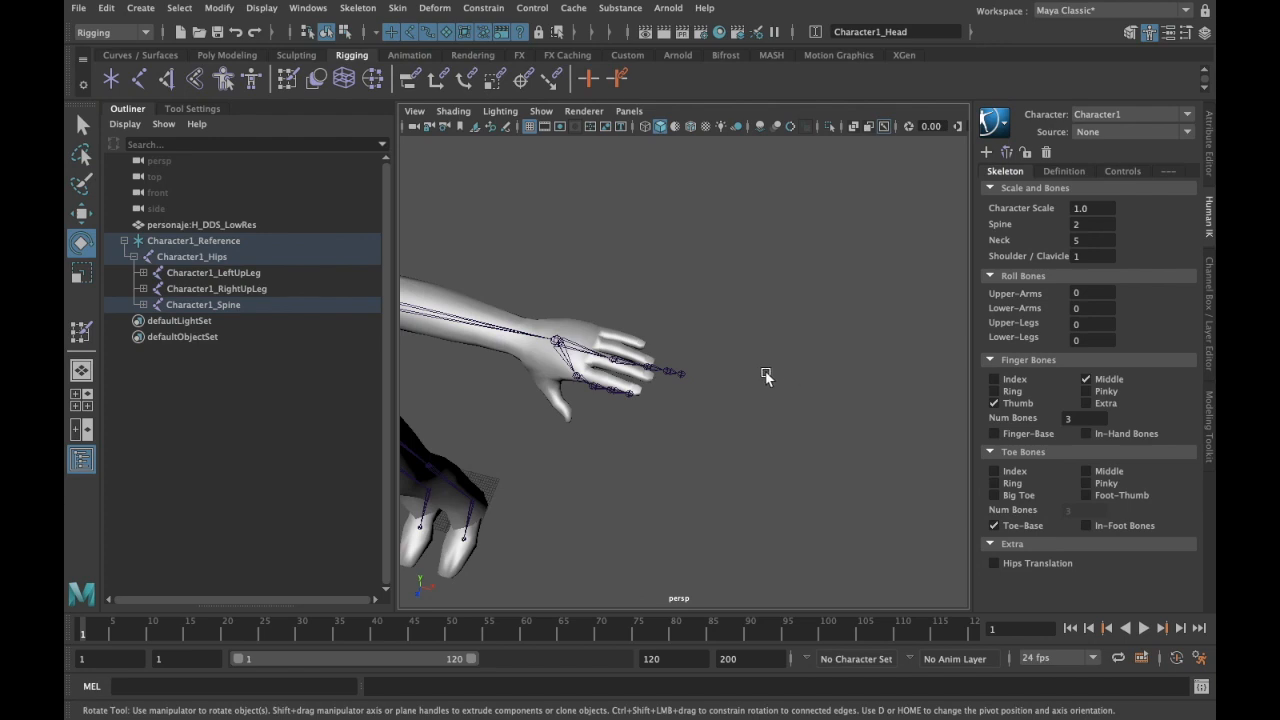
{"action": "left_click", "coordinate": [1087, 391]}
{"action": "left_click", "coordinate": [994, 380]}
{"action": "left_click", "coordinate": [994, 391]}
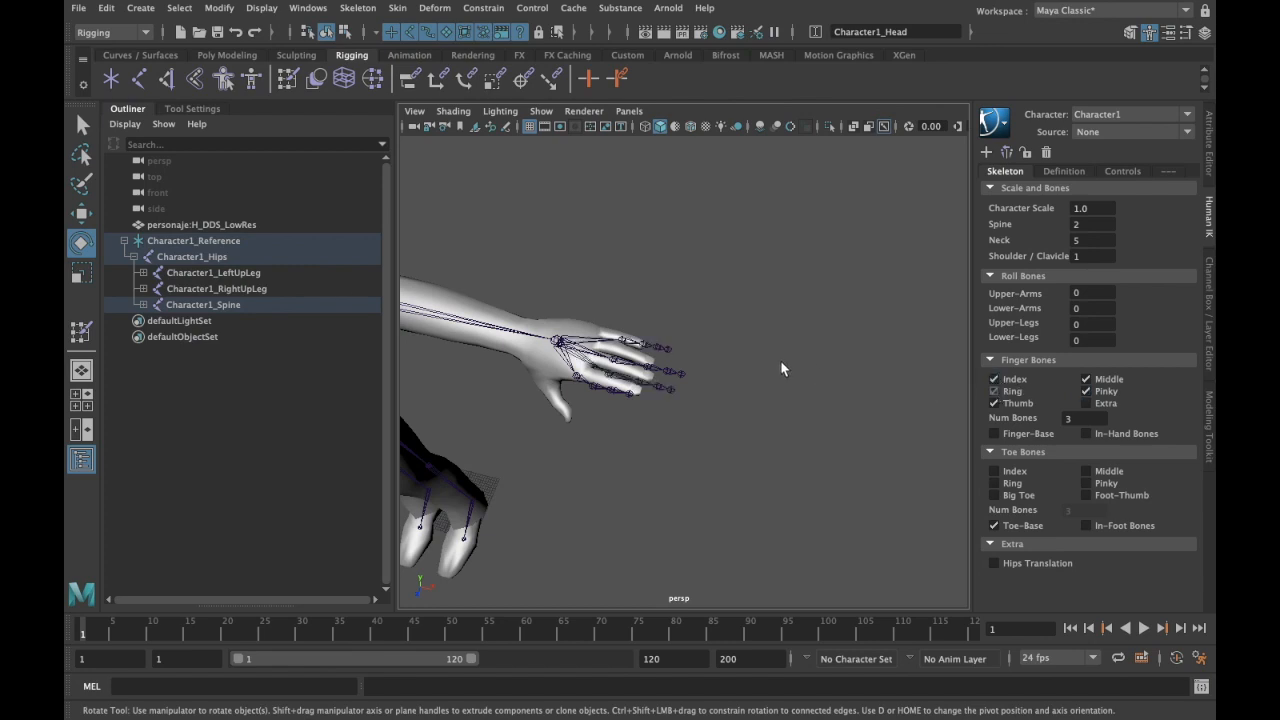
Step: Try adding the Extra finger bones to the hand, and turn them back off
{"action": "scroll", "coordinate": [689, 320], "scroll_direction": "up", "scroll_amount": 5}
{"action": "middle_click_drag", "start_coordinate": [735, 328], "coordinate": [790, 316], "text": "alt"}
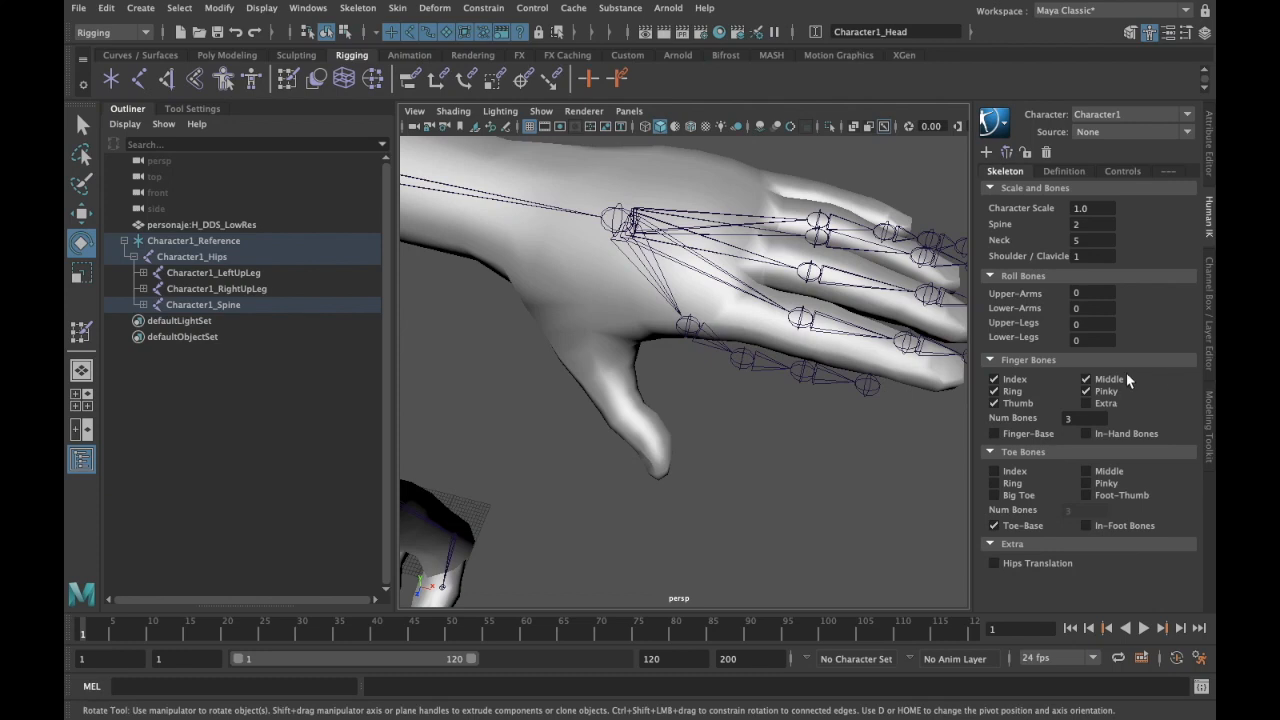
{"action": "left_click", "coordinate": [1086, 402]}
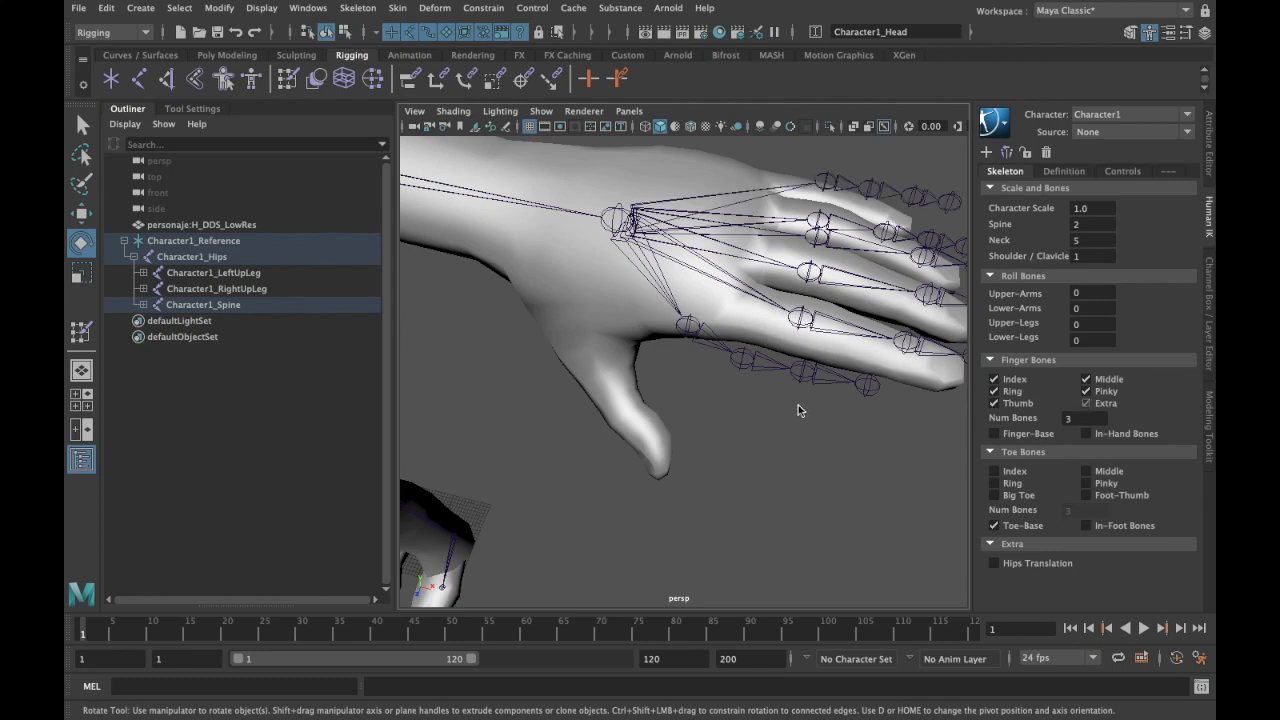
{"action": "middle_click_drag", "start_coordinate": [848, 405], "coordinate": [811, 405], "text": "alt"}
Step: Try the fingers with Num Bones set to 2, and set it back to 3
{"action": "left_click_drag", "start_coordinate": [1096, 417], "coordinate": [995, 415]}
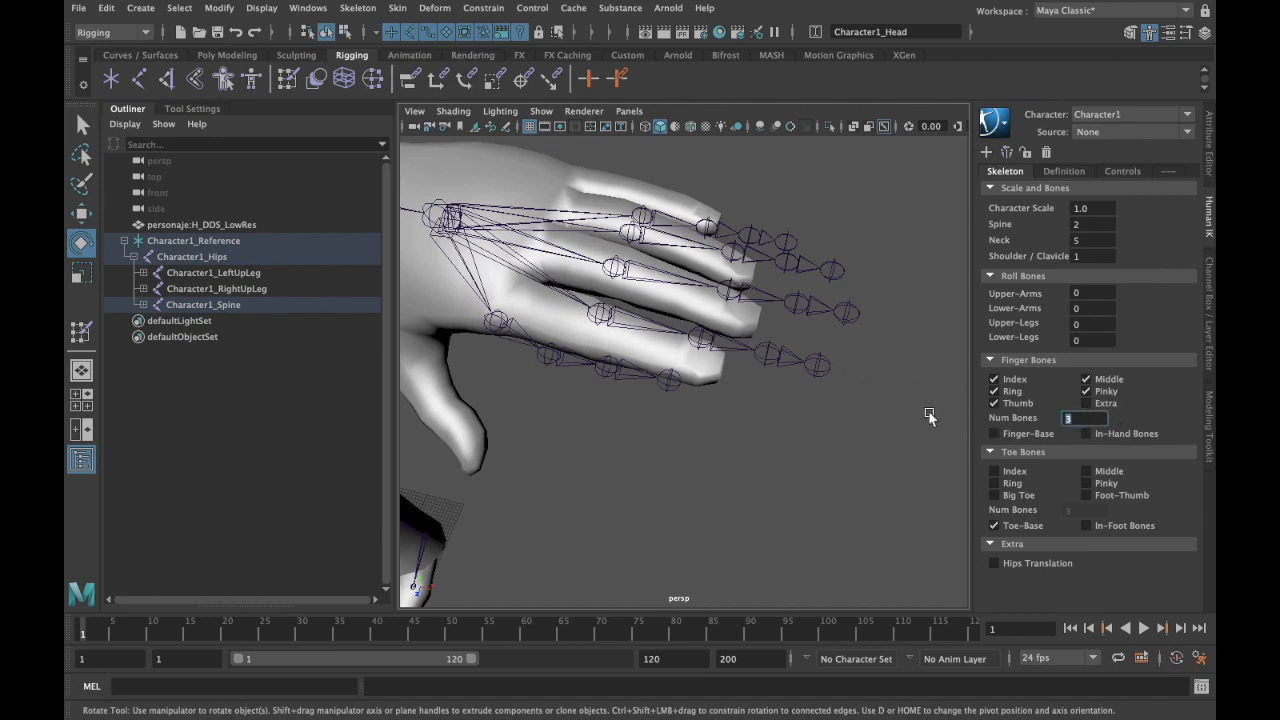
{"action": "key", "text": "Return"}
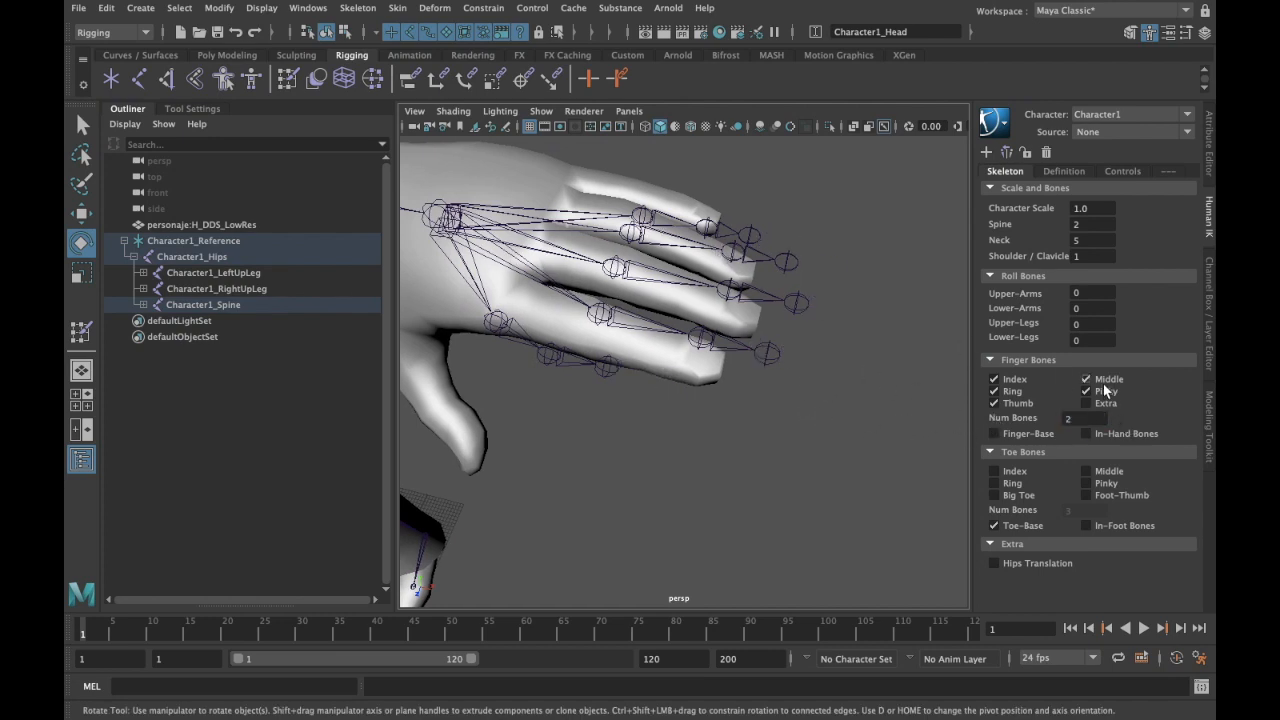
{"action": "key", "text": "Return"}
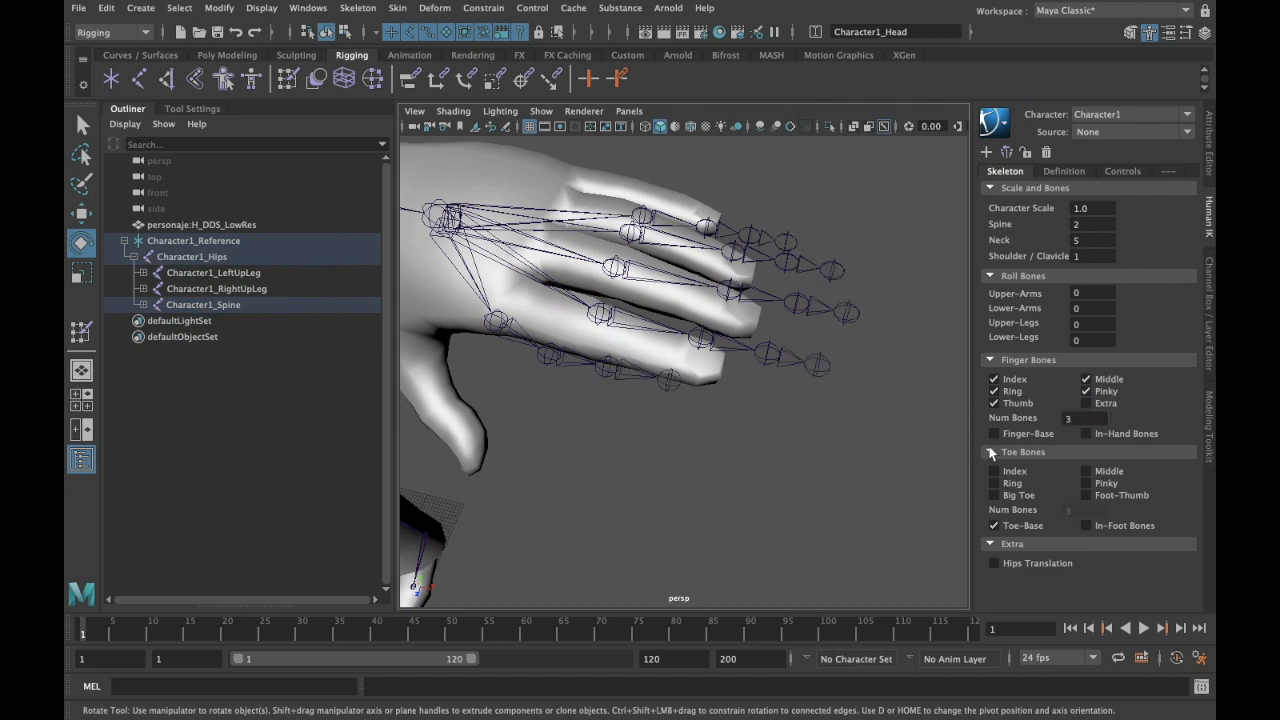
Step: Try the Finger-Base and In-Hand Bones options on the hand, leaving both turned off
{"action": "middle_click_drag", "start_coordinate": [807, 428], "coordinate": [797, 526], "text": "alt"}
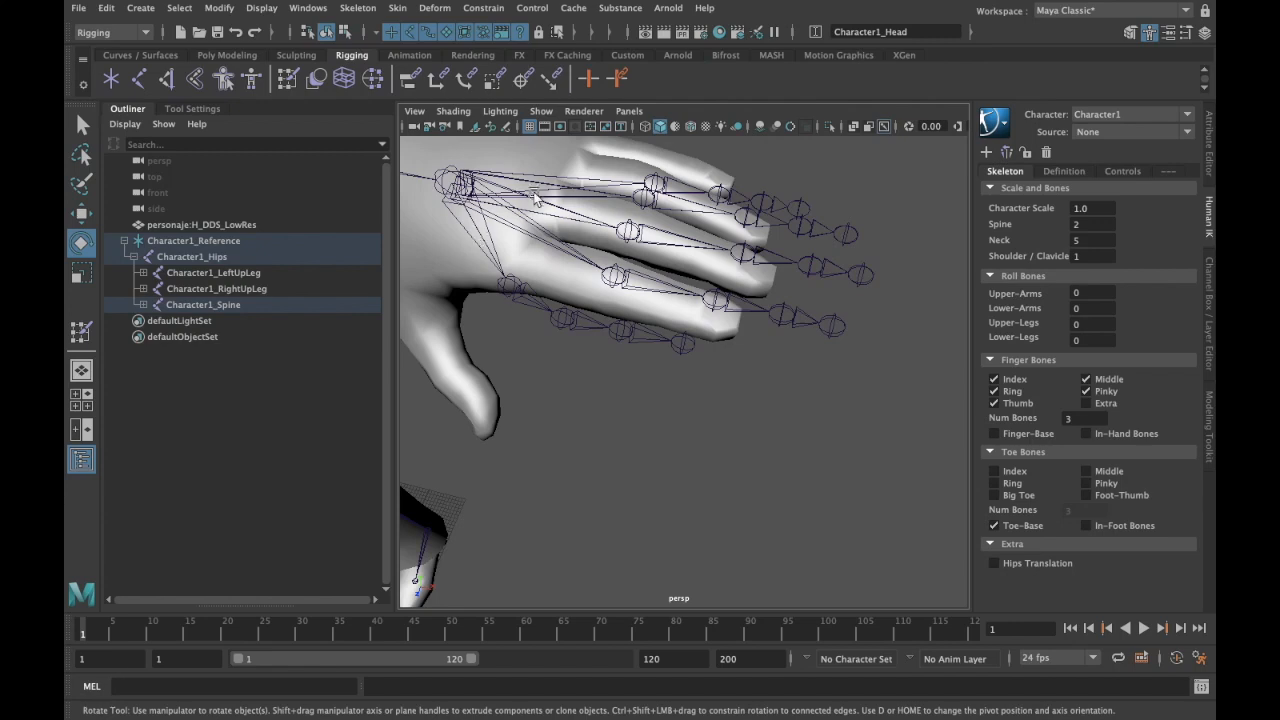
{"action": "left_click", "coordinate": [994, 434]}
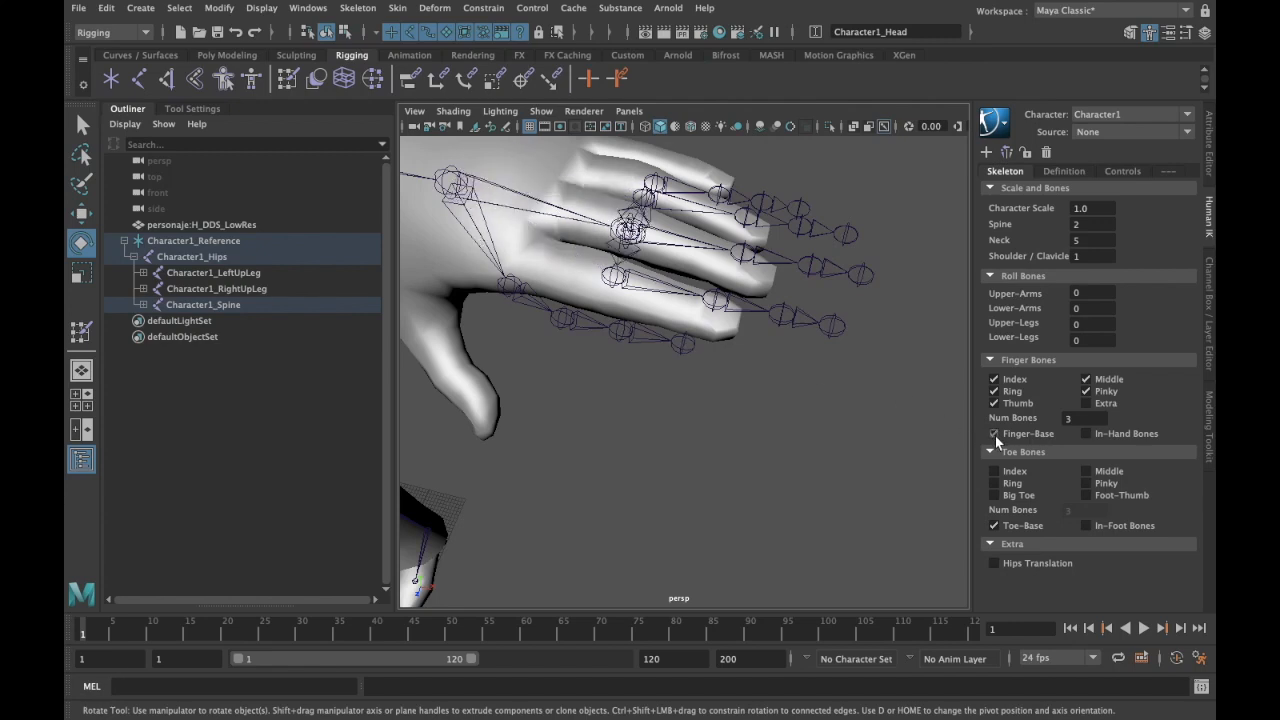
{"action": "left_click", "coordinate": [1086, 434]}
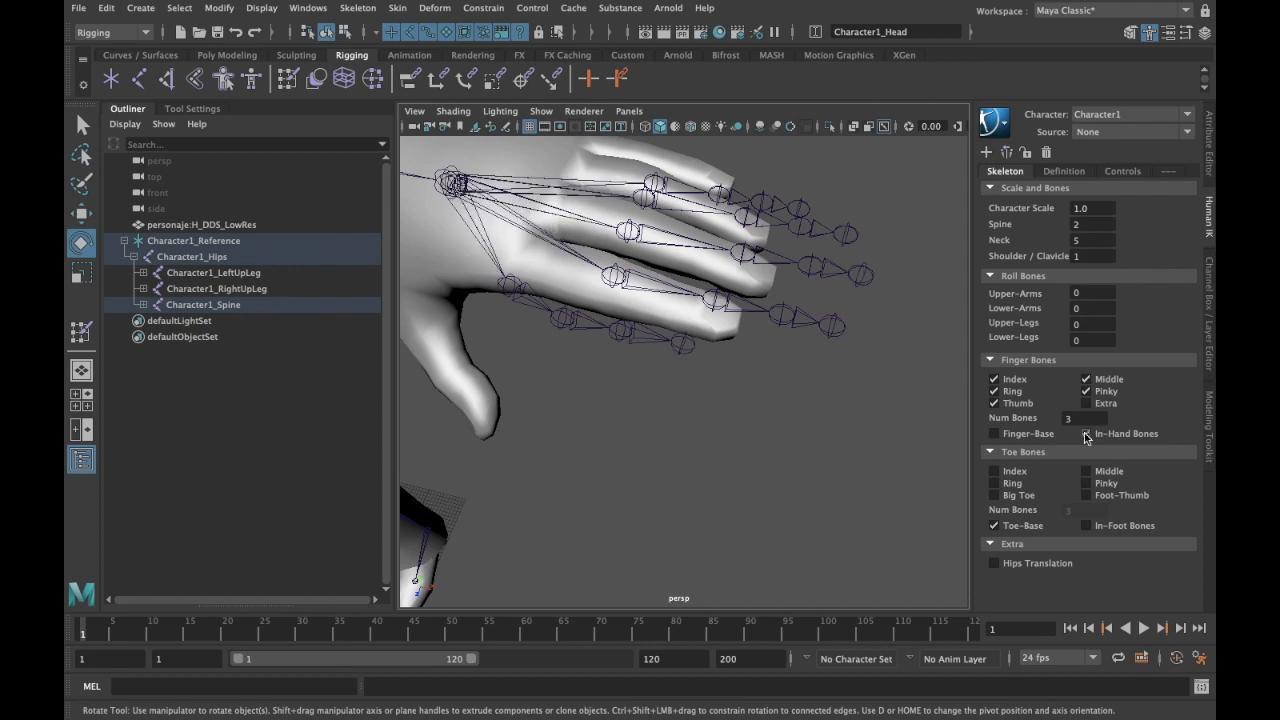
{"action": "middle_click_drag", "start_coordinate": [620, 433], "coordinate": [709, 401], "text": "alt"}
Step: Examine the whole skeleton inside the body from several angles, including the hips joint
{"action": "left_click_drag", "start_coordinate": [651, 448], "coordinate": [777, 403], "text": "alt"}
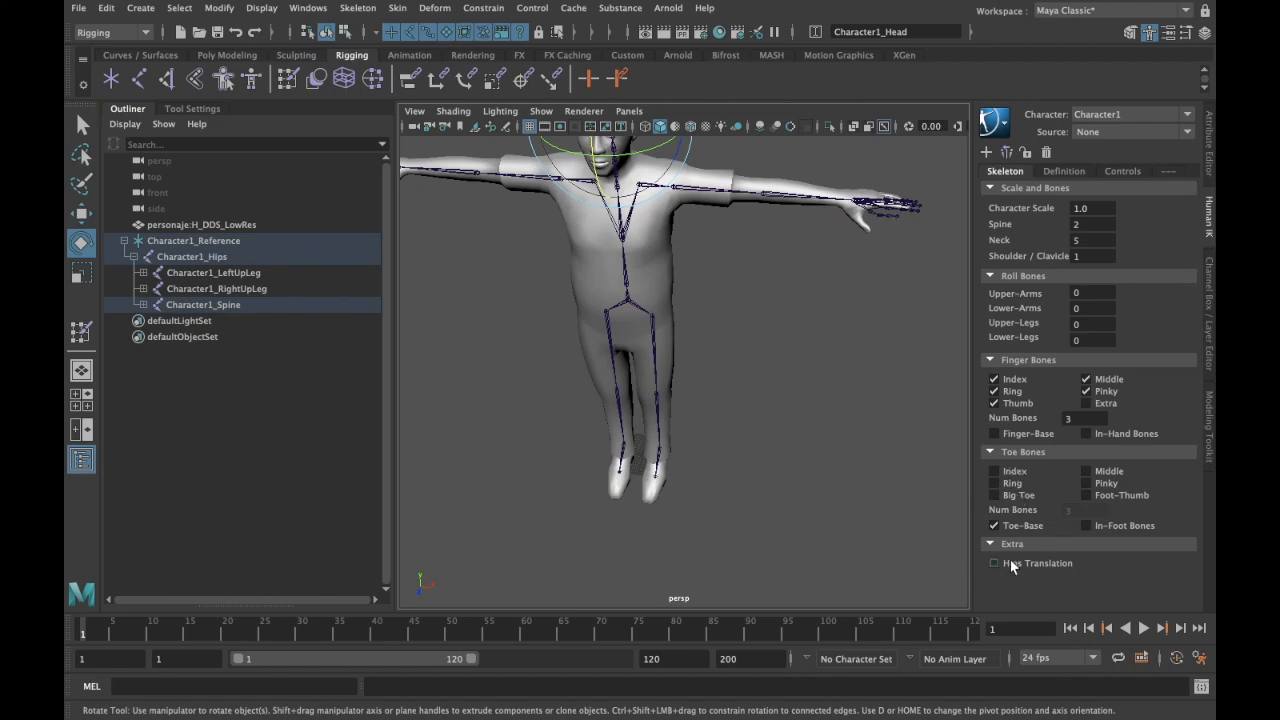
{"action": "right_click_drag", "start_coordinate": [766, 331], "coordinate": [777, 373], "text": "alt"}
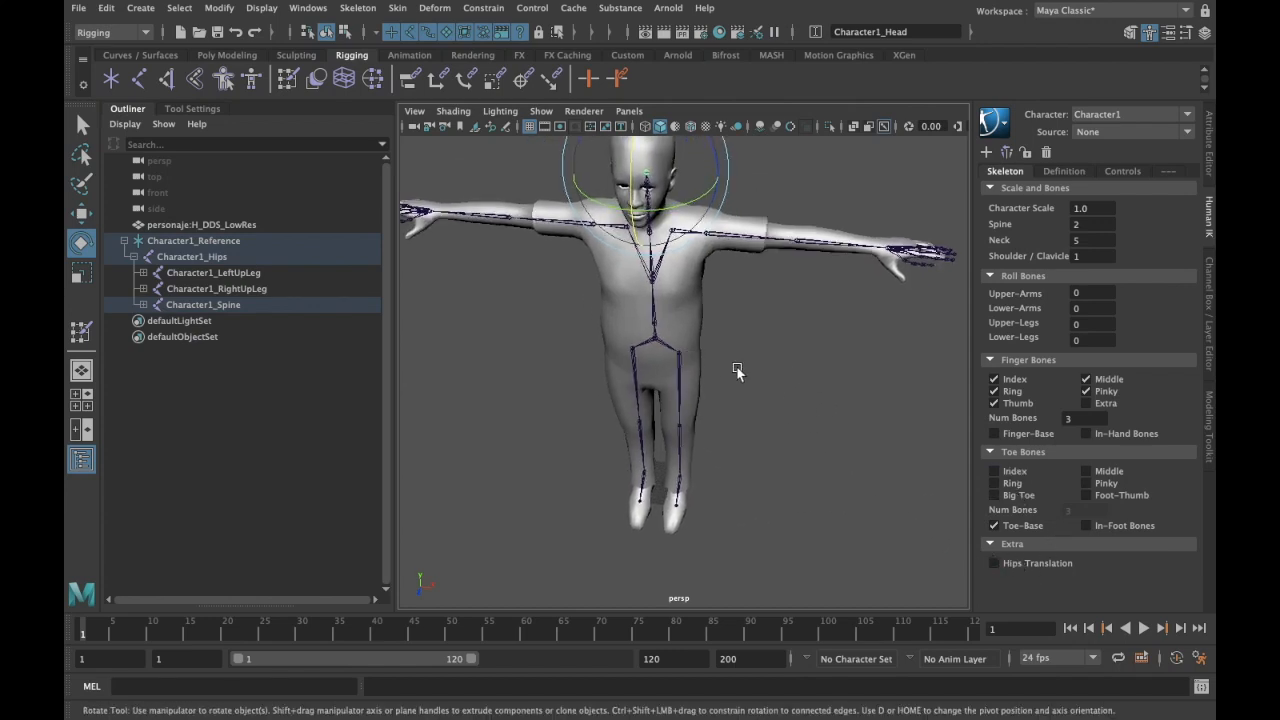
{"action": "left_click", "coordinate": [652, 341]}
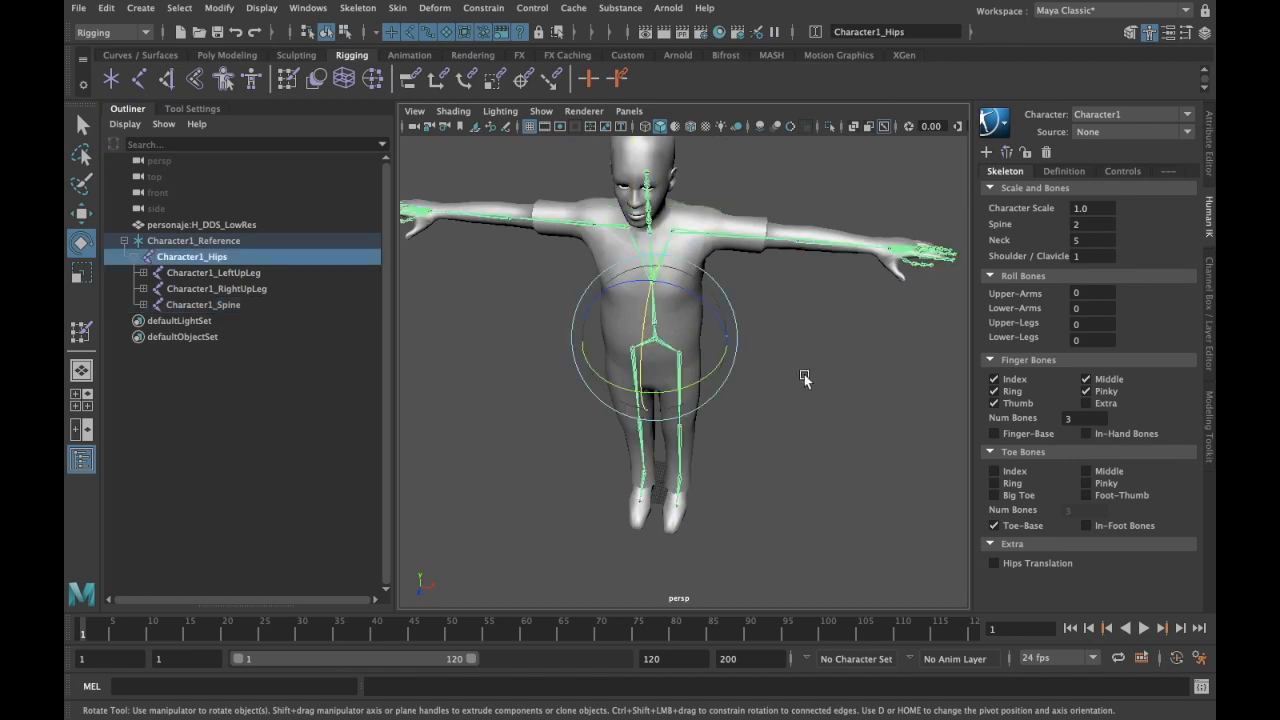
{"action": "left_click_drag", "start_coordinate": [726, 360], "coordinate": [772, 376], "text": "alt"}
{"action": "key", "text": "w"}
{"action": "left_click_drag", "start_coordinate": [607, 365], "coordinate": [888, 340], "text": "alt"}
{"action": "left_click", "coordinate": [794, 353]}
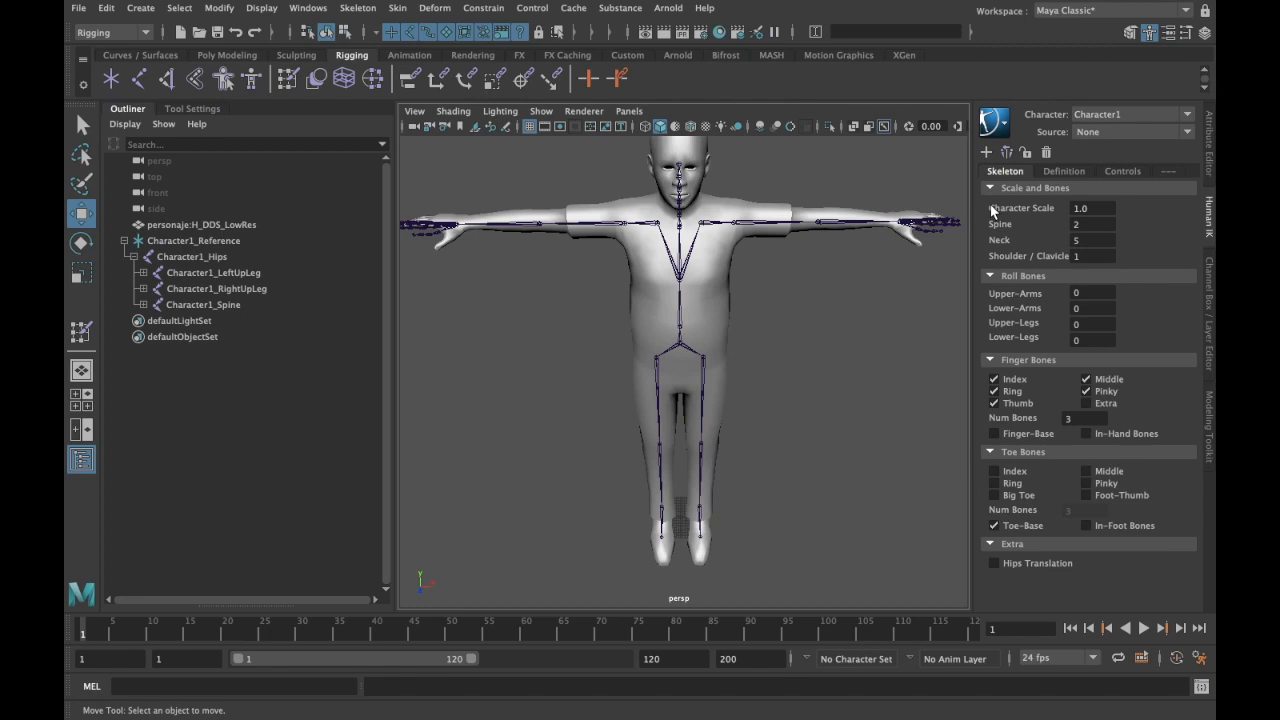
{"action": "scroll", "coordinate": [763, 327], "scroll_direction": "down", "scroll_amount": 3}
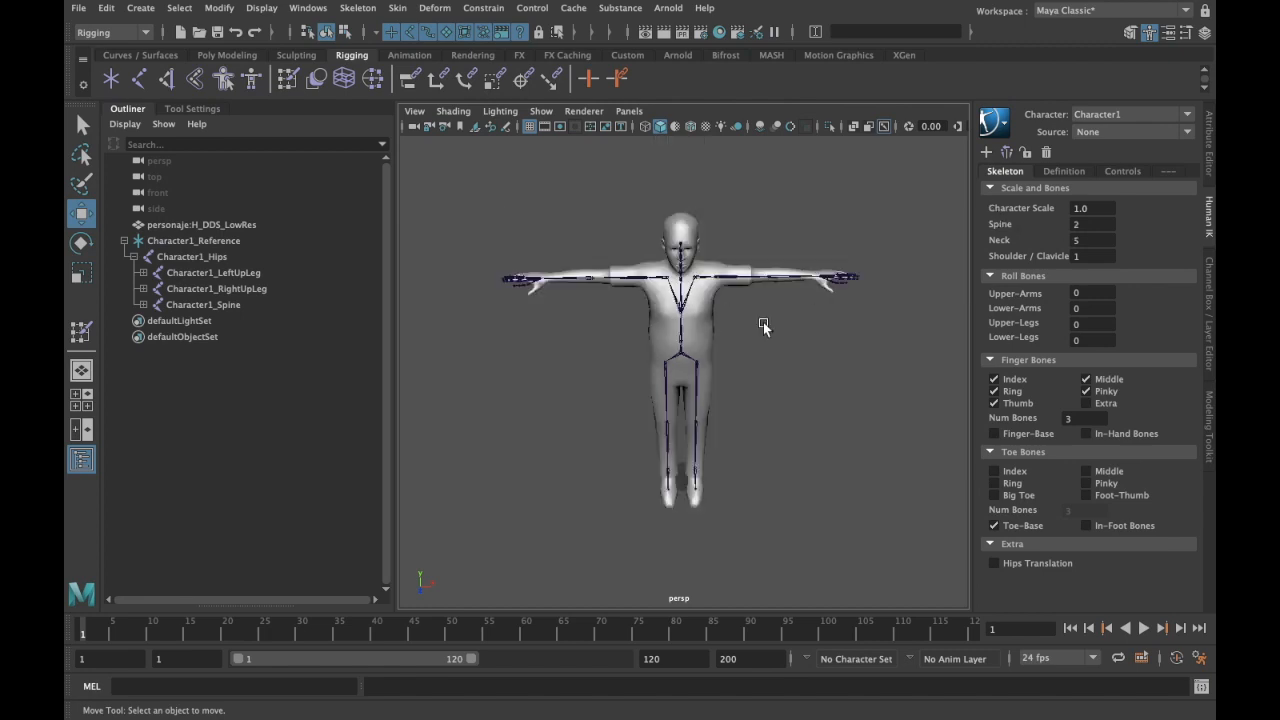
{"action": "middle_click_drag", "start_coordinate": [777, 331], "coordinate": [777, 327], "text": "alt"}
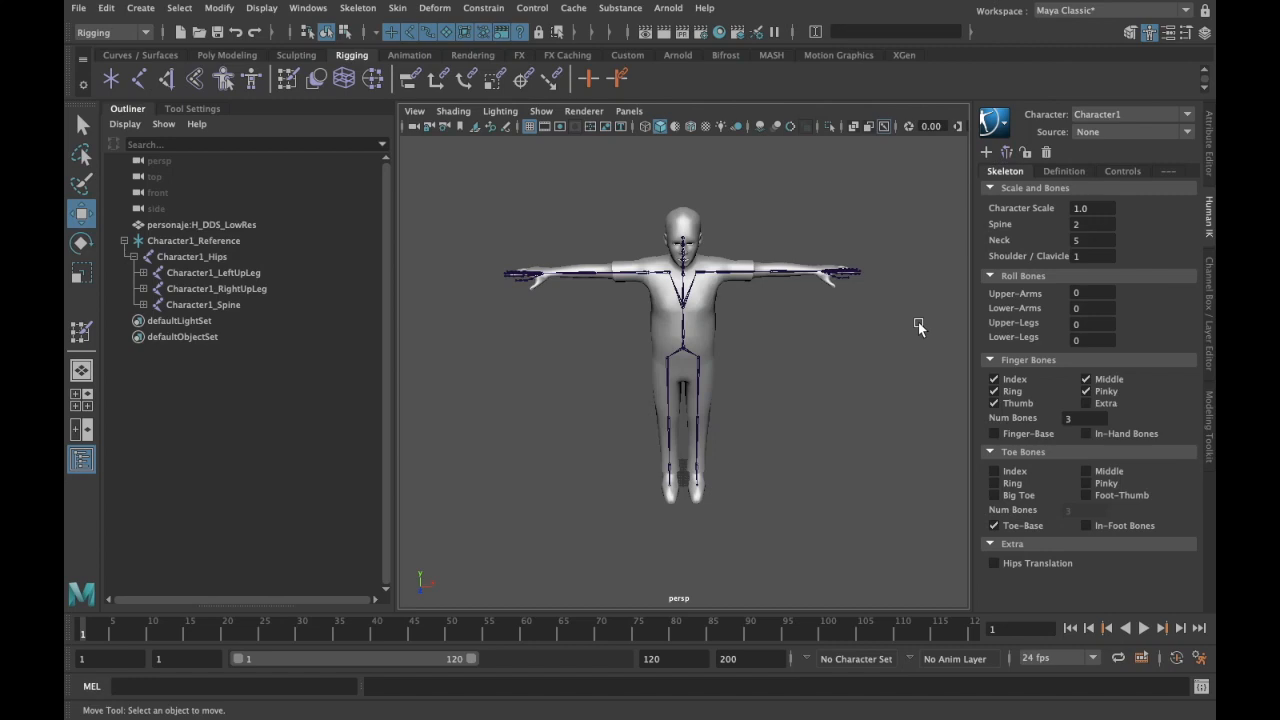
Step: Show the four-view layout and turn on X-Ray Joints in the top view, trying X-Ray and switching it off again
{"action": "key", "text": "space"}
{"action": "scroll", "coordinate": [540, 245], "scroll_direction": "down", "scroll_amount": 5}
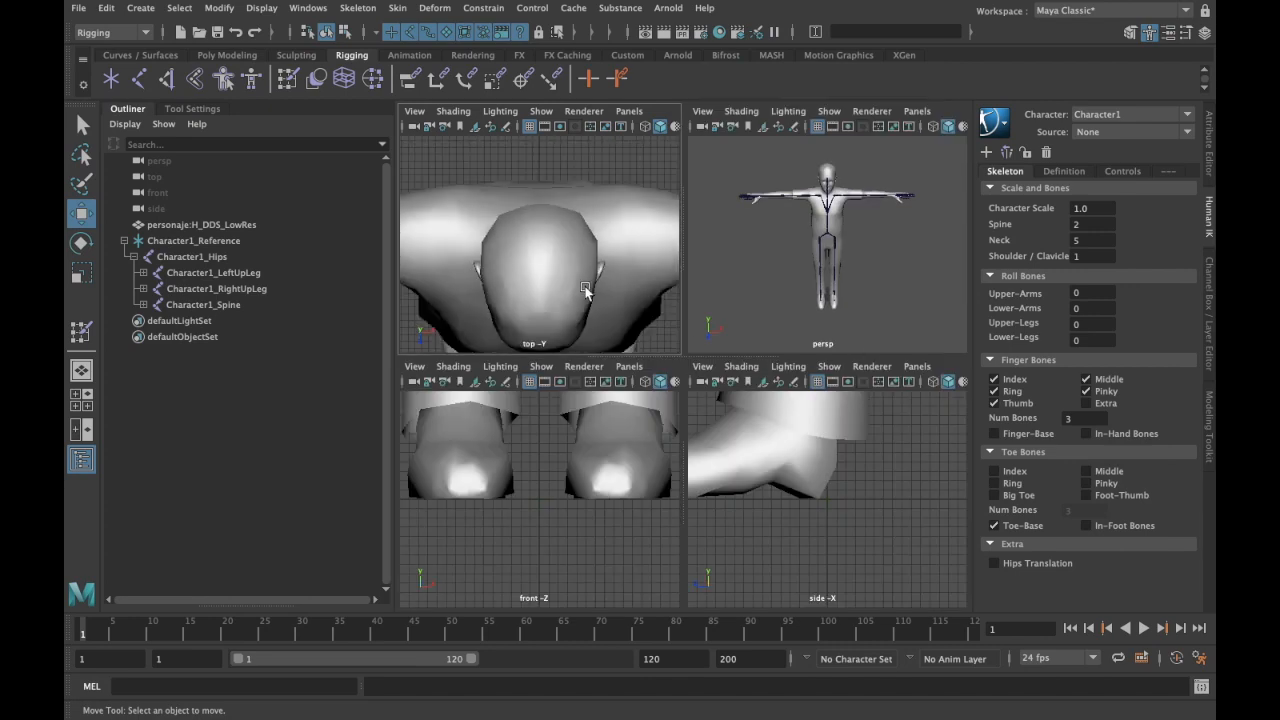
{"action": "left_click", "coordinate": [452, 111]}
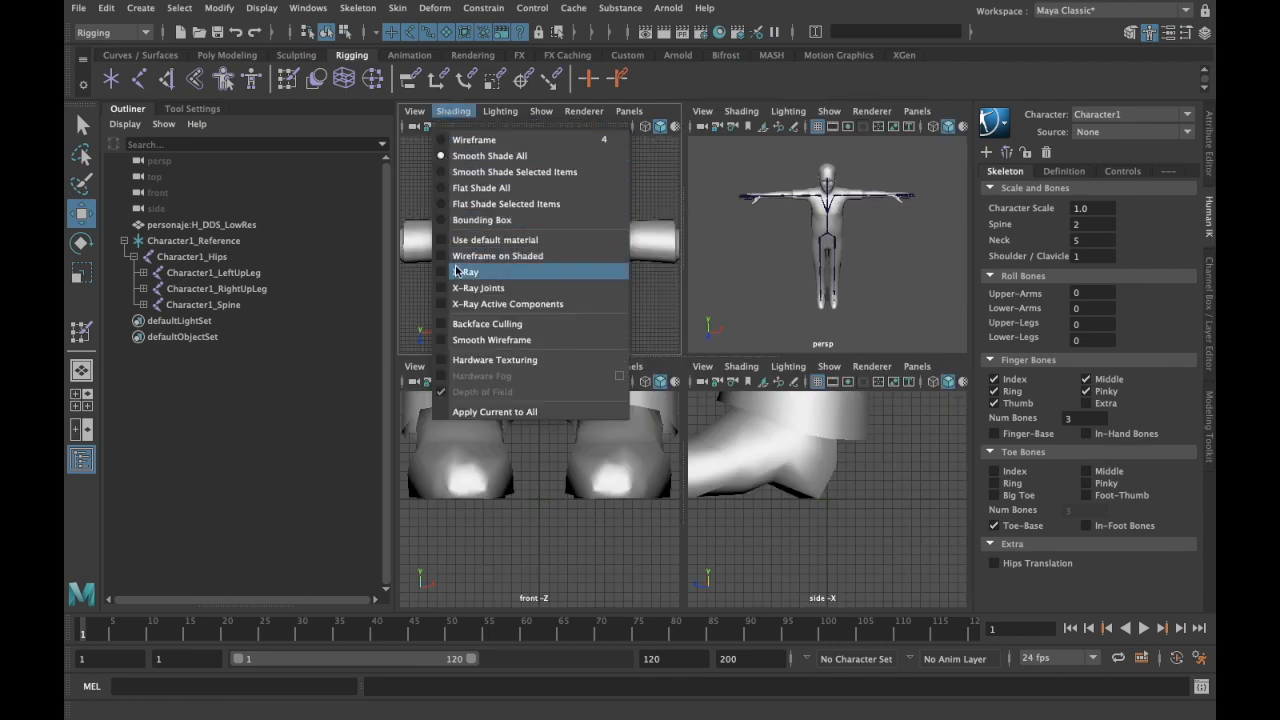
{"action": "left_click", "coordinate": [457, 271]}
{"action": "left_click", "coordinate": [453, 111]}
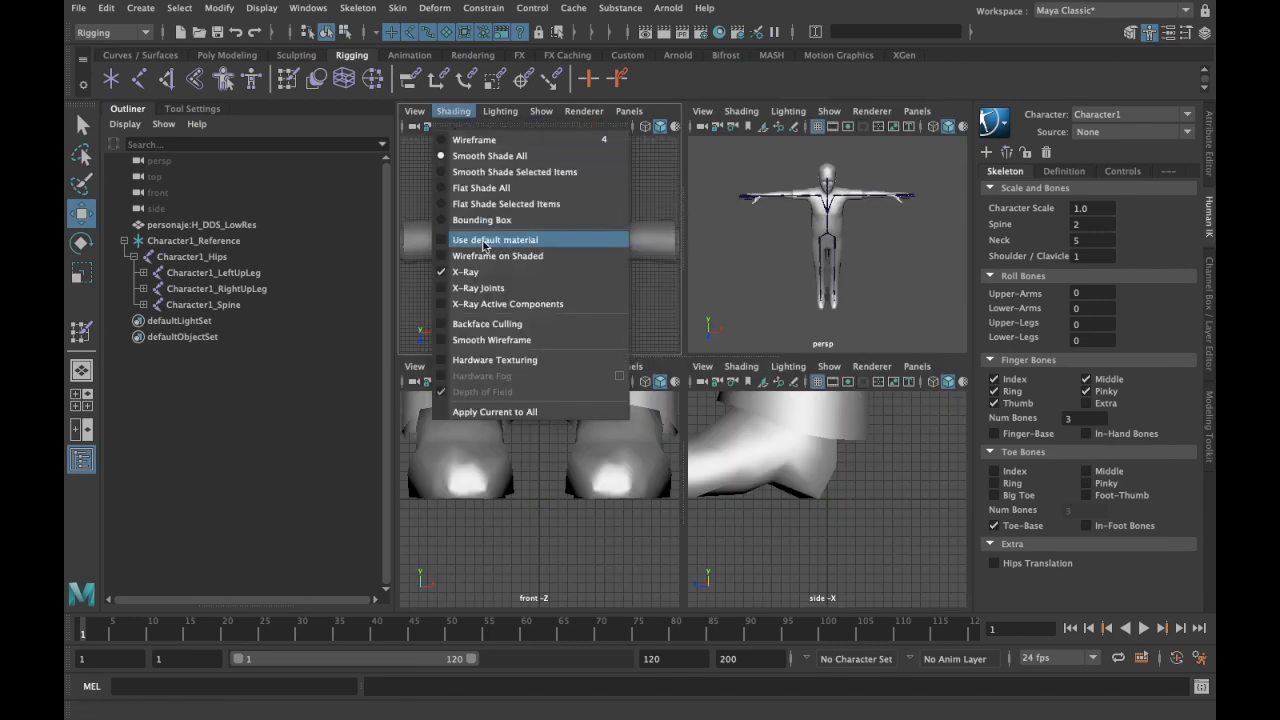
{"action": "left_click", "coordinate": [480, 287]}
{"action": "left_click", "coordinate": [453, 111]}
{"action": "left_click", "coordinate": [466, 271]}
Step: Turn on X-Ray Joints in the front and side views
{"action": "left_click", "coordinate": [466, 366]}
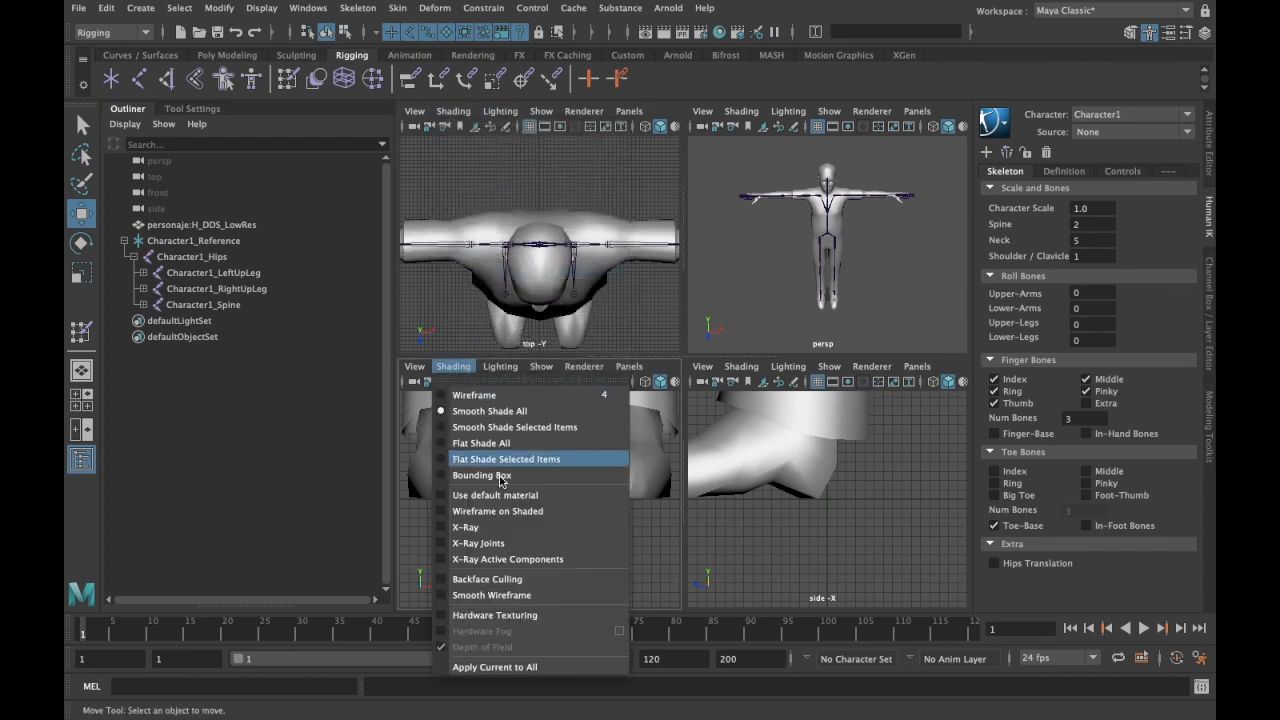
{"action": "left_click", "coordinate": [521, 545]}
{"action": "left_click", "coordinate": [741, 366]}
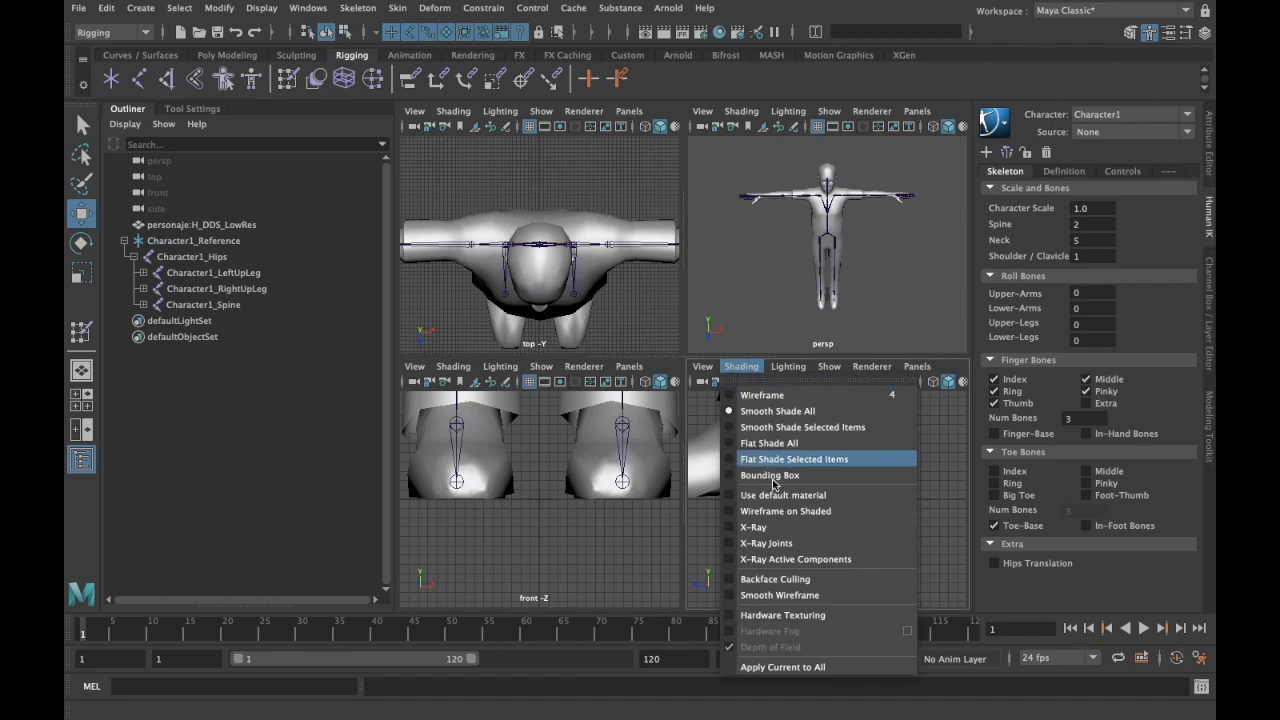
{"action": "left_click", "coordinate": [778, 546]}
Step: Move the character mesh back along Z in the side view to about -3.04 so the legs fit around the skeleton
{"action": "scroll", "coordinate": [828, 517], "scroll_direction": "down", "scroll_amount": 3}
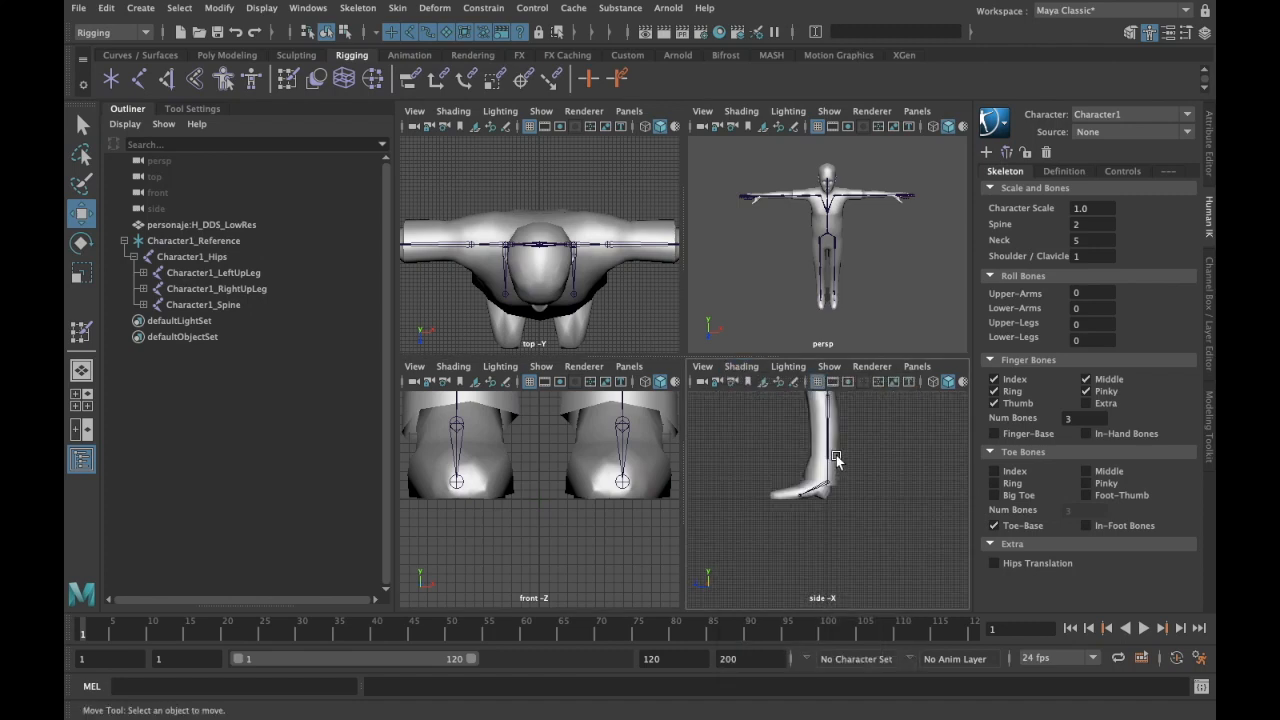
{"action": "scroll", "coordinate": [828, 517], "scroll_direction": "down", "scroll_amount": 3}
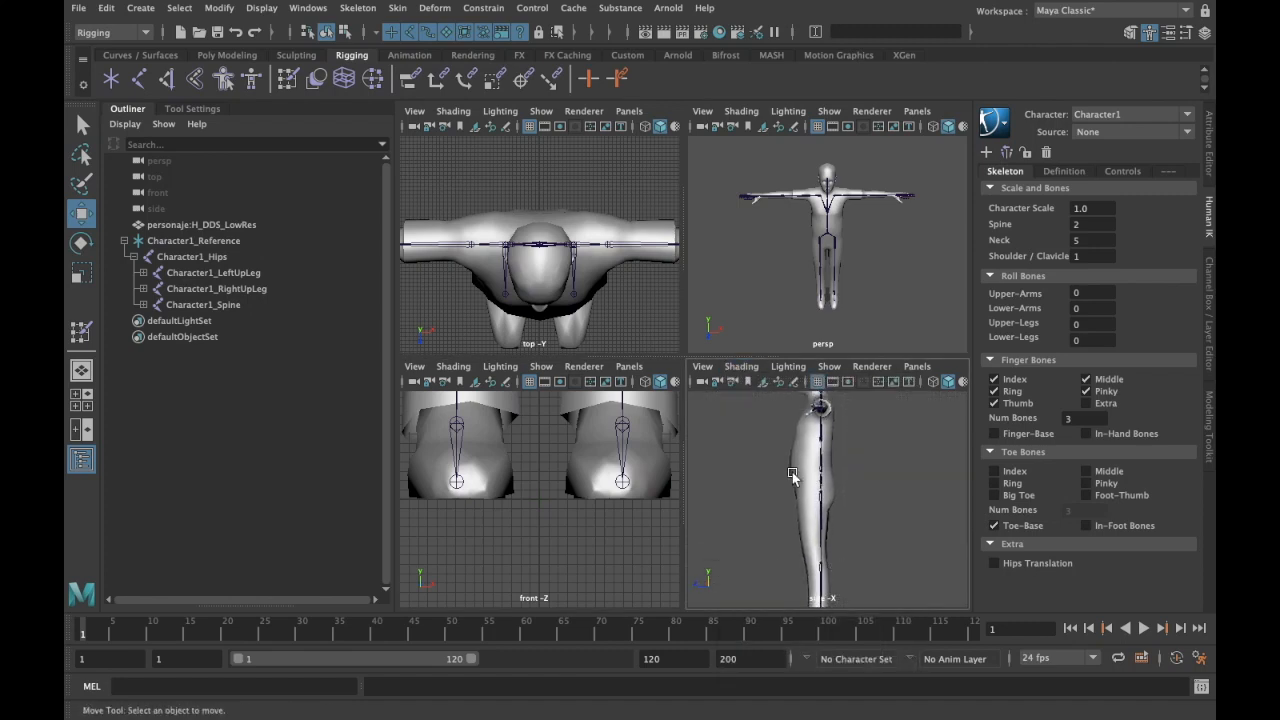
{"action": "left_click", "coordinate": [828, 517]}
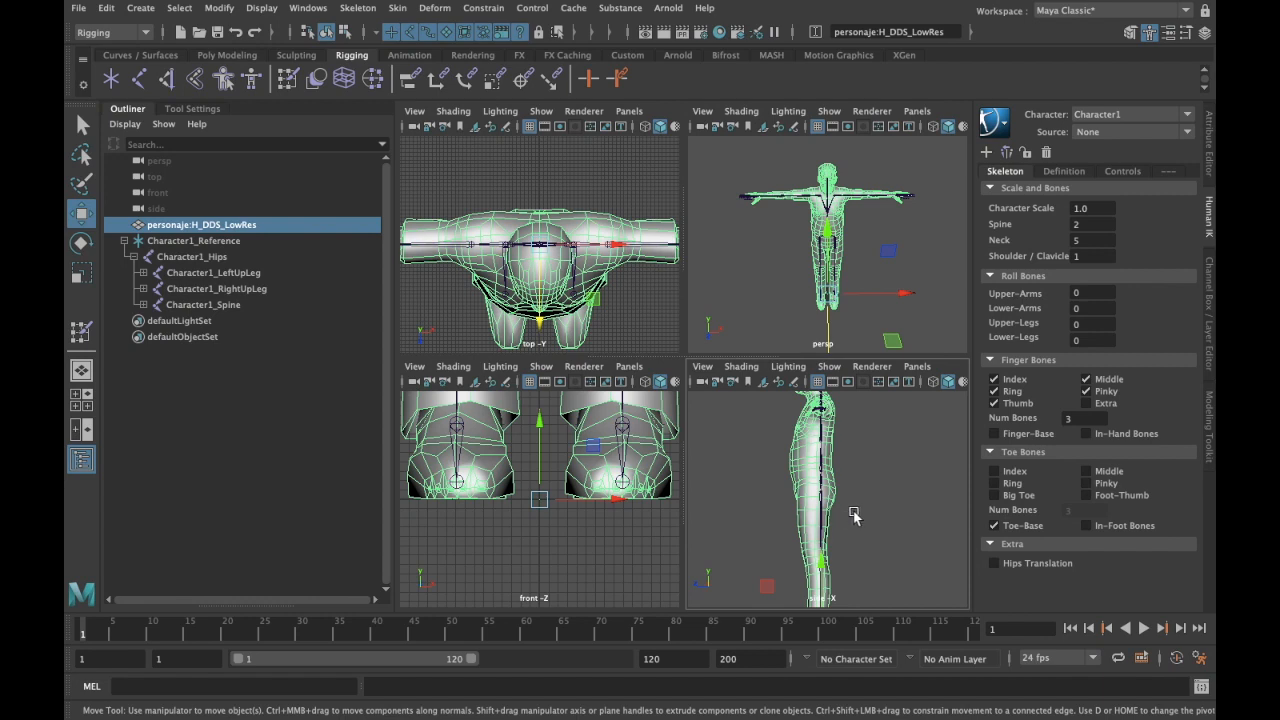
{"action": "middle_click_drag", "start_coordinate": [853, 515], "coordinate": [850, 450], "text": "alt"}
{"action": "left_click_drag", "start_coordinate": [744, 567], "coordinate": [749, 565]}
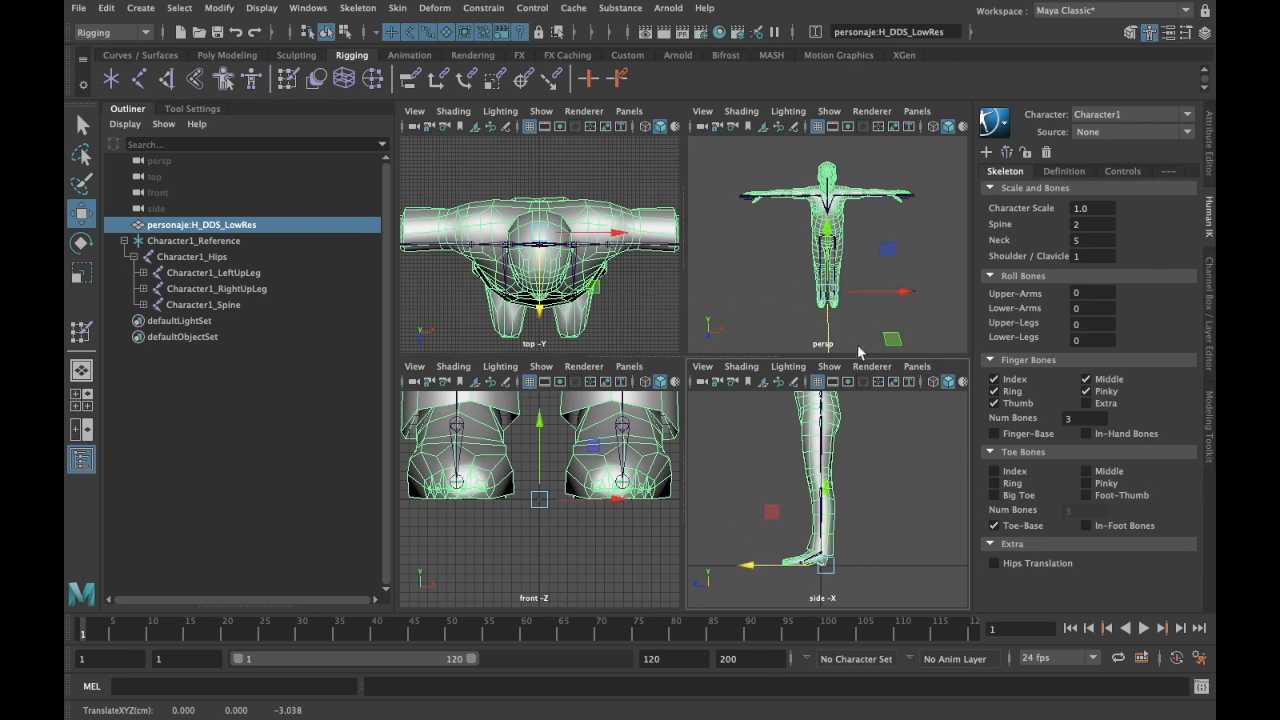
Step: Examine the skeleton's alignment with the mesh from head to feet in the side view, and return to the perspective view
{"action": "middle_click_drag", "start_coordinate": [867, 457], "coordinate": [849, 556], "text": "alt"}
{"action": "middle_click_drag", "start_coordinate": [849, 482], "coordinate": [848, 562], "text": "alt"}
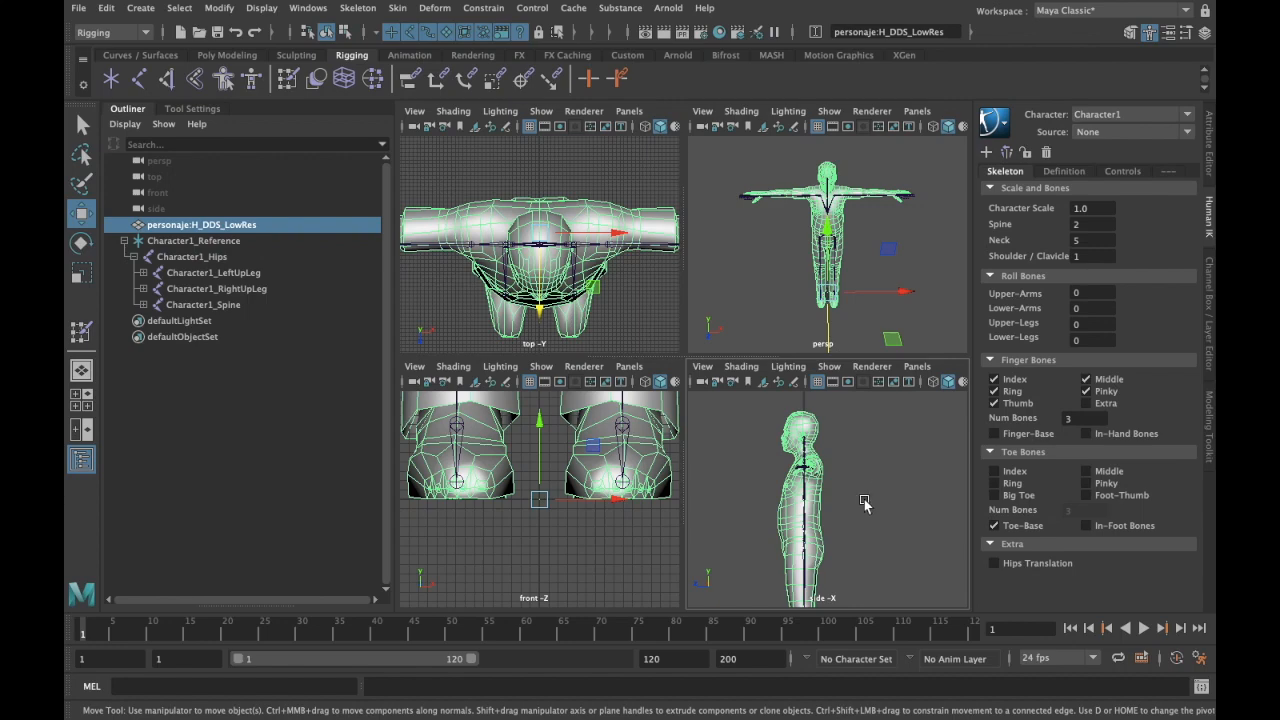
{"action": "key", "text": "space"}
{"action": "middle_click_drag", "start_coordinate": [757, 388], "coordinate": [800, 321], "text": "alt"}
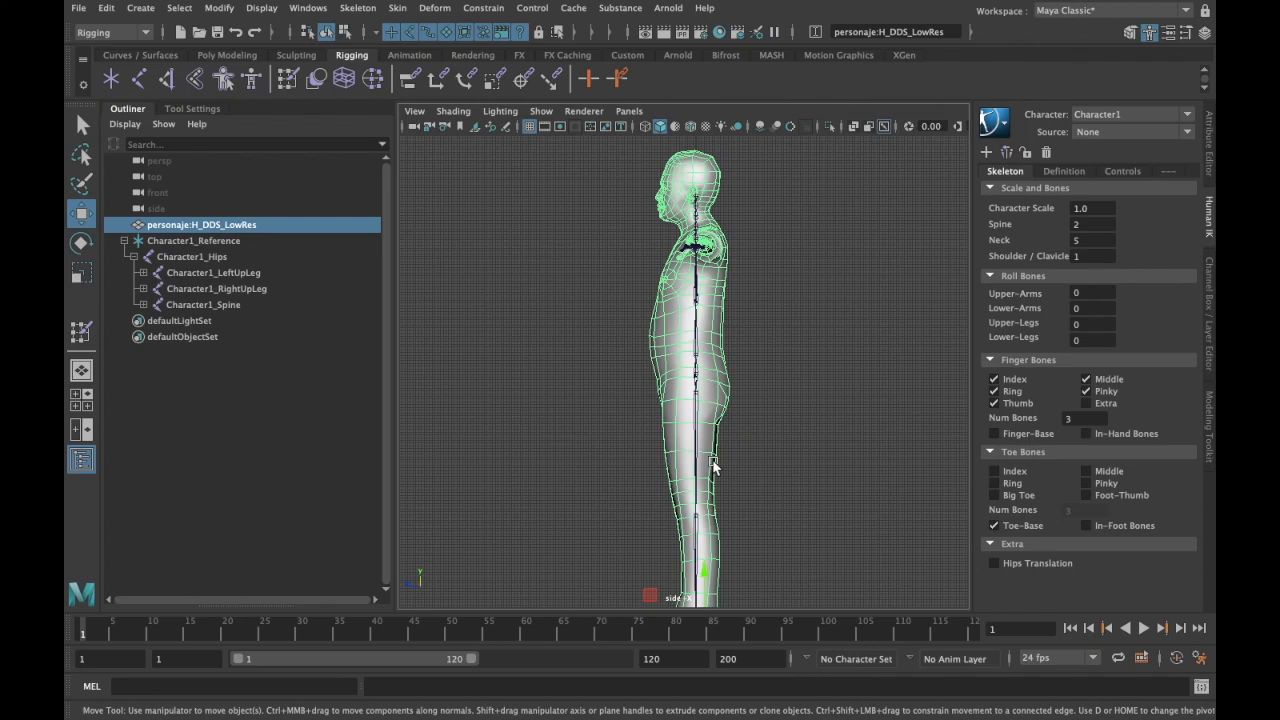
{"action": "key", "text": "space"}
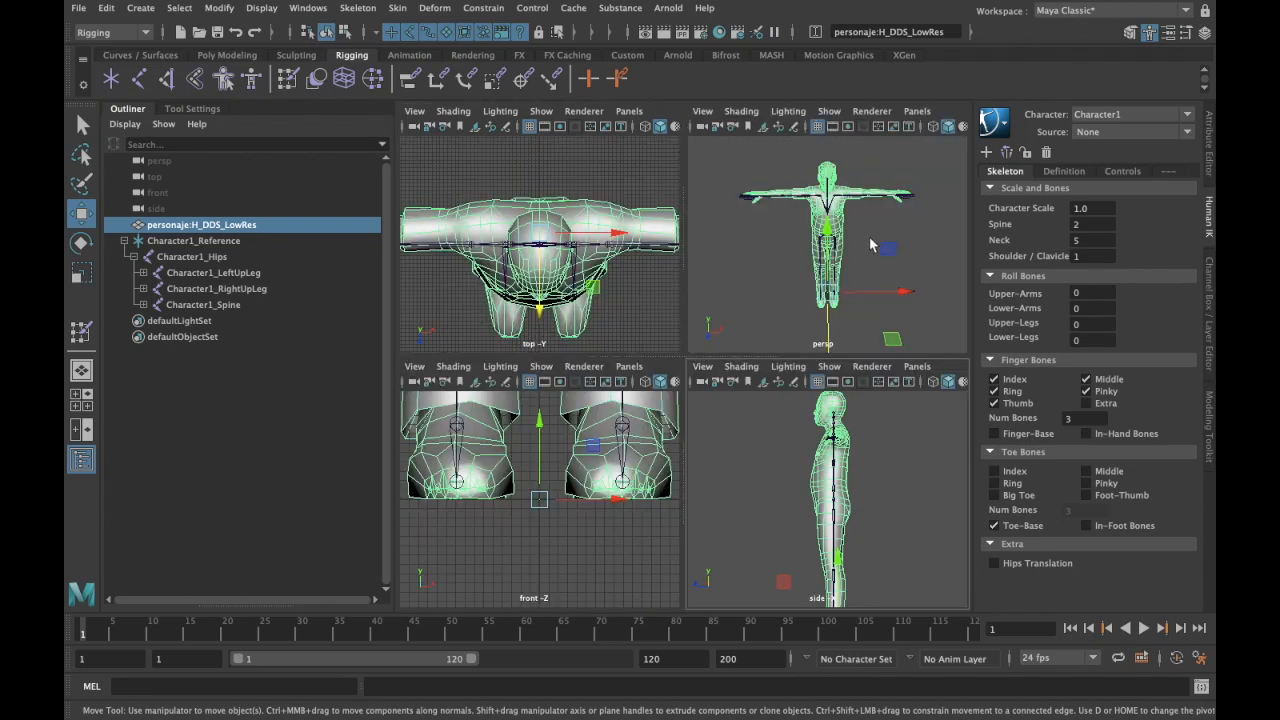
{"action": "key", "text": "space"}
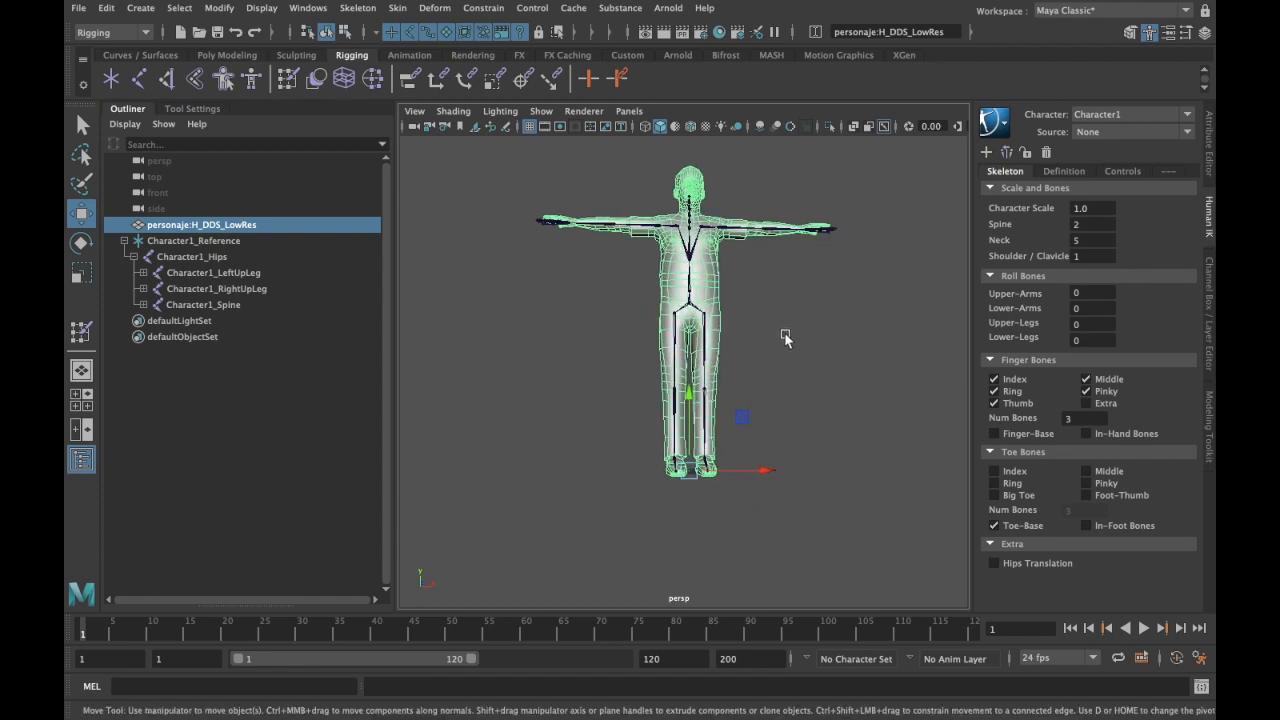
Step: Try lowering the hips joint vertically so the pelvis sits well below the character's crotch
{"action": "scroll", "coordinate": [789, 331], "scroll_direction": "up", "scroll_amount": 3}
{"action": "left_click", "coordinate": [717, 271]}
{"action": "left_click_drag", "start_coordinate": [886, 330], "coordinate": [778, 285], "text": "alt"}
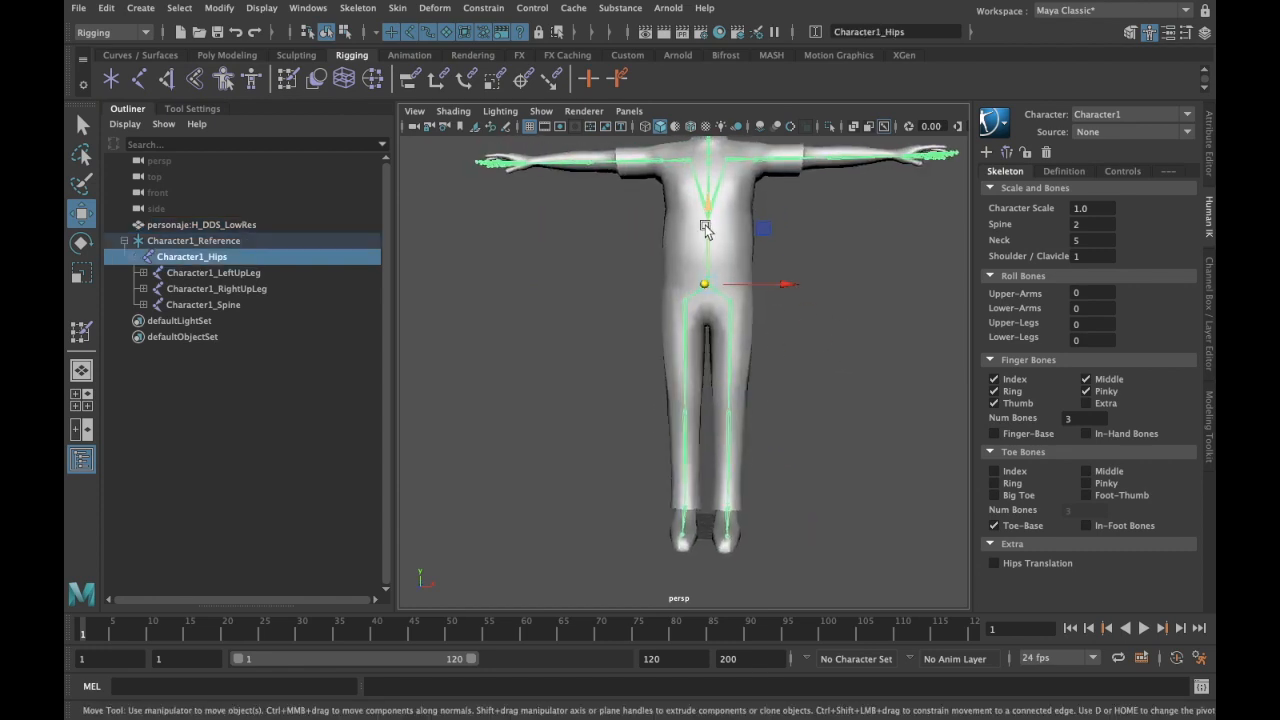
{"action": "left_click_drag", "start_coordinate": [706, 216], "coordinate": [711, 320]}
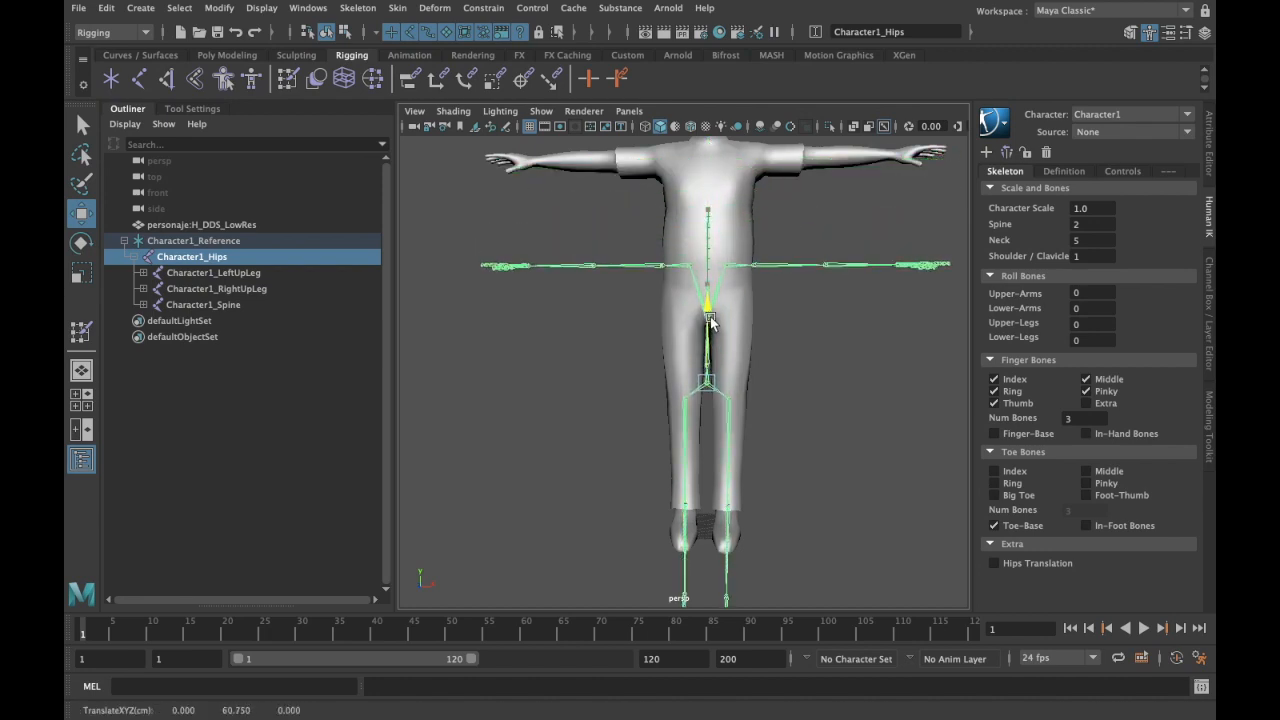
{"action": "middle_click_drag", "start_coordinate": [772, 417], "coordinate": [795, 367], "text": "alt"}
Step: Try raising the left and right knee joints together to shorten the upper legs
{"action": "left_click", "coordinate": [708, 445]}
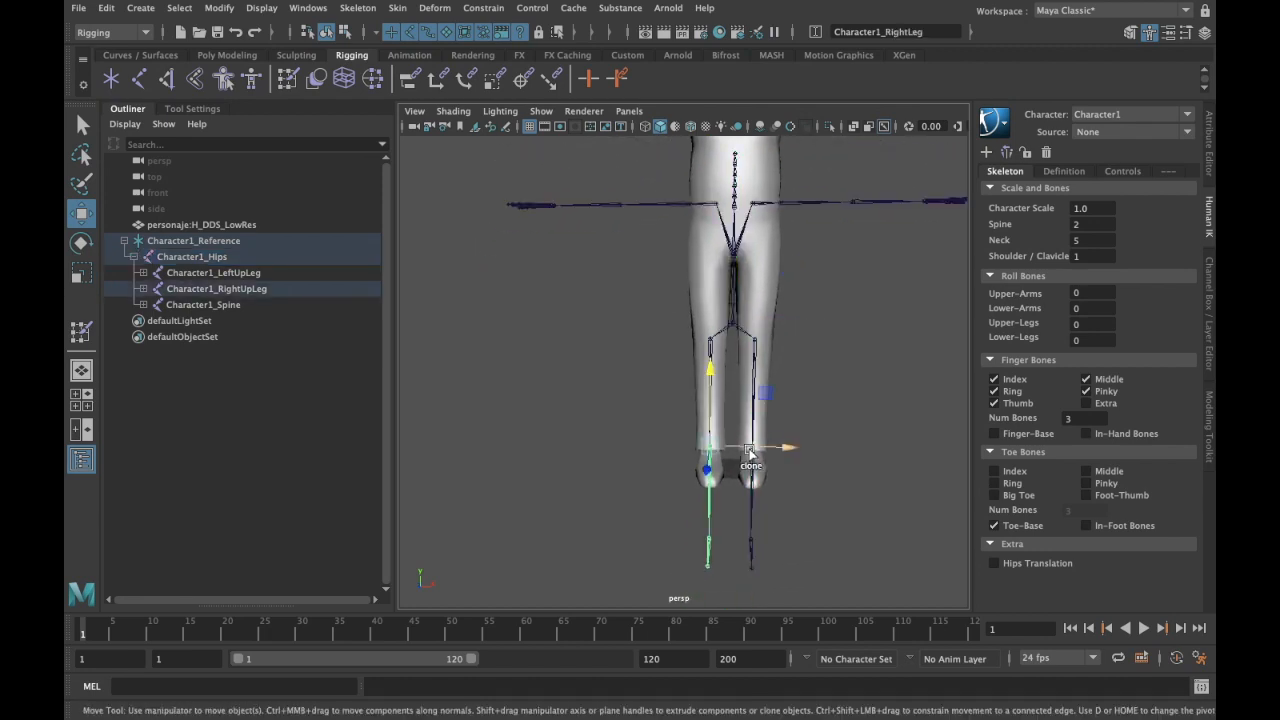
{"action": "left_click", "coordinate": [826, 475]}
{"action": "left_click", "coordinate": [752, 448]}
{"action": "left_click", "coordinate": [711, 446], "text": "shift"}
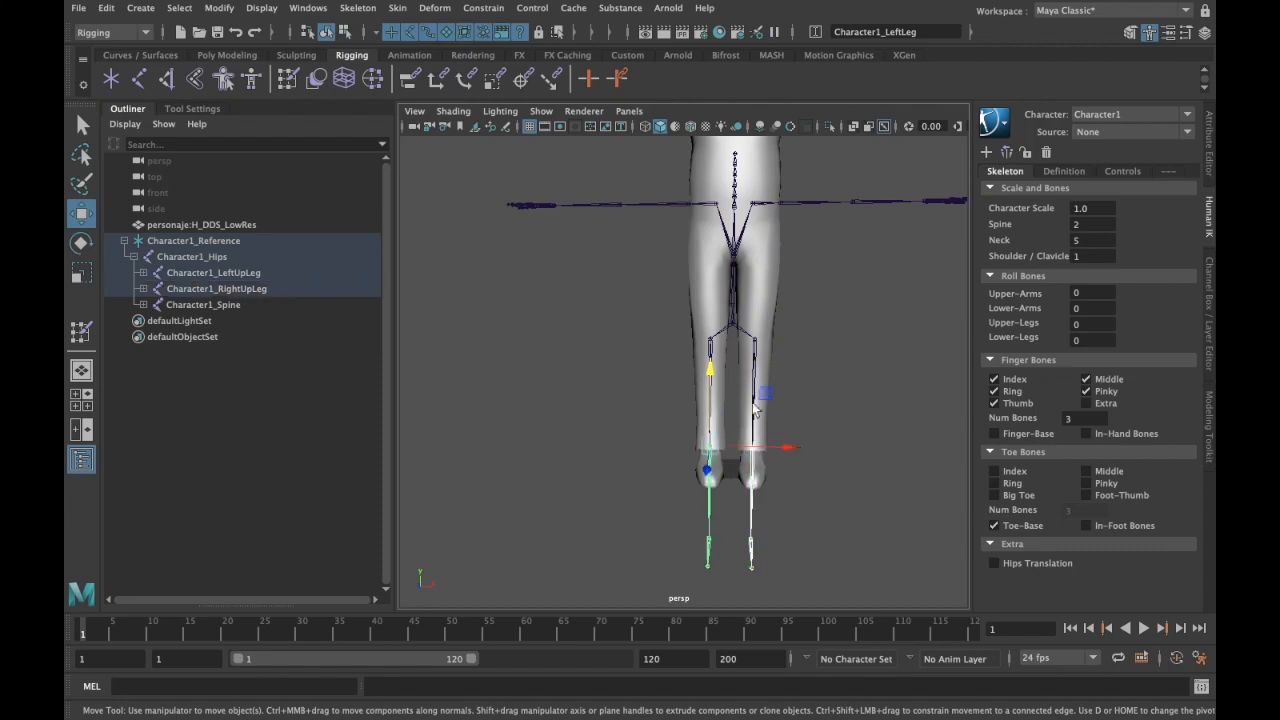
{"action": "left_click_drag", "start_coordinate": [713, 368], "coordinate": [713, 311]}
{"action": "left_click", "coordinate": [826, 480]}
{"action": "left_click_drag", "start_coordinate": [777, 497], "coordinate": [752, 500], "text": "alt"}
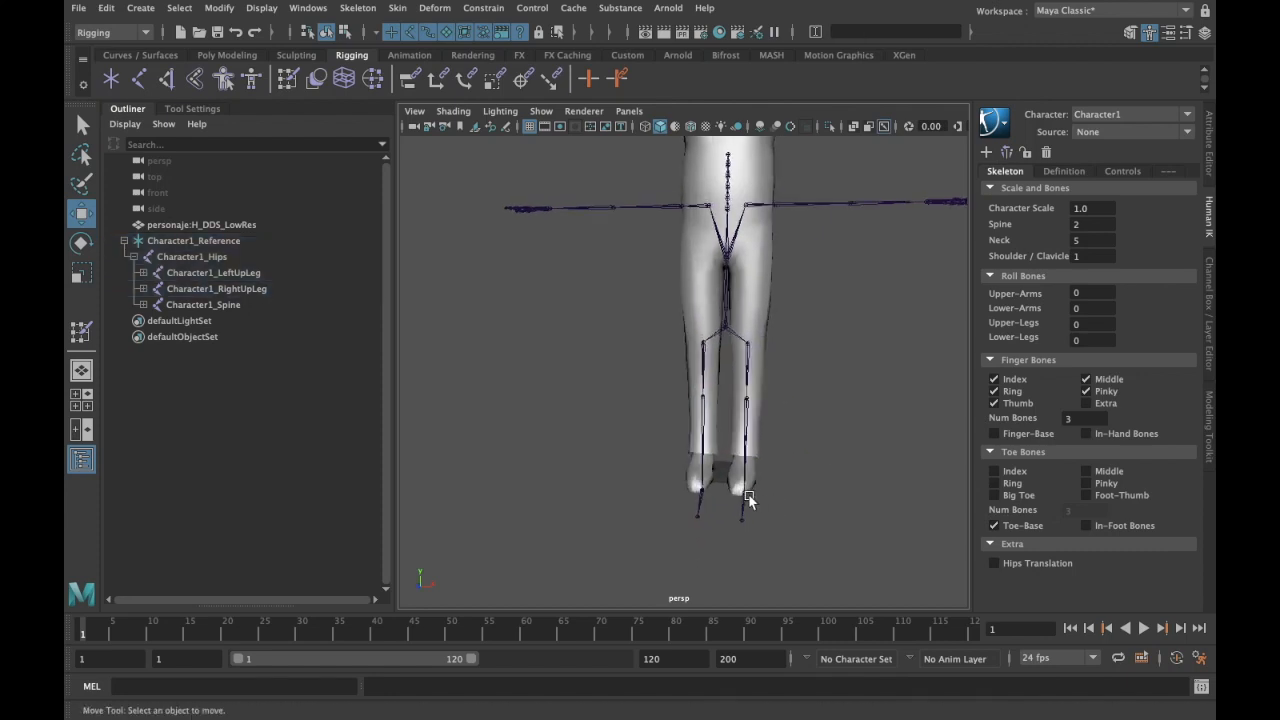
Step: Try raising the left and right foot joints together to shorten the lower legs
{"action": "left_click", "coordinate": [746, 497]}
{"action": "left_click", "coordinate": [700, 490], "text": "shift"}
{"action": "left_click_drag", "start_coordinate": [712, 440], "coordinate": [717, 391]}
Step: Undo the trial moves of the foot, knee and hips joints
{"action": "key", "text": "ctrl+z"}
{"action": "key", "text": "ctrl+z"}
{"action": "key", "text": "ctrl+z"}
{"action": "key", "text": "ctrl+z"}
{"action": "key", "text": "ctrl+z"}
{"action": "key", "text": "ctrl+z"}
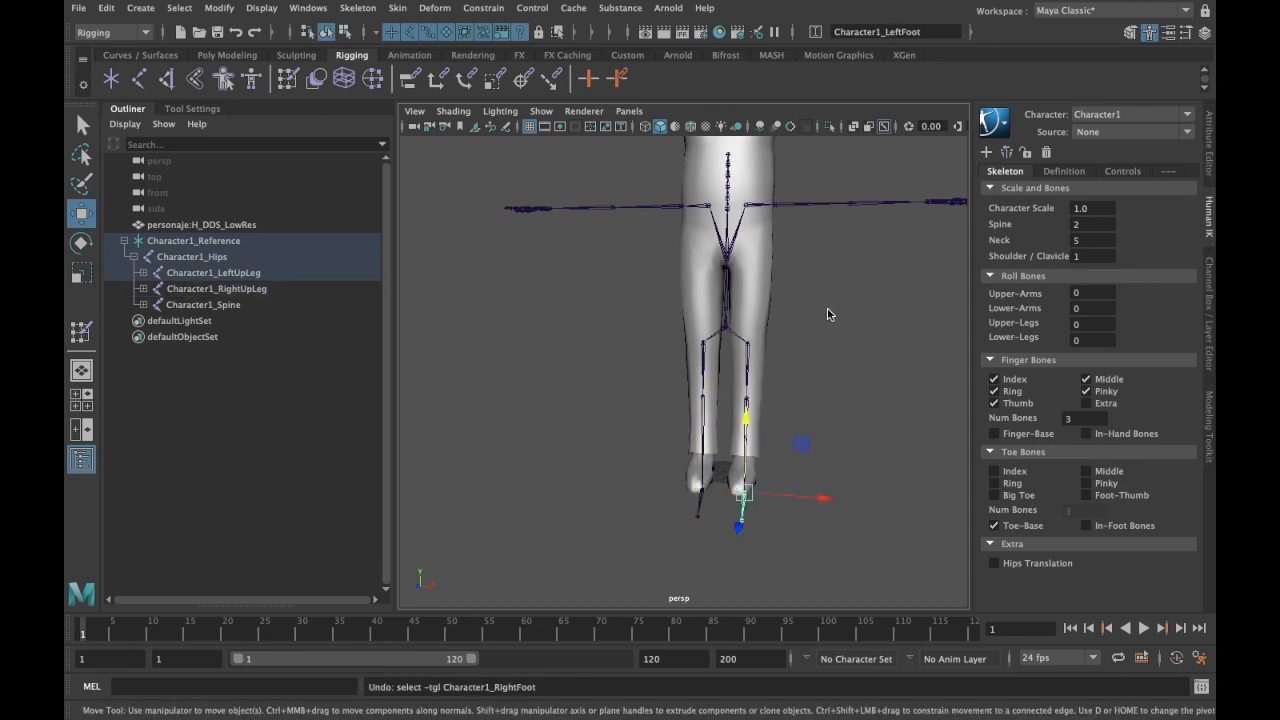
{"action": "key", "text": "ctrl+z"}
{"action": "key", "text": "ctrl+z"}
{"action": "key", "text": "ctrl+z"}
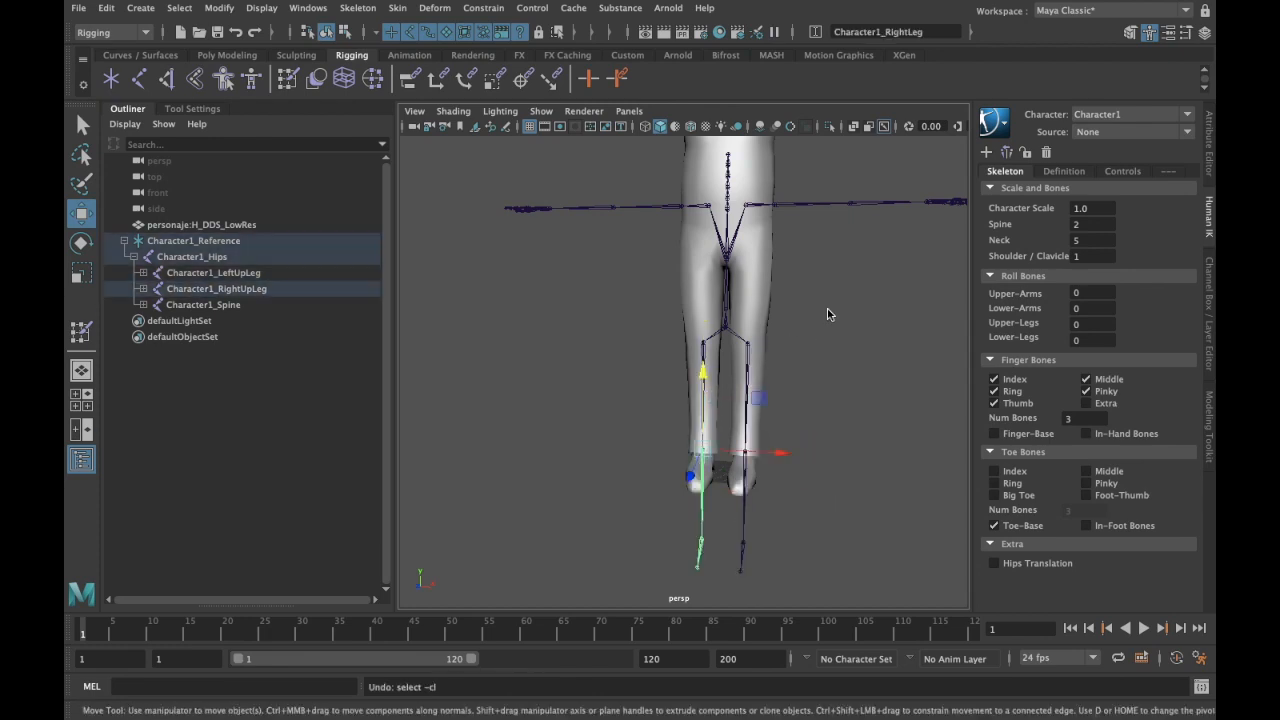
{"action": "scroll", "coordinate": [835, 350], "scroll_direction": "down", "scroll_amount": 5}
Step: Try moving the left forearm joint inward along the arm, and undo the move
{"action": "mouse_move", "coordinate": [843, 389]}
{"action": "left_mouse_down", "text": "alt"}
{"action": "mouse_move", "coordinate": [828, 420]}
{"action": "mouse_move", "coordinate": [809, 423]}
{"action": "mouse_move", "coordinate": [801, 342]}
{"action": "mouse_move", "coordinate": [826, 385]}
{"action": "left_mouse_up", "text": "alt"}
{"action": "left_click", "coordinate": [880, 342]}
{"action": "left_click_drag", "start_coordinate": [880, 342], "coordinate": [852, 343]}
{"action": "key", "text": "ctrl+z"}
Step: Examine the left forearm joint's placement from the side of the character, and return to the four-view layout
{"action": "left_click_drag", "start_coordinate": [810, 417], "coordinate": [668, 328], "text": "alt"}
{"action": "scroll", "coordinate": [748, 358], "scroll_direction": "up", "scroll_amount": 3}
{"action": "left_click_drag", "start_coordinate": [766, 414], "coordinate": [652, 322], "text": "alt"}
{"action": "key", "text": "space"}
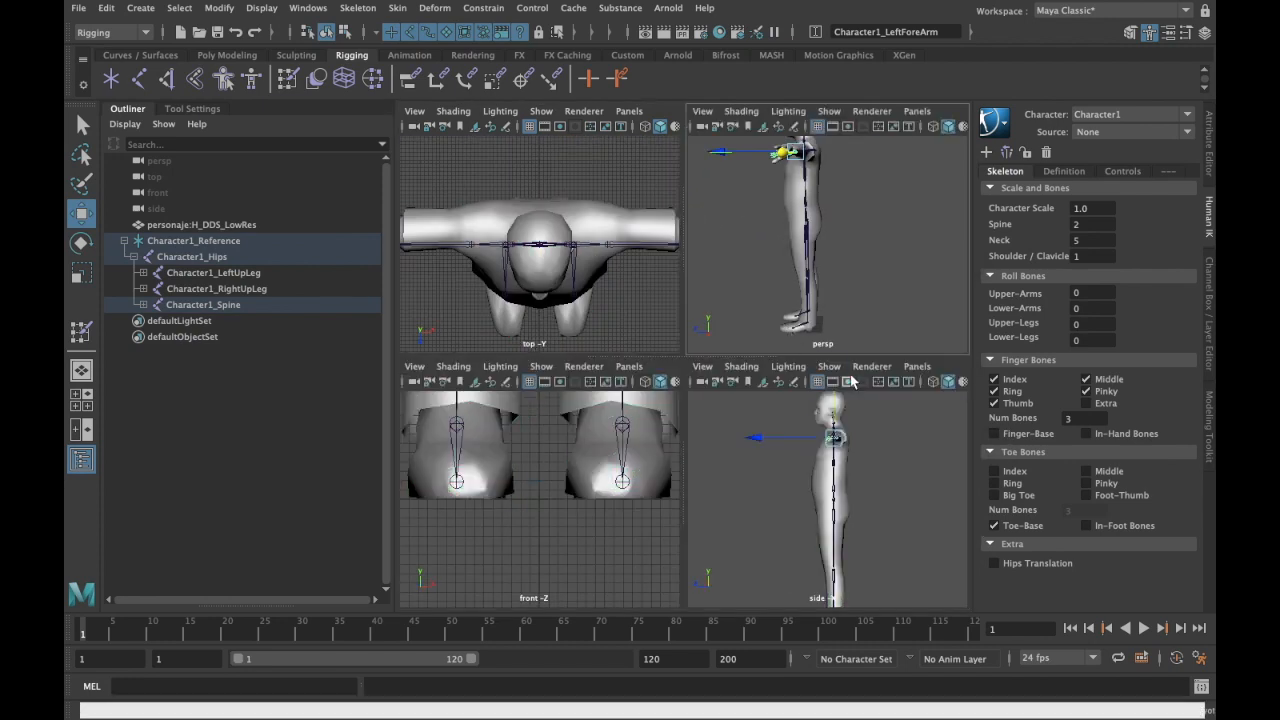
Step: Try moving the hips joint forward in the side view and shifting a spine joint back to follow the torso's profile
{"action": "right_click_drag", "start_coordinate": [837, 429], "coordinate": [868, 456], "text": "alt"}
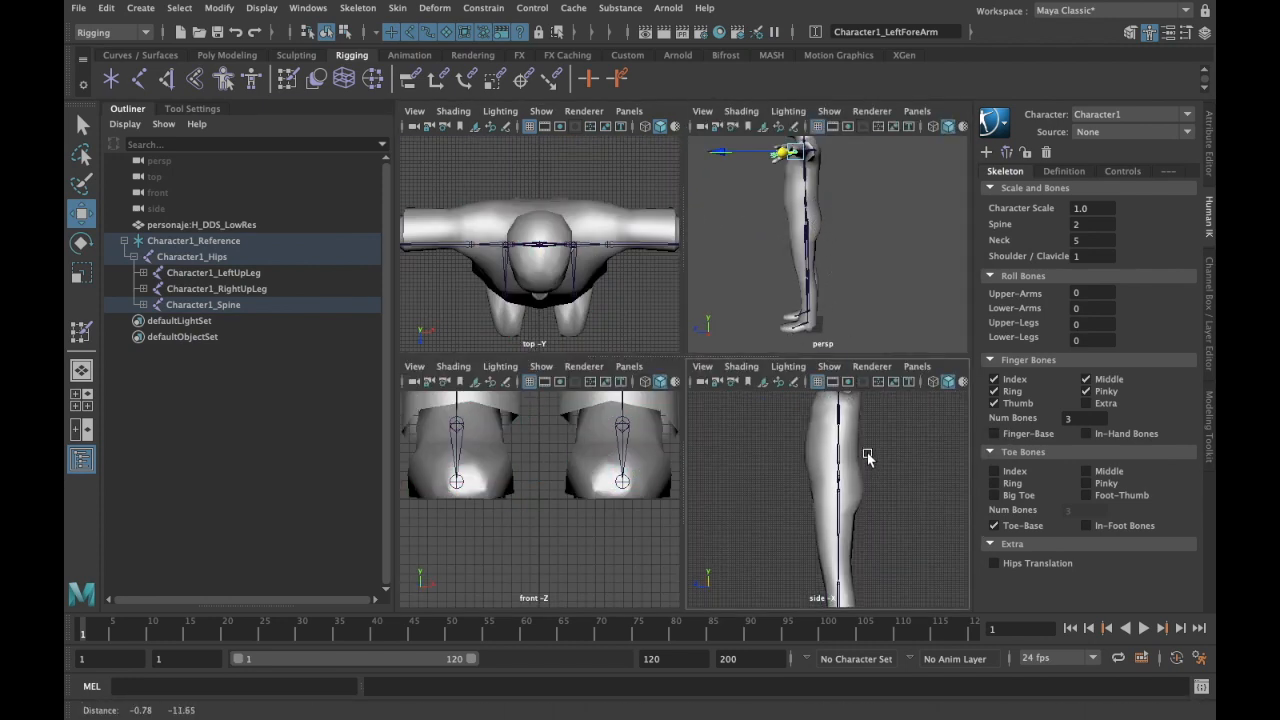
{"action": "left_click", "coordinate": [834, 481]}
{"action": "left_click", "coordinate": [840, 483]}
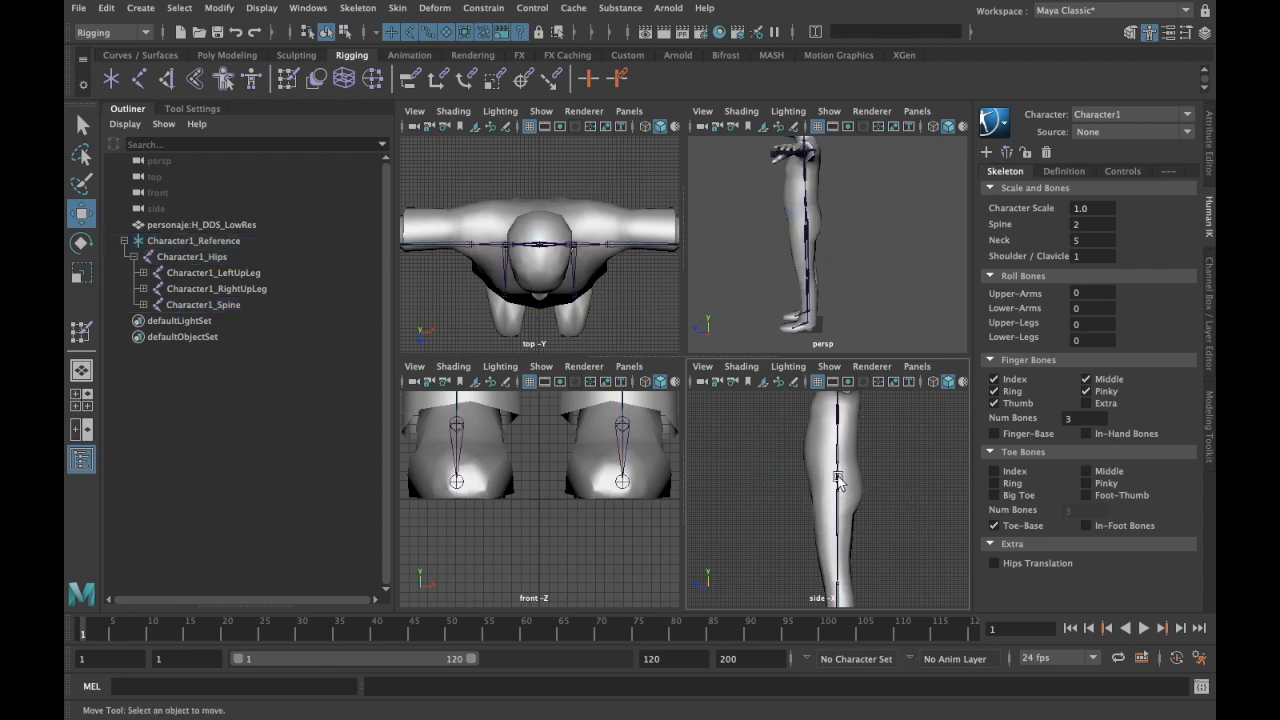
{"action": "left_click", "coordinate": [838, 481]}
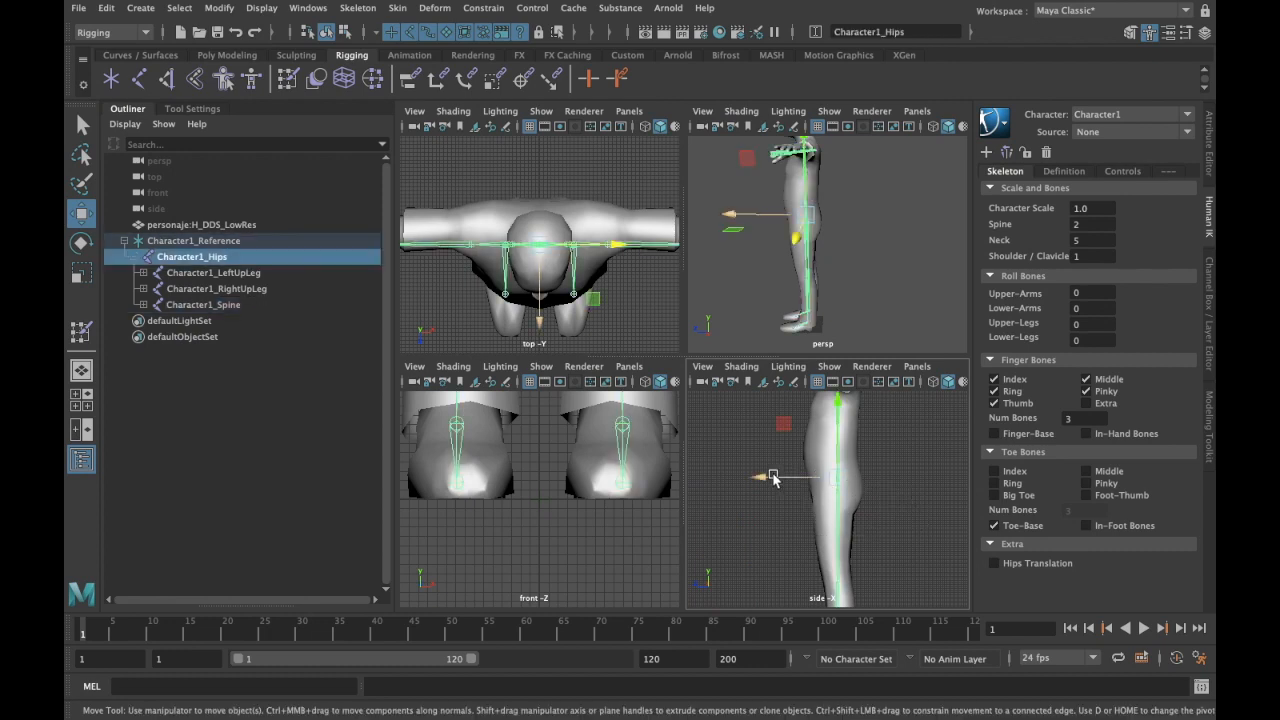
{"action": "left_click", "coordinate": [876, 459]}
{"action": "left_click", "coordinate": [829, 468]}
{"action": "left_click_drag", "start_coordinate": [765, 463], "coordinate": [775, 464]}
Step: Try rotating the neck joint forward to follow the tilt of the character's neck and head
{"action": "middle_click_drag", "start_coordinate": [871, 451], "coordinate": [872, 492], "text": "alt"}
{"action": "middle_click_drag", "start_coordinate": [864, 232], "coordinate": [848, 278], "text": "alt"}
{"action": "left_click_drag", "start_coordinate": [848, 279], "coordinate": [846, 208], "text": "alt"}
{"action": "left_click", "coordinate": [820, 212]}
{"action": "left_click", "coordinate": [793, 207]}
{"action": "middle_click_drag", "start_coordinate": [873, 210], "coordinate": [873, 246], "text": "alt"}
{"action": "key", "text": "w"}
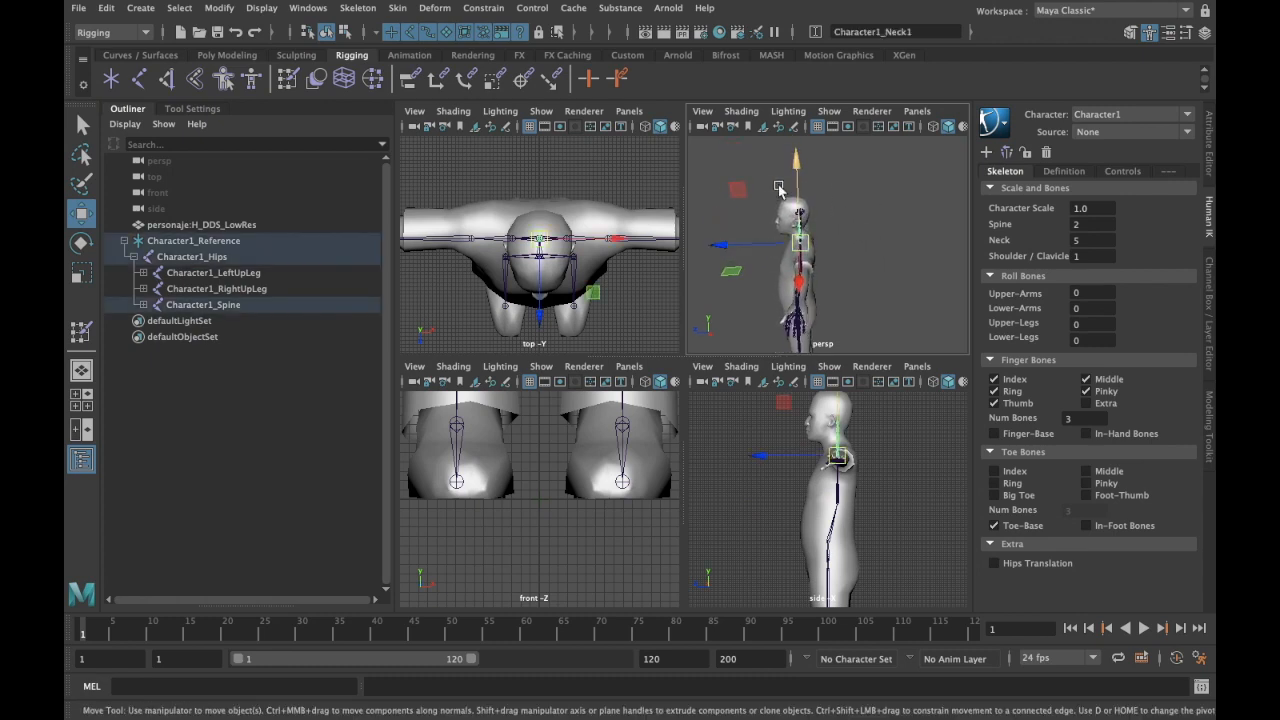
{"action": "key", "text": "e"}
{"action": "left_click_drag", "start_coordinate": [760, 192], "coordinate": [743, 203]}
{"action": "left_click", "coordinate": [907, 298]}
Step: Try moving the left and right upper leg joints backward toward the centre of the thighs in the side view
{"action": "middle_click_drag", "start_coordinate": [905, 302], "coordinate": [894, 188], "text": "alt"}
{"action": "middle_click_drag", "start_coordinate": [889, 438], "coordinate": [887, 294], "text": "alt"}
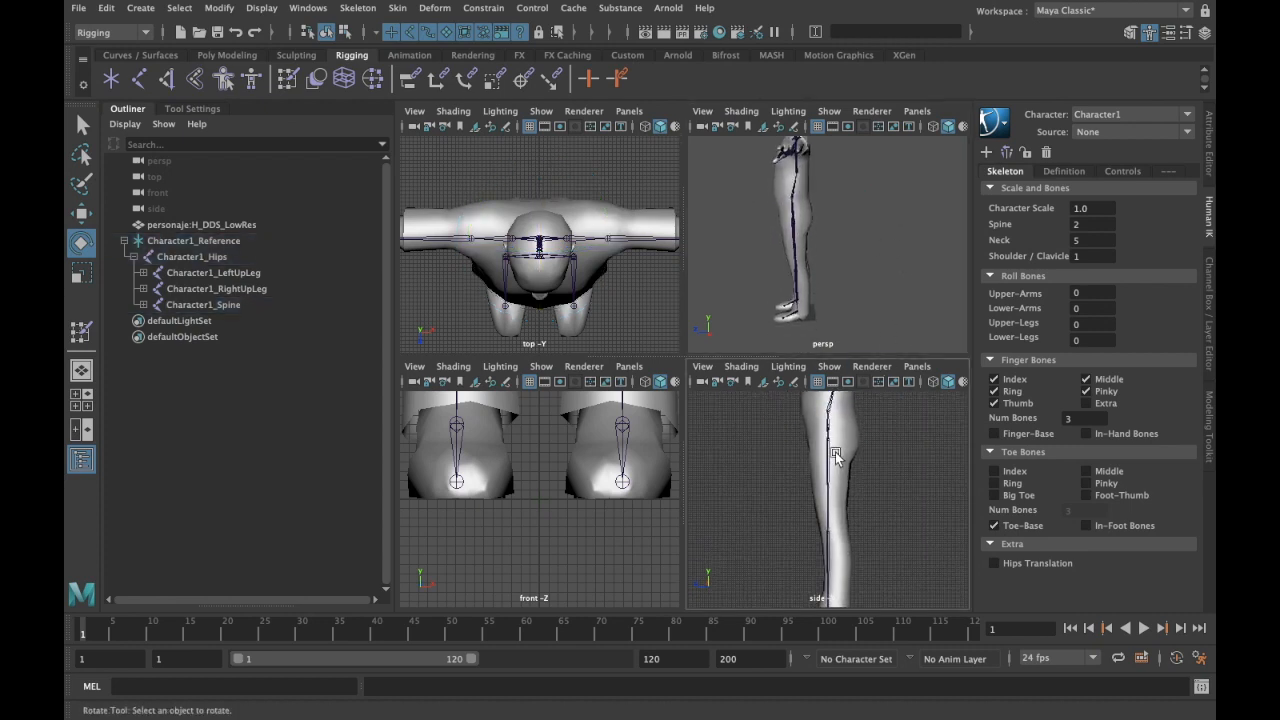
{"action": "left_click", "coordinate": [828, 441]}
{"action": "key", "text": "w"}
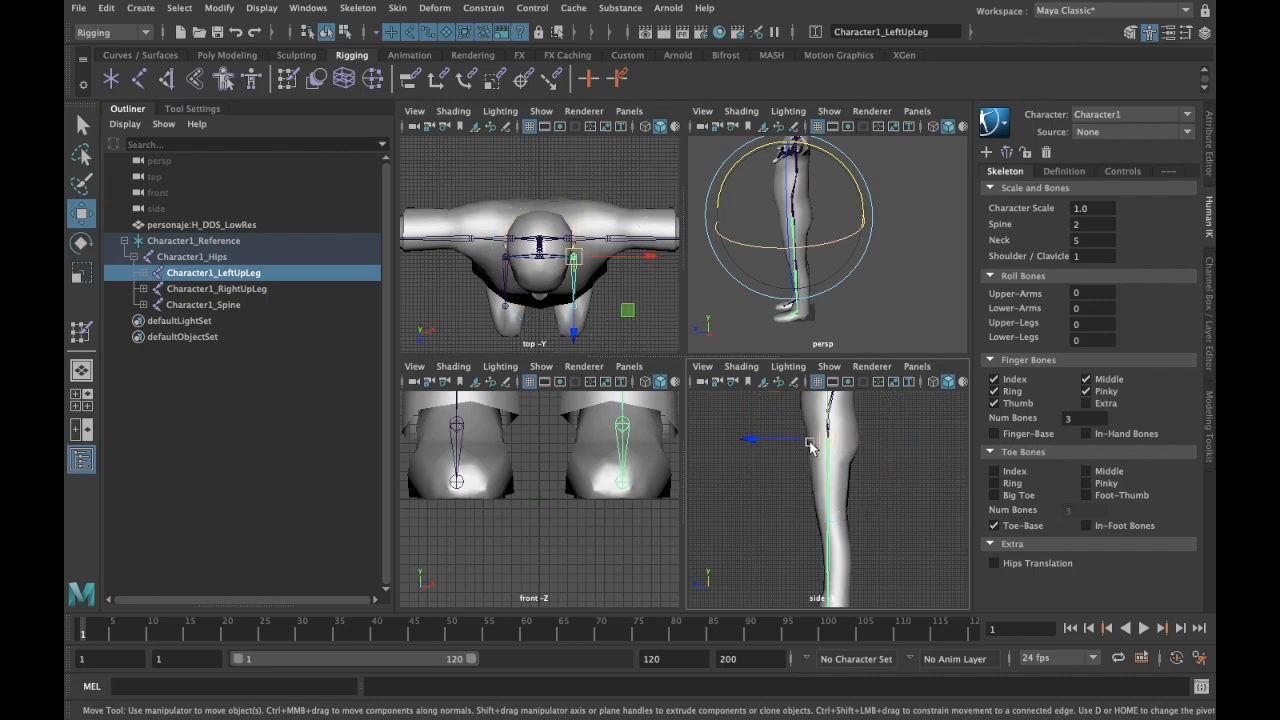
{"action": "left_click", "coordinate": [838, 456]}
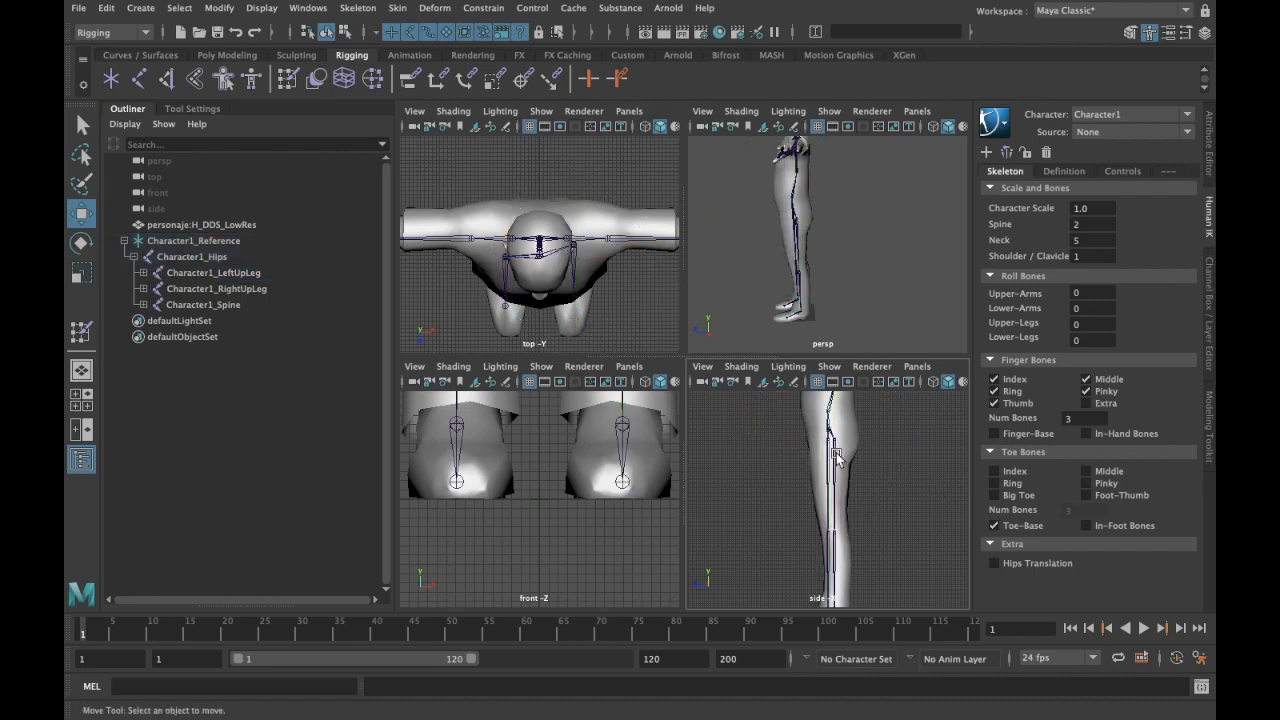
{"action": "left_click", "coordinate": [827, 441]}
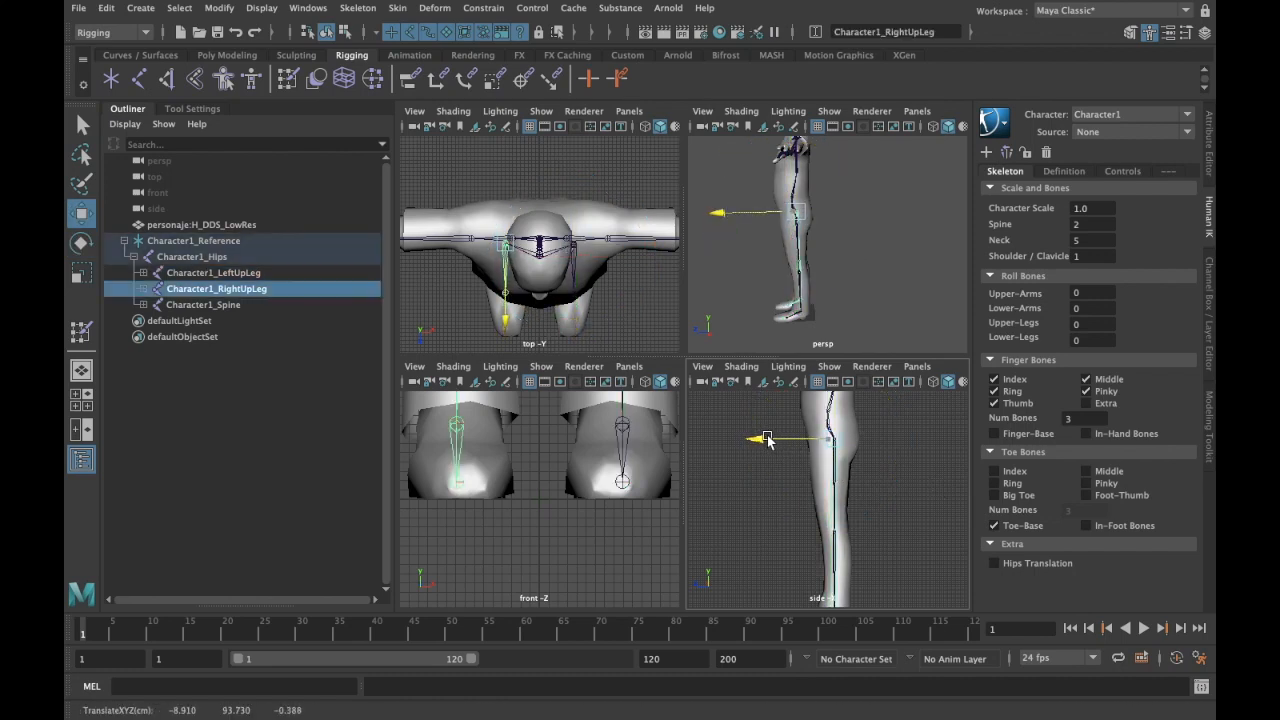
{"action": "left_click", "coordinate": [862, 270]}
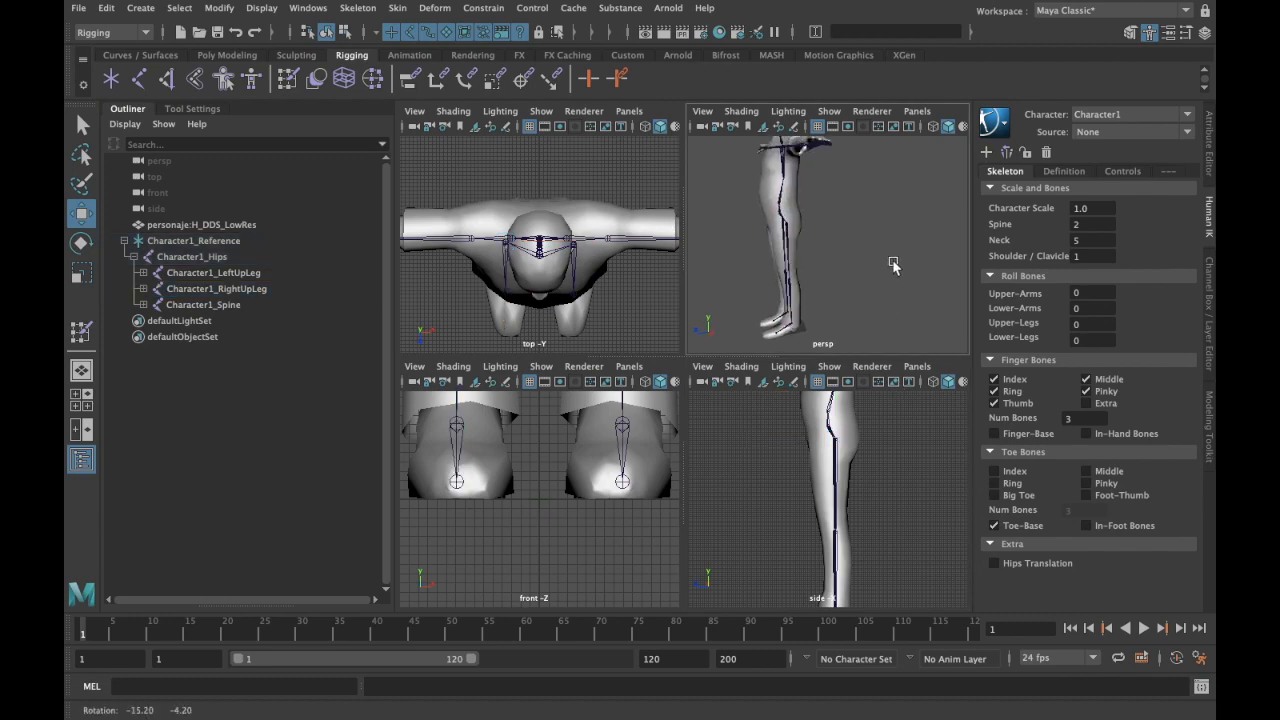
Step: Undo the trial changes to the hips, spine, neck and upper leg joints, and return to the four-view layout
{"action": "key", "text": "space"}
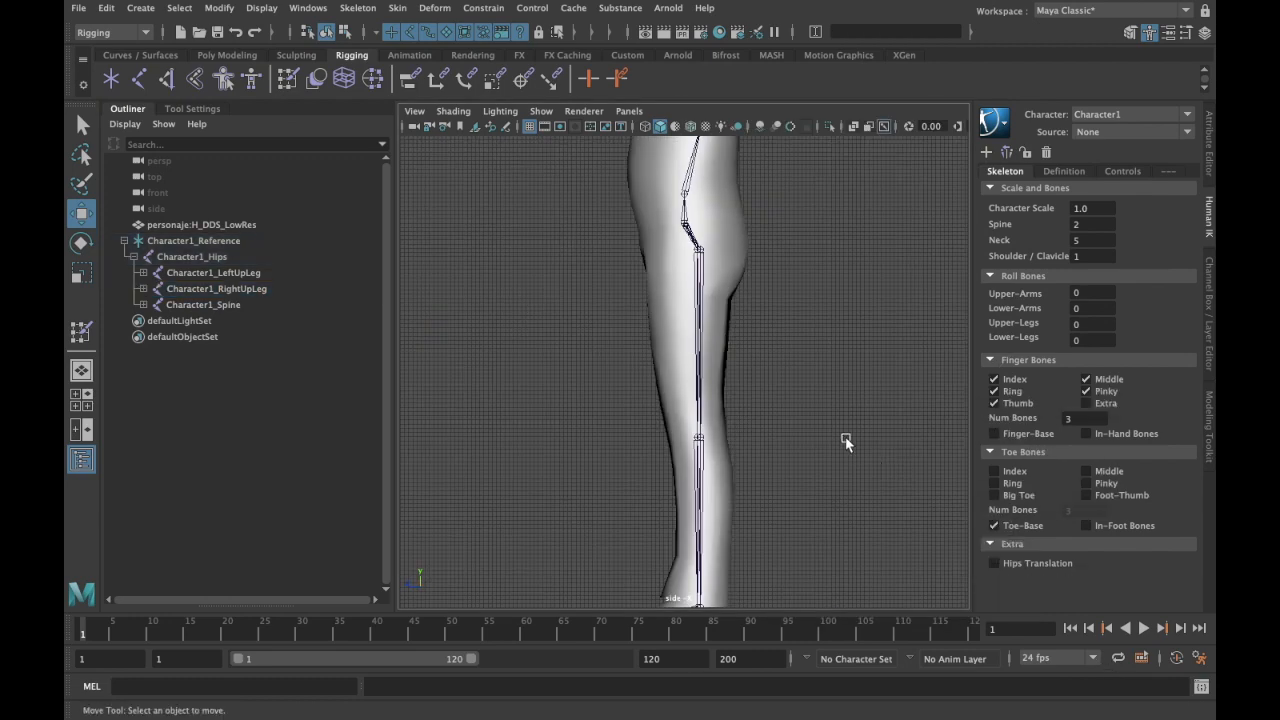
{"action": "key", "text": "f"}
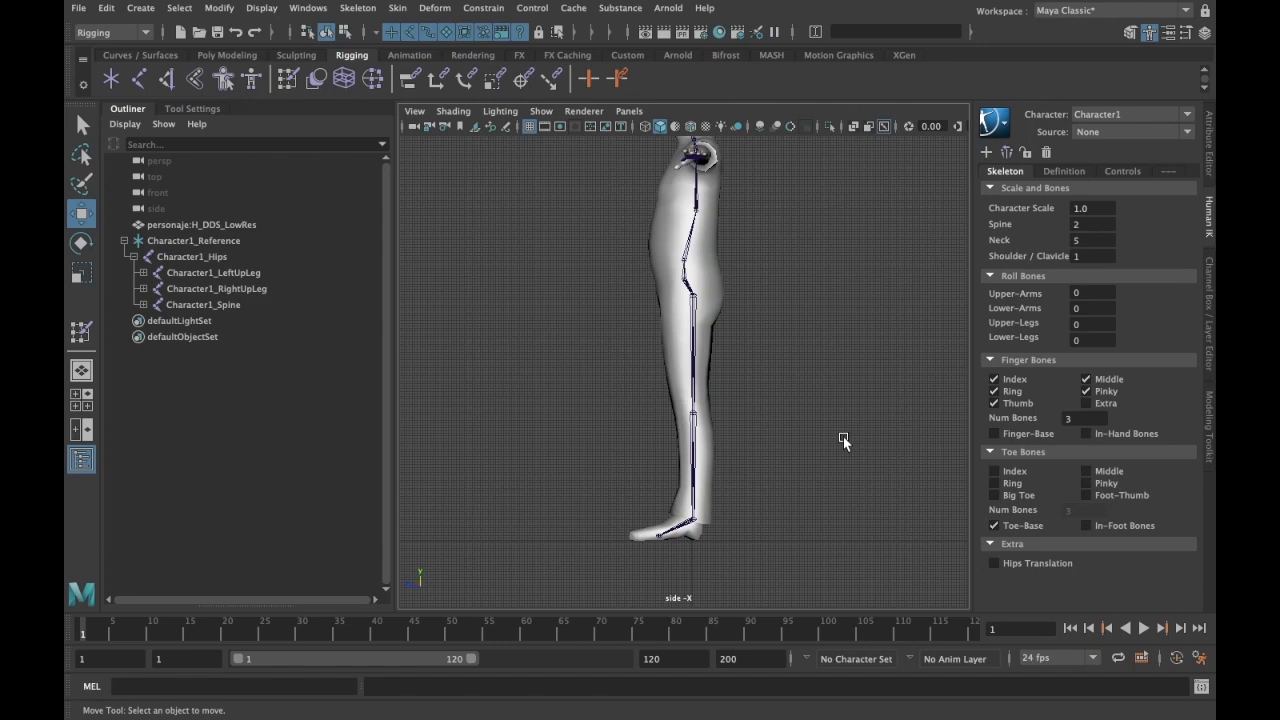
{"action": "key", "text": "ctrl+z"}
{"action": "key", "text": "ctrl+z"}
{"action": "key", "text": "ctrl+z"}
{"action": "key", "text": "ctrl+z"}
{"action": "key", "text": "ctrl+z"}
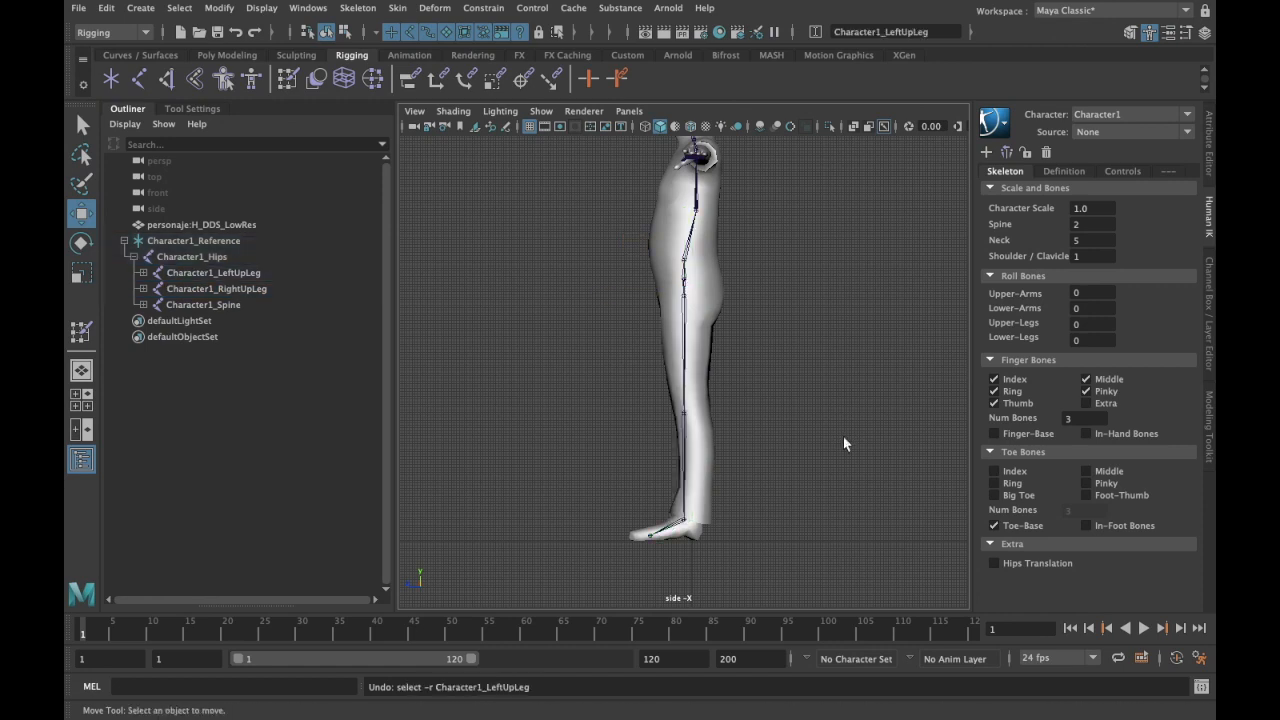
{"action": "key", "text": "ctrl+z"}
{"action": "key", "text": "ctrl+z"}
{"action": "key", "text": "ctrl+z"}
{"action": "key", "text": "ctrl+z"}
{"action": "key", "text": "ctrl+z"}
{"action": "key", "text": "ctrl+z"}
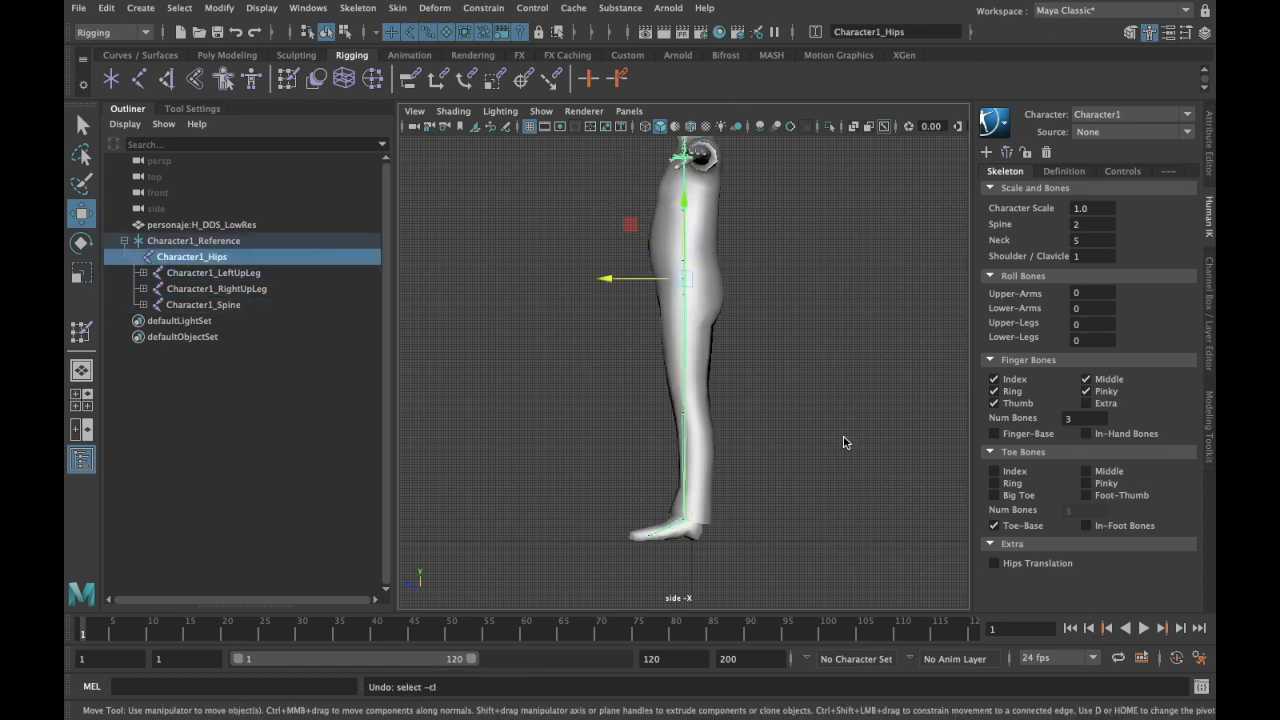
{"action": "key", "text": "space"}
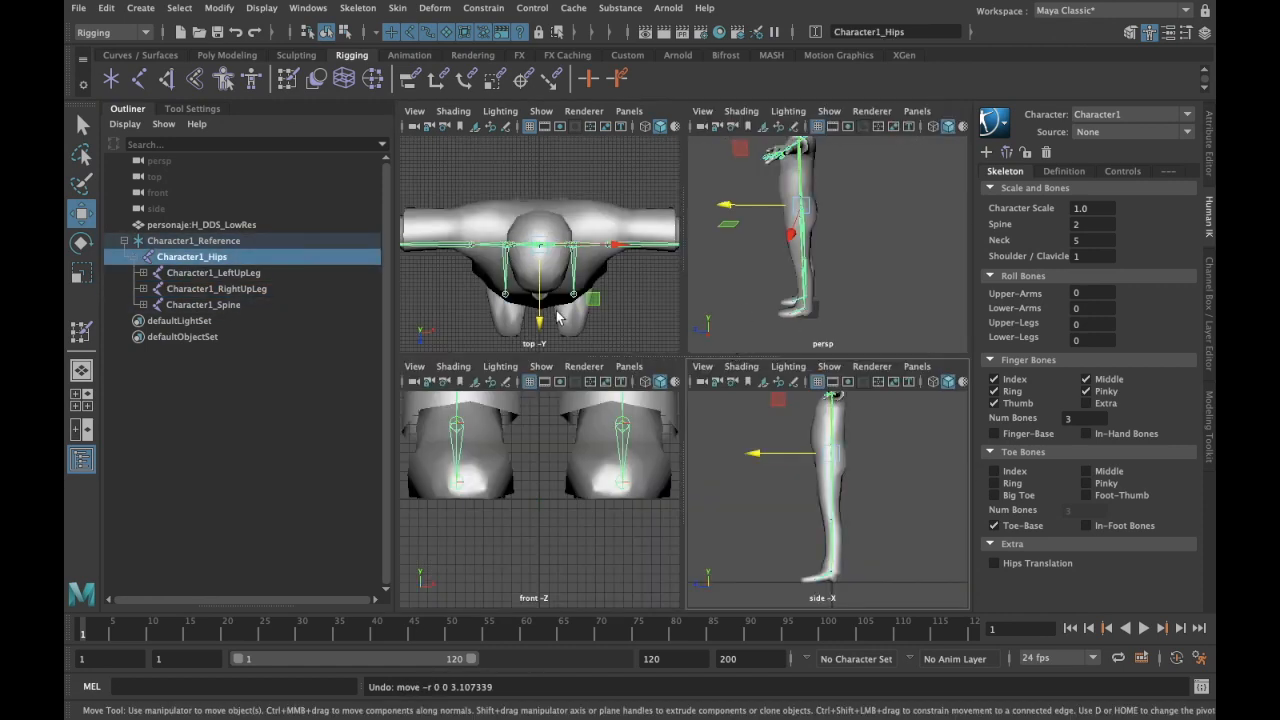
Step: Move the character mesh forward in the top view to about Z -1.5 cm, and compare it with the skeleton from the side
{"action": "key", "text": "space"}
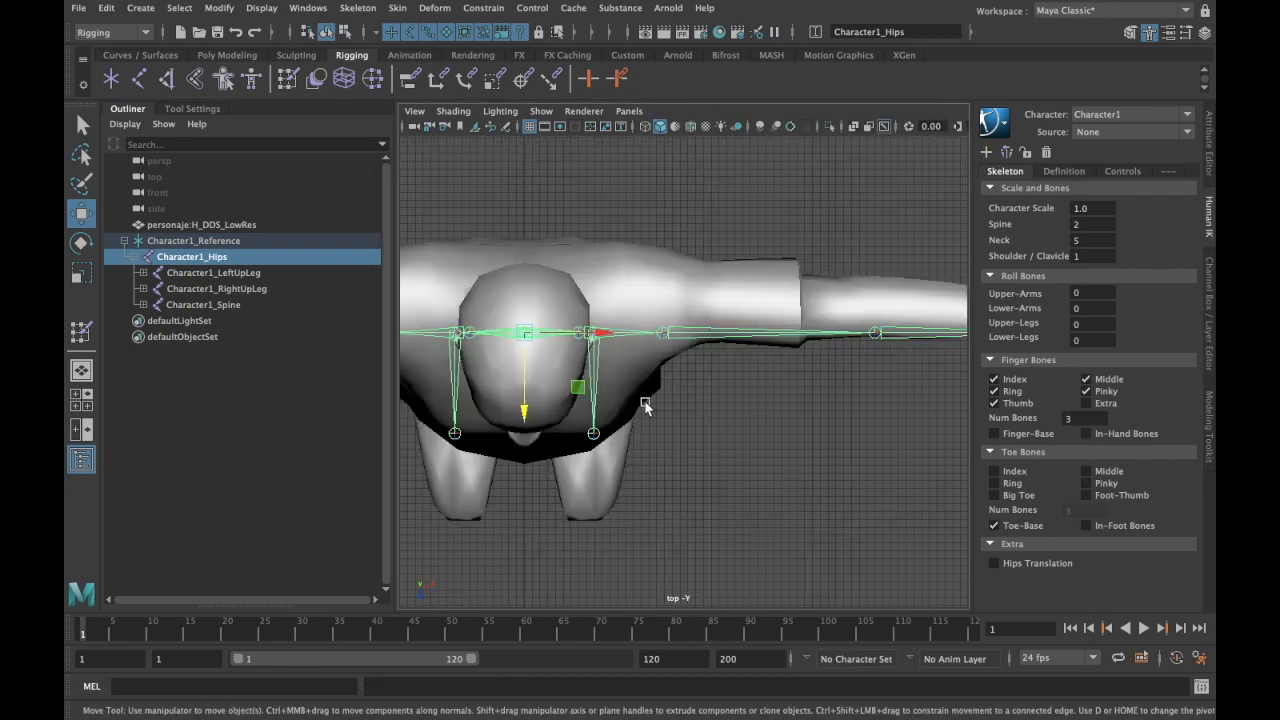
{"action": "scroll", "coordinate": [552, 384], "scroll_direction": "up", "scroll_amount": 3}
{"action": "middle_click_drag", "start_coordinate": [552, 384], "coordinate": [686, 376], "text": "alt"}
{"action": "left_click", "coordinate": [603, 300]}
{"action": "left_click_drag", "start_coordinate": [442, 327], "coordinate": [492, 310]}
{"action": "key", "text": "space"}
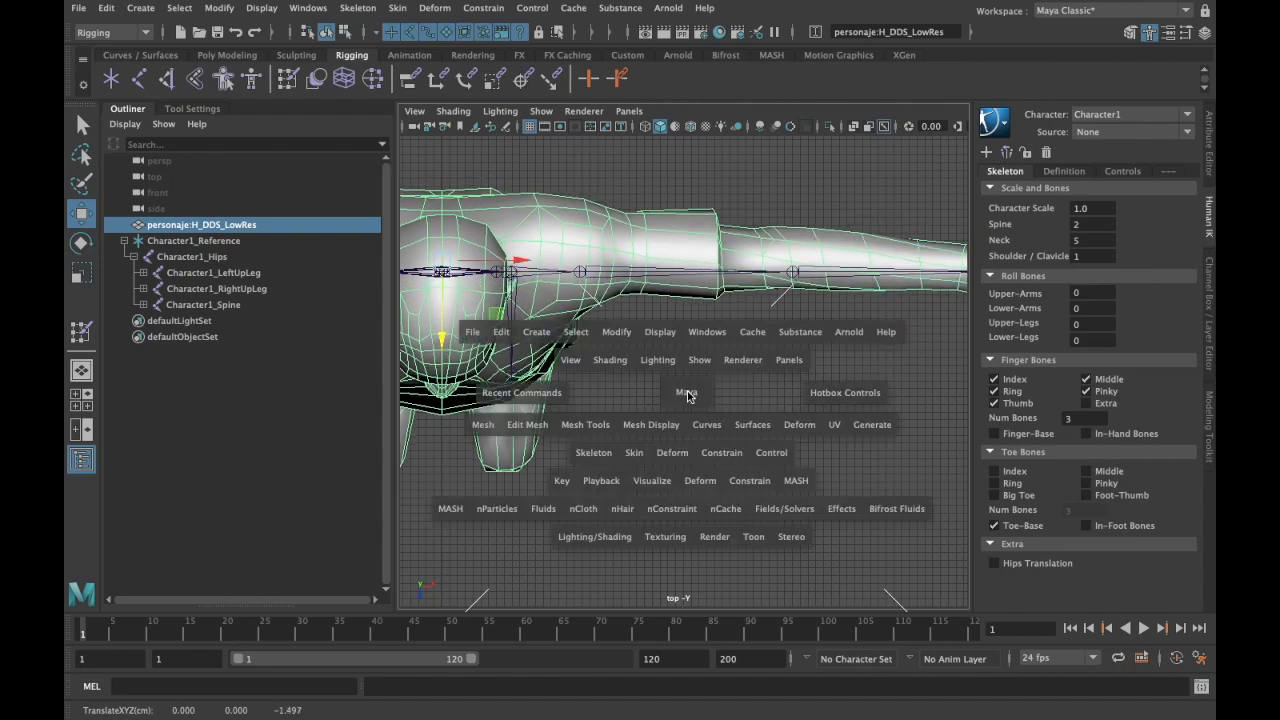
{"action": "key", "text": "space"}
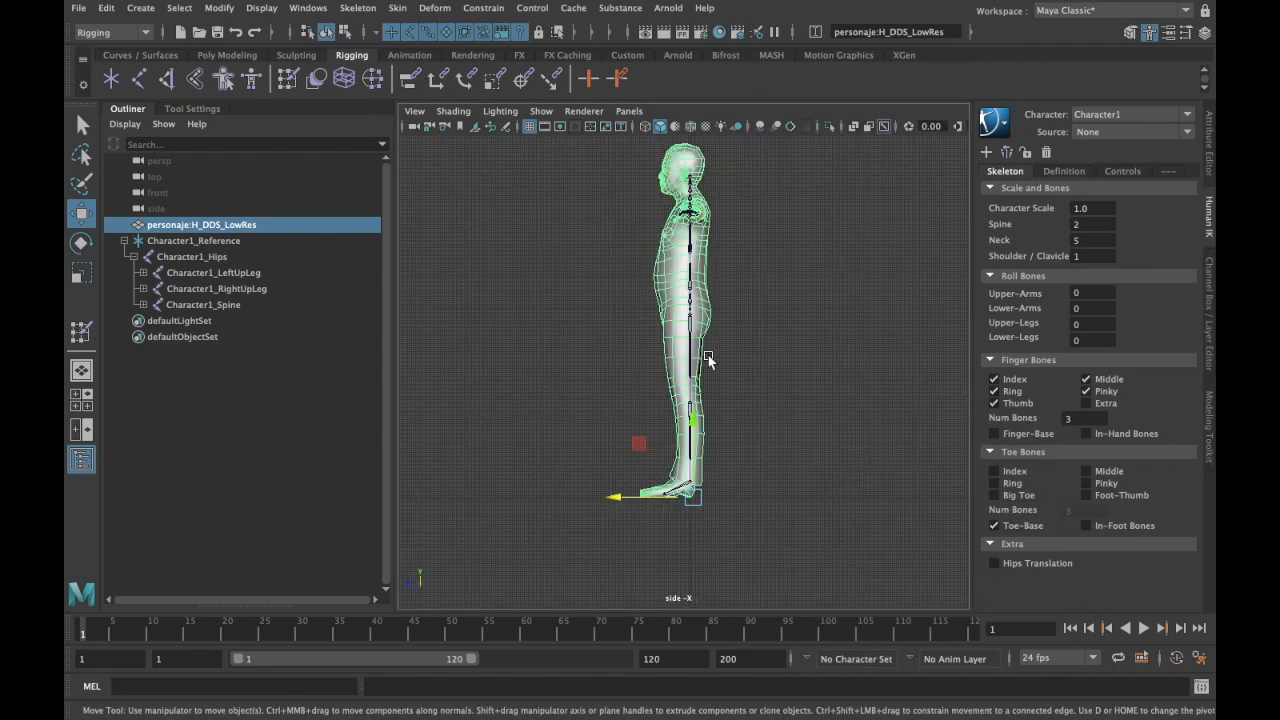
{"action": "key", "text": "space"}
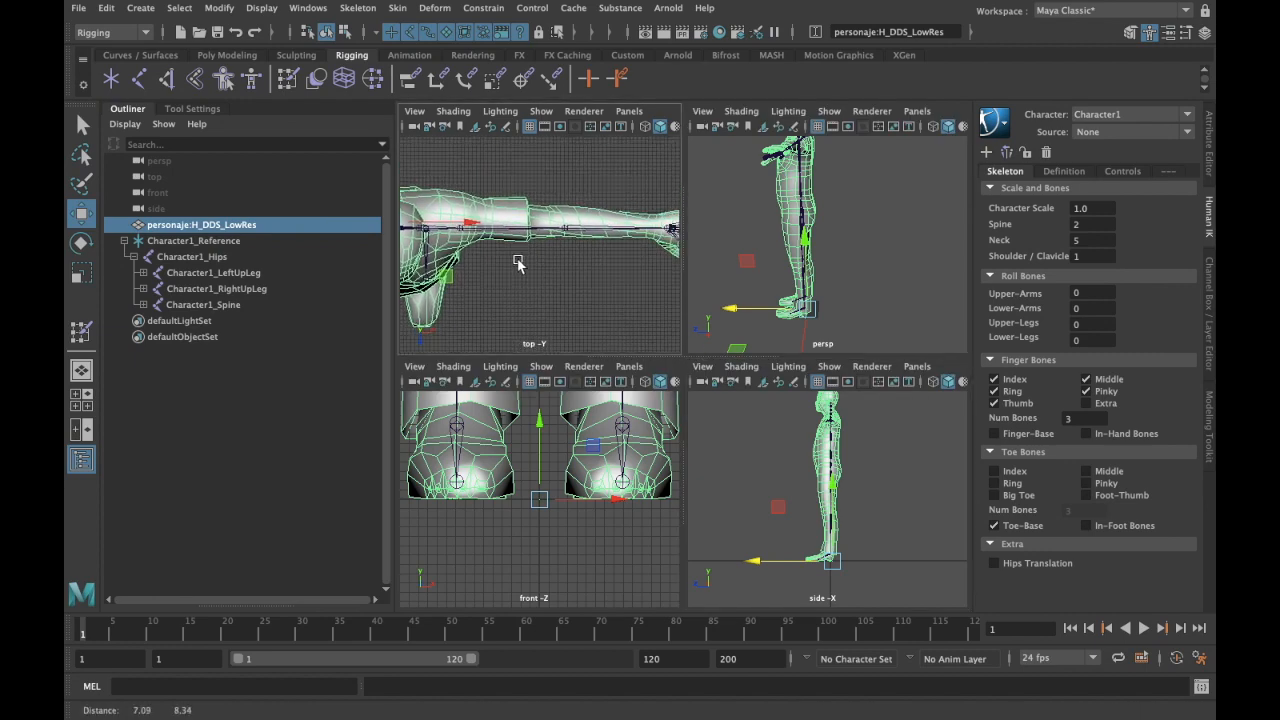
Step: Move the left hand joint inward along X to the wrist, at about X 67.25 cm, in the top view
{"action": "scroll", "coordinate": [588, 280], "scroll_direction": "up", "scroll_amount": 5}
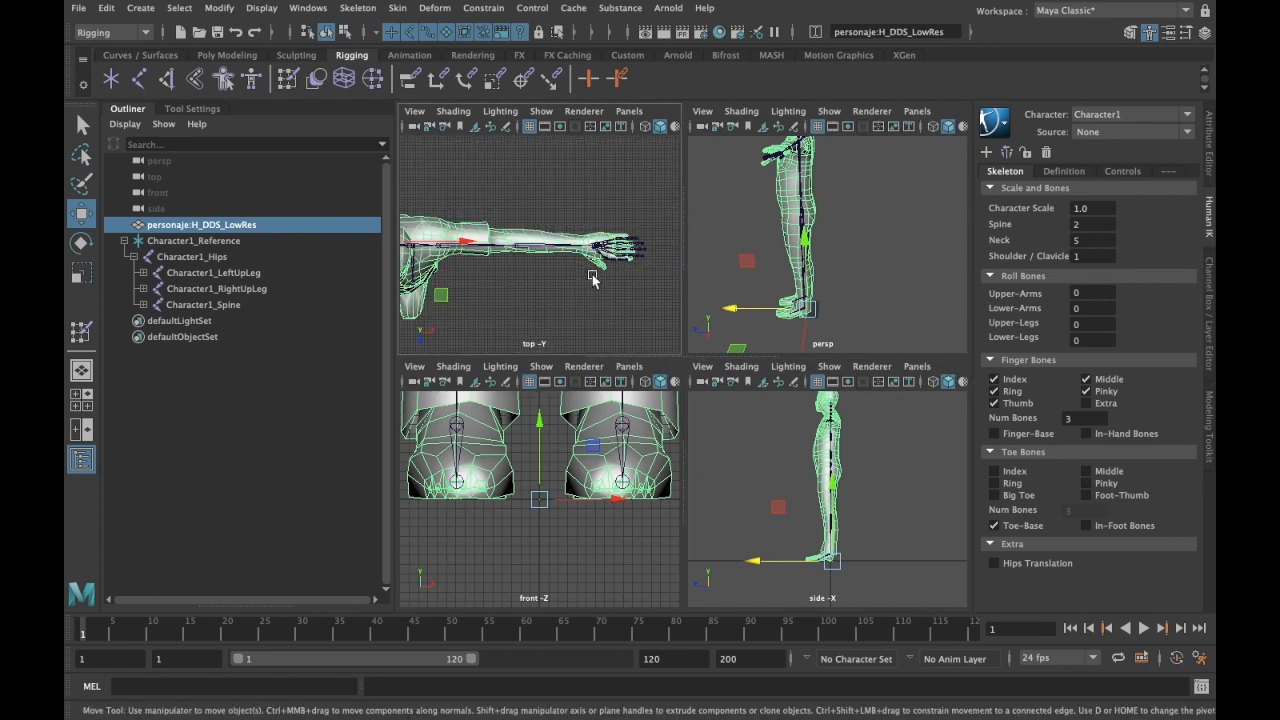
{"action": "key", "text": "space"}
{"action": "scroll", "coordinate": [600, 277], "scroll_direction": "down", "scroll_amount": 4}
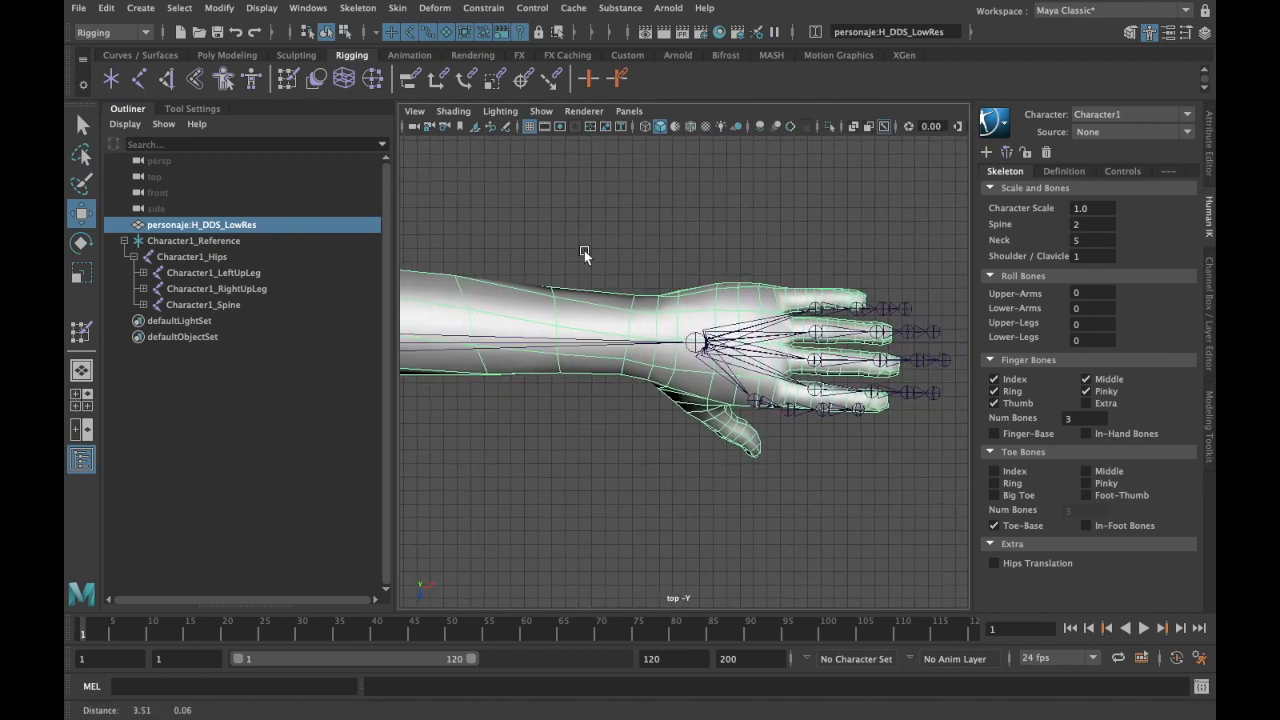
{"action": "left_click", "coordinate": [687, 341]}
{"action": "left_click_drag", "start_coordinate": [766, 338], "coordinate": [708, 338]}
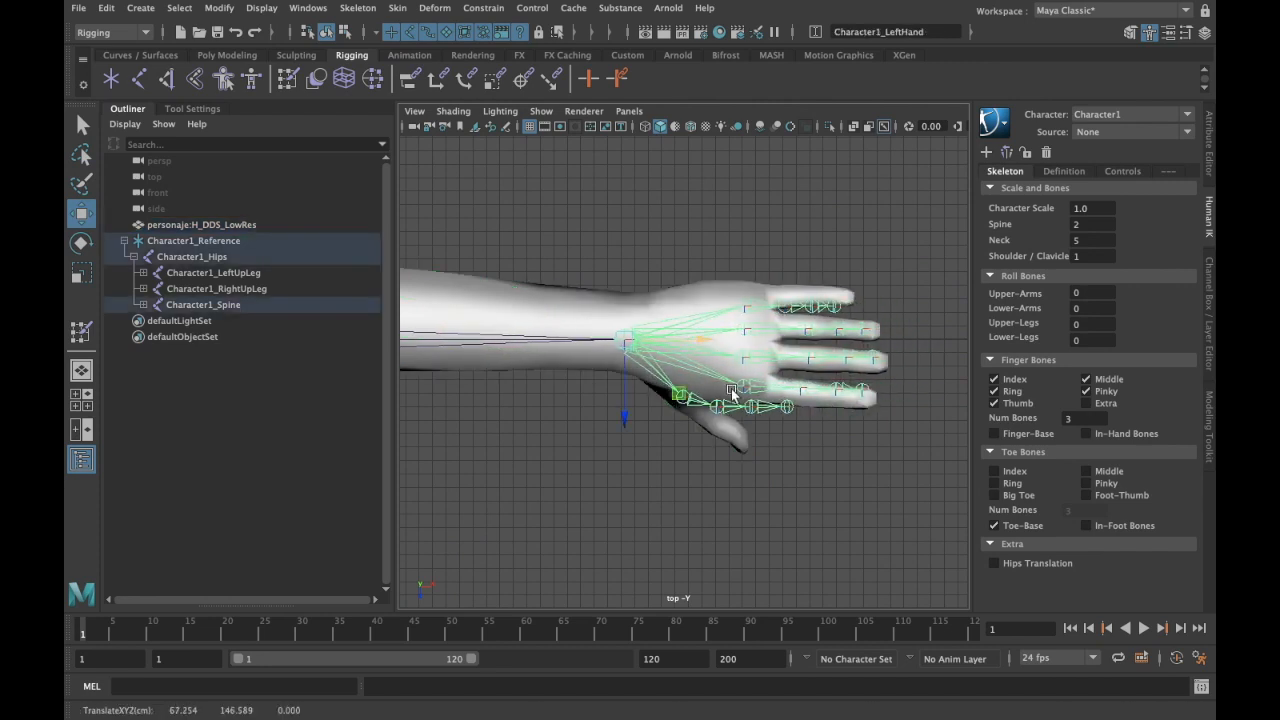
Step: Move the first and second joints of the left thumb into the thumb mesh in the top view
{"action": "middle_click_drag", "start_coordinate": [784, 439], "coordinate": [783, 388], "text": "alt"}
{"action": "scroll", "coordinate": [778, 389], "scroll_direction": "up", "scroll_amount": 2}
{"action": "scroll", "coordinate": [688, 360], "scroll_direction": "up", "scroll_amount": 2}
{"action": "left_click", "coordinate": [684, 338]}
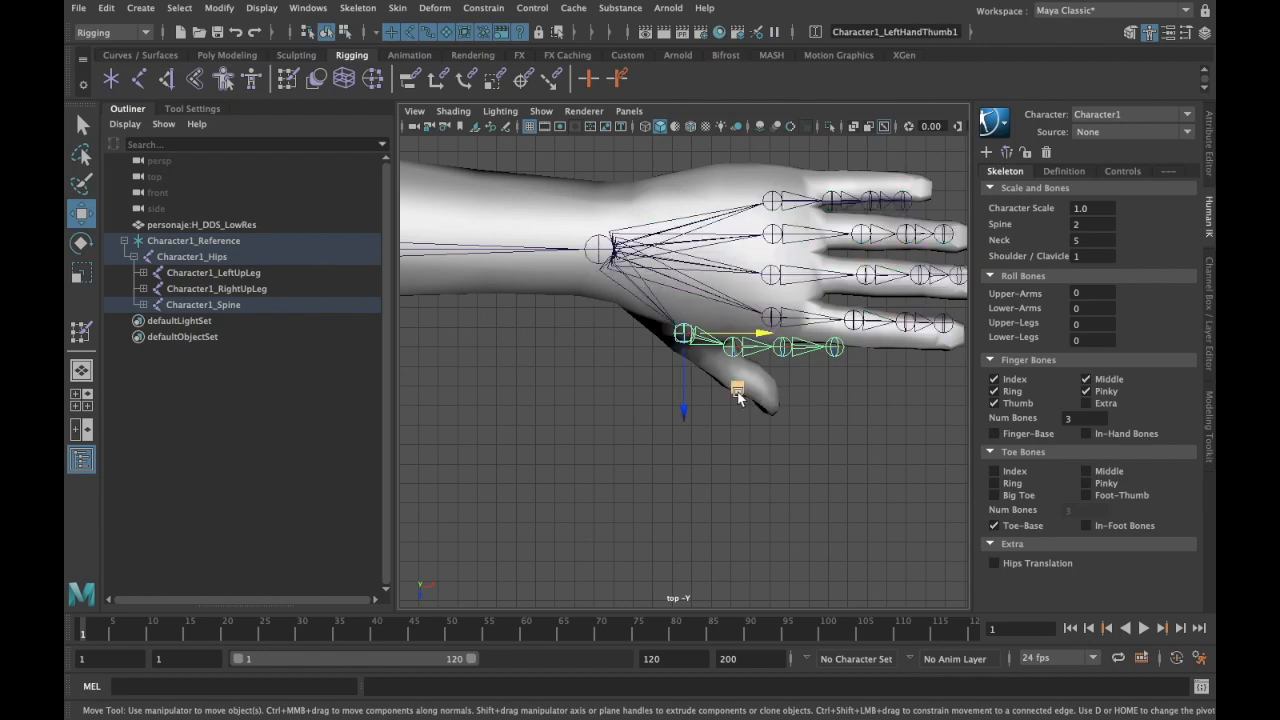
{"action": "left_click_drag", "start_coordinate": [738, 390], "coordinate": [731, 395]}
{"action": "left_click", "coordinate": [829, 435]}
{"action": "left_click", "coordinate": [727, 358]}
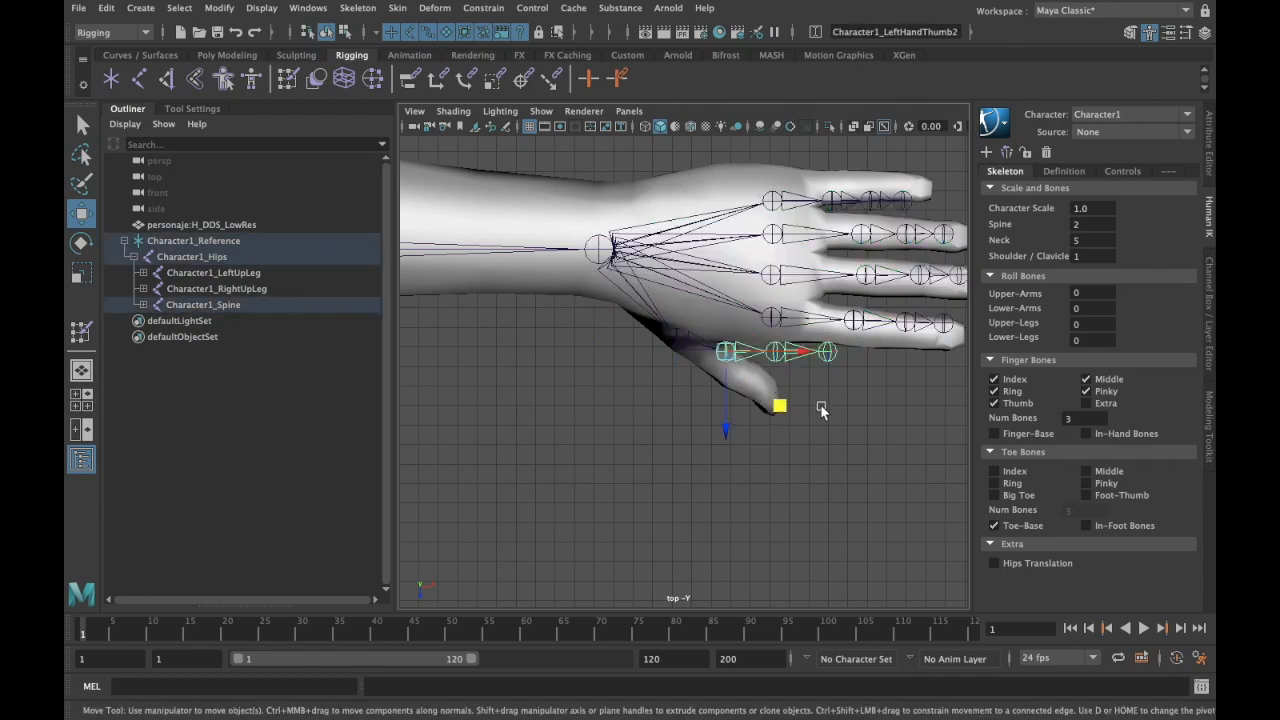
{"action": "left_click_drag", "start_coordinate": [802, 352], "coordinate": [794, 352]}
{"action": "mouse_move", "coordinate": [731, 420]}
{"action": "left_mouse_down"}
{"action": "mouse_move", "coordinate": [716, 424]}
{"action": "mouse_move", "coordinate": [721, 436]}
{"action": "left_mouse_up"}
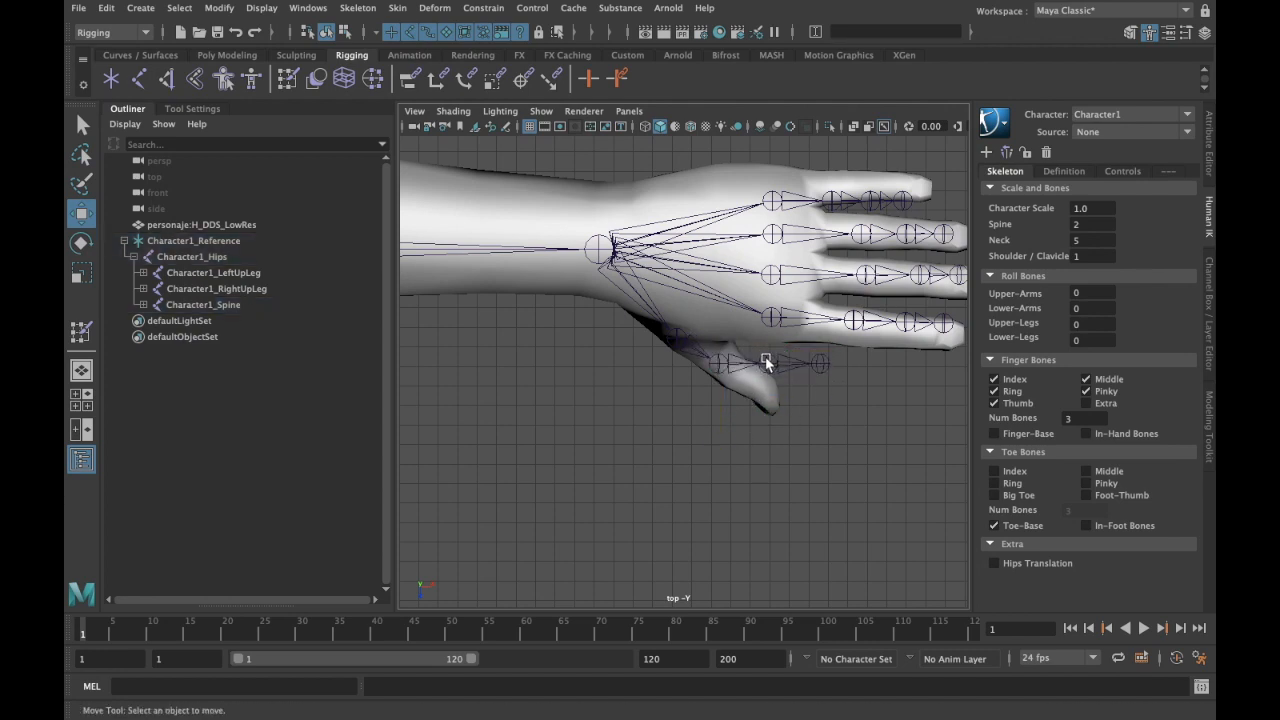
Step: Place the third joint of the left thumb inside the mesh and the end joint at the thumb's tip
{"action": "left_click", "coordinate": [768, 363]}
{"action": "mouse_move", "coordinate": [817, 407]}
{"action": "middle_mouse_down"}
{"action": "mouse_move", "coordinate": [794, 431]}
{"action": "mouse_move", "coordinate": [812, 415]}
{"action": "middle_mouse_up"}
{"action": "left_click", "coordinate": [861, 387]}
{"action": "left_click", "coordinate": [805, 384]}
{"action": "left_click_drag", "start_coordinate": [847, 433], "coordinate": [830, 456]}
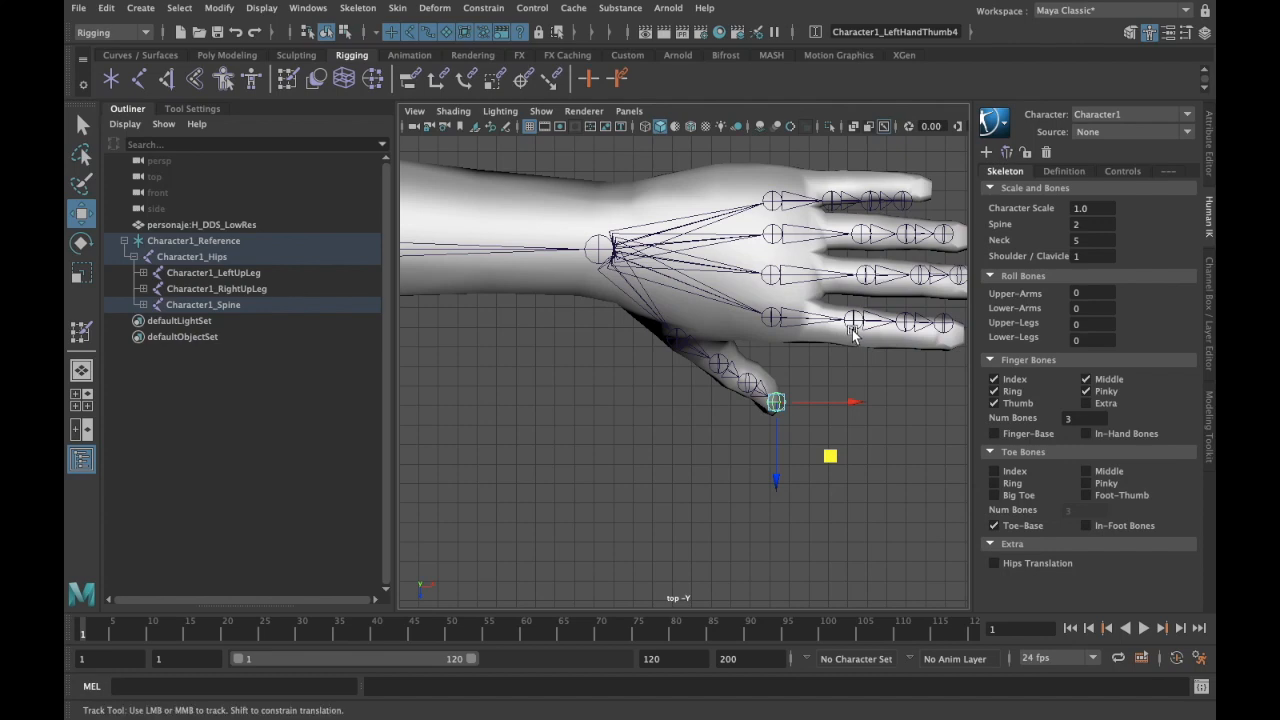
Step: Try rotating the base joint of the left index finger in the top view, and undo the rotation
{"action": "middle_click_drag", "start_coordinate": [777, 318], "coordinate": [713, 335], "text": "alt"}
{"action": "left_click", "coordinate": [700, 318]}
{"action": "key", "text": "e"}
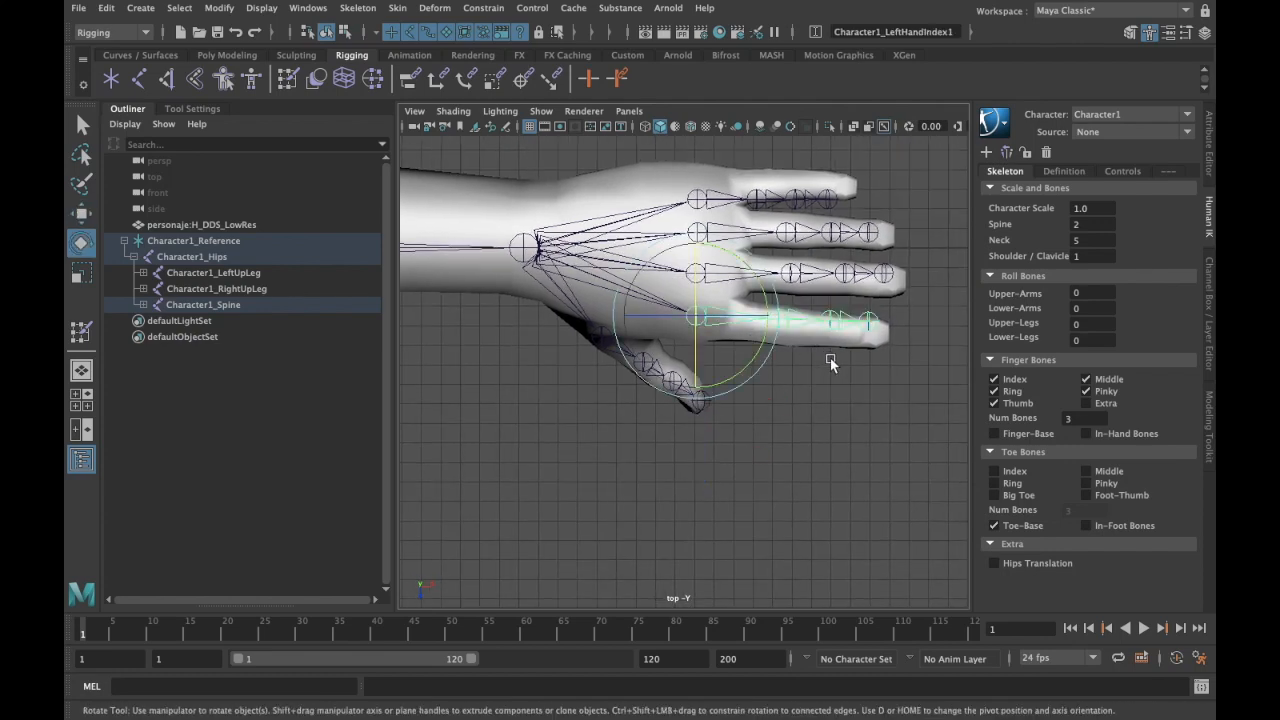
{"action": "left_click_drag", "start_coordinate": [765, 341], "coordinate": [757, 374]}
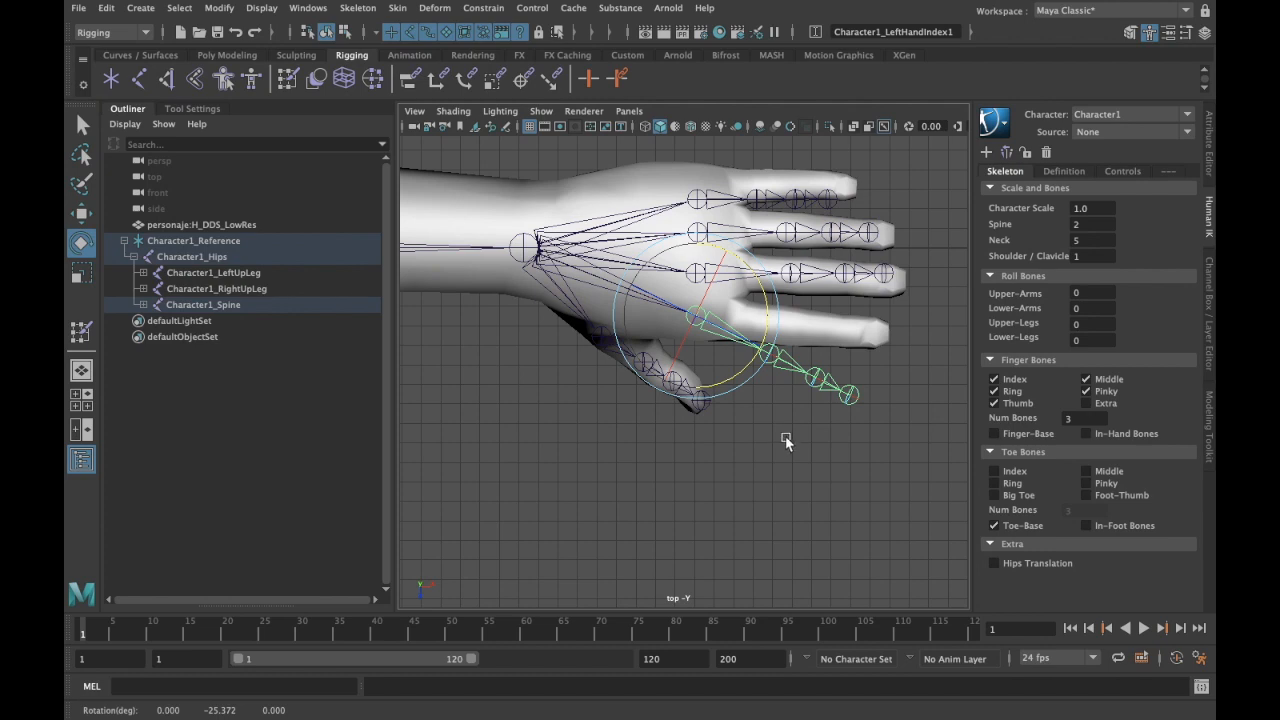
{"action": "key", "text": "ctrl+z"}
{"action": "left_click", "coordinate": [790, 374]}
Step: Move the base joints of the left index, middle, ring and pinky fingers to their knuckles in the top view
{"action": "middle_click_drag", "start_coordinate": [790, 374], "coordinate": [785, 421], "text": "alt"}
{"action": "left_click", "coordinate": [683, 334]}
{"action": "key", "text": "w"}
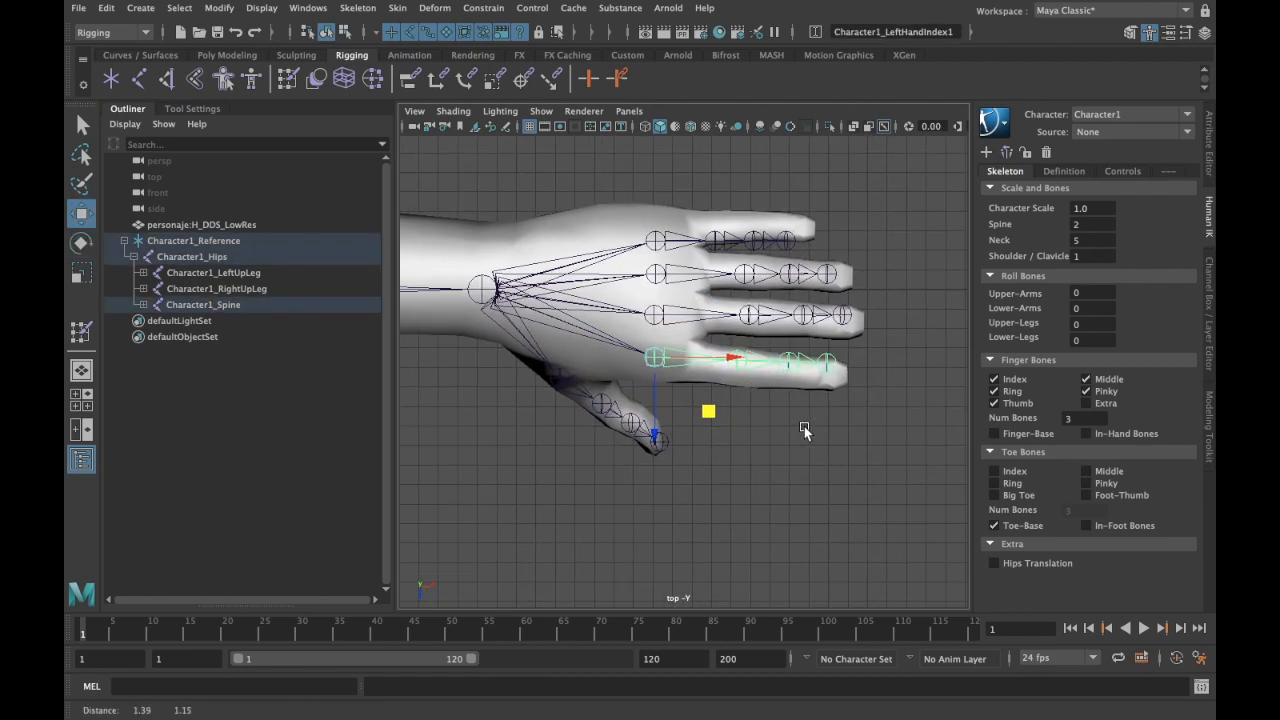
{"action": "left_click_drag", "start_coordinate": [727, 363], "coordinate": [741, 363]}
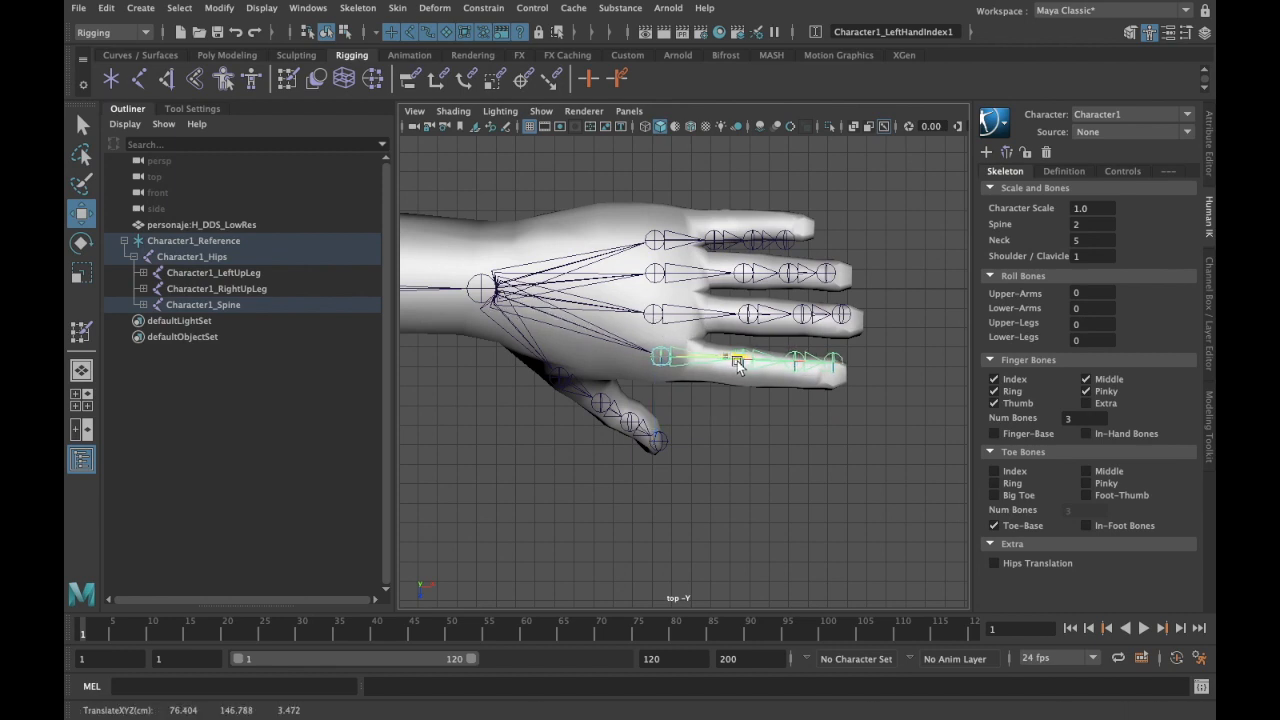
{"action": "left_click", "coordinate": [664, 318]}
{"action": "middle_click_drag", "start_coordinate": [765, 331], "coordinate": [780, 277]}
{"action": "left_click", "coordinate": [776, 288]}
{"action": "left_click", "coordinate": [653, 242]}
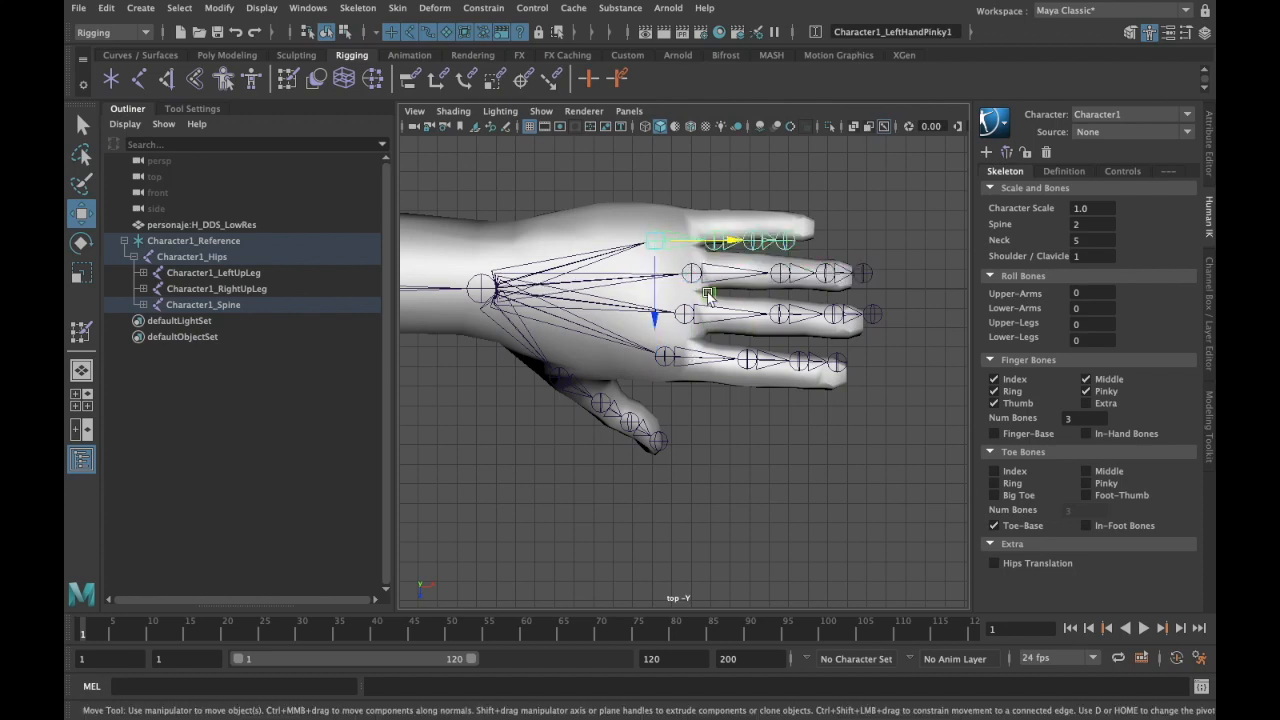
{"action": "middle_click_drag", "start_coordinate": [708, 296], "coordinate": [736, 283]}
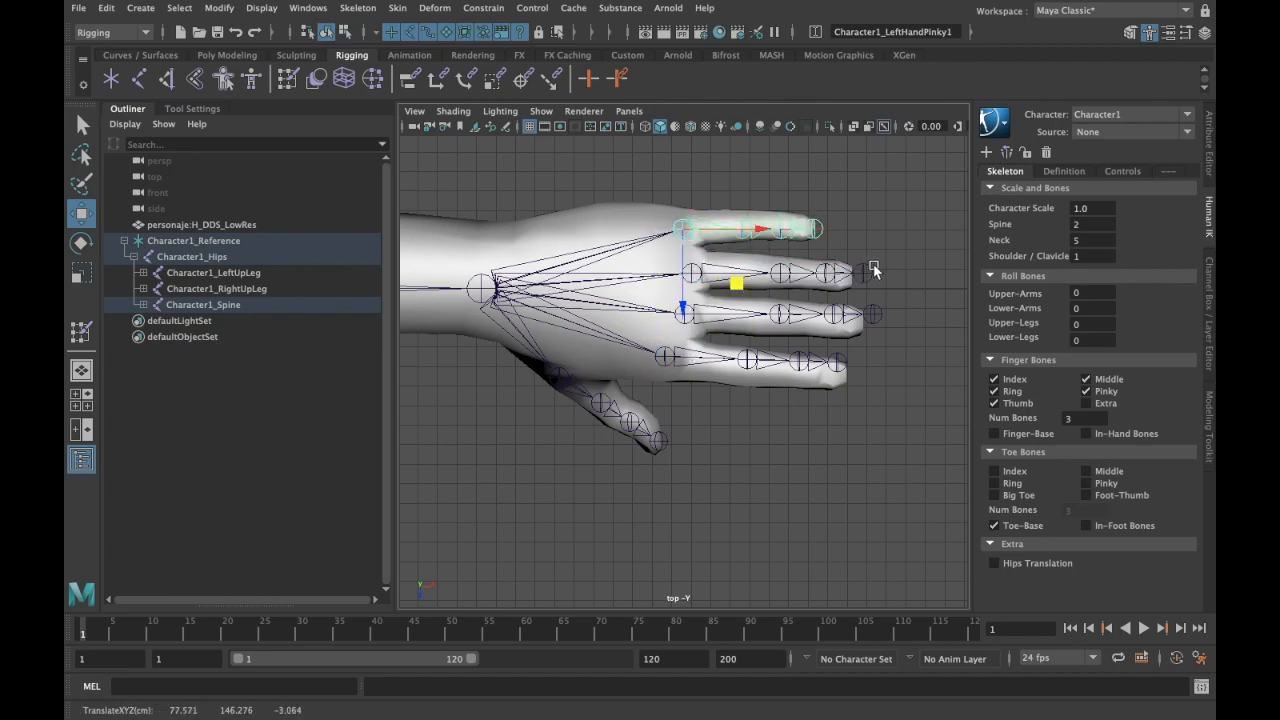
Step: Fine-tune the remaining finger joints of the left hand to fit inside the finger meshes
{"action": "scroll", "coordinate": [780, 392], "scroll_direction": "up", "scroll_amount": 5}
{"action": "left_click", "coordinate": [761, 405]}
{"action": "left_click", "coordinate": [649, 343]}
{"action": "left_click_drag", "start_coordinate": [703, 398], "coordinate": [701, 404]}
{"action": "middle_click_drag", "start_coordinate": [780, 452], "coordinate": [660, 441], "text": "alt"}
{"action": "left_click", "coordinate": [741, 251]}
{"action": "left_click_drag", "start_coordinate": [795, 305], "coordinate": [768, 312]}
{"action": "left_click", "coordinate": [725, 276]}
{"action": "left_click_drag", "start_coordinate": [780, 330], "coordinate": [754, 330]}
{"action": "left_click", "coordinate": [718, 193]}
Step: Place the third joint of the right thumb inside the thumb mesh in the top view
{"action": "key", "text": "space"}
{"action": "left_click", "coordinate": [571, 231]}
{"action": "key", "text": "space"}
{"action": "scroll", "coordinate": [690, 372], "scroll_direction": "up", "scroll_amount": 5}
{"action": "left_click", "coordinate": [682, 364]}
{"action": "left_click", "coordinate": [551, 331]}
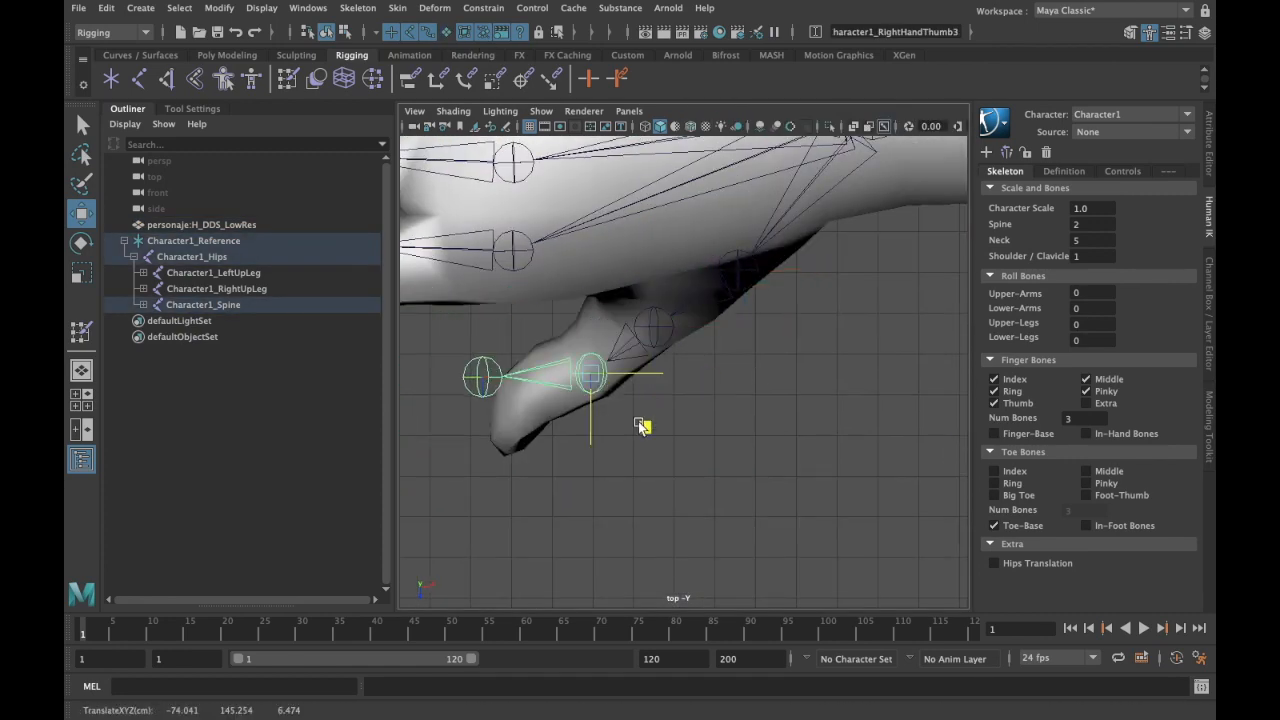
{"action": "left_click_drag", "start_coordinate": [603, 383], "coordinate": [647, 450]}
Step: Move the base joints of the right index, middle and ring fingers outward to their knuckles
{"action": "left_click", "coordinate": [775, 438]}
{"action": "left_click_drag", "start_coordinate": [829, 494], "coordinate": [774, 496]}
{"action": "left_click", "coordinate": [775, 347]}
{"action": "left_click_drag", "start_coordinate": [829, 402], "coordinate": [743, 401]}
{"action": "left_click", "coordinate": [773, 263]}
{"action": "left_click_drag", "start_coordinate": [827, 318], "coordinate": [749, 311]}
Step: Adjust the third joints of the right middle and ring fingers to the finger meshes, and show the whole arm from above
{"action": "middle_click_drag", "start_coordinate": [650, 380], "coordinate": [765, 318], "text": "alt"}
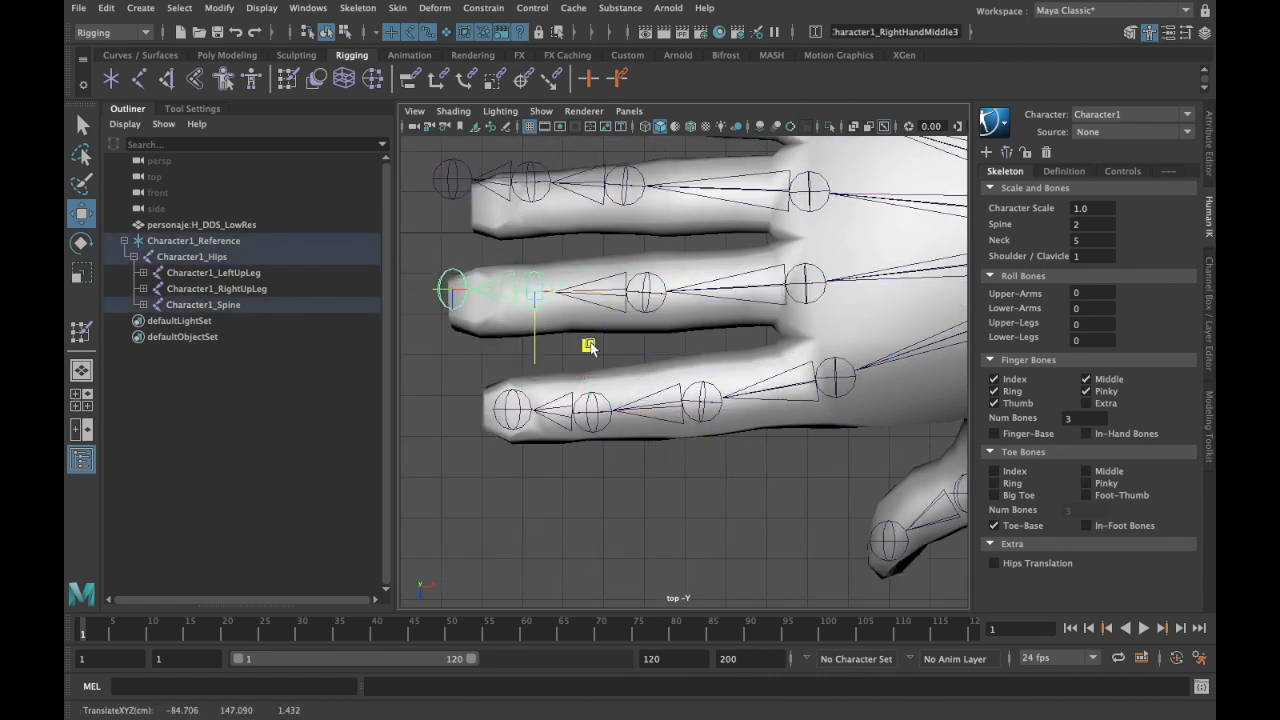
{"action": "middle_click_drag", "start_coordinate": [594, 334], "coordinate": [554, 462], "text": "alt"}
{"action": "left_click_drag", "start_coordinate": [581, 377], "coordinate": [586, 384]}
{"action": "scroll", "coordinate": [560, 277], "scroll_direction": "down", "scroll_amount": 5}
{"action": "key", "text": "space"}
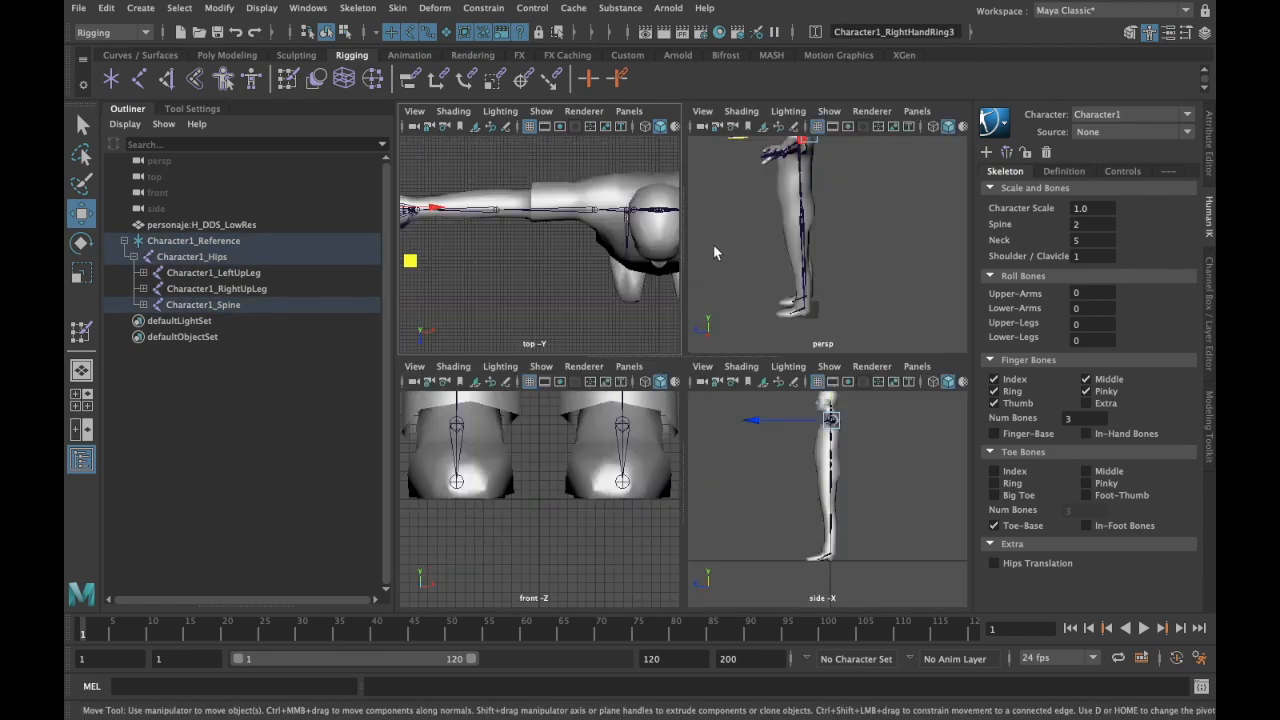
{"action": "key", "text": "space"}
{"action": "scroll", "coordinate": [534, 242], "scroll_direction": "down", "scroll_amount": 3}
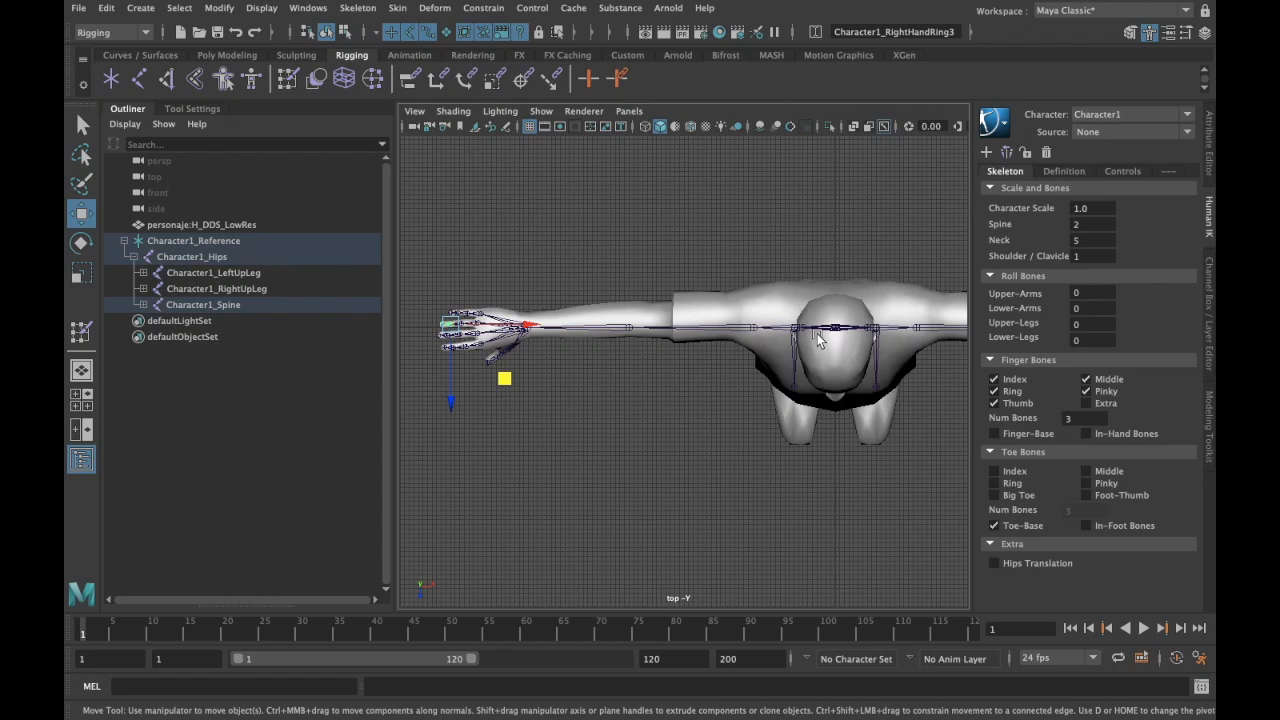
Step: Inspect the left arm and hand joints in the top, perspective and front views
{"action": "middle_click_drag", "start_coordinate": [818, 340], "coordinate": [568, 336], "text": "alt"}
{"action": "scroll", "coordinate": [778, 312], "scroll_direction": "up", "scroll_amount": 4}
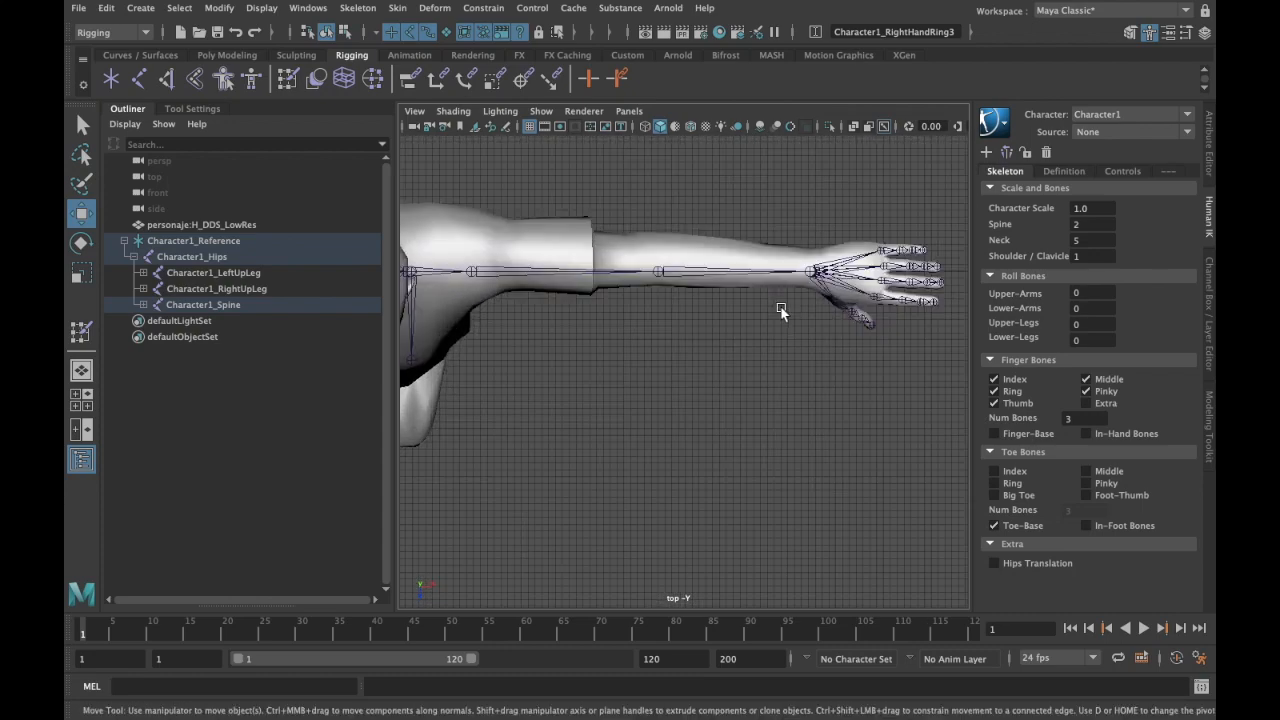
{"action": "middle_click_drag", "start_coordinate": [781, 306], "coordinate": [656, 312], "text": "alt"}
{"action": "key", "text": "space"}
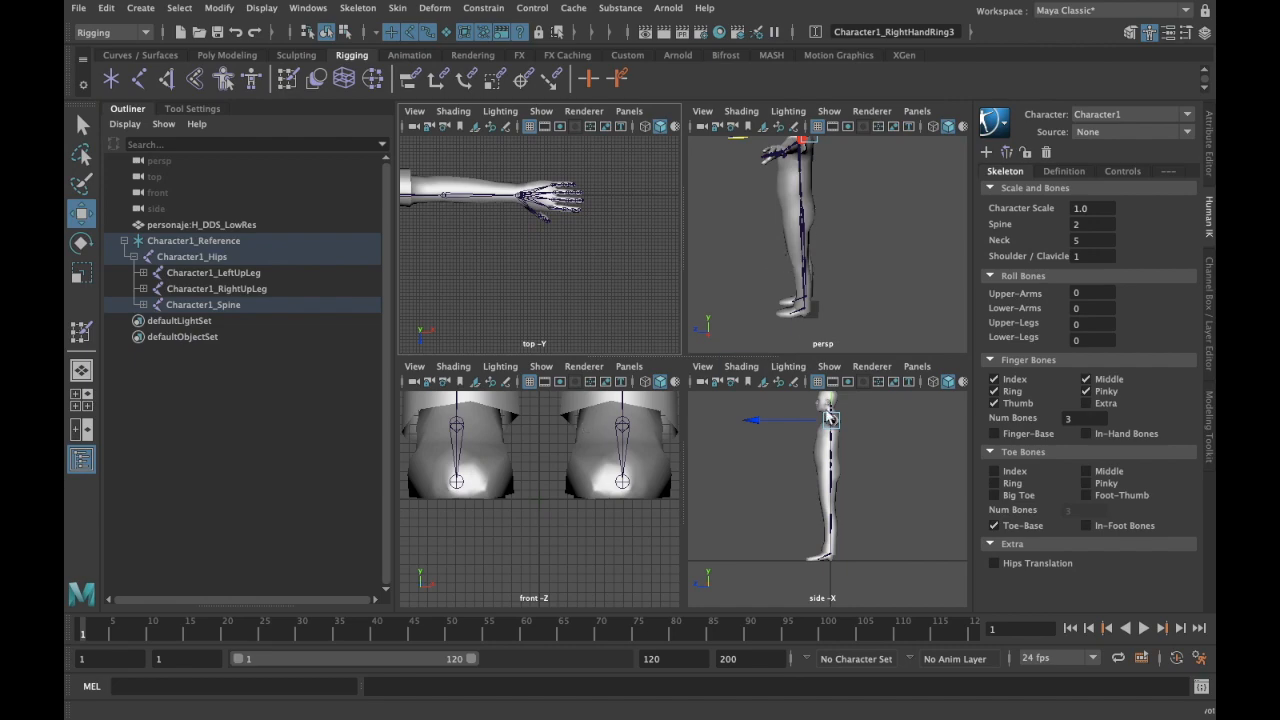
{"action": "key", "text": "space"}
{"action": "left_click_drag", "start_coordinate": [721, 265], "coordinate": [808, 291], "text": "alt"}
{"action": "key", "text": "space"}
{"action": "key", "text": "space"}
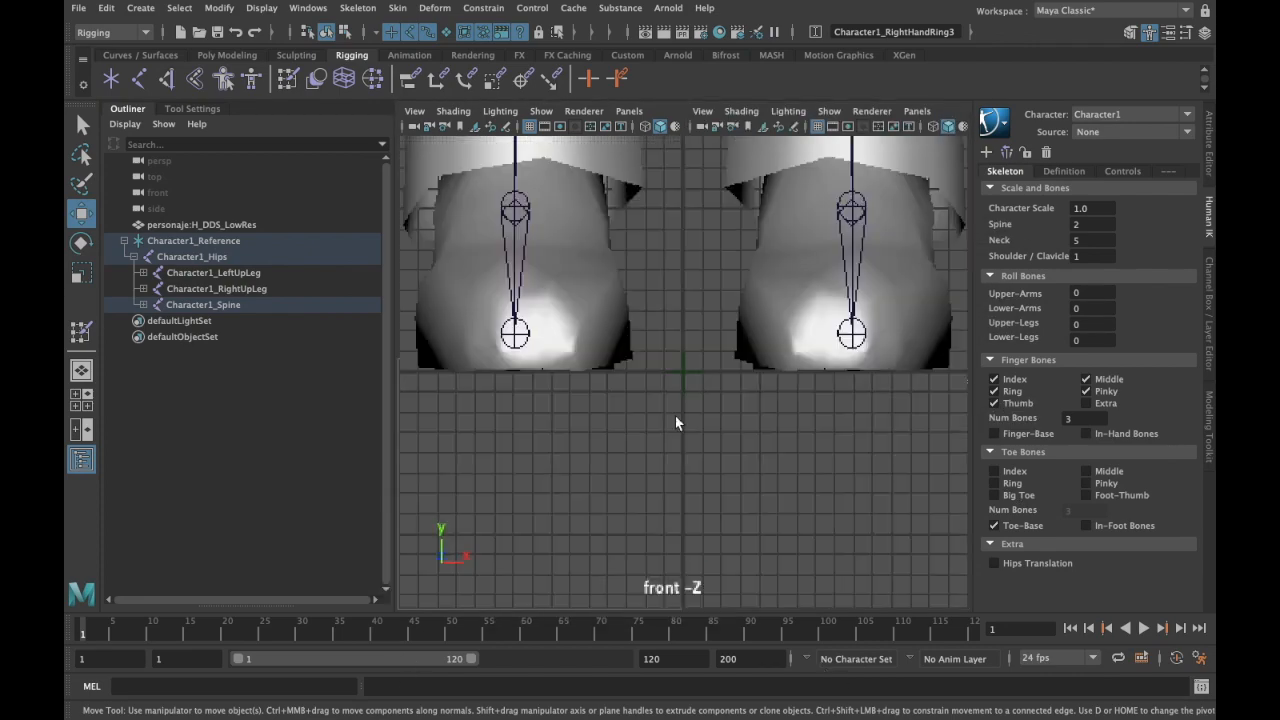
{"action": "scroll", "coordinate": [782, 387], "scroll_direction": "down", "scroll_amount": 3}
{"action": "middle_click_drag", "start_coordinate": [782, 387], "coordinate": [470, 525], "text": "alt"}
{"action": "middle_click_drag", "start_coordinate": [764, 275], "coordinate": [710, 490], "text": "alt"}
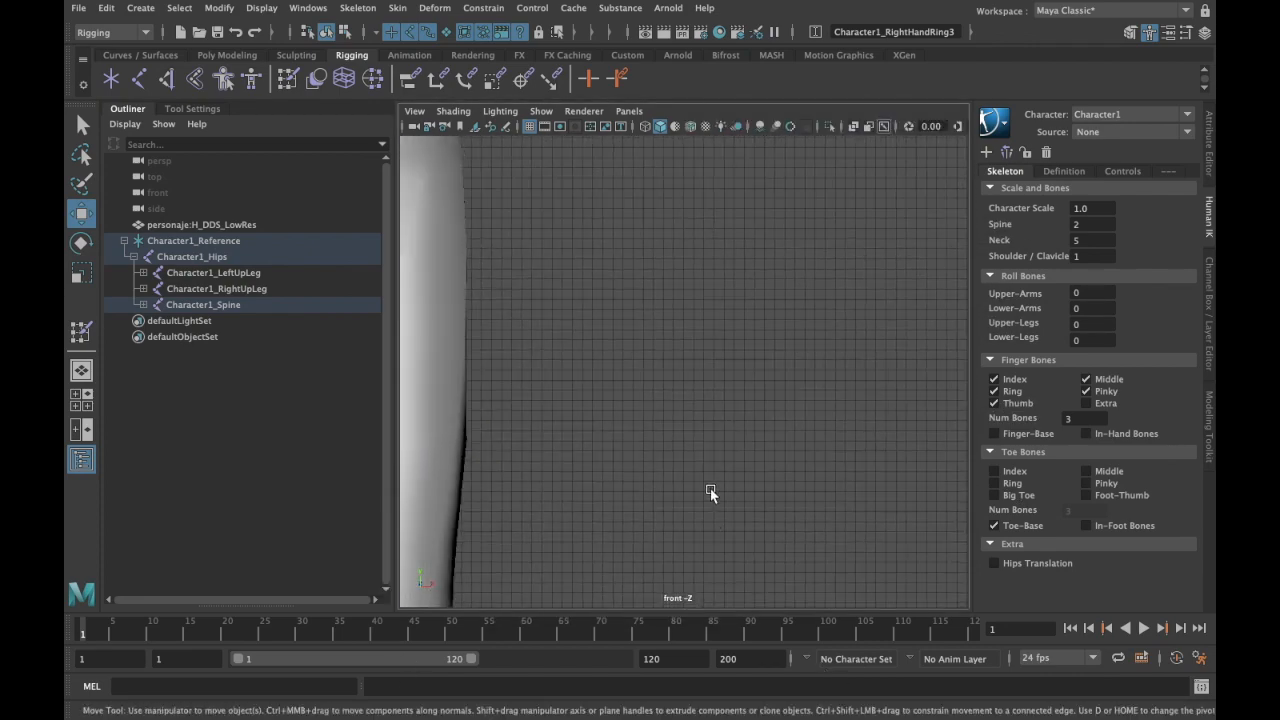
{"action": "middle_click_drag", "start_coordinate": [722, 357], "coordinate": [648, 340], "text": "alt"}
{"action": "left_click", "coordinate": [648, 340]}
{"action": "scroll", "coordinate": [743, 371], "scroll_direction": "up", "scroll_amount": 5}
{"action": "left_click", "coordinate": [768, 375]}
Step: Adjust the height of the left middle finger's second joint to fit inside the finger mesh
{"action": "key", "text": "space"}
{"action": "key", "text": "space"}
{"action": "key", "text": "space"}
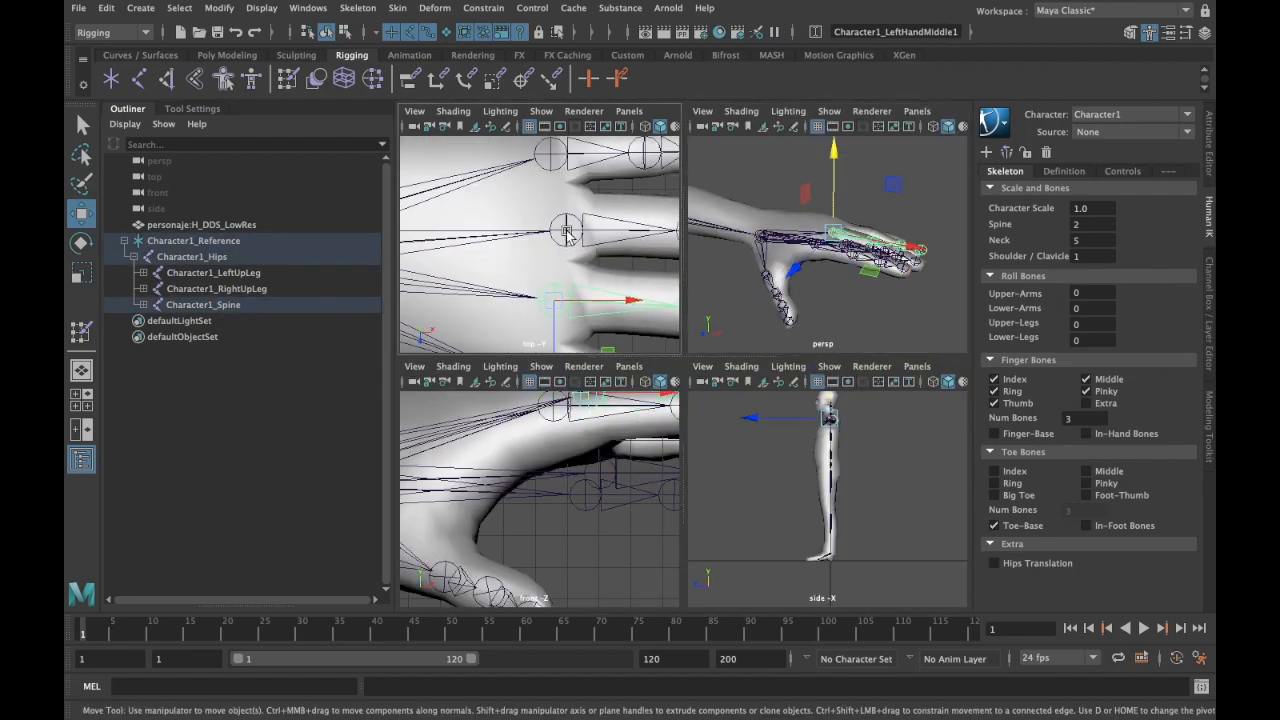
{"action": "left_click", "coordinate": [568, 232]}
{"action": "key", "text": "f"}
{"action": "left_click", "coordinate": [550, 153]}
{"action": "middle_click_drag", "start_coordinate": [627, 187], "coordinate": [600, 277], "text": "alt"}
{"action": "key", "text": "space"}
{"action": "left_click_drag", "start_coordinate": [817, 386], "coordinate": [803, 351], "text": "alt"}
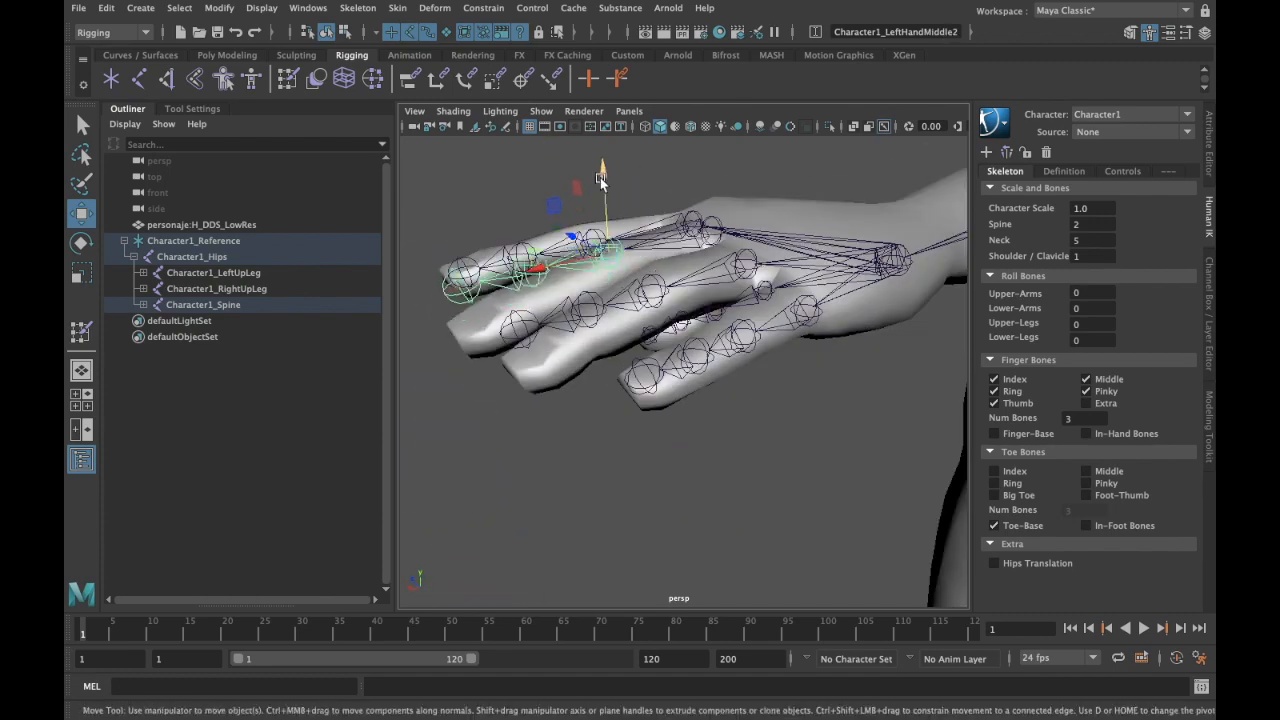
{"action": "left_click", "coordinate": [475, 337]}
{"action": "left_click", "coordinate": [571, 277]}
{"action": "left_click_drag", "start_coordinate": [747, 272], "coordinate": [668, 306], "text": "alt"}
Step: Check the remaining hand joints, clear the selection and show the whole character in the perspective view
{"action": "key", "text": "space"}
{"action": "left_click", "coordinate": [560, 274]}
{"action": "scroll", "coordinate": [560, 274], "scroll_direction": "down", "scroll_amount": 5}
{"action": "left_click", "coordinate": [481, 262]}
{"action": "key", "text": "f"}
{"action": "key", "text": "space"}
{"action": "key", "text": "a"}
{"action": "right_click_drag", "start_coordinate": [700, 284], "coordinate": [820, 264]}
{"action": "left_click", "coordinate": [888, 457]}
{"action": "left_click_drag", "start_coordinate": [888, 457], "coordinate": [743, 391], "text": "alt"}
{"action": "left_click_drag", "start_coordinate": [768, 440], "coordinate": [822, 432], "text": "alt"}
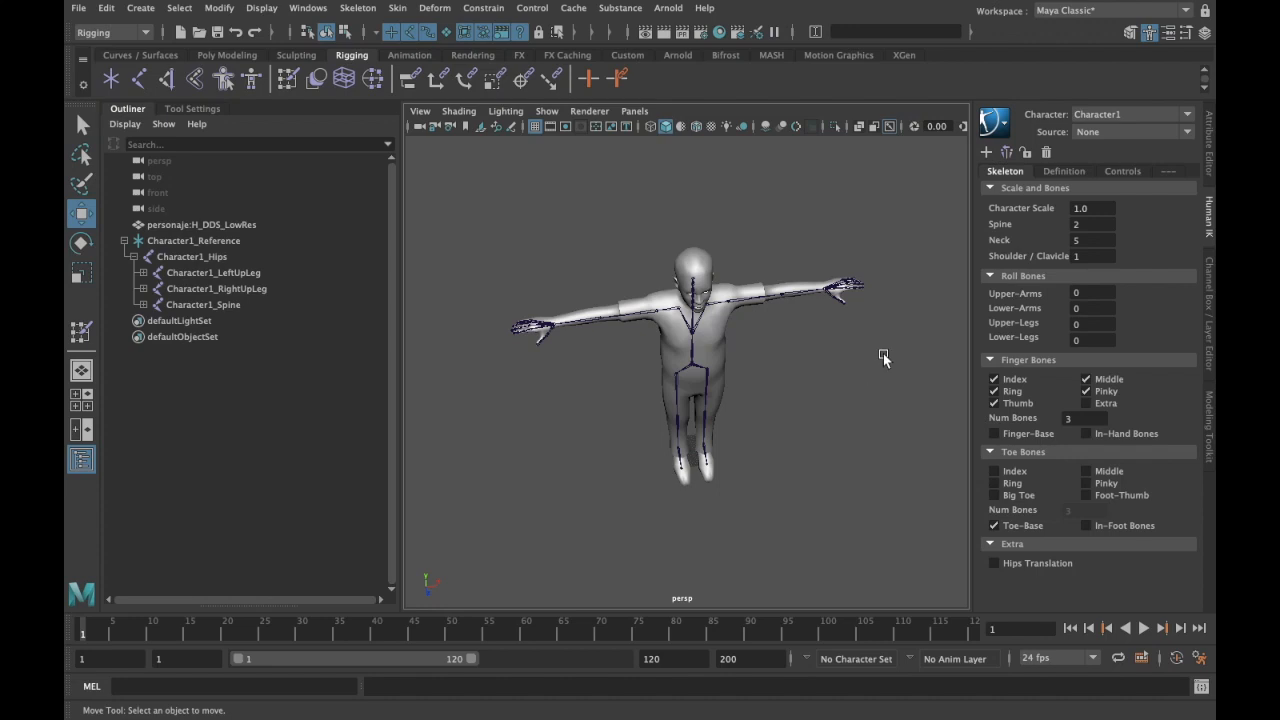
Step: Create a HumanIK control rig for Character1
{"action": "left_click_drag", "start_coordinate": [848, 397], "coordinate": [752, 308], "text": "alt"}
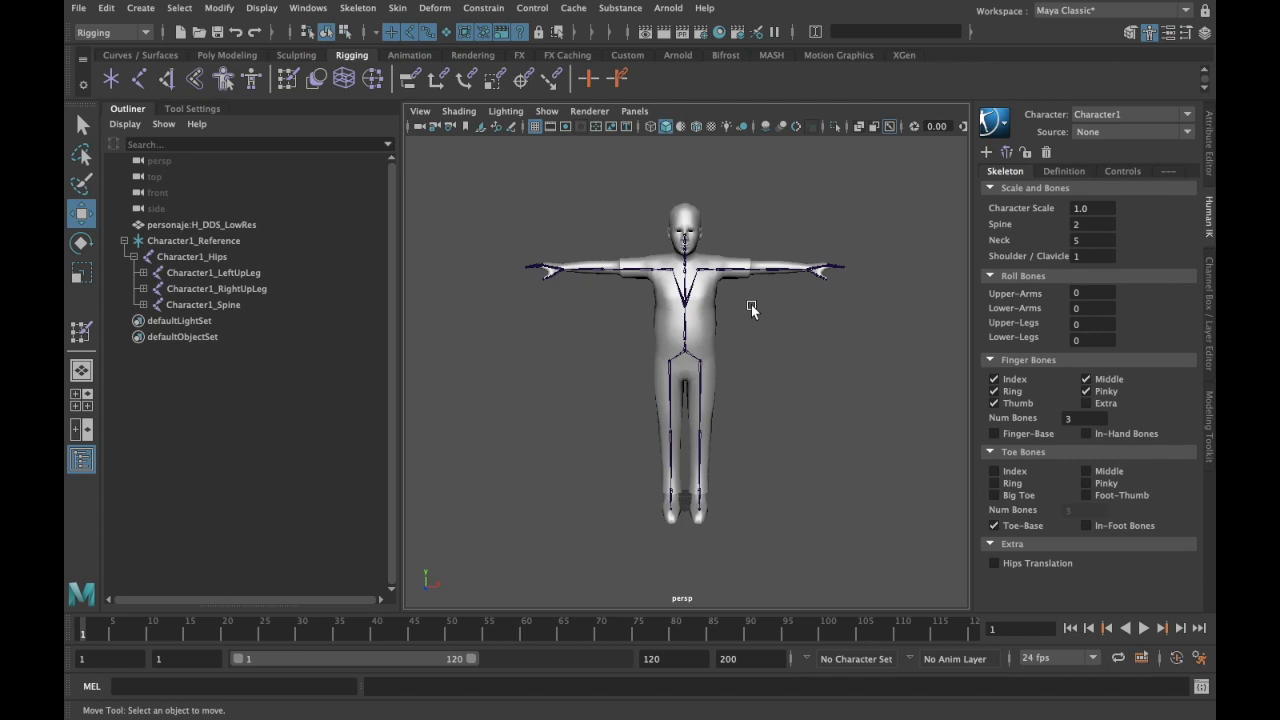
{"action": "mouse_move", "coordinate": [1014, 8]}
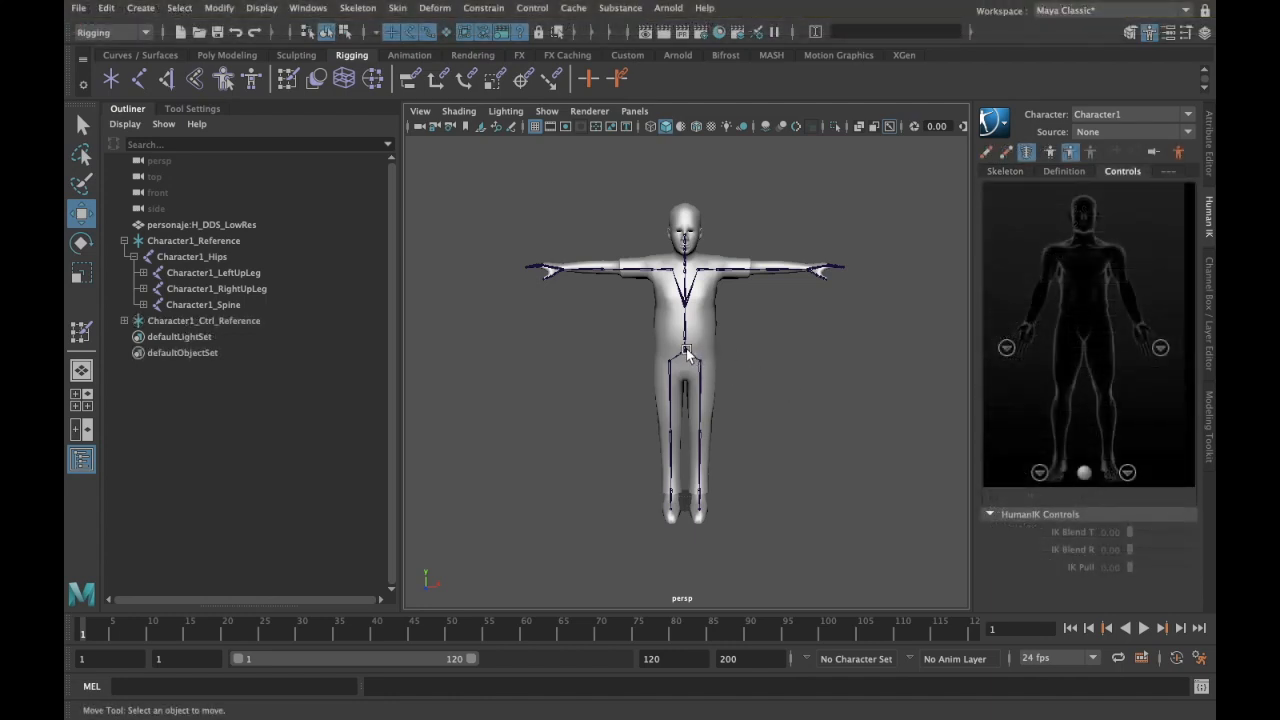
{"action": "left_click_drag", "start_coordinate": [852, 380], "coordinate": [770, 355], "text": "alt"}
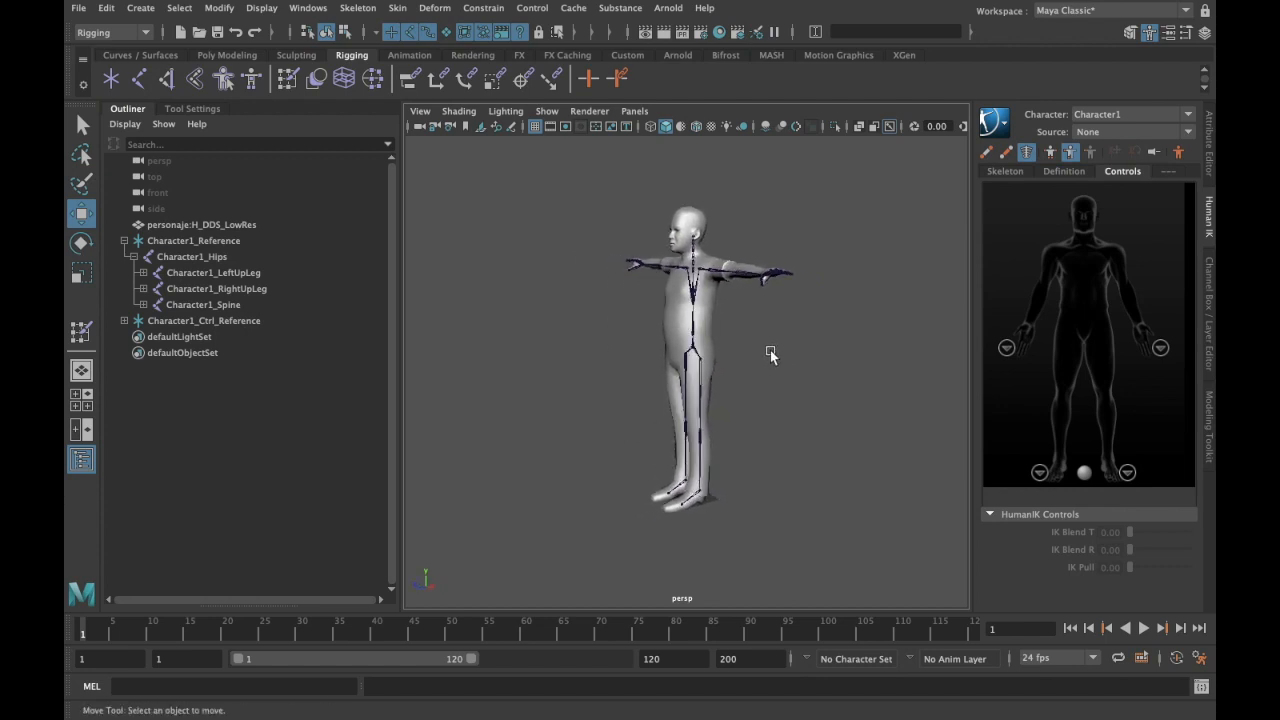
Step: Select the Character1_Hips joint together with the character mesh and bind the skin to the skeleton
{"action": "left_click", "coordinate": [695, 352]}
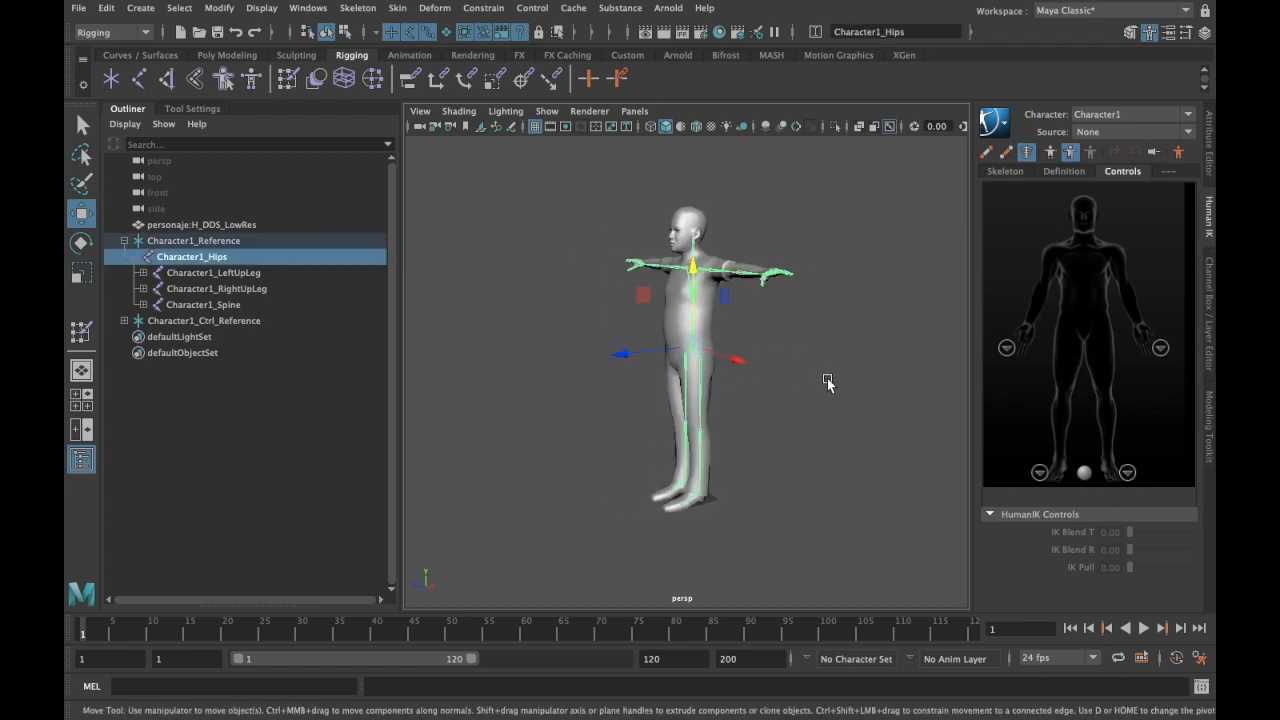
{"action": "left_click", "coordinate": [829, 380]}
{"action": "left_click", "coordinate": [205, 258]}
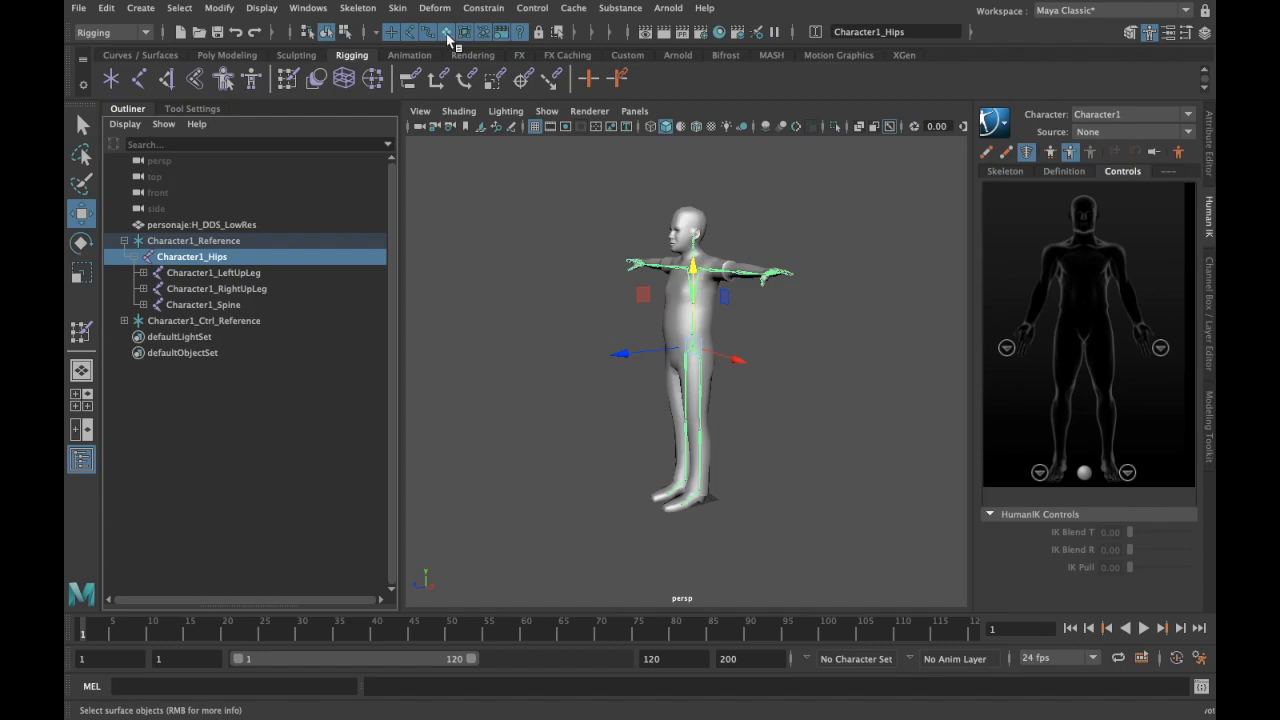
{"action": "left_click_drag", "start_coordinate": [804, 508], "coordinate": [791, 474], "text": "alt"}
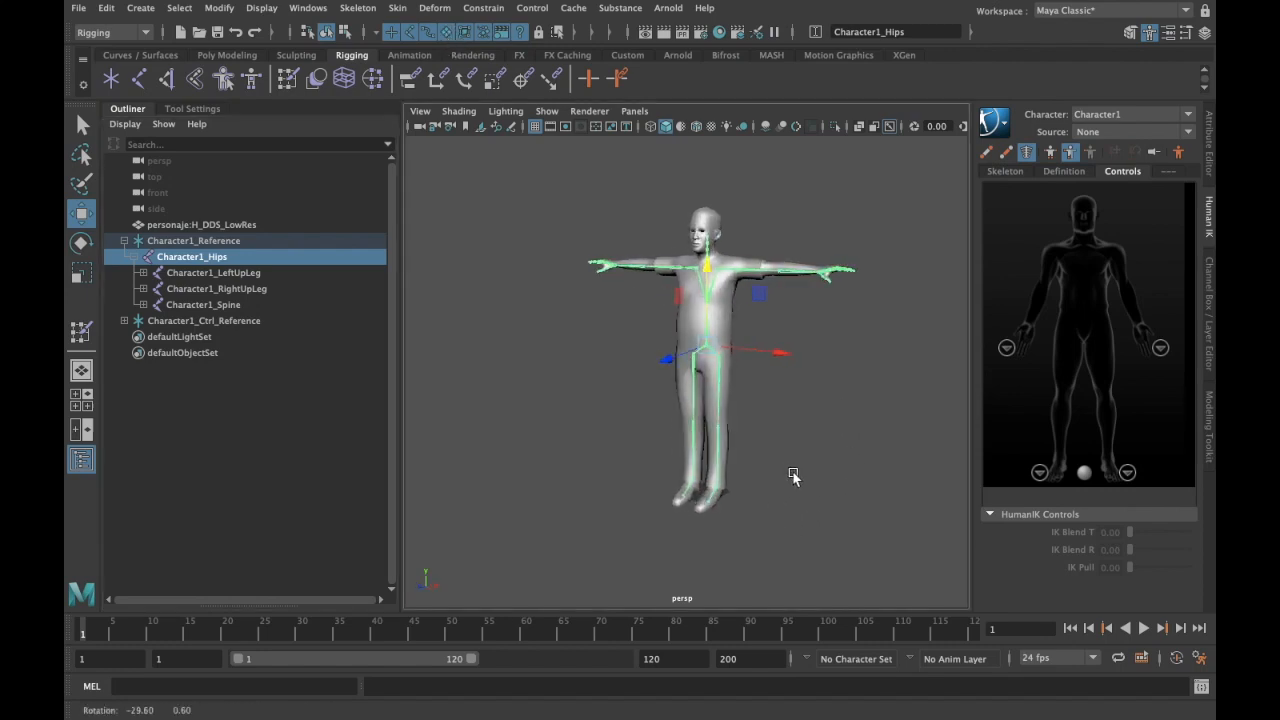
{"action": "left_click", "coordinate": [803, 400]}
{"action": "left_click", "coordinate": [706, 347]}
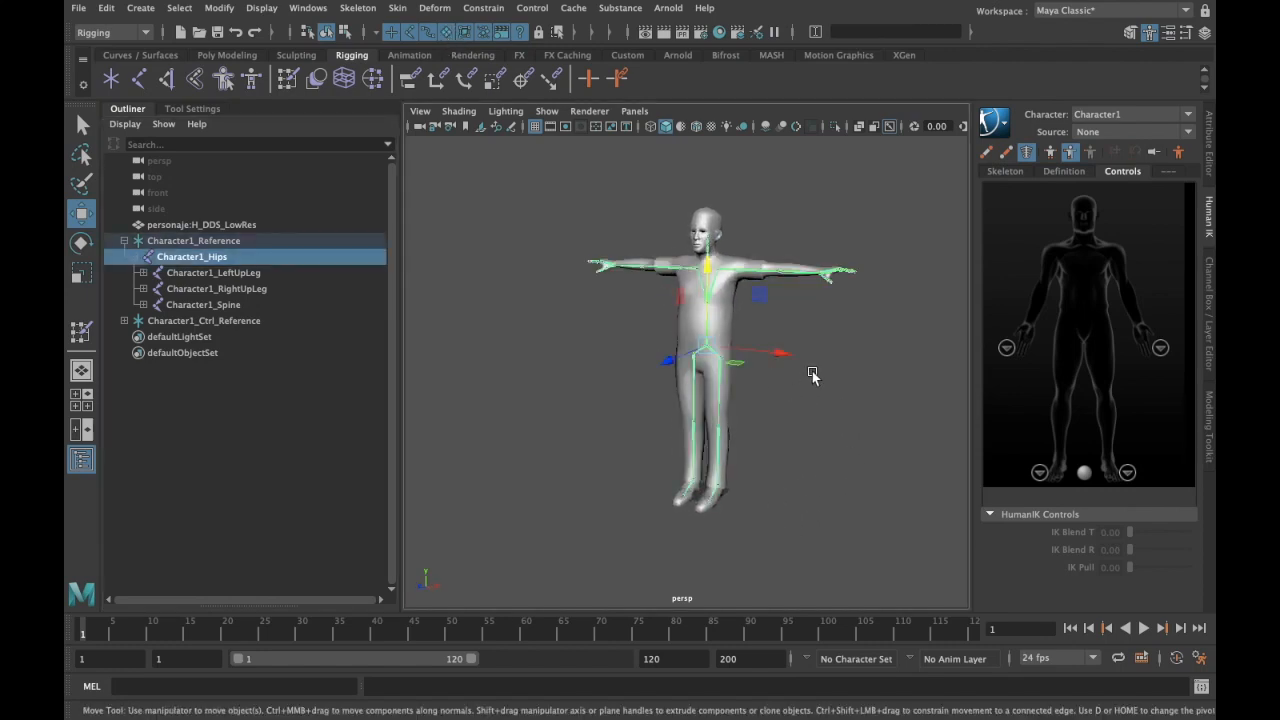
{"action": "left_click_drag", "start_coordinate": [860, 396], "coordinate": [746, 371], "text": "alt"}
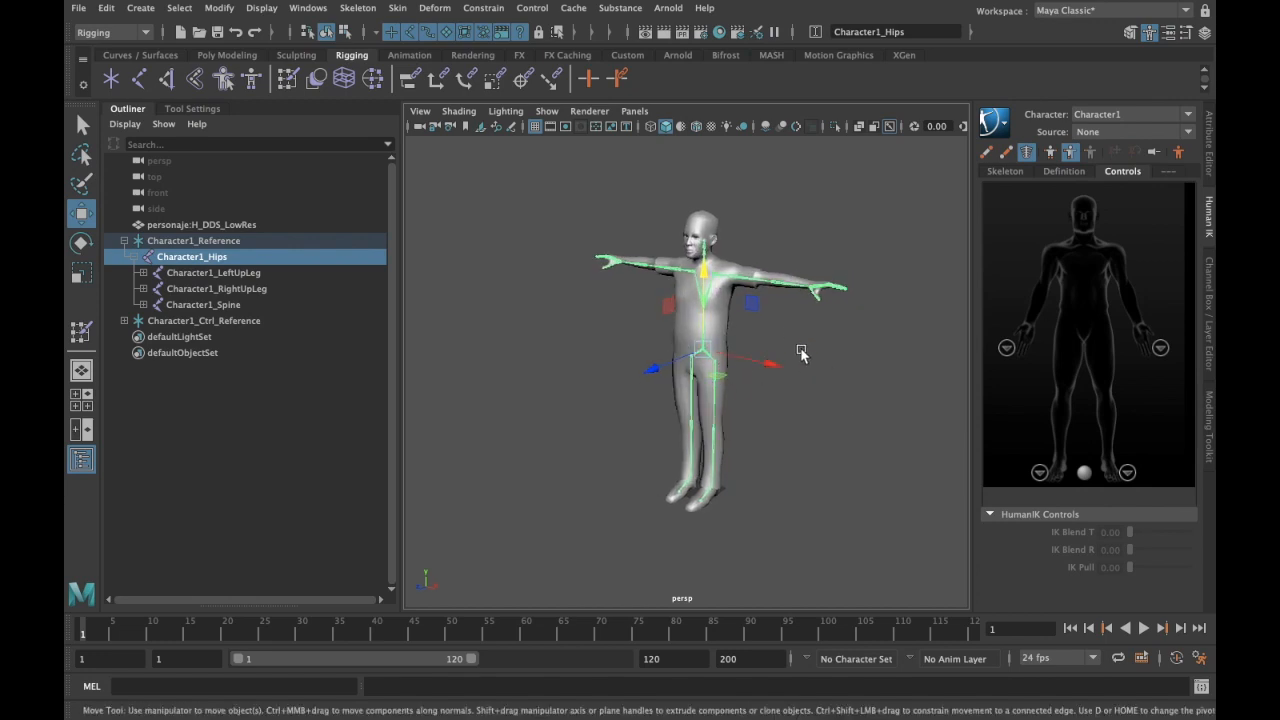
{"action": "left_click", "coordinate": [723, 315], "text": "shift"}
{"action": "left_click_drag", "start_coordinate": [730, 350], "coordinate": [754, 340], "text": "alt"}
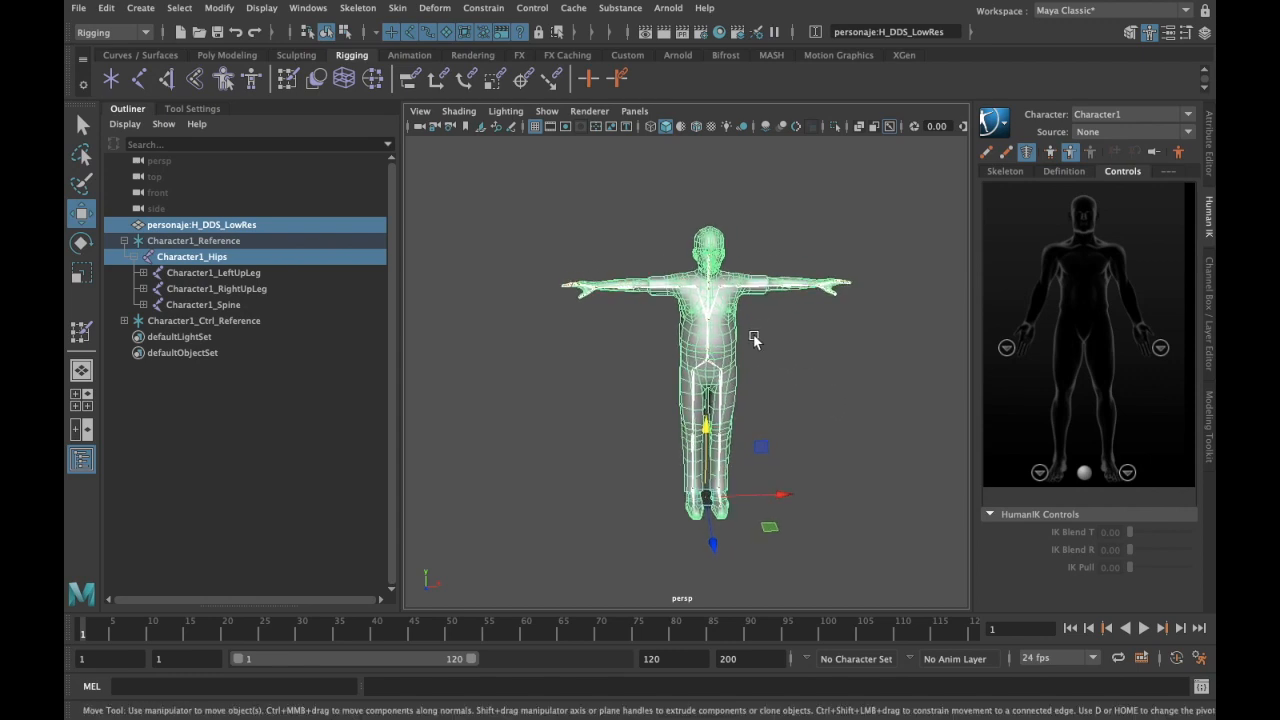
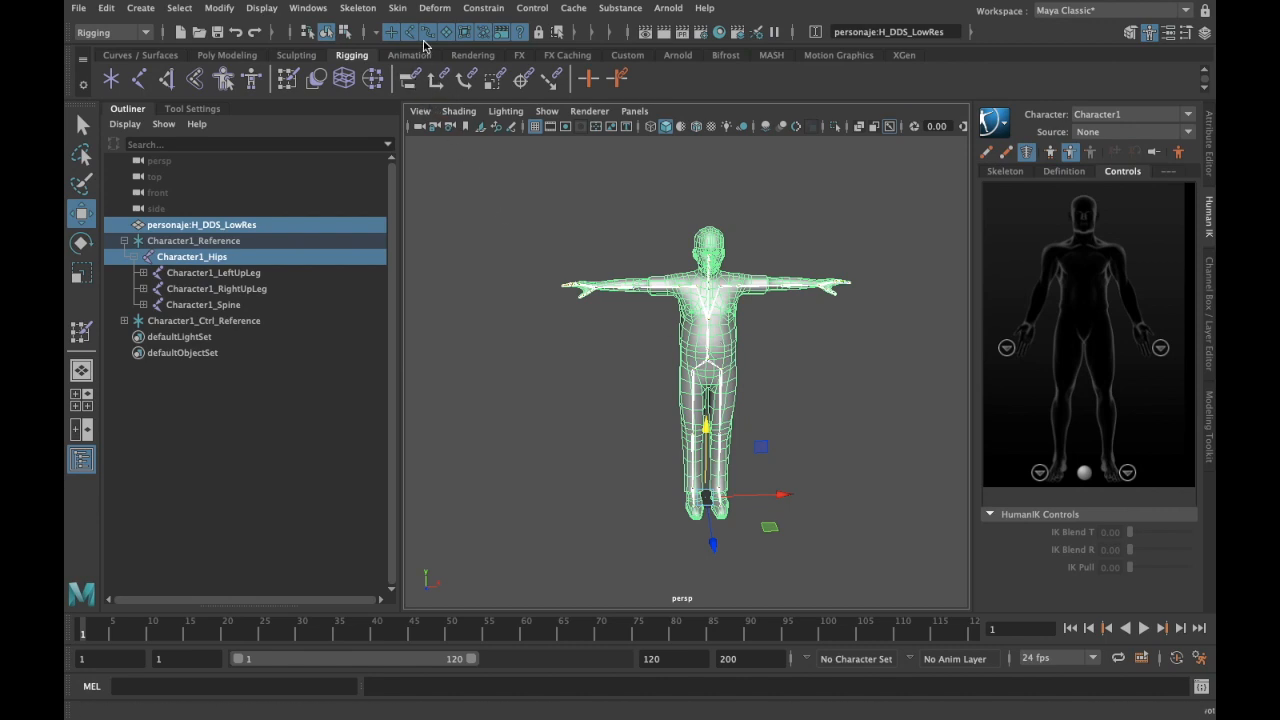
{"action": "left_click", "coordinate": [398, 8]}
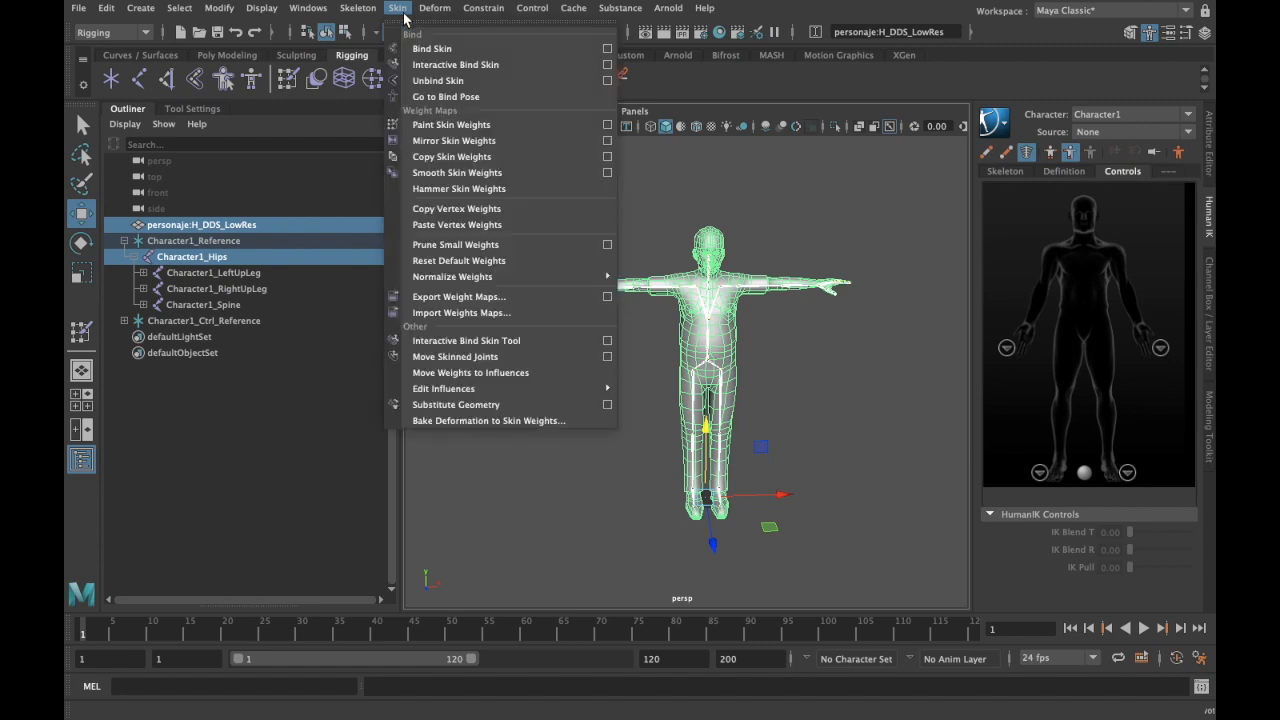
{"action": "left_click", "coordinate": [555, 51]}
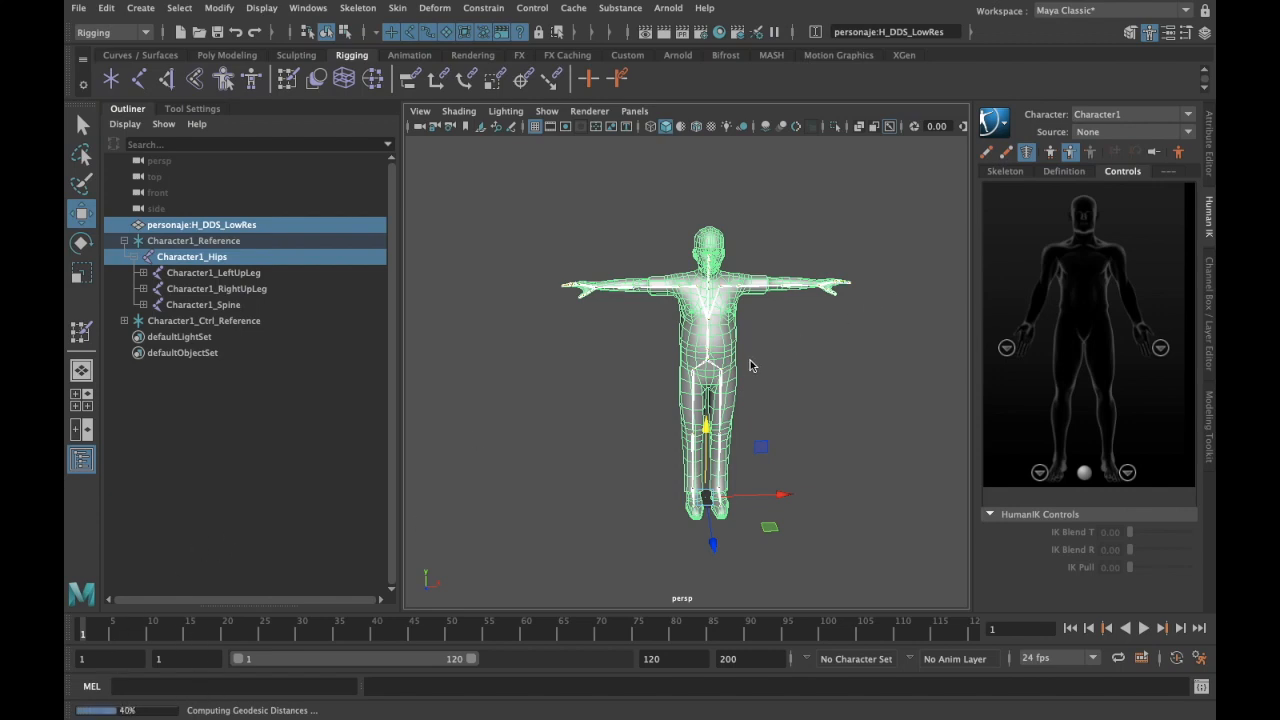
Step: Rotate the Character1_Spine joint by about -4 degrees in X to test how the bound mesh deforms
{"action": "left_click_drag", "start_coordinate": [832, 396], "coordinate": [691, 355], "text": "alt"}
{"action": "left_click", "coordinate": [783, 434]}
{"action": "left_click", "coordinate": [685, 348]}
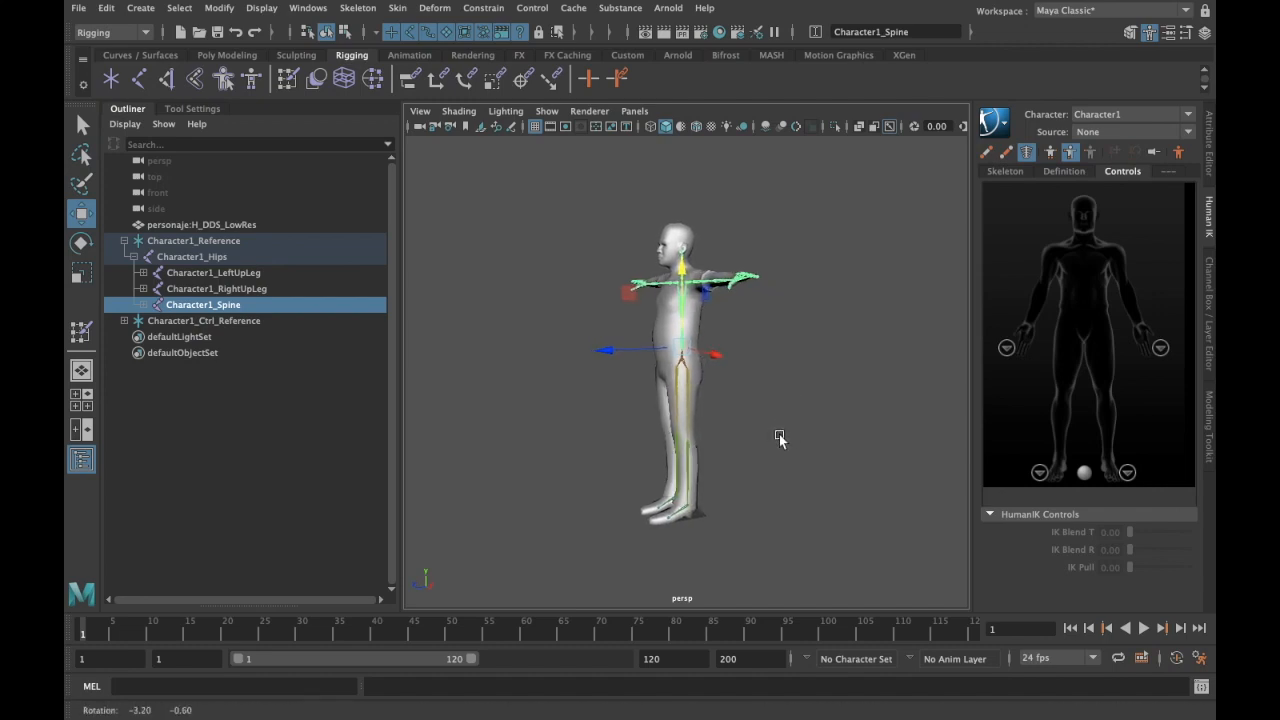
{"action": "key", "text": "e"}
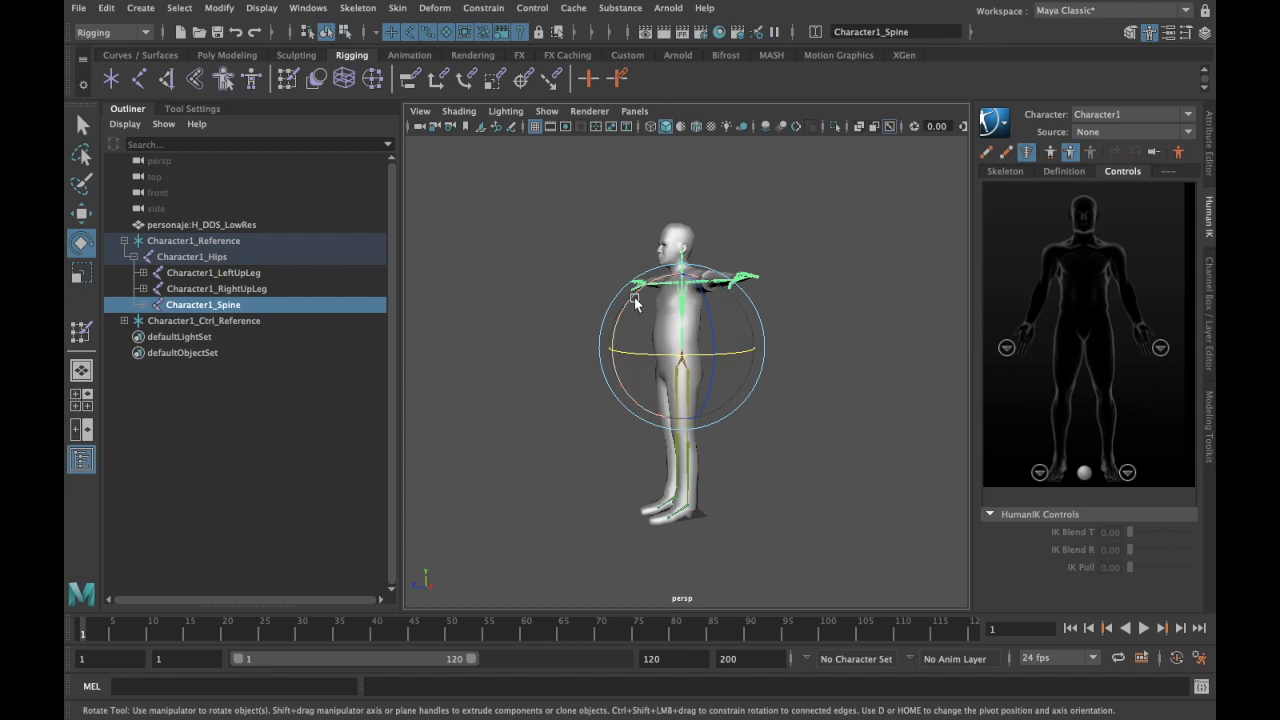
{"action": "mouse_move", "coordinate": [633, 302]}
{"action": "left_mouse_down"}
{"action": "mouse_move", "coordinate": [624, 338]}
{"action": "mouse_move", "coordinate": [640, 292]}
{"action": "left_mouse_up"}
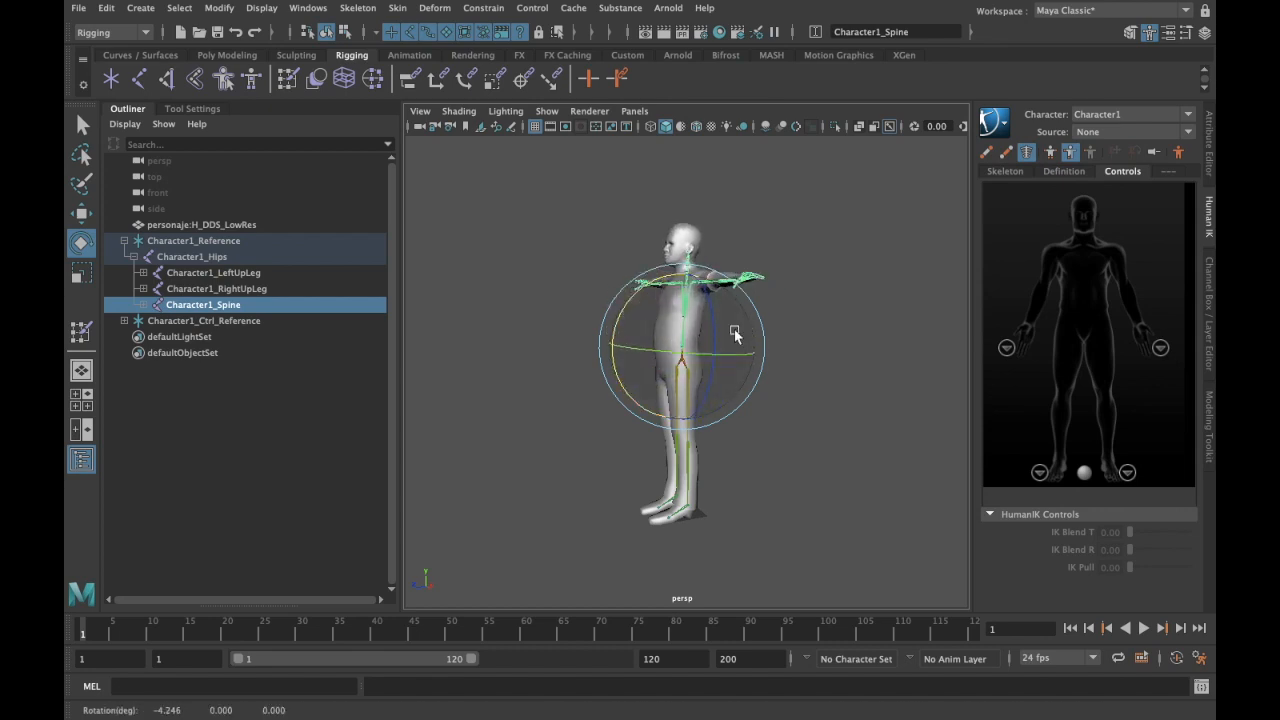
{"action": "left_click", "coordinate": [743, 505]}
{"action": "left_click_drag", "start_coordinate": [743, 505], "coordinate": [771, 354], "text": "alt"}
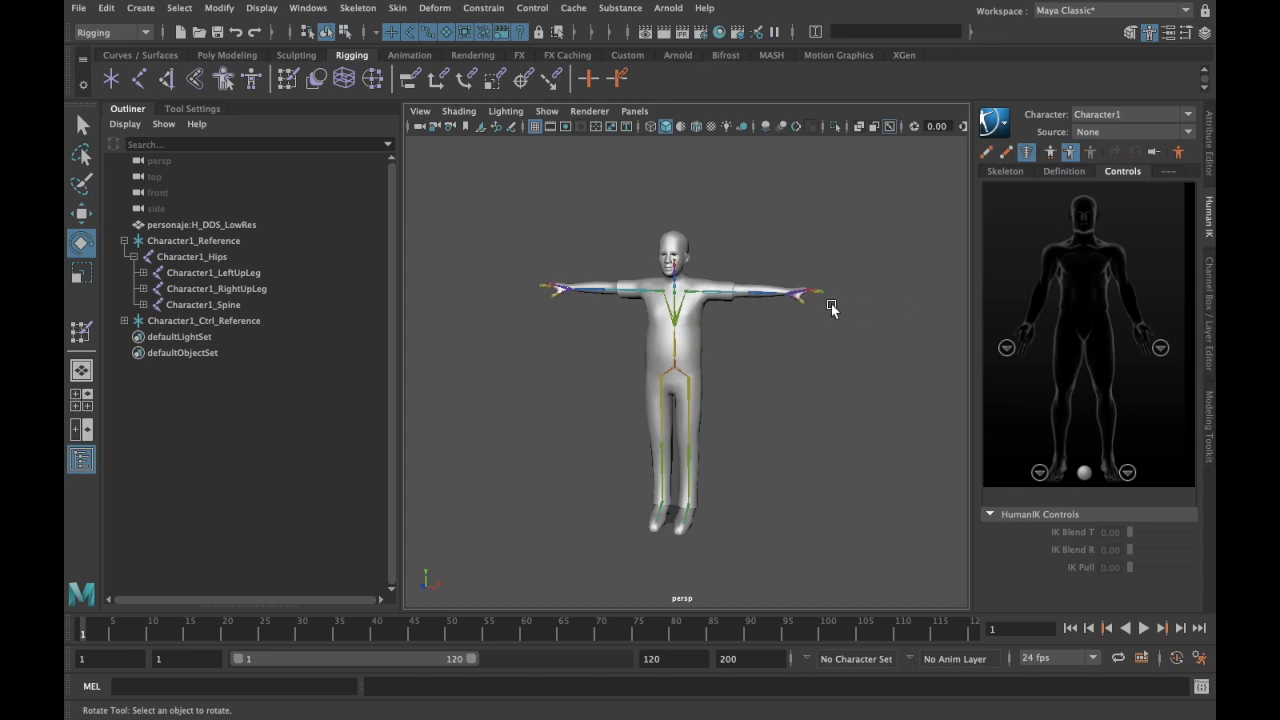
Step: Examine the HumanIK character and source options available for the rigged character
{"action": "scroll", "coordinate": [828, 307], "scroll_direction": "up", "scroll_amount": 2}
{"action": "middle_click_drag", "start_coordinate": [824, 304], "coordinate": [802, 303], "text": "alt"}
{"action": "left_click_drag", "start_coordinate": [768, 307], "coordinate": [824, 316], "text": "alt"}
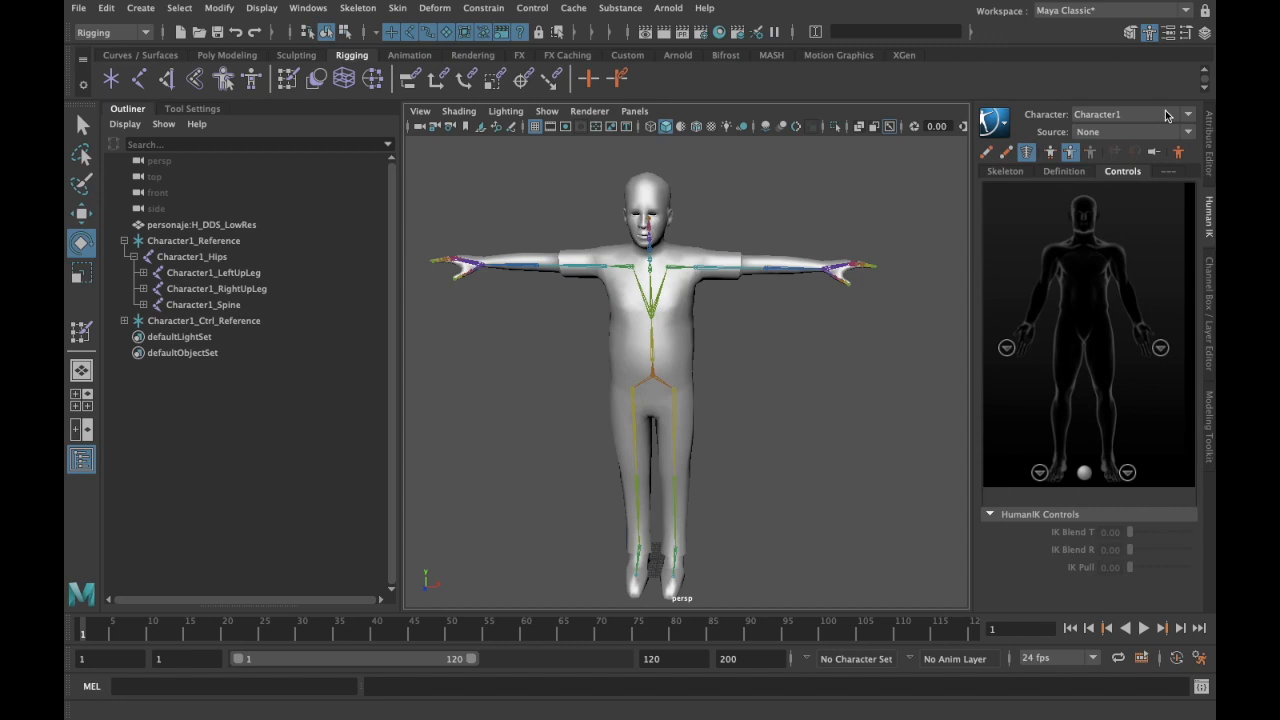
{"action": "left_click", "coordinate": [1166, 117]}
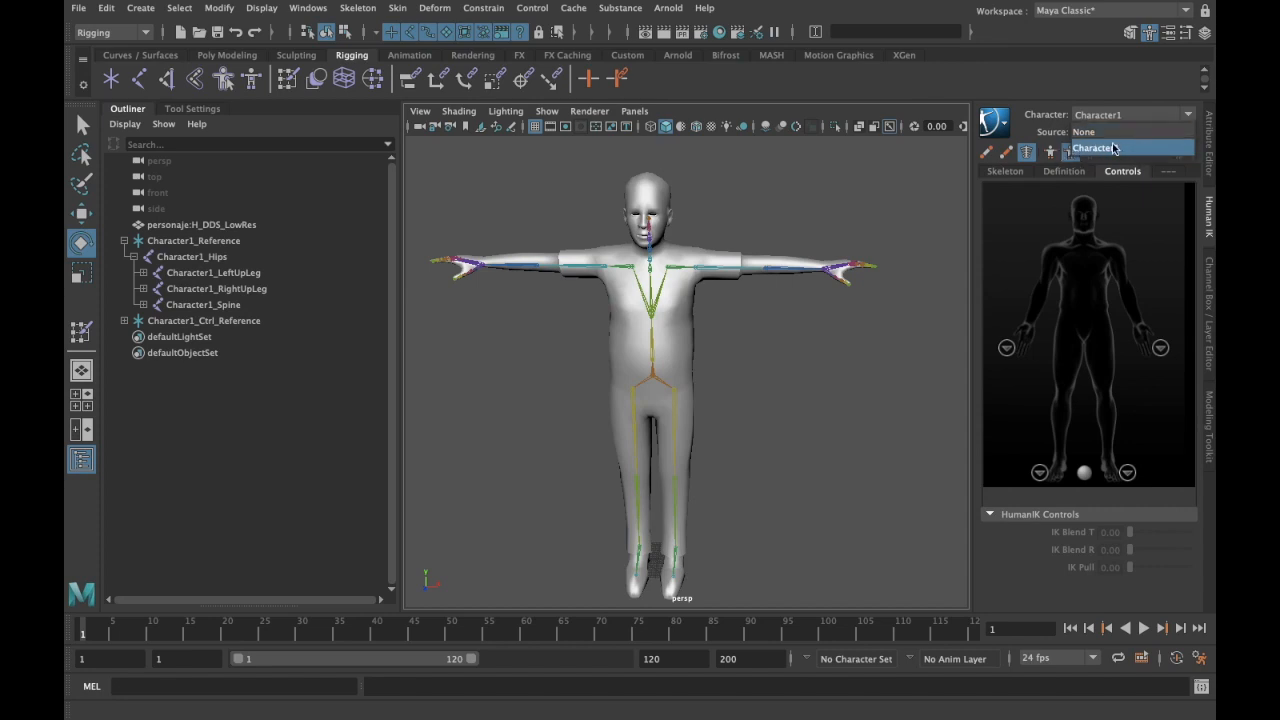
{"action": "left_click", "coordinate": [1124, 87]}
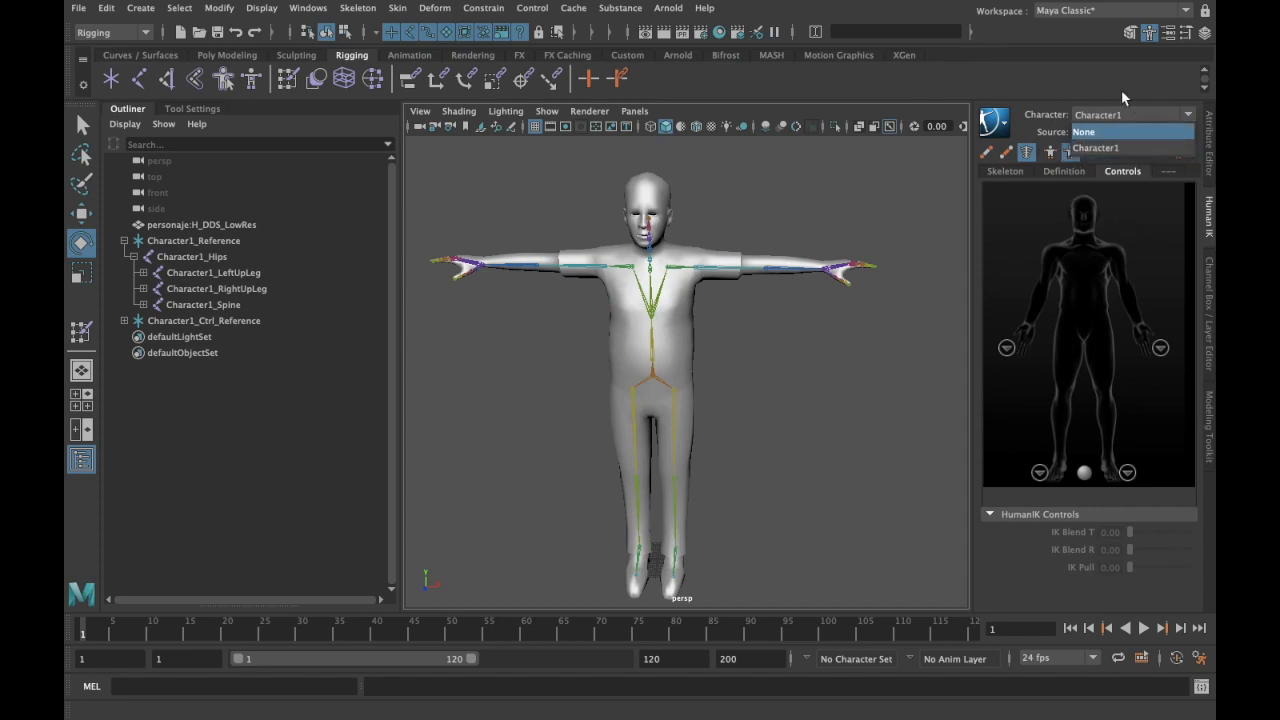
{"action": "left_click", "coordinate": [1126, 130]}
{"action": "left_click", "coordinate": [1062, 85]}
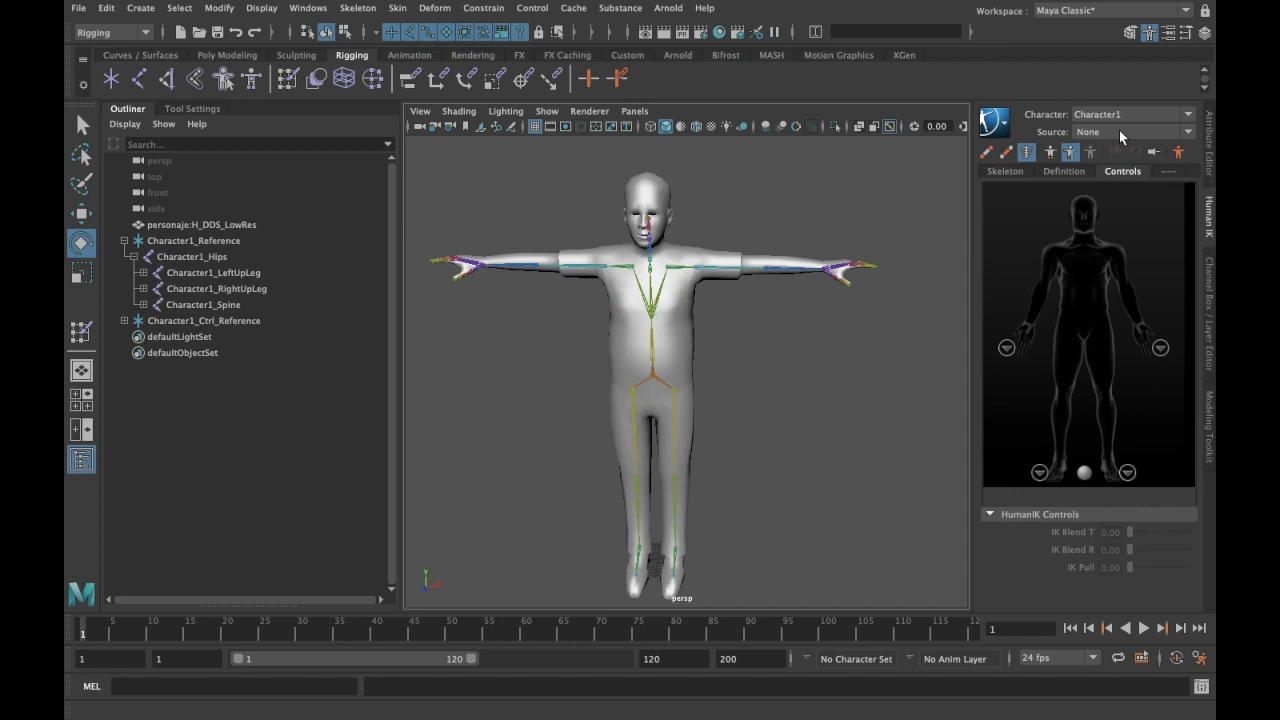
{"action": "left_click", "coordinate": [1119, 132]}
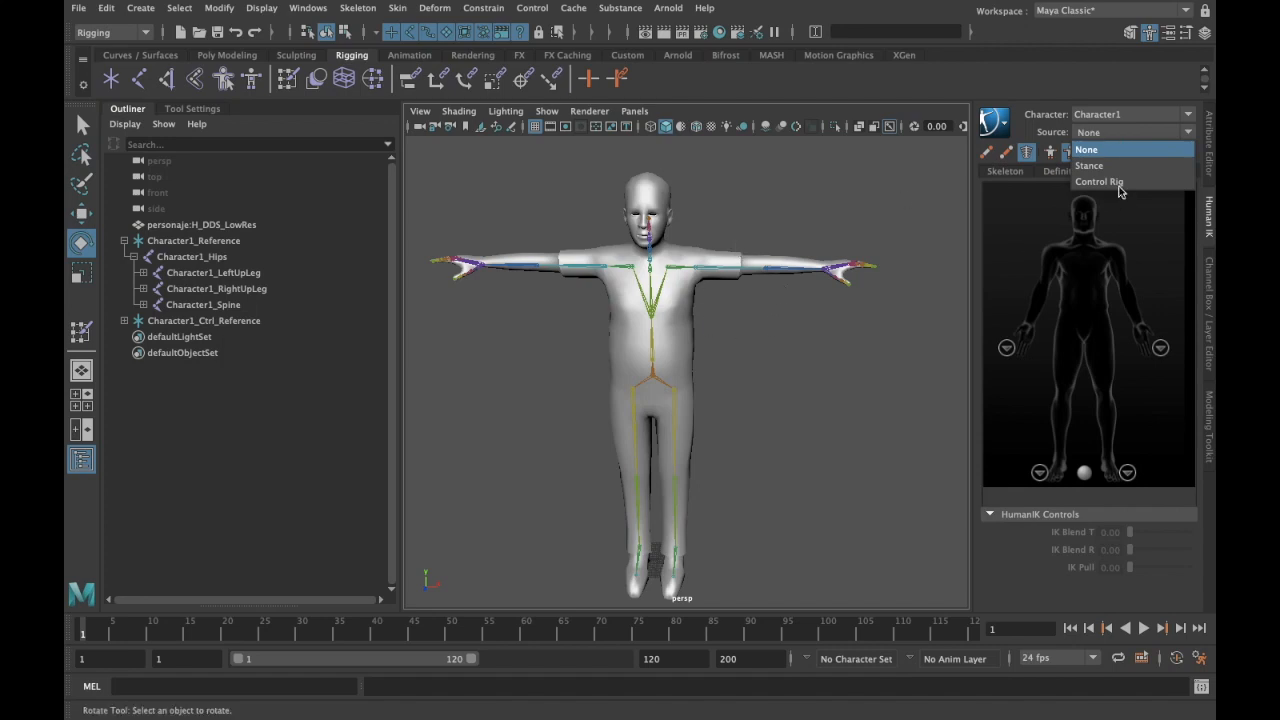
{"action": "left_click", "coordinate": [728, 300]}
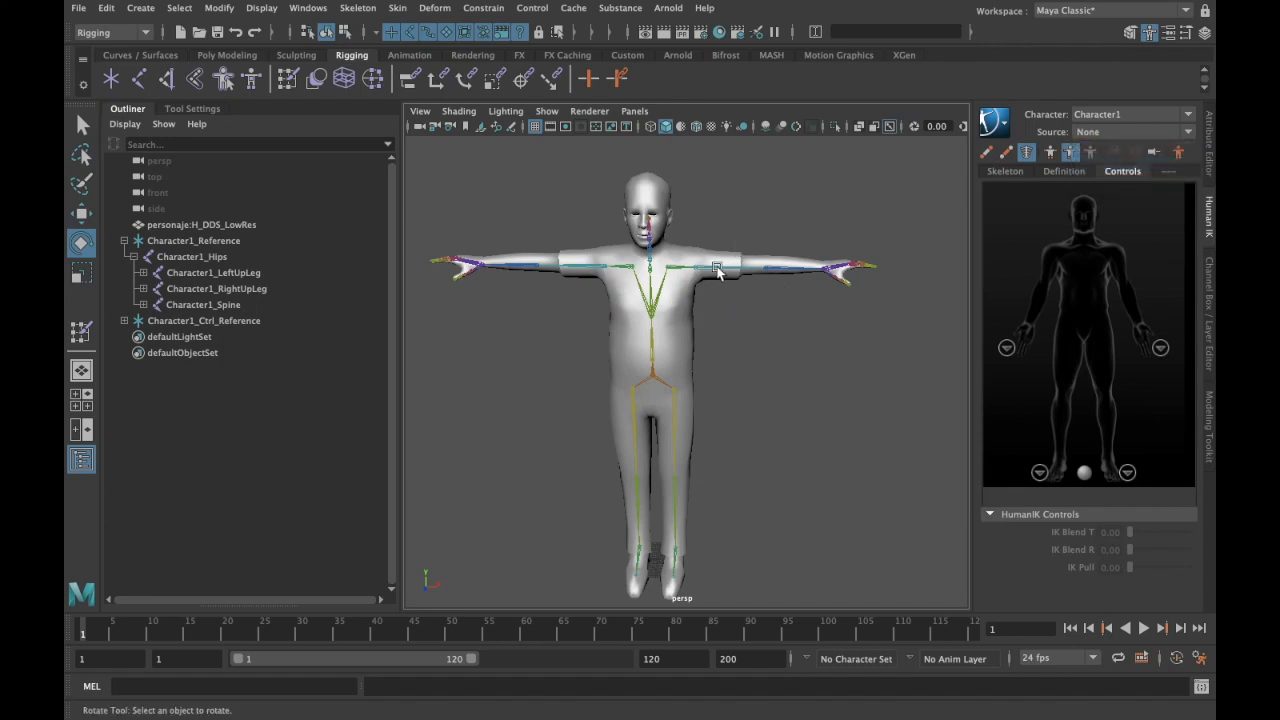
Step: Try rotating the left upper arm joint directly, undo the rotation and clear the selection
{"action": "left_click", "coordinate": [698, 272]}
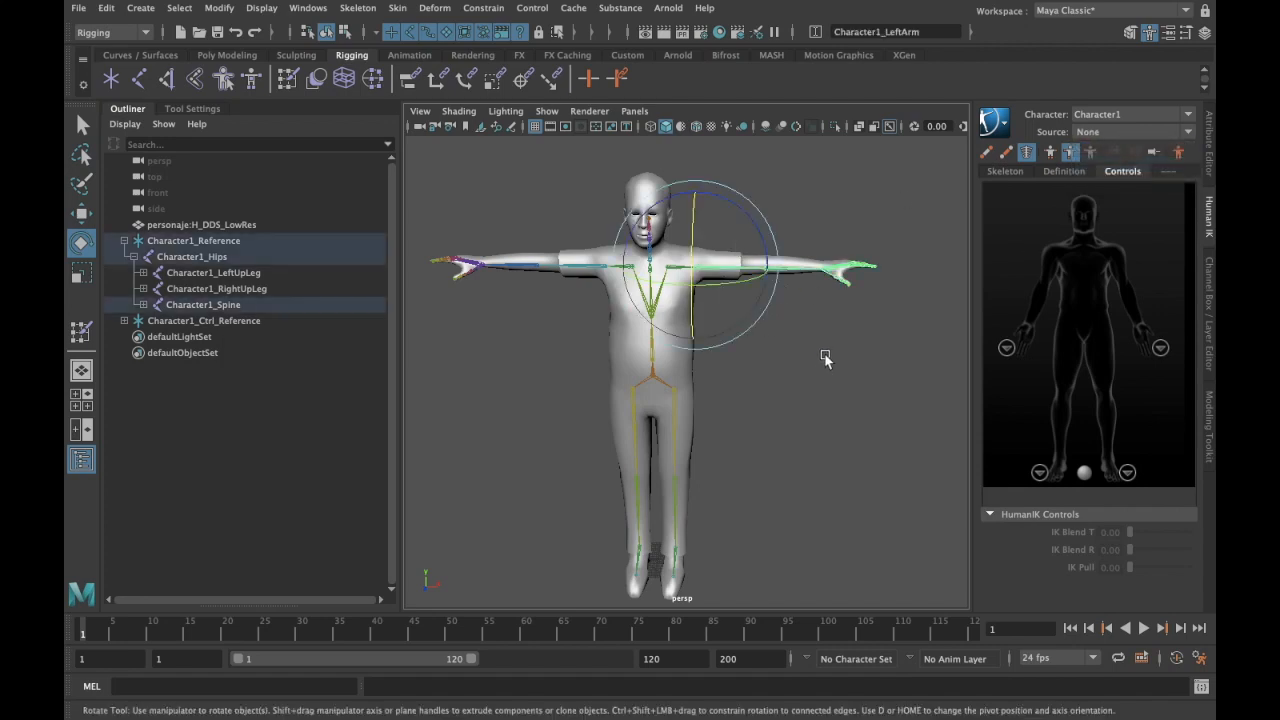
{"action": "left_click_drag", "start_coordinate": [770, 285], "coordinate": [675, 307]}
{"action": "key", "text": "ctrl+z"}
{"action": "left_click", "coordinate": [760, 283]}
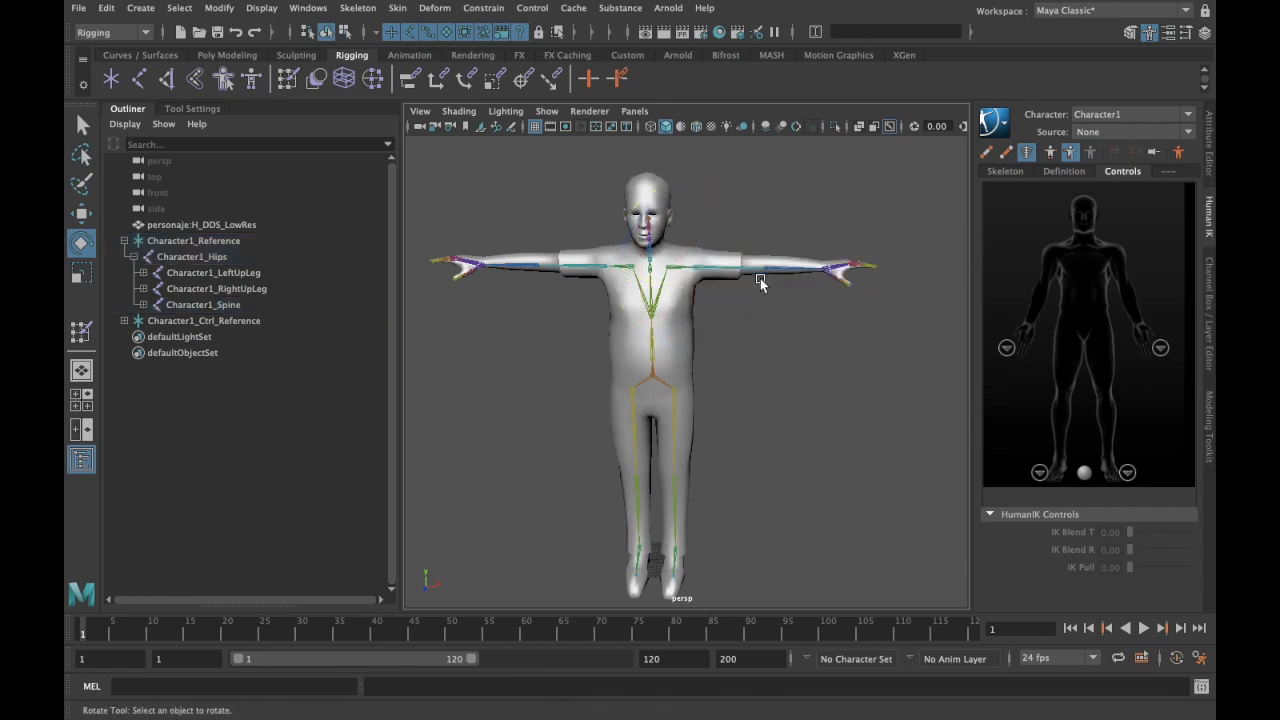
Step: Try moving the left forearm joint outward and upward to test the deformation, and undo the move
{"action": "left_click", "coordinate": [765, 277]}
{"action": "key", "text": "w"}
{"action": "mouse_move", "coordinate": [822, 220]}
{"action": "left_mouse_down"}
{"action": "mouse_move", "coordinate": [886, 198]}
{"action": "mouse_move", "coordinate": [790, 208]}
{"action": "mouse_move", "coordinate": [815, 285]}
{"action": "mouse_move", "coordinate": [845, 222]}
{"action": "left_mouse_up"}
{"action": "left_click", "coordinate": [856, 242]}
{"action": "left_click", "coordinate": [836, 262]}
{"action": "key", "text": "ctrl+z"}
{"action": "key", "text": "ctrl+z"}
{"action": "key", "text": "ctrl+z"}
{"action": "key", "text": "ctrl+z"}
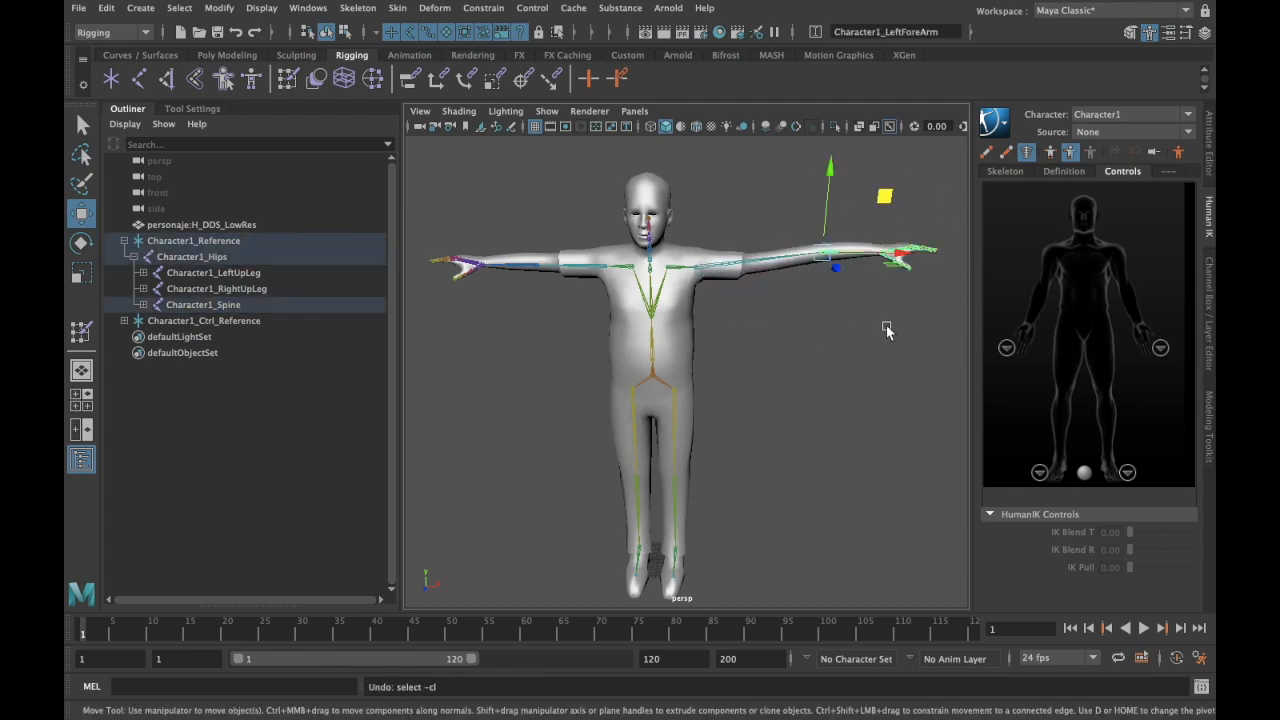
Step: Set the HumanIK source of Character1 to Control Rig and move the left wrist effector to test the arm
{"action": "left_click", "coordinate": [1133, 131]}
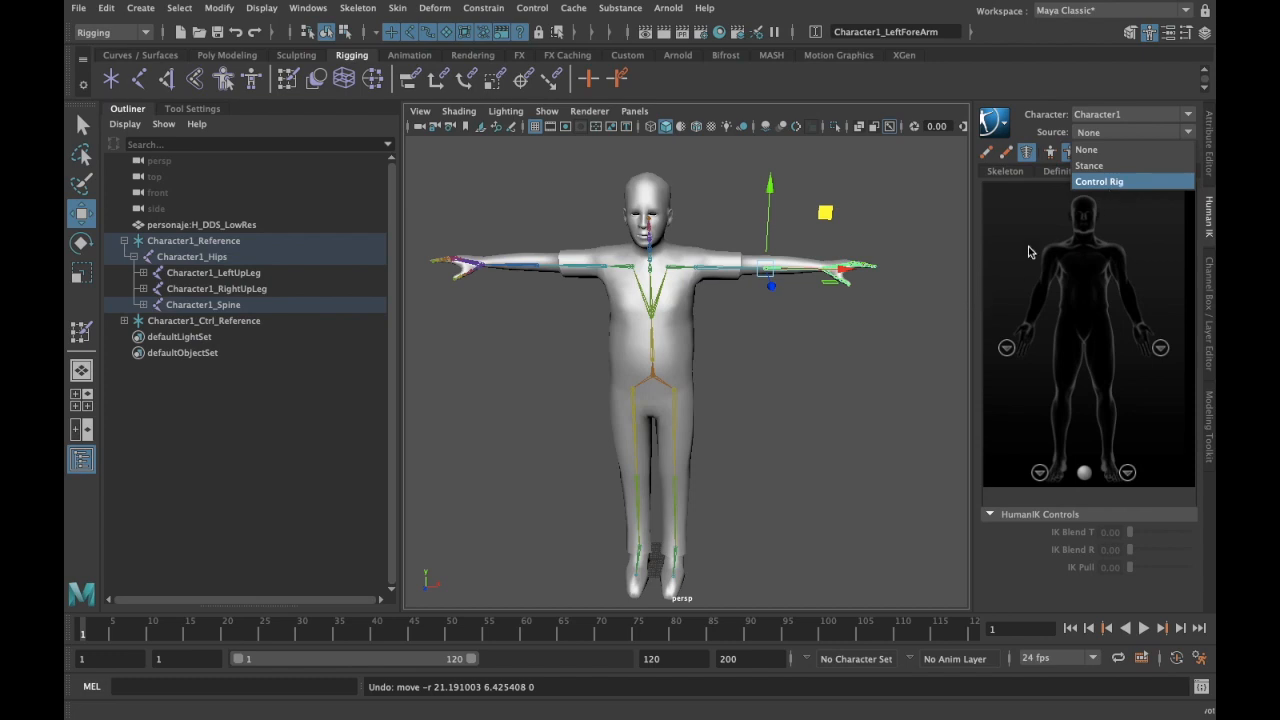
{"action": "left_click", "coordinate": [1120, 182]}
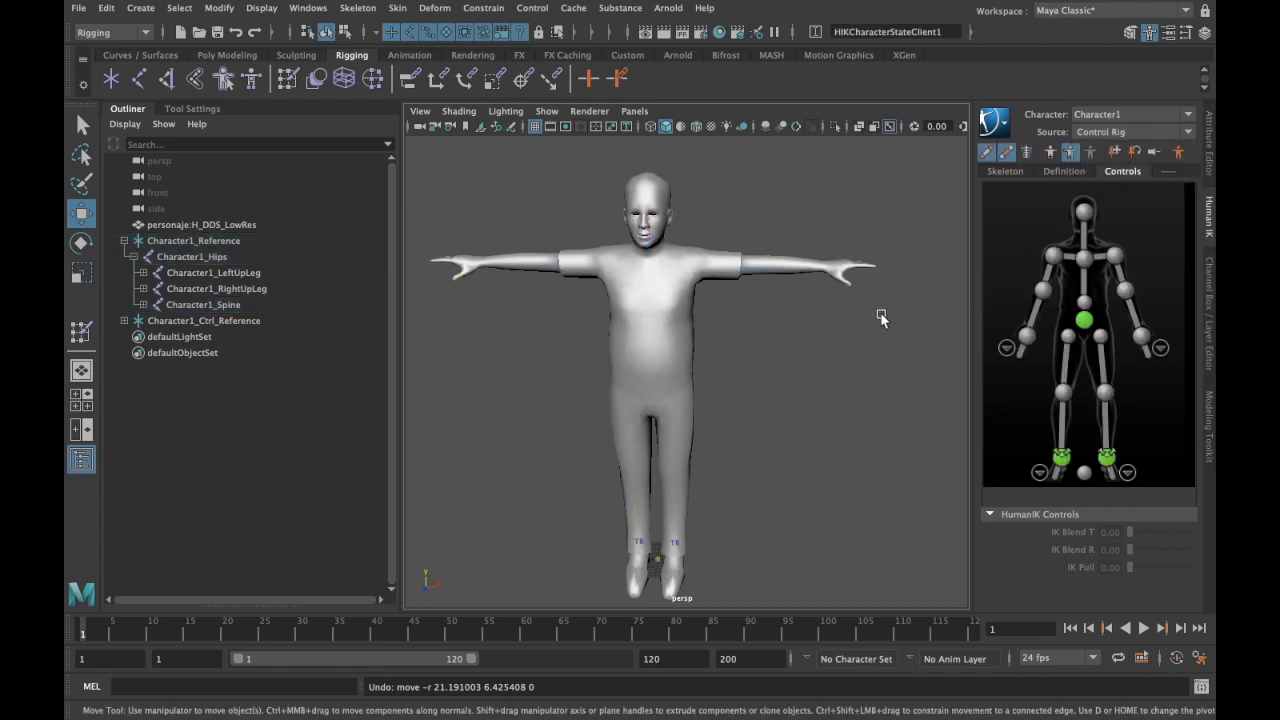
{"action": "left_click_drag", "start_coordinate": [803, 326], "coordinate": [866, 355], "text": "alt"}
{"action": "left_click", "coordinate": [812, 298]}
{"action": "middle_click_drag", "start_coordinate": [880, 250], "coordinate": [840, 282]}
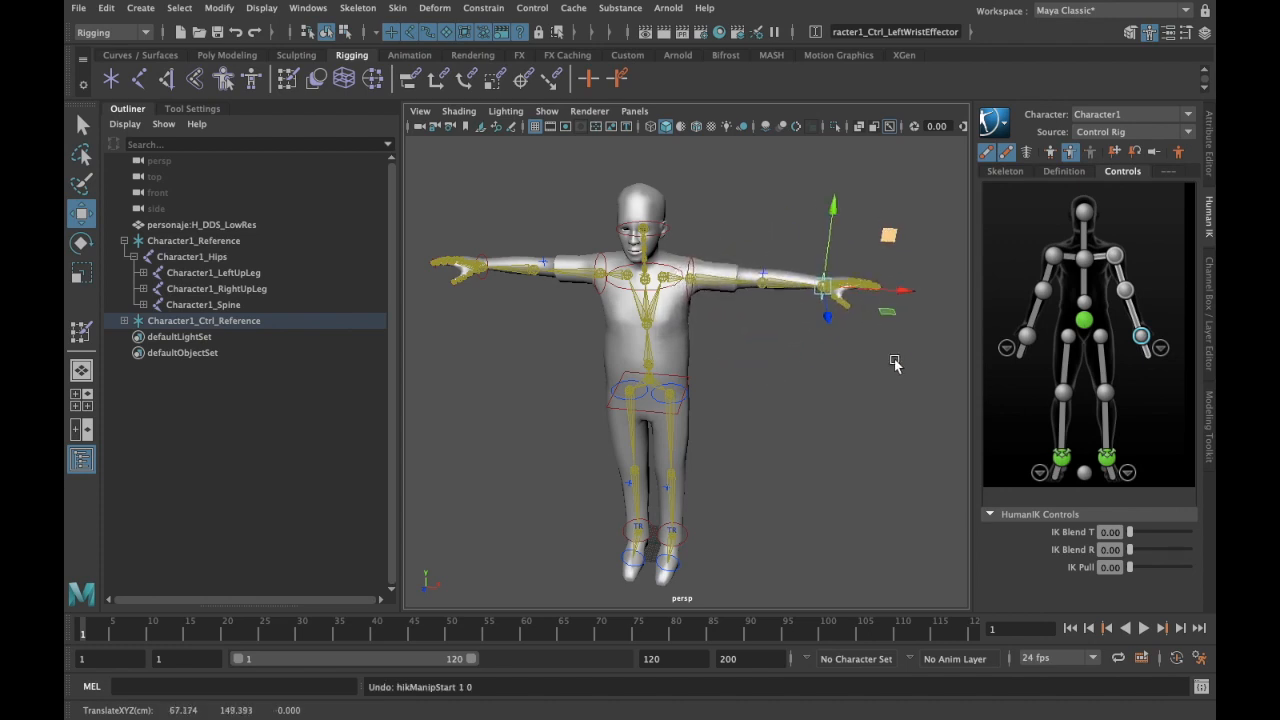
Step: Try bending the left index and middle fingers with their hand effectors, and undo the moves
{"action": "key", "text": "f"}
{"action": "left_click_drag", "start_coordinate": [681, 331], "coordinate": [753, 390], "text": "alt"}
{"action": "left_click", "coordinate": [749, 391]}
{"action": "middle_click_drag", "start_coordinate": [820, 448], "coordinate": [692, 365]}
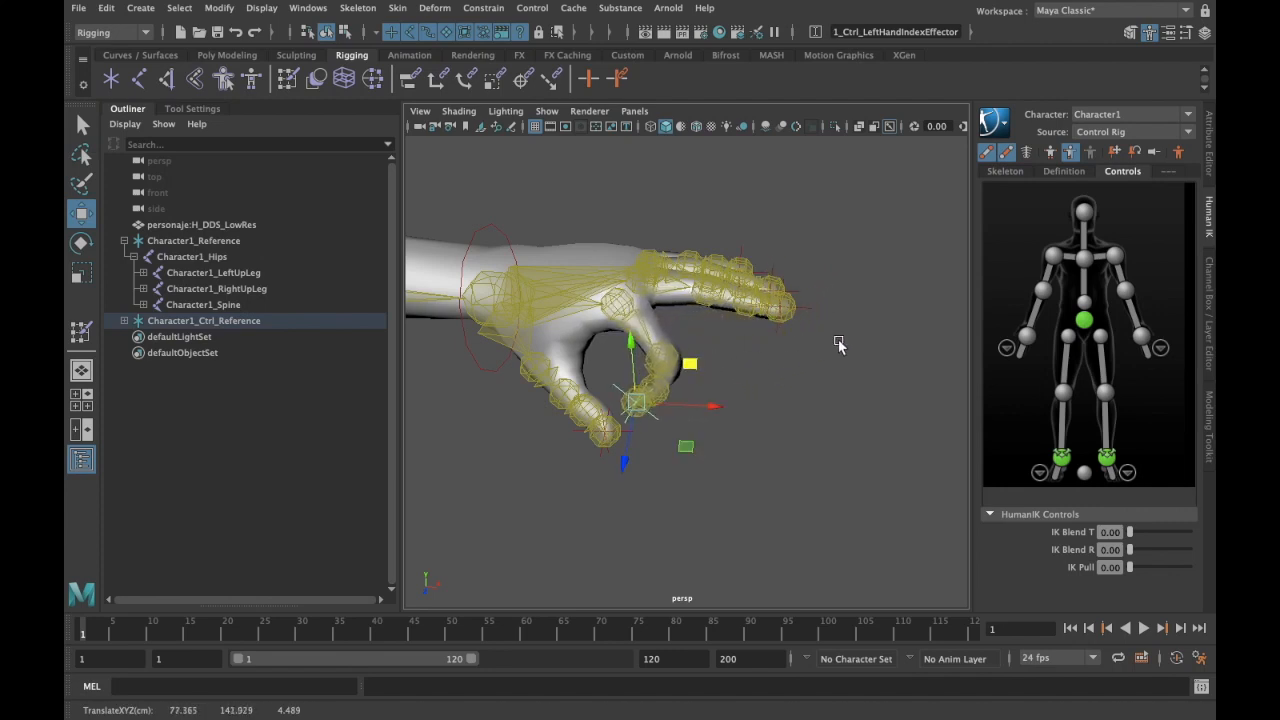
{"action": "middle_click_drag", "start_coordinate": [838, 346], "coordinate": [710, 318], "text": "alt"}
{"action": "left_click", "coordinate": [585, 281]}
{"action": "left_click_drag", "start_coordinate": [714, 326], "coordinate": [864, 282], "text": "alt"}
{"action": "middle_click_drag", "start_coordinate": [807, 276], "coordinate": [690, 304]}
{"action": "key", "text": "ctrl+z"}
{"action": "key", "text": "ctrl+z"}
{"action": "key", "text": "ctrl+z"}
{"action": "key", "text": "ctrl+z"}
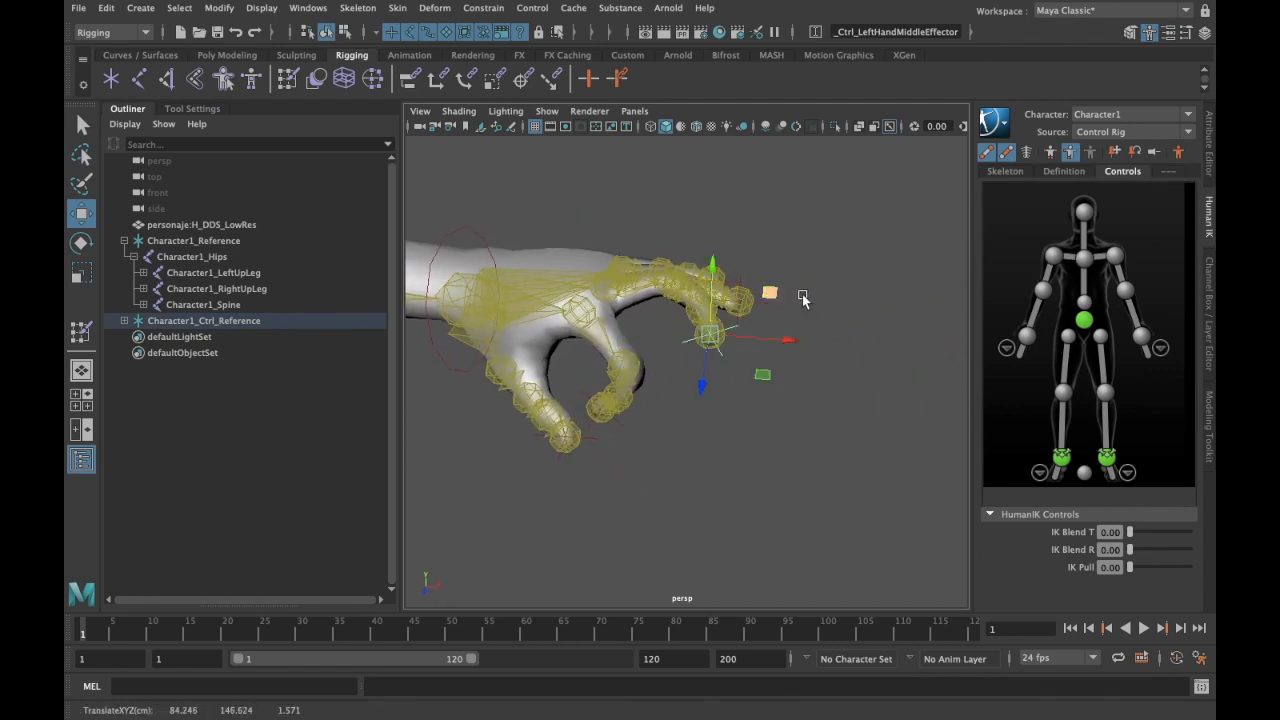
Step: Try moving the left ankle effector to test how the left leg deforms, and undo the move
{"action": "middle_click_drag", "start_coordinate": [664, 282], "coordinate": [746, 234], "text": "alt"}
{"action": "scroll", "coordinate": [746, 234], "scroll_direction": "down", "scroll_amount": 10}
{"action": "middle_click_drag", "start_coordinate": [610, 272], "coordinate": [800, 205], "text": "alt"}
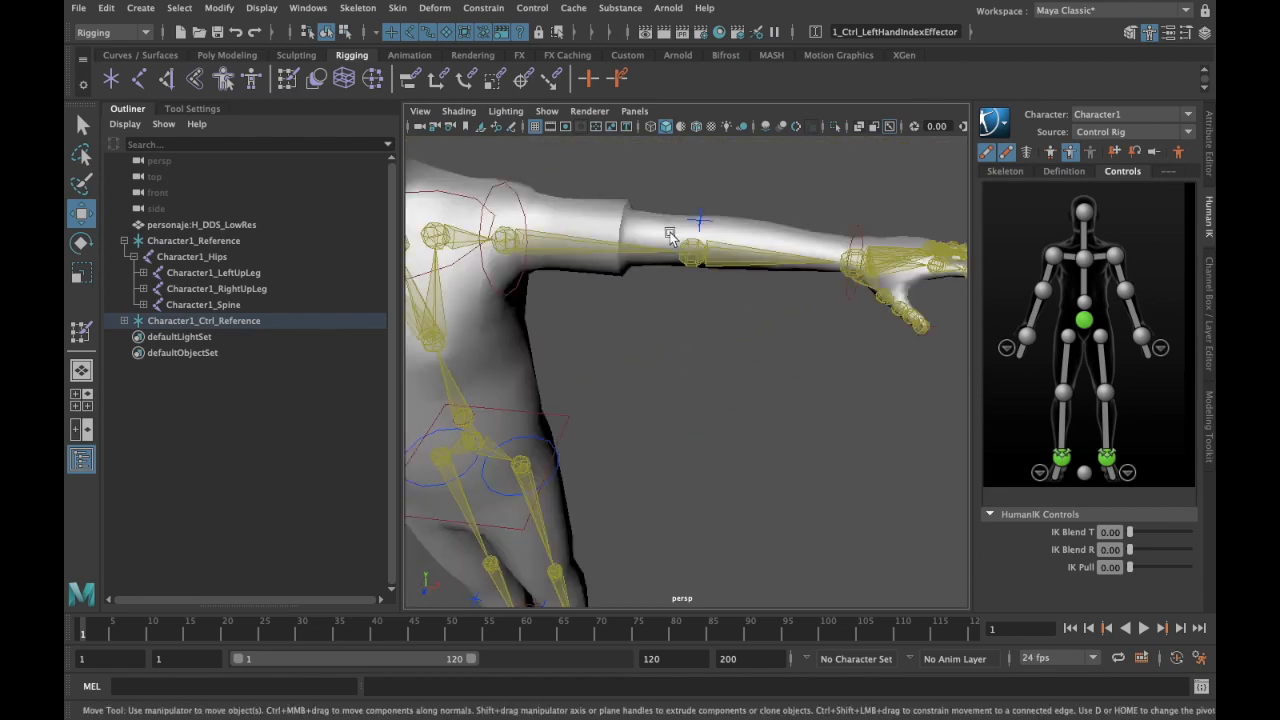
{"action": "middle_click_drag", "start_coordinate": [625, 248], "coordinate": [780, 154], "text": "alt"}
{"action": "left_click", "coordinate": [694, 231]}
{"action": "left_click_drag", "start_coordinate": [843, 357], "coordinate": [777, 317], "text": "alt"}
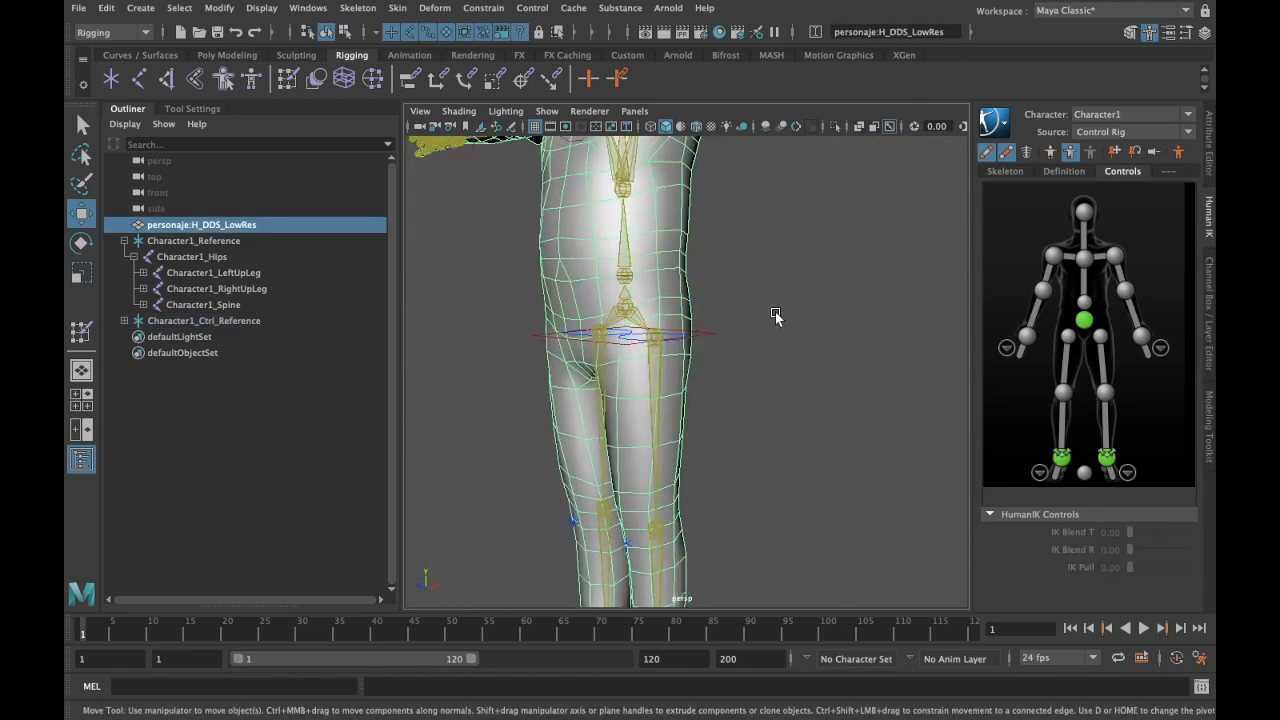
{"action": "middle_click_drag", "start_coordinate": [777, 317], "coordinate": [805, 217], "text": "alt"}
{"action": "scroll", "coordinate": [845, 370], "scroll_direction": "down", "scroll_amount": 3}
{"action": "left_click_drag", "start_coordinate": [845, 370], "coordinate": [763, 340], "text": "alt"}
{"action": "middle_click_drag", "start_coordinate": [763, 340], "coordinate": [770, 268], "text": "alt"}
{"action": "left_click", "coordinate": [633, 433]}
{"action": "left_click_drag", "start_coordinate": [770, 443], "coordinate": [881, 450], "text": "alt"}
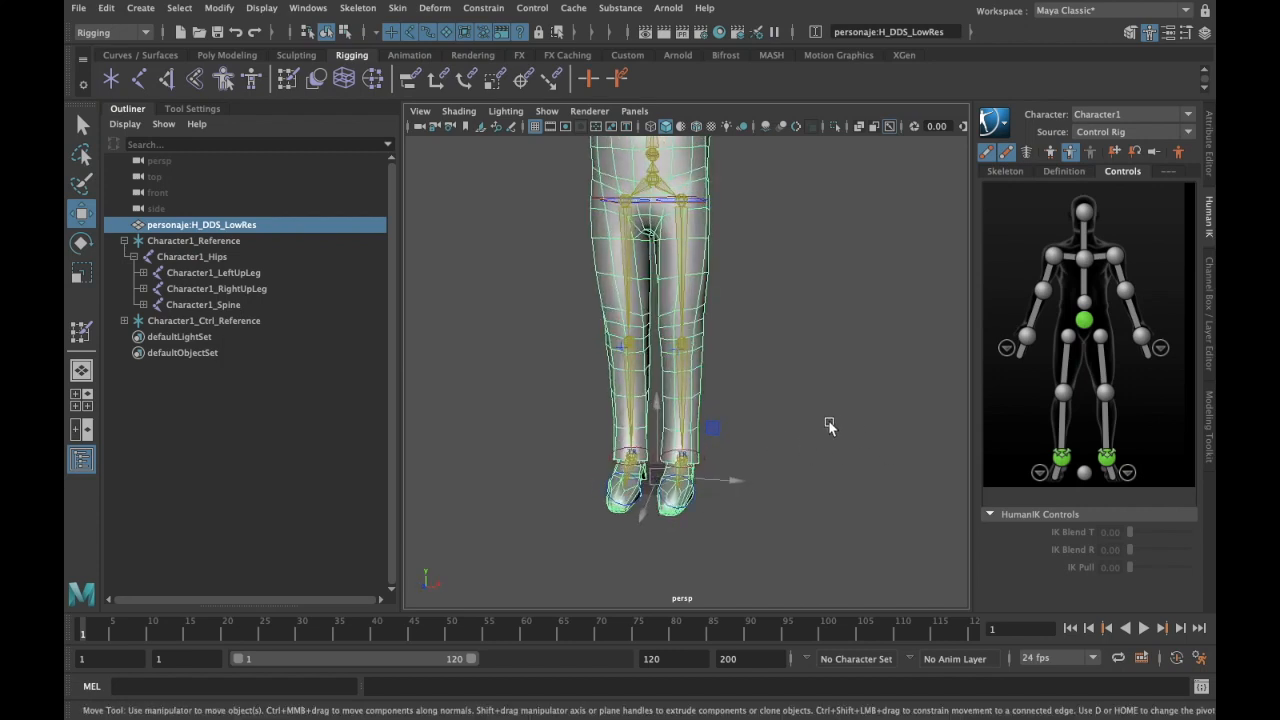
{"action": "left_click", "coordinate": [830, 424]}
{"action": "left_click", "coordinate": [705, 460]}
{"action": "middle_click_drag", "start_coordinate": [822, 430], "coordinate": [757, 418], "text": "alt"}
{"action": "scroll", "coordinate": [752, 417], "scroll_direction": "down", "scroll_amount": 3}
{"action": "left_click_drag", "start_coordinate": [700, 371], "coordinate": [783, 380]}
{"action": "key", "text": "ctrl+z"}
{"action": "key", "text": "ctrl+z"}
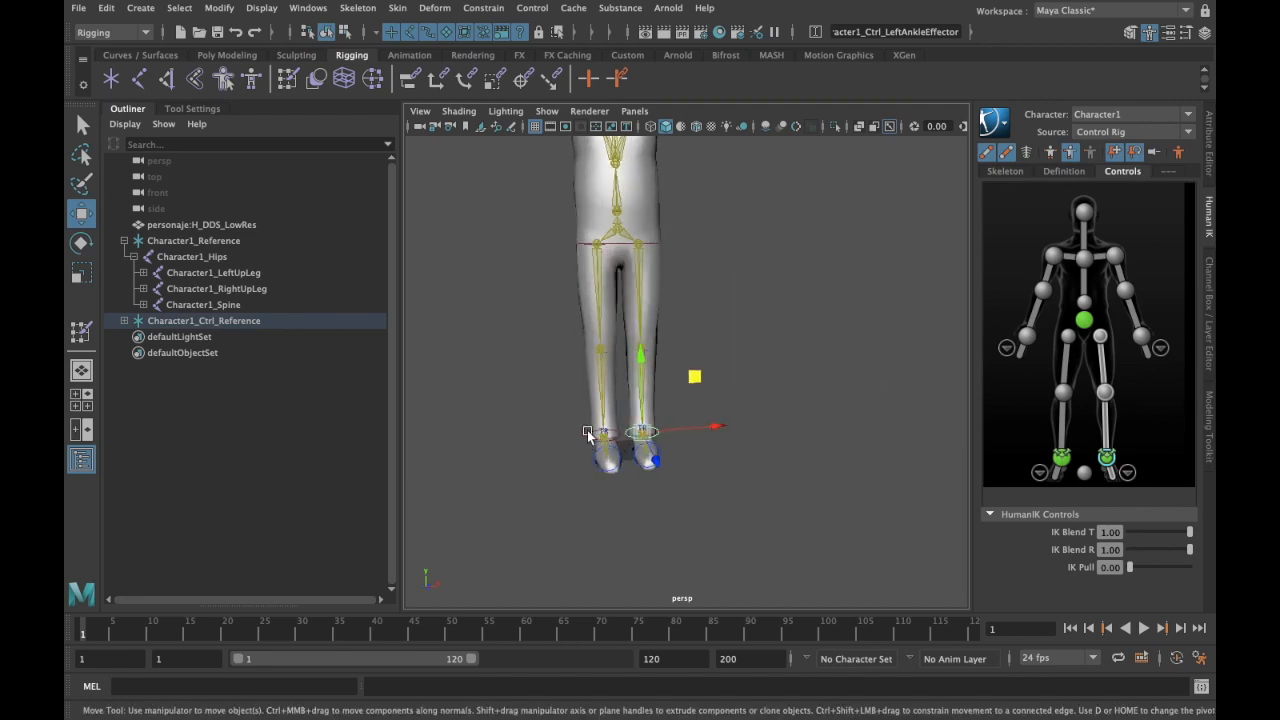
Step: Try raising the right leg outward with the right ankle effector, and undo the move
{"action": "left_click", "coordinate": [588, 435]}
{"action": "left_click_drag", "start_coordinate": [656, 380], "coordinate": [455, 272]}
{"action": "key", "text": "ctrl+z"}
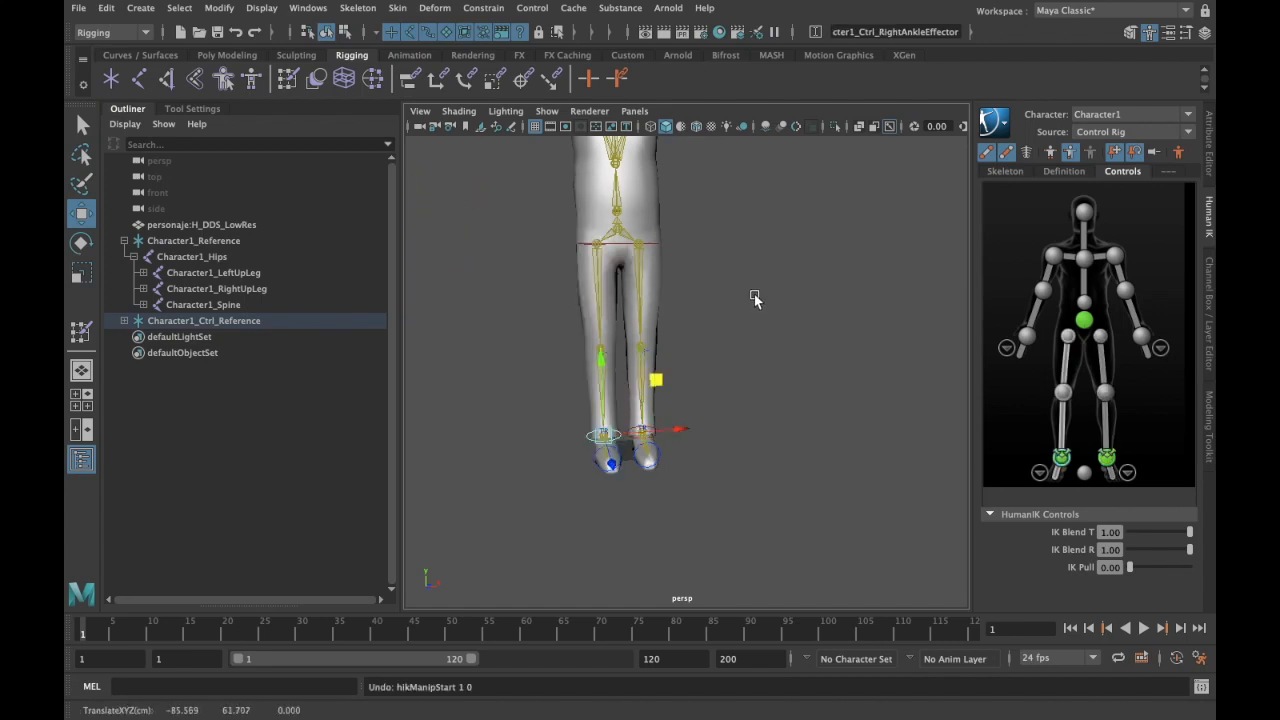
Step: Try moving the hips effector to test how the body and legs follow it
{"action": "middle_click_drag", "start_coordinate": [755, 295], "coordinate": [803, 447], "text": "alt"}
{"action": "left_click_drag", "start_coordinate": [803, 447], "coordinate": [631, 310], "text": "alt"}
{"action": "left_click_drag", "start_coordinate": [723, 382], "coordinate": [633, 323], "text": "alt"}
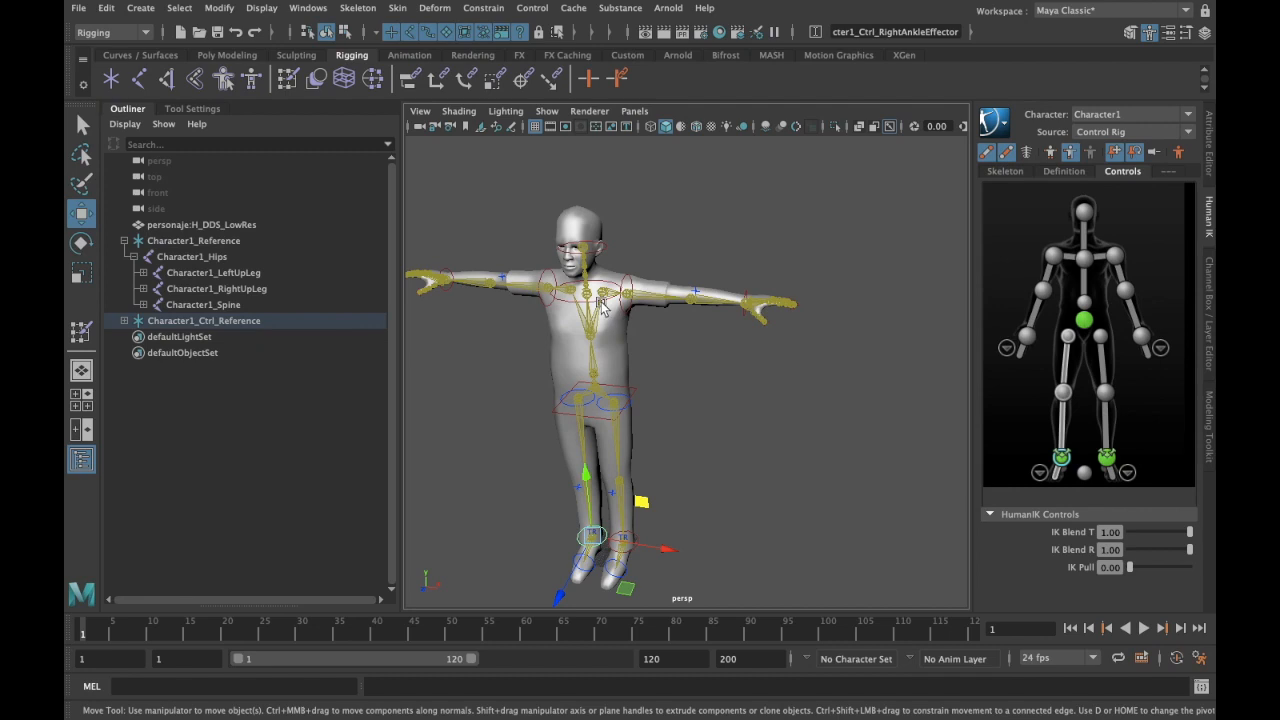
{"action": "left_click", "coordinate": [632, 396]}
{"action": "left_click_drag", "start_coordinate": [636, 398], "coordinate": [704, 413], "text": "alt"}
{"action": "left_click_drag", "start_coordinate": [607, 304], "coordinate": [671, 420]}
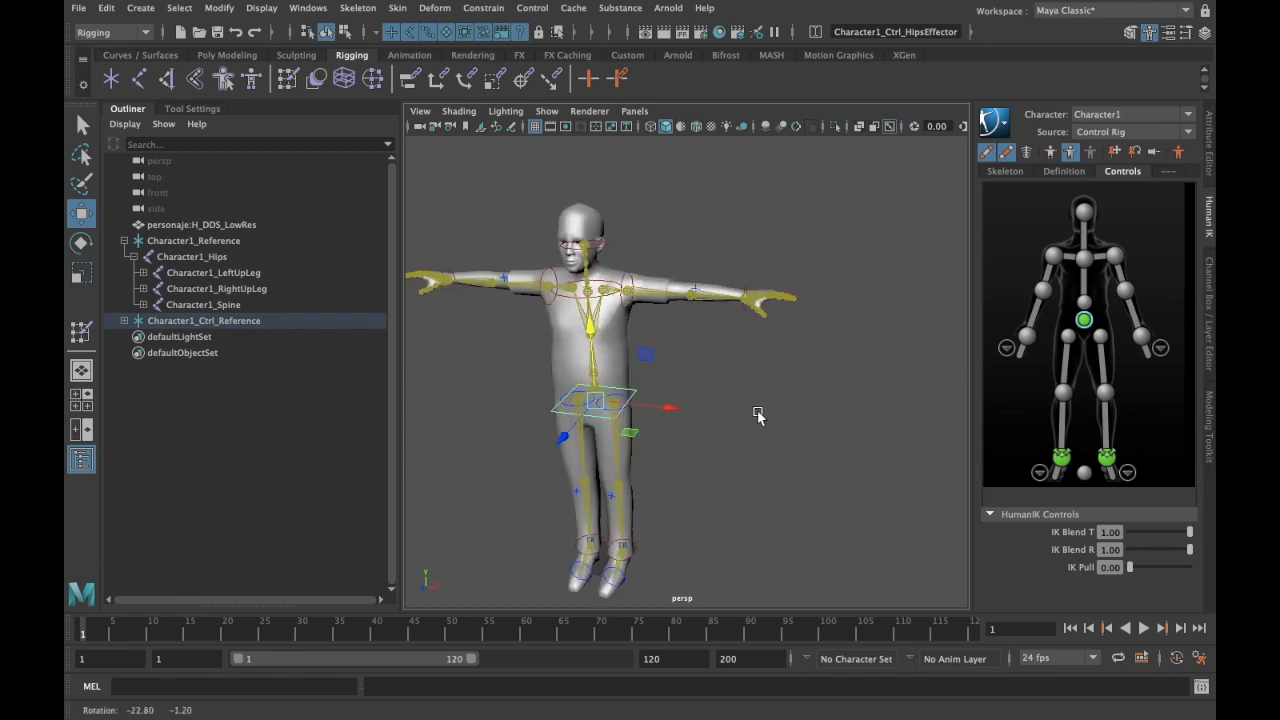
Step: Try moving the left wrist effector to test the arm in the front view
{"action": "left_click", "coordinate": [748, 296]}
{"action": "mouse_move", "coordinate": [806, 245]}
{"action": "left_mouse_down"}
{"action": "mouse_move", "coordinate": [730, 346]}
{"action": "mouse_move", "coordinate": [714, 330]}
{"action": "mouse_move", "coordinate": [810, 246]}
{"action": "left_mouse_up"}
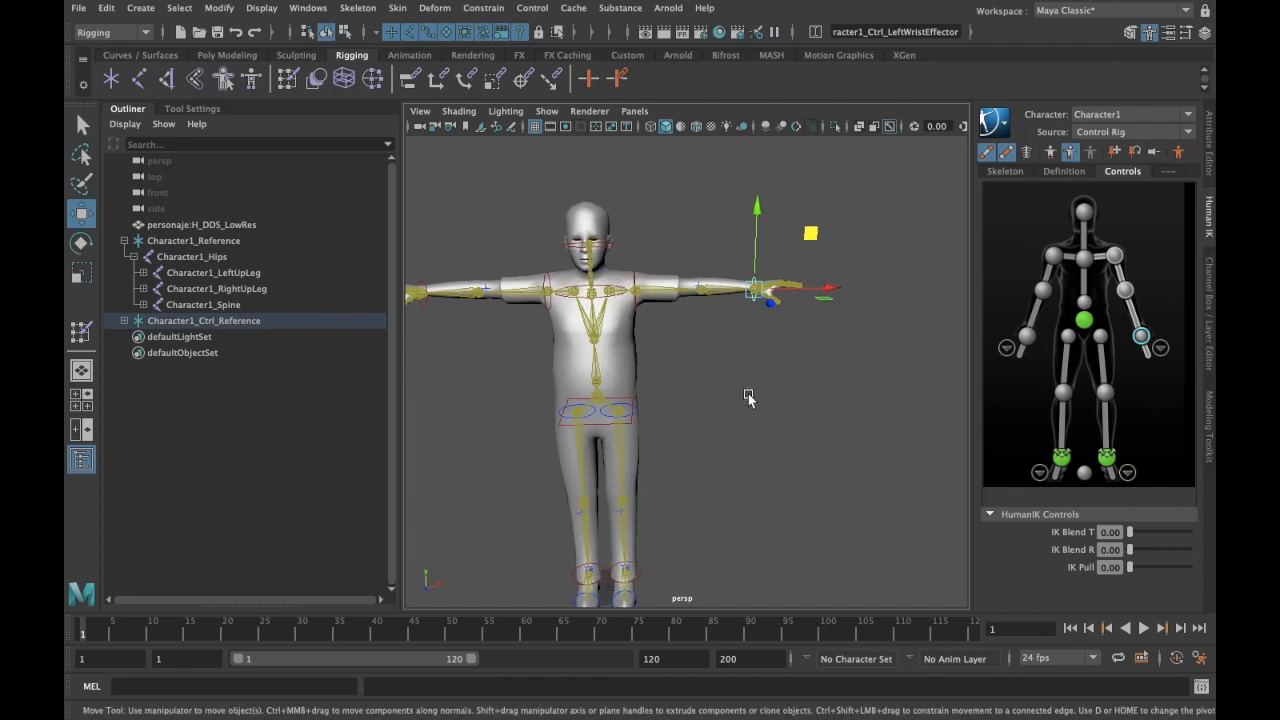
{"action": "middle_click_drag", "start_coordinate": [721, 396], "coordinate": [763, 378], "text": "alt"}
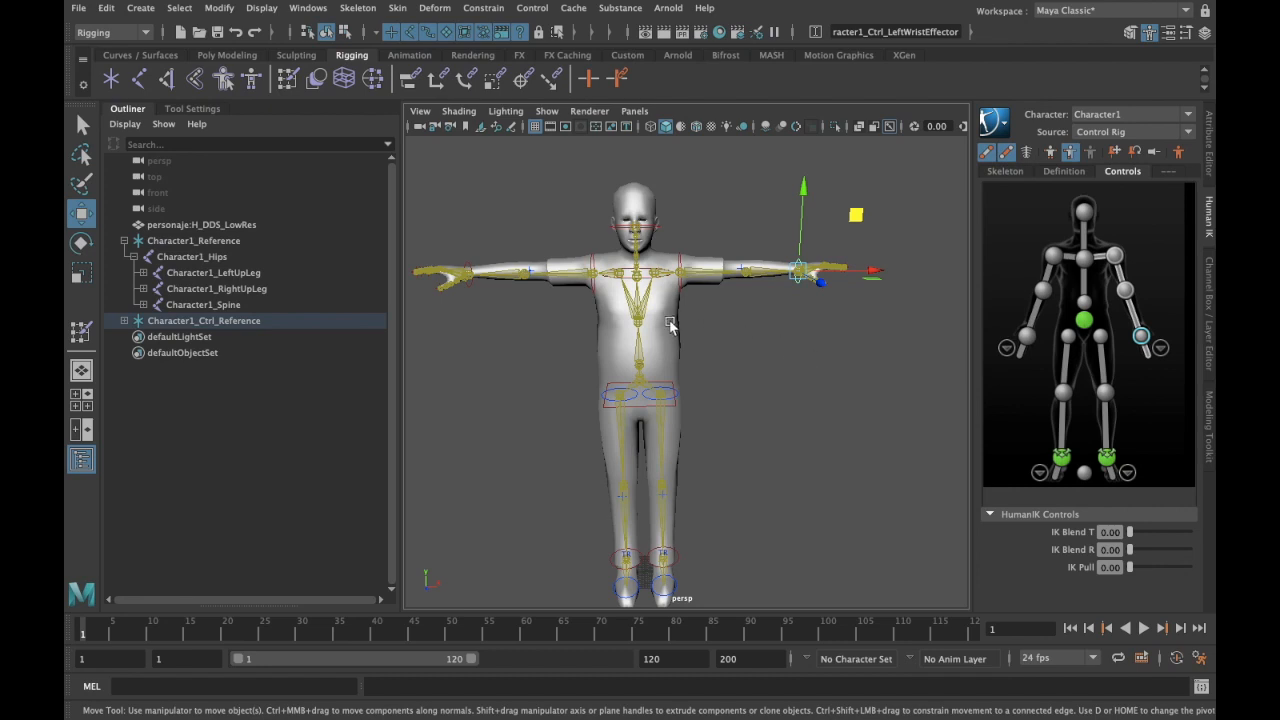
Step: Select the character mesh and start the Paint Skin Weights tool on it
{"action": "left_click_drag", "start_coordinate": [714, 337], "coordinate": [812, 332], "text": "alt"}
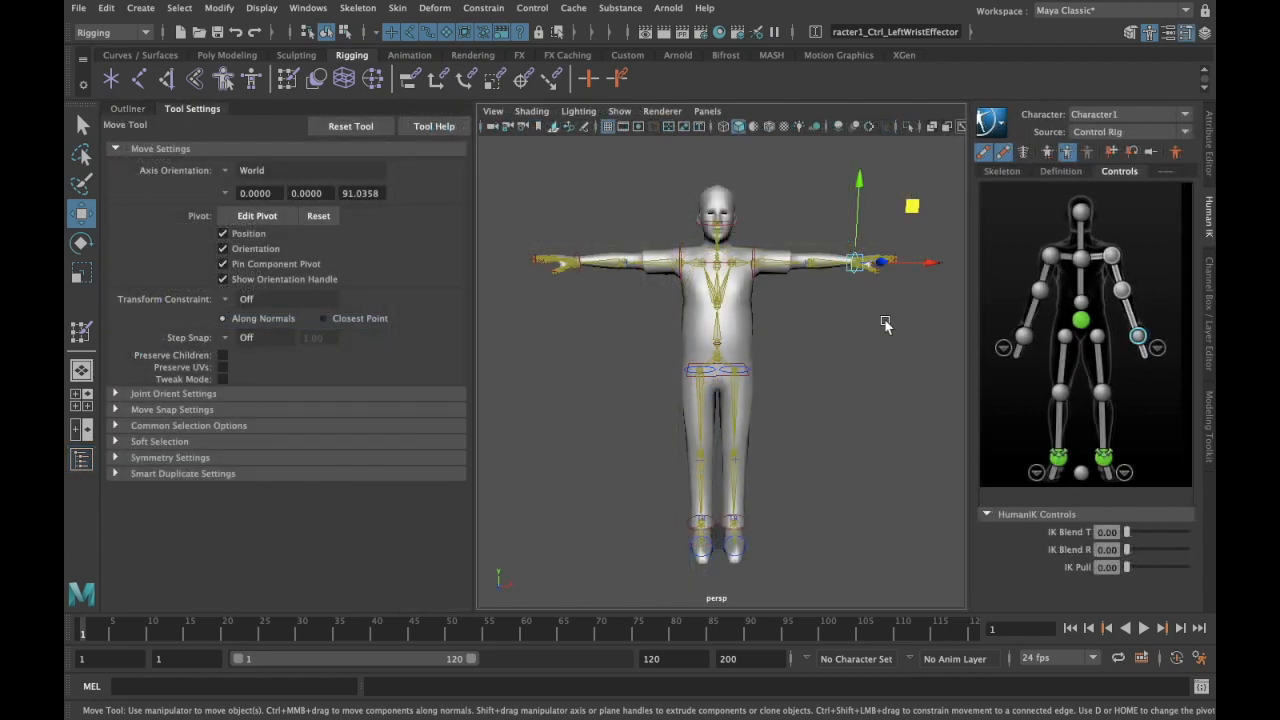
{"action": "left_click", "coordinate": [845, 318]}
{"action": "left_click_drag", "start_coordinate": [854, 314], "coordinate": [763, 305], "text": "alt"}
{"action": "left_click", "coordinate": [738, 305]}
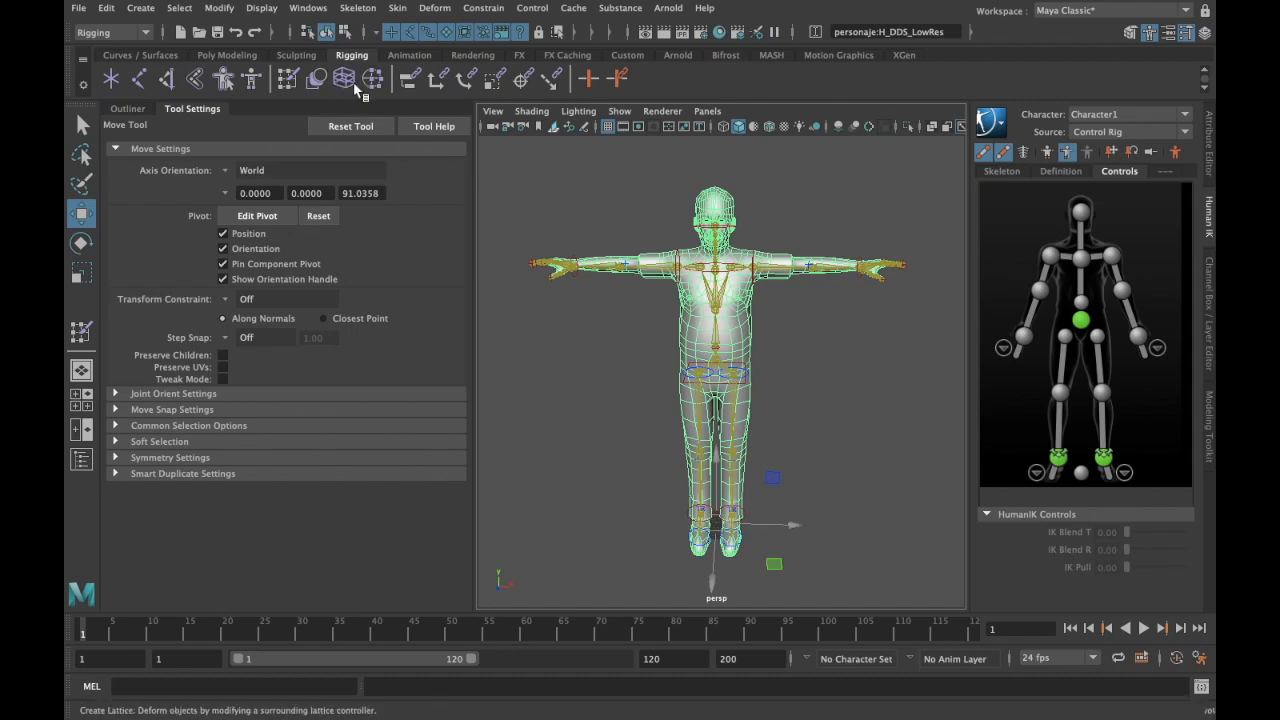
{"action": "left_click", "coordinate": [288, 79]}
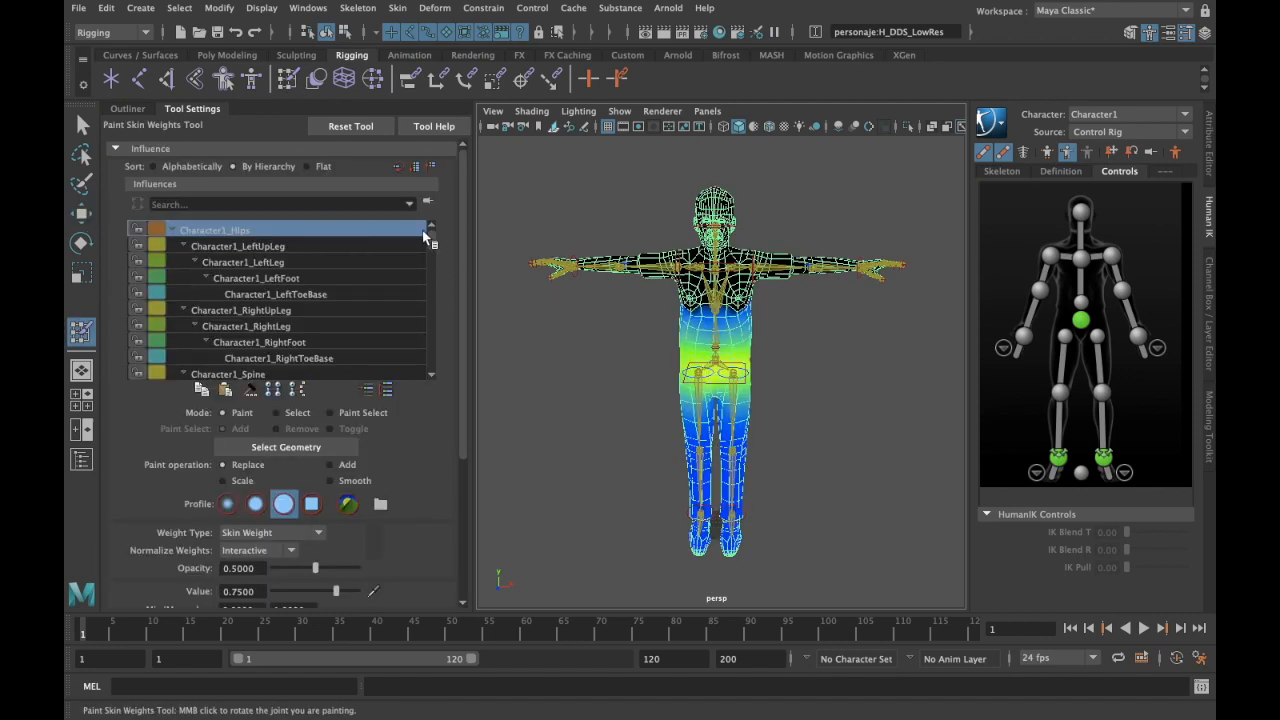
Step: Review the joint influences from Character1_LeftUpLeg to Character1_LeftShoulder and make Character1_Spine1 the influence to paint
{"action": "left_click", "coordinate": [356, 246]}
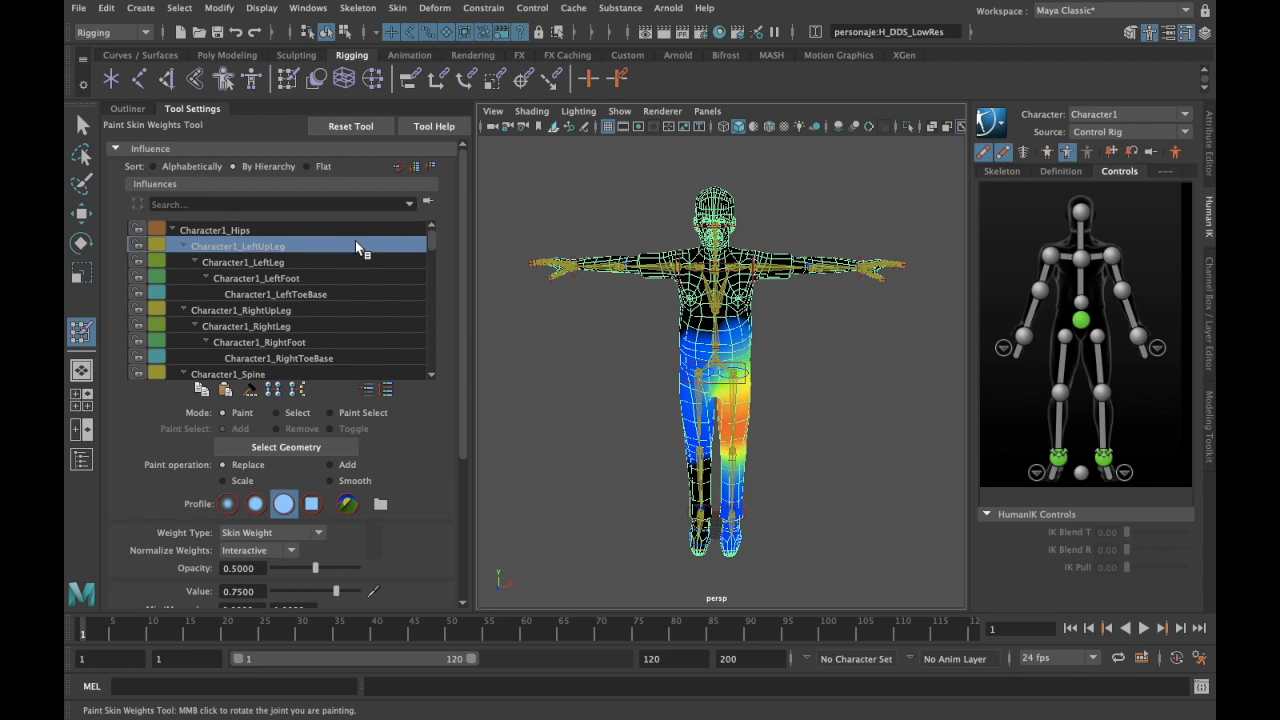
{"action": "key", "text": "Down"}
{"action": "key", "text": "Down"}
{"action": "key", "text": "Down"}
{"action": "key", "text": "Down"}
{"action": "key", "text": "Down"}
{"action": "key", "text": "Down"}
{"action": "key", "text": "Down"}
{"action": "key", "text": "Down"}
{"action": "key", "text": "Down"}
{"action": "key", "text": "Down"}
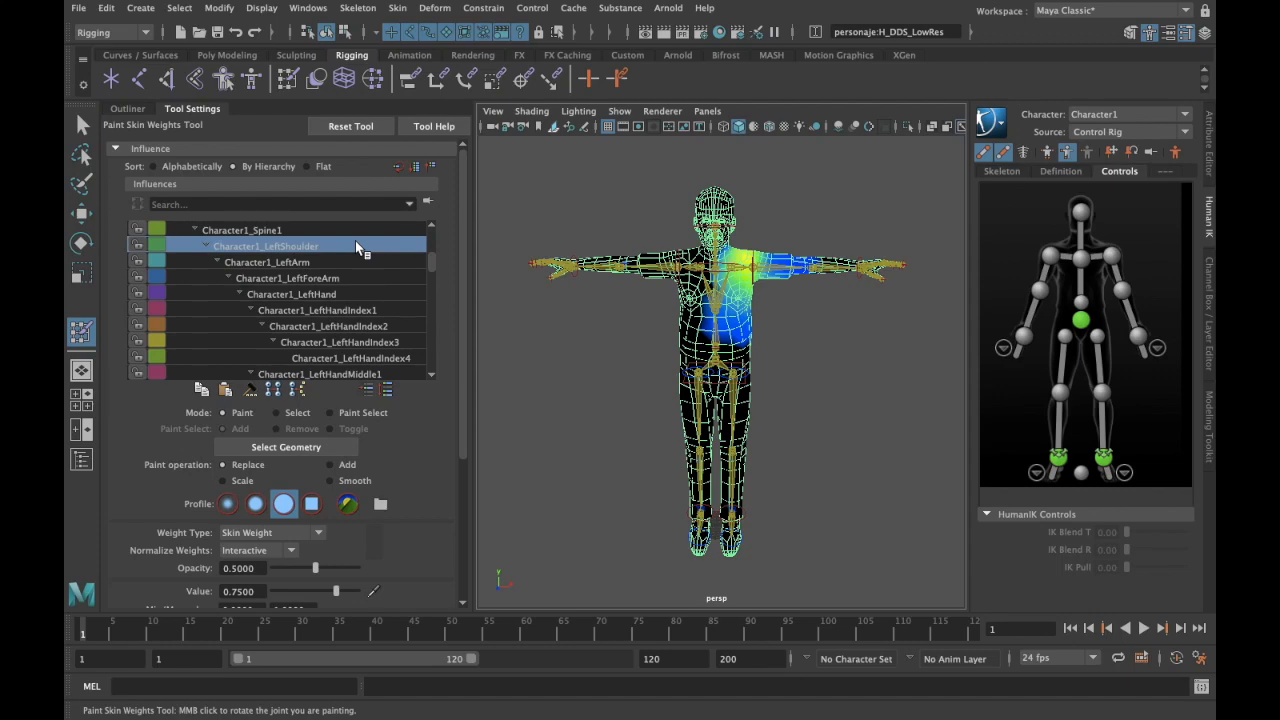
{"action": "key", "text": "Up"}
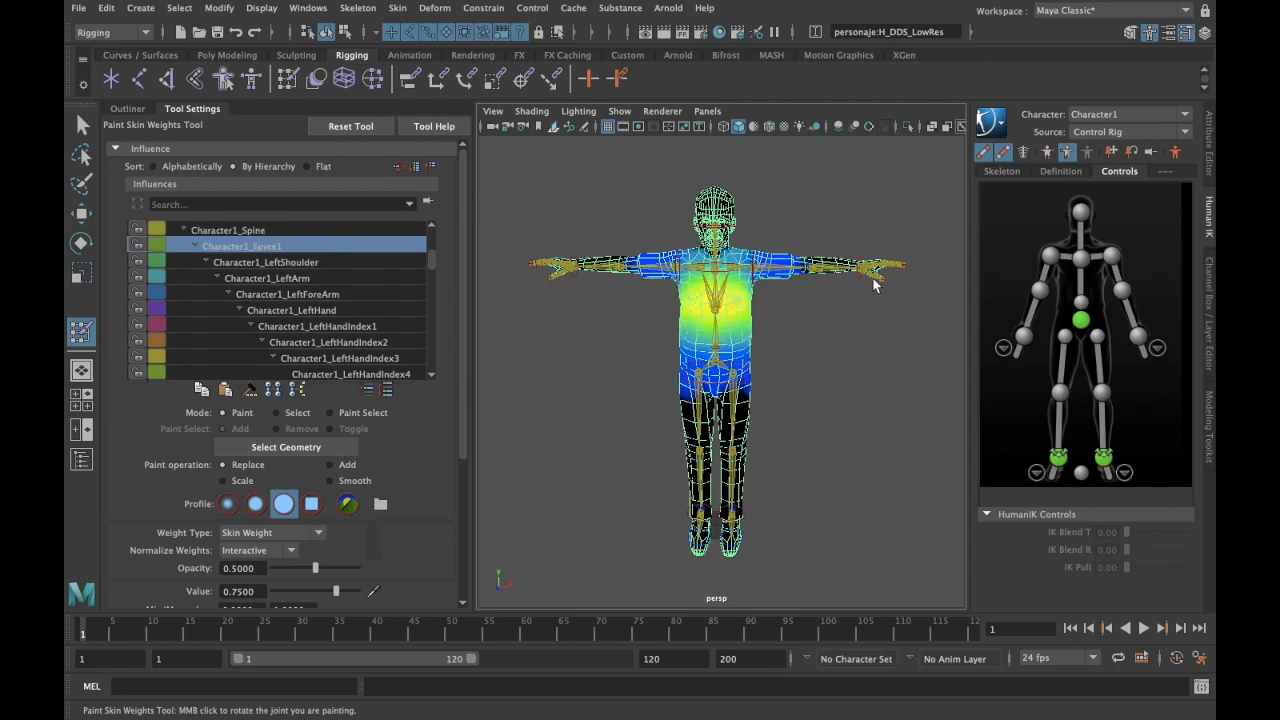
Step: Paint Character1_Spine1 weight with Replace at value 0.75 on the left side of the chest, below the left armpit
{"action": "scroll", "coordinate": [770, 270], "scroll_direction": "up", "scroll_amount": 5}
{"action": "scroll", "coordinate": [768, 274], "scroll_direction": "up", "scroll_amount": 5}
{"action": "middle_click_drag", "start_coordinate": [793, 208], "coordinate": [767, 374], "text": "alt"}
{"action": "left_click_drag", "start_coordinate": [767, 374], "coordinate": [690, 372], "text": "alt"}
{"action": "middle_click_drag", "start_coordinate": [690, 372], "coordinate": [740, 352], "text": "alt"}
{"action": "left_click_drag", "start_coordinate": [740, 352], "coordinate": [766, 366], "text": "alt"}
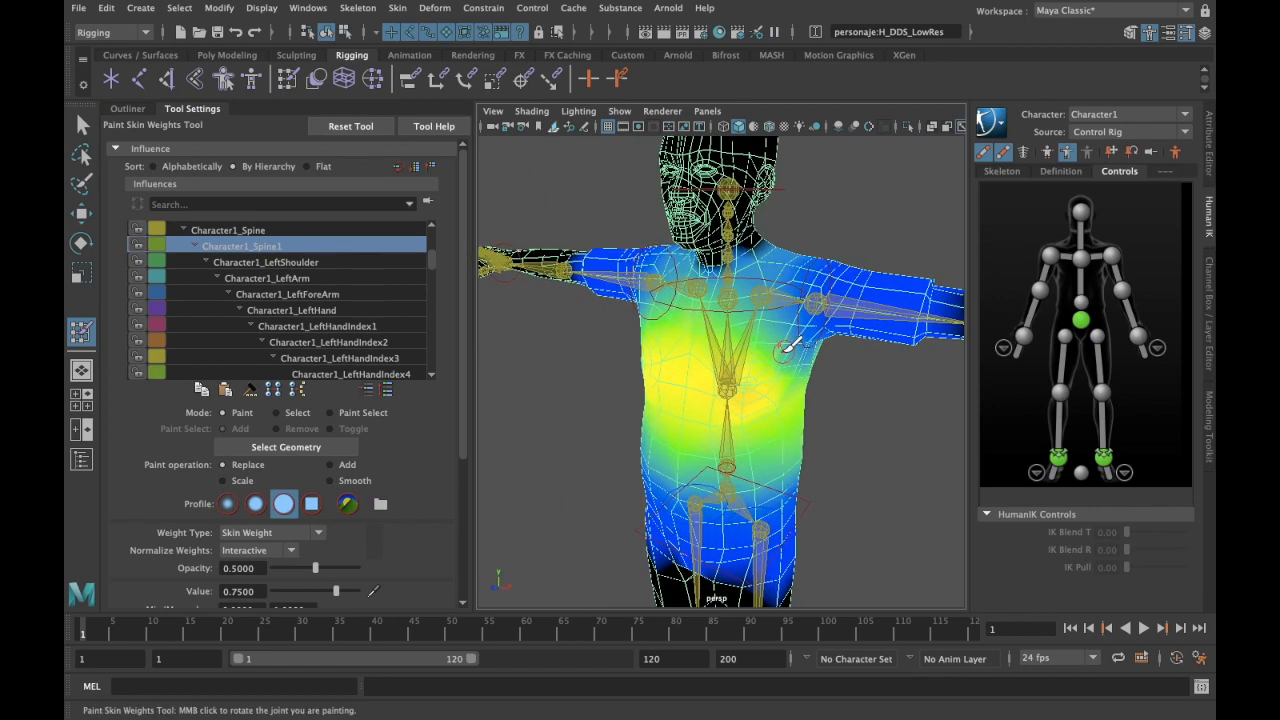
{"action": "left_click_drag", "start_coordinate": [775, 380], "coordinate": [740, 322], "text": "alt"}
{"action": "scroll", "coordinate": [775, 366], "scroll_direction": "down", "scroll_amount": 4}
{"action": "scroll", "coordinate": [775, 366], "scroll_direction": "up", "scroll_amount": 4}
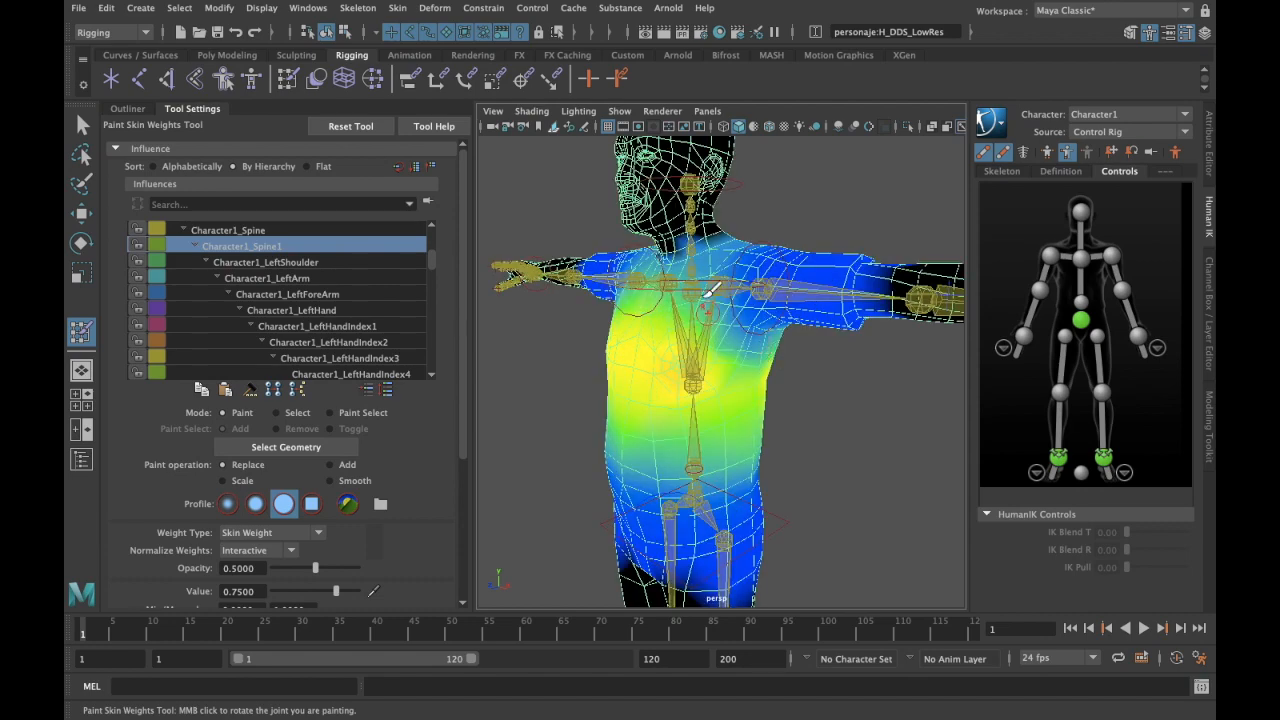
{"action": "scroll", "coordinate": [770, 364], "scroll_direction": "up", "scroll_amount": 5}
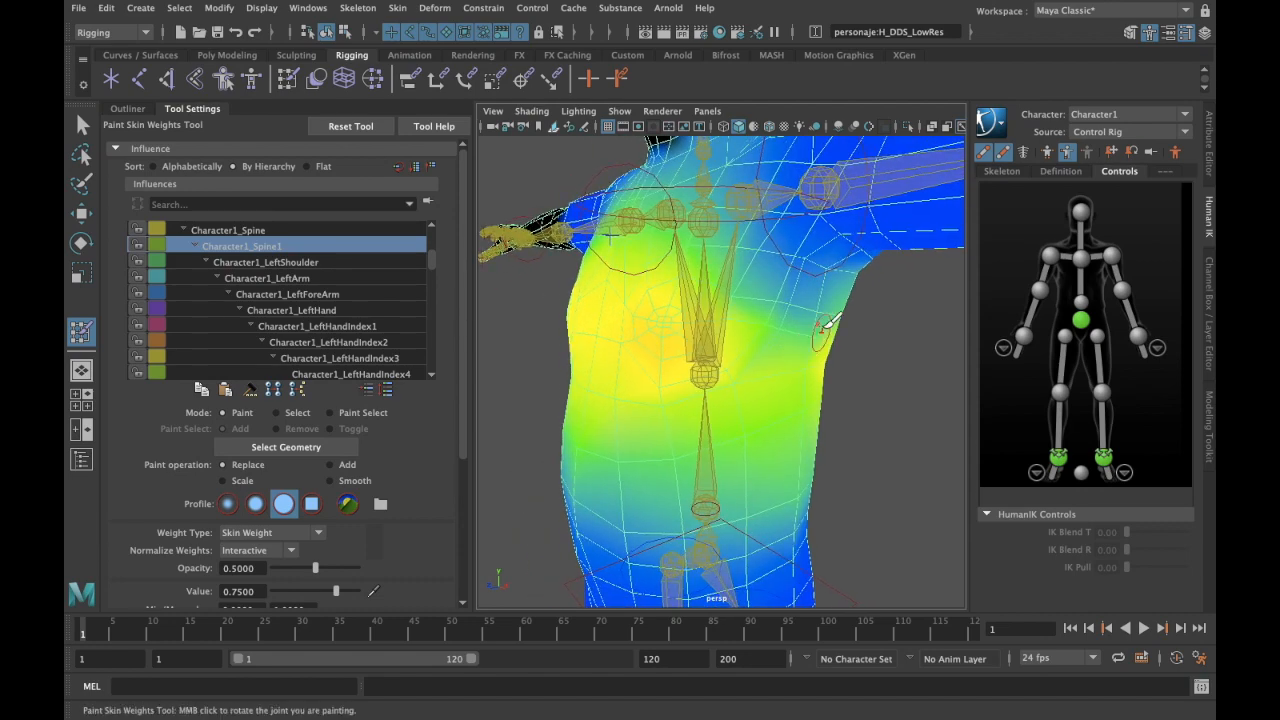
{"action": "mouse_move", "coordinate": [813, 318]}
{"action": "left_mouse_down"}
{"action": "mouse_move", "coordinate": [760, 300]}
{"action": "mouse_move", "coordinate": [742, 272]}
{"action": "mouse_move", "coordinate": [837, 277]}
{"action": "mouse_move", "coordinate": [771, 225]}
{"action": "left_mouse_up"}
{"action": "mouse_move", "coordinate": [810, 265]}
{"action": "left_mouse_down", "text": "alt"}
{"action": "mouse_move", "coordinate": [800, 286]}
{"action": "mouse_move", "coordinate": [758, 225]}
{"action": "mouse_move", "coordinate": [728, 304]}
{"action": "left_mouse_up", "text": "alt"}
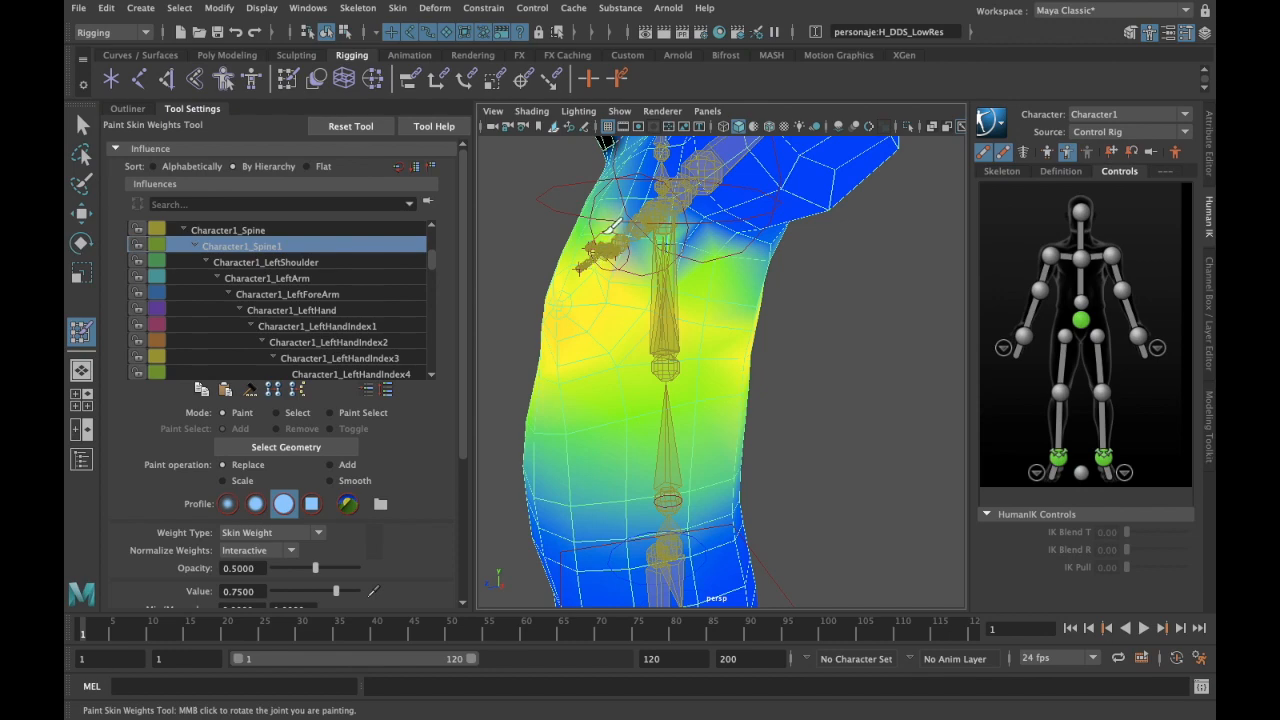
Step: Paint the same Character1_Spine1 weight on the right side of the chest, below the right armpit
{"action": "mouse_move", "coordinate": [712, 252]}
{"action": "left_mouse_down", "text": "alt"}
{"action": "mouse_move", "coordinate": [580, 231]}
{"action": "mouse_move", "coordinate": [538, 291]}
{"action": "mouse_move", "coordinate": [645, 300]}
{"action": "left_mouse_up", "text": "alt"}
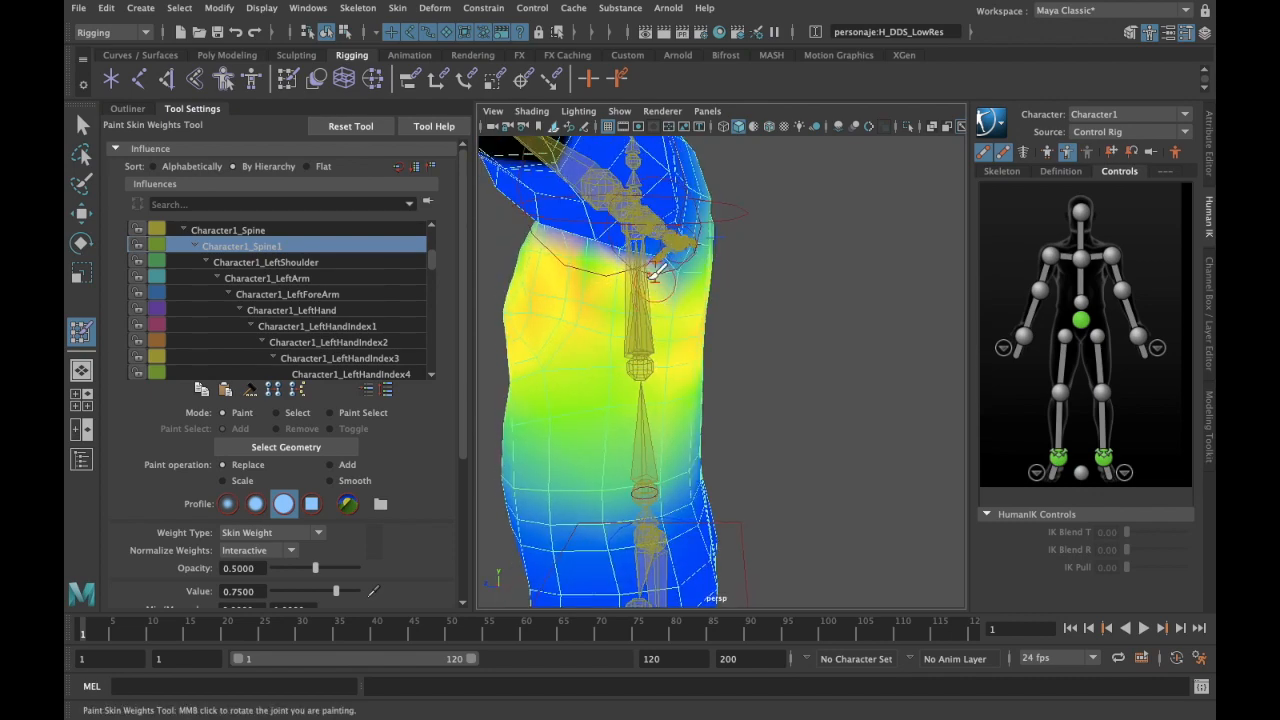
{"action": "left_click_drag", "start_coordinate": [620, 250], "coordinate": [717, 320], "text": "alt"}
{"action": "scroll", "coordinate": [612, 197], "scroll_direction": "down", "scroll_amount": 4}
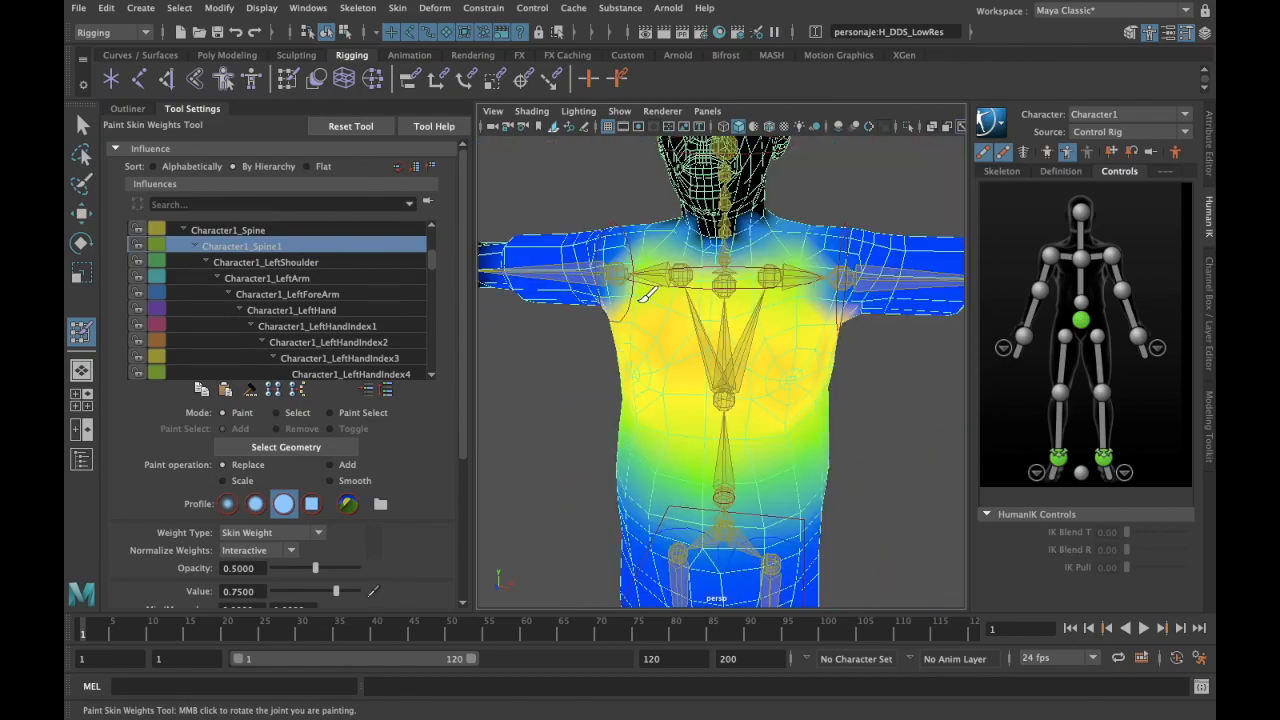
Step: Refine the Character1_Spine1 weight around the right armpit with close-up strokes along the edge of the shoulder area
{"action": "left_click_drag", "start_coordinate": [840, 375], "coordinate": [743, 346], "text": "alt"}
{"action": "scroll", "coordinate": [737, 335], "scroll_direction": "up", "scroll_amount": 6}
{"action": "mouse_move", "coordinate": [676, 246]}
{"action": "left_mouse_down", "text": "alt"}
{"action": "mouse_move", "coordinate": [697, 349]}
{"action": "mouse_move", "coordinate": [686, 286]}
{"action": "mouse_move", "coordinate": [709, 277]}
{"action": "mouse_move", "coordinate": [708, 300]}
{"action": "left_mouse_up", "text": "alt"}
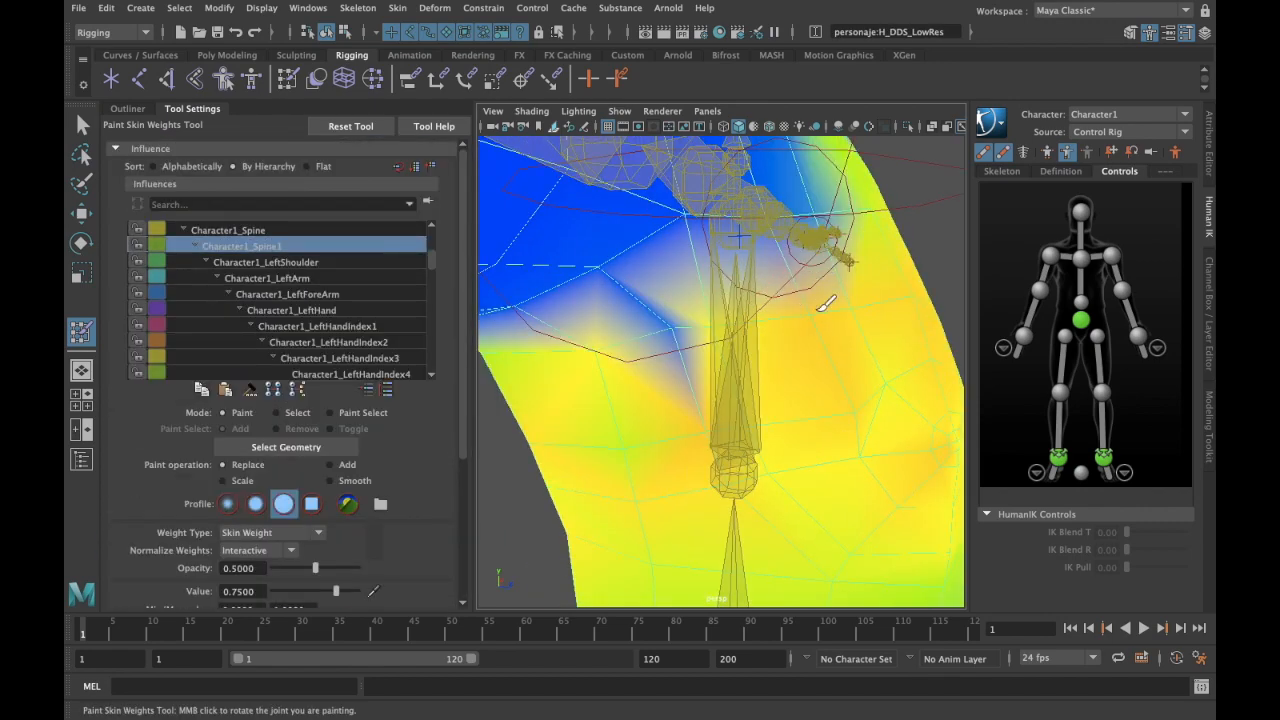
{"action": "mouse_move", "coordinate": [839, 185]}
{"action": "left_mouse_down"}
{"action": "mouse_move", "coordinate": [801, 255]}
{"action": "mouse_move", "coordinate": [789, 334]}
{"action": "left_mouse_up"}
{"action": "left_click_drag", "start_coordinate": [645, 309], "coordinate": [571, 357]}
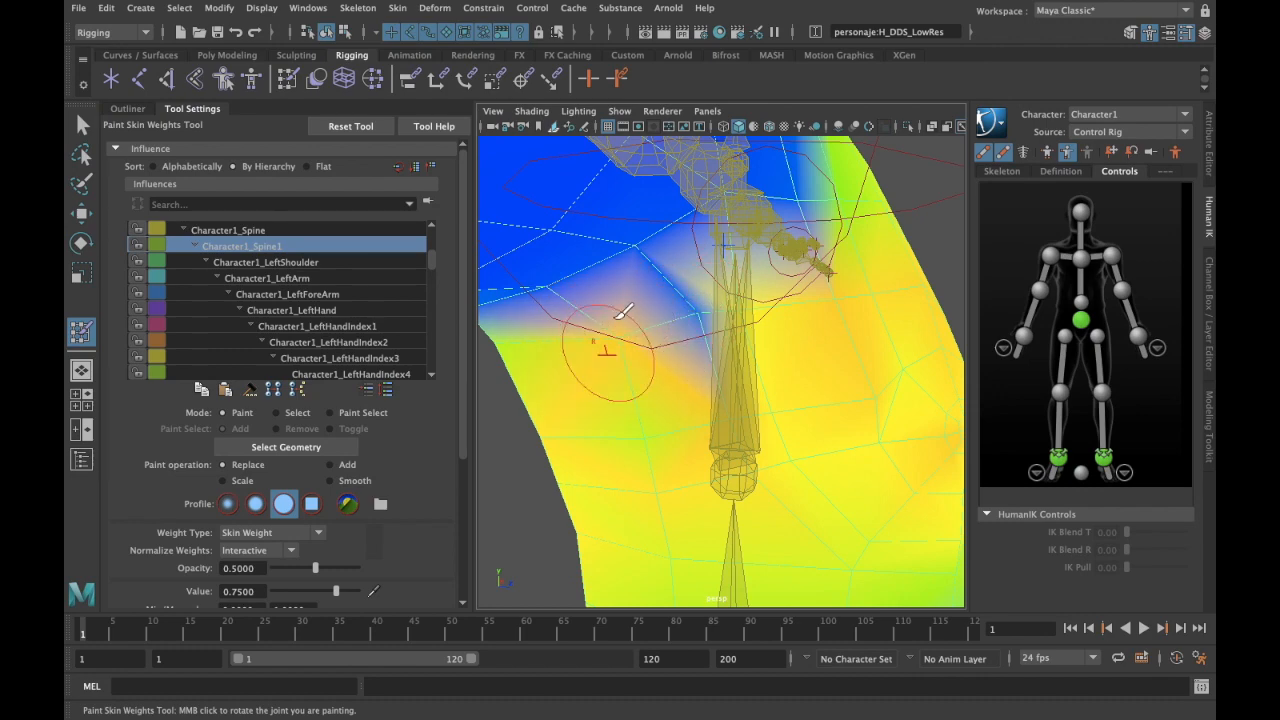
{"action": "mouse_move", "coordinate": [636, 326]}
{"action": "left_mouse_down", "text": "alt"}
{"action": "mouse_move", "coordinate": [605, 345]}
{"action": "mouse_move", "coordinate": [722, 250]}
{"action": "left_mouse_up", "text": "alt"}
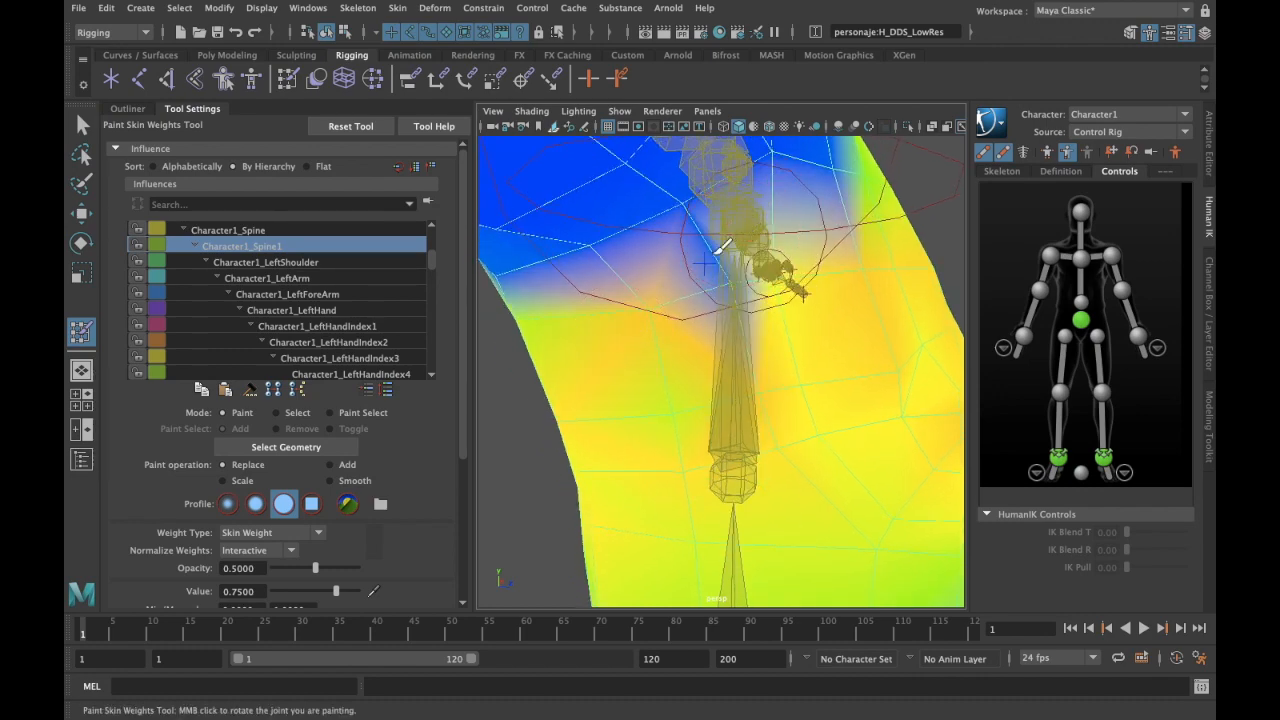
{"action": "mouse_move", "coordinate": [718, 272]}
{"action": "left_mouse_down", "text": "alt"}
{"action": "mouse_move", "coordinate": [692, 318]}
{"action": "mouse_move", "coordinate": [657, 329]}
{"action": "mouse_move", "coordinate": [650, 314]}
{"action": "left_mouse_up", "text": "alt"}
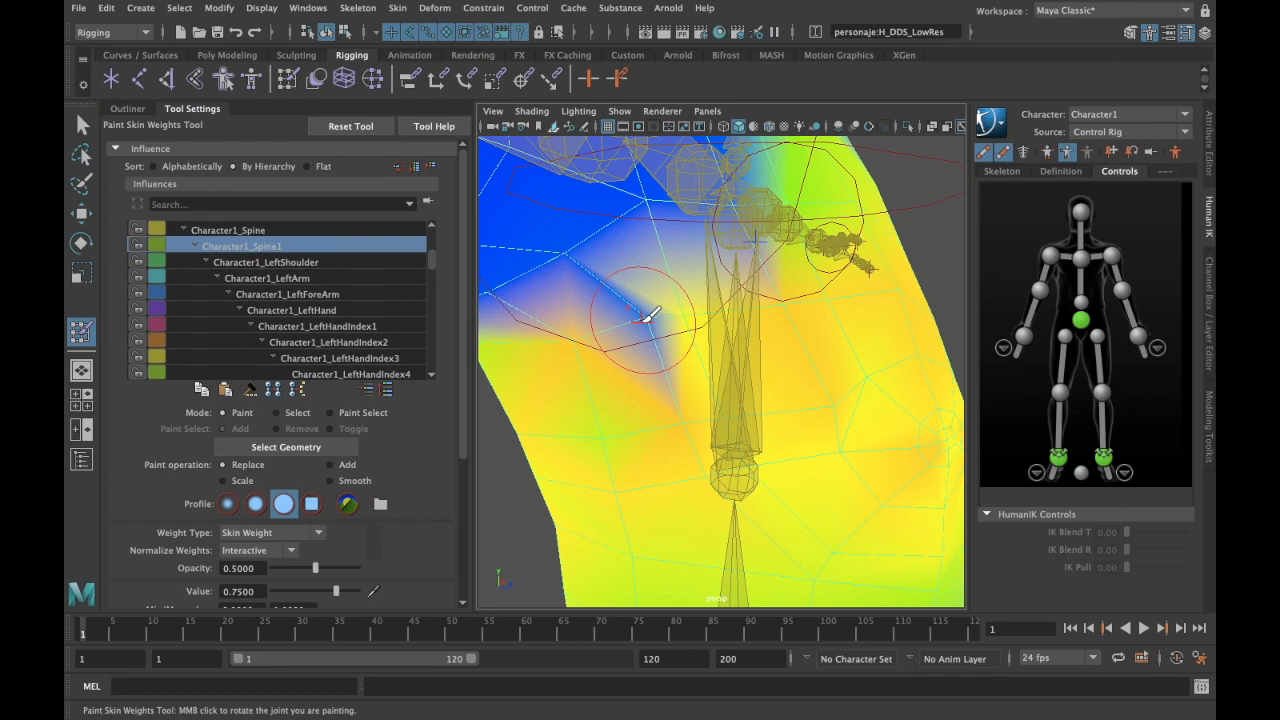
{"action": "scroll", "coordinate": [648, 316], "scroll_direction": "up", "scroll_amount": 3}
{"action": "mouse_move", "coordinate": [651, 306]}
{"action": "left_mouse_down", "text": "alt"}
{"action": "mouse_move", "coordinate": [571, 283]}
{"action": "mouse_move", "coordinate": [583, 289]}
{"action": "mouse_move", "coordinate": [655, 243]}
{"action": "mouse_move", "coordinate": [666, 309]}
{"action": "mouse_move", "coordinate": [748, 329]}
{"action": "mouse_move", "coordinate": [690, 345]}
{"action": "left_mouse_up", "text": "alt"}
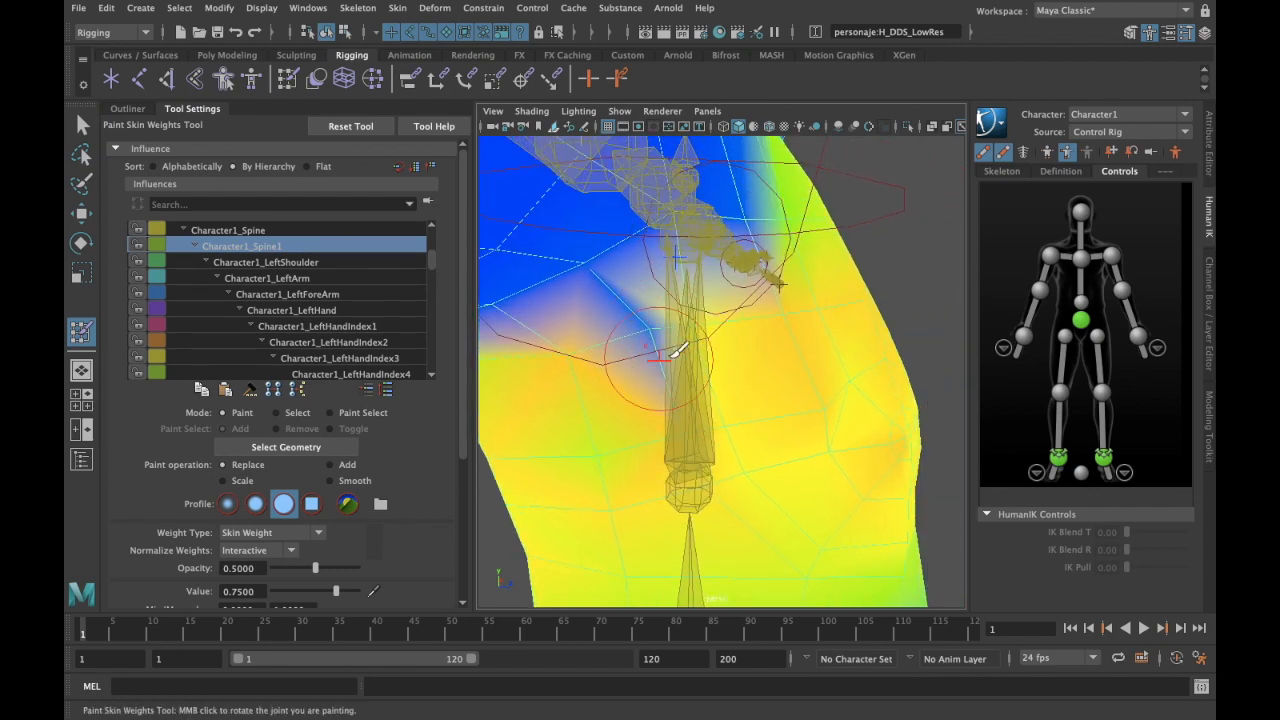
Step: Examine the Paint Skin Weights settings for mode, paint operation, value, gradient and stroke radius
{"action": "scroll", "coordinate": [320, 550], "scroll_direction": "down", "scroll_amount": 4}
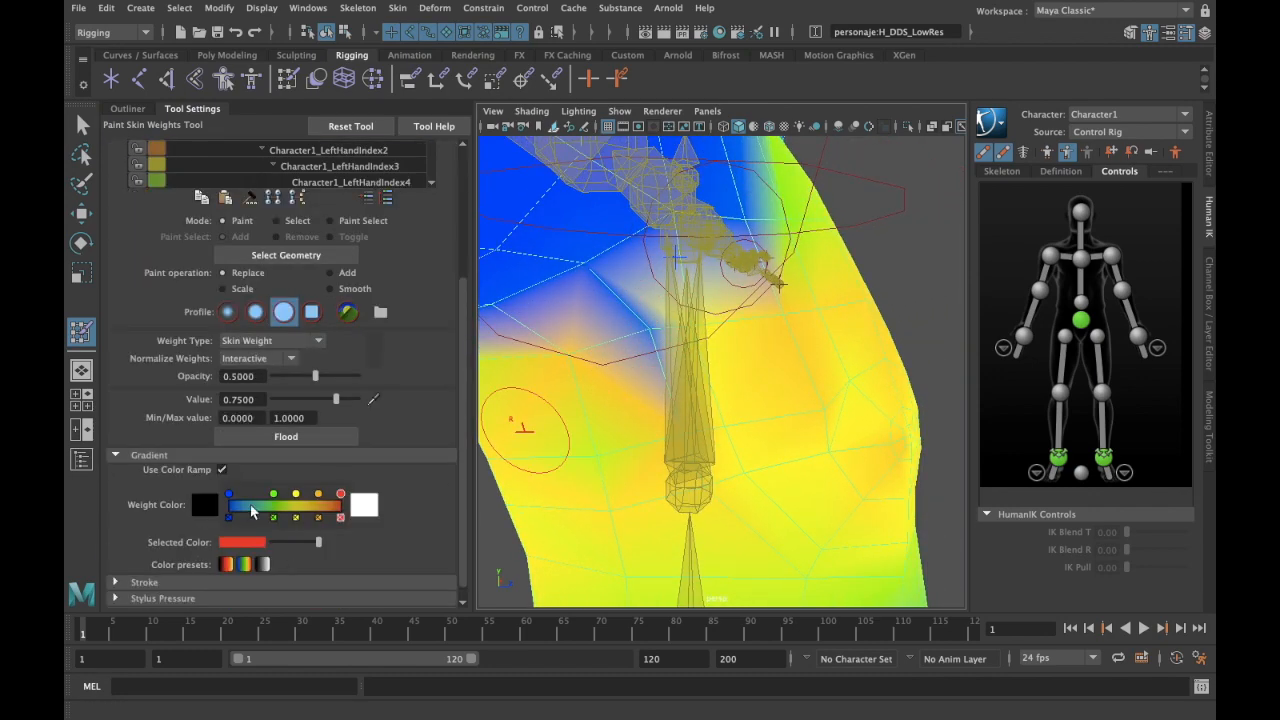
{"action": "scroll", "coordinate": [166, 585], "scroll_direction": "down", "scroll_amount": 3}
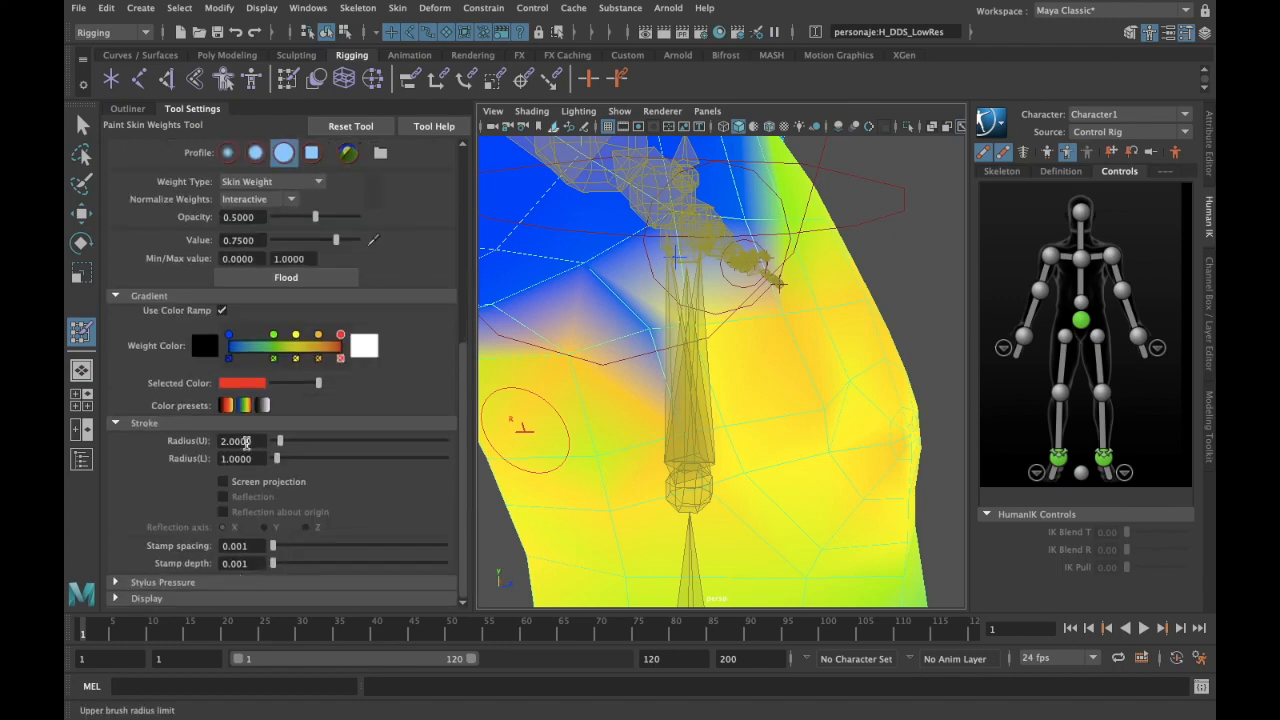
{"action": "scroll", "coordinate": [252, 560], "scroll_direction": "up", "scroll_amount": 3}
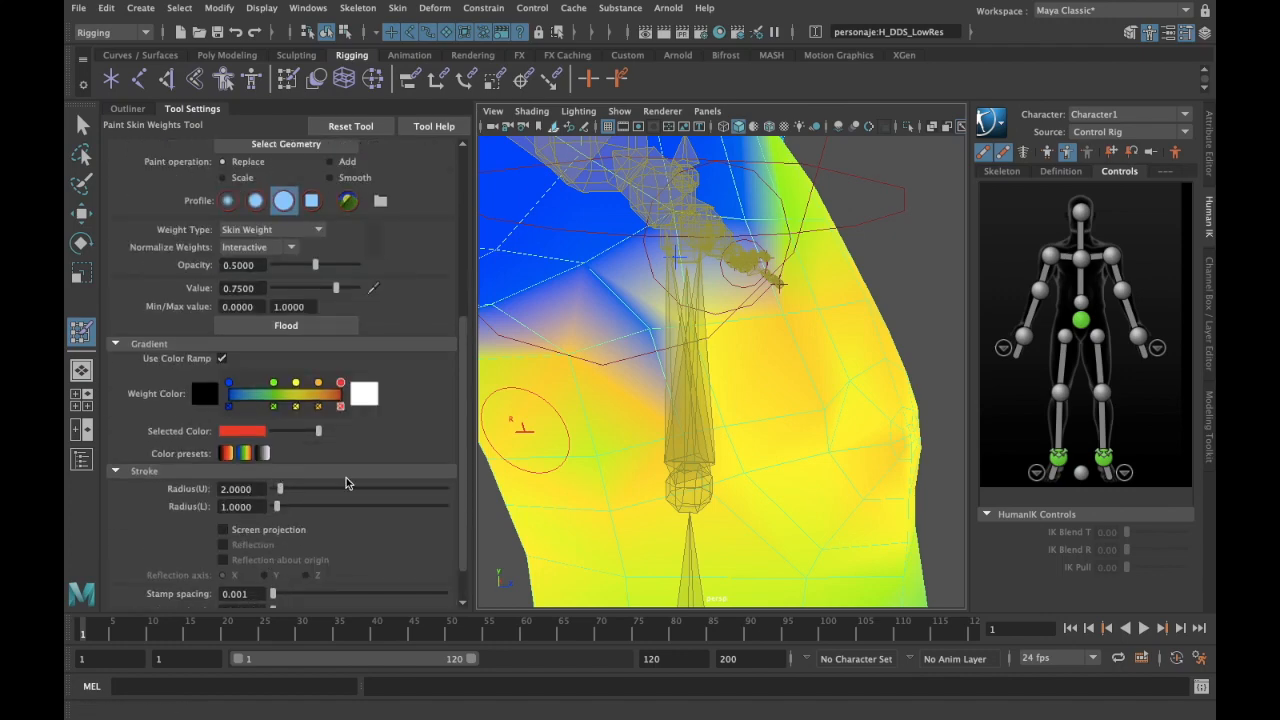
{"action": "scroll", "coordinate": [671, 386], "scroll_direction": "up", "scroll_amount": 2}
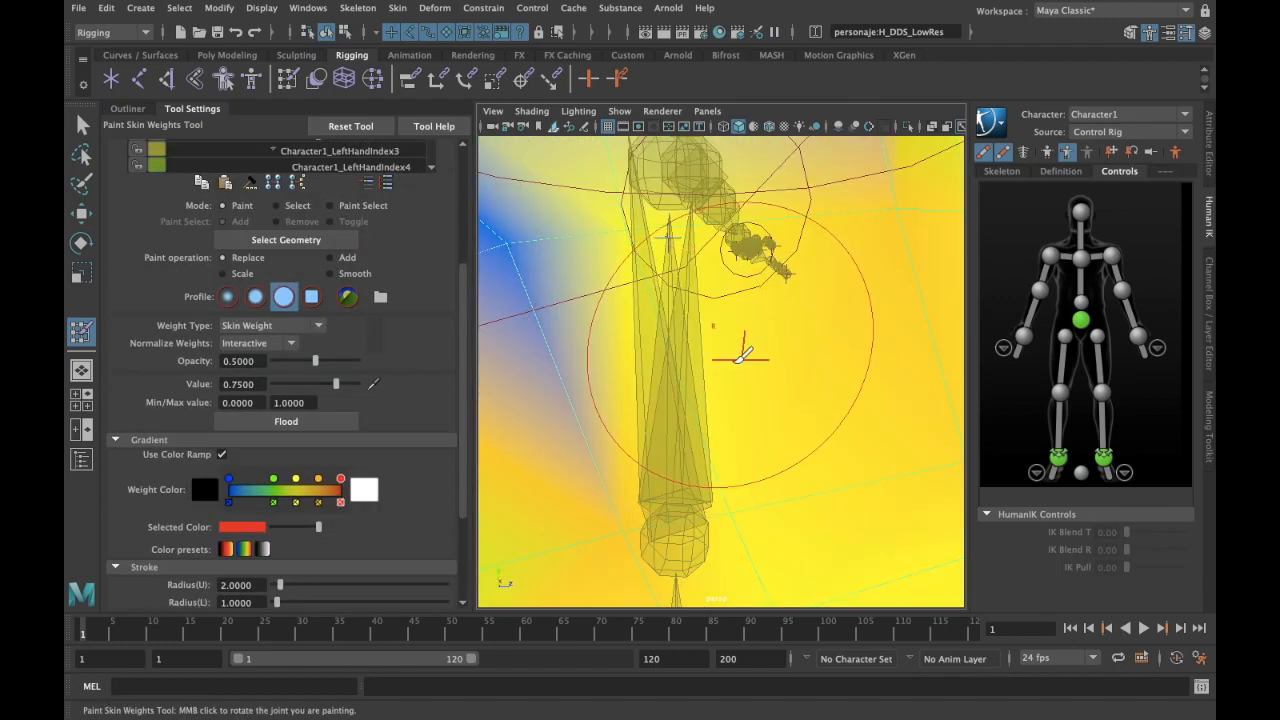
{"action": "scroll", "coordinate": [740, 355], "scroll_direction": "down", "scroll_amount": 3}
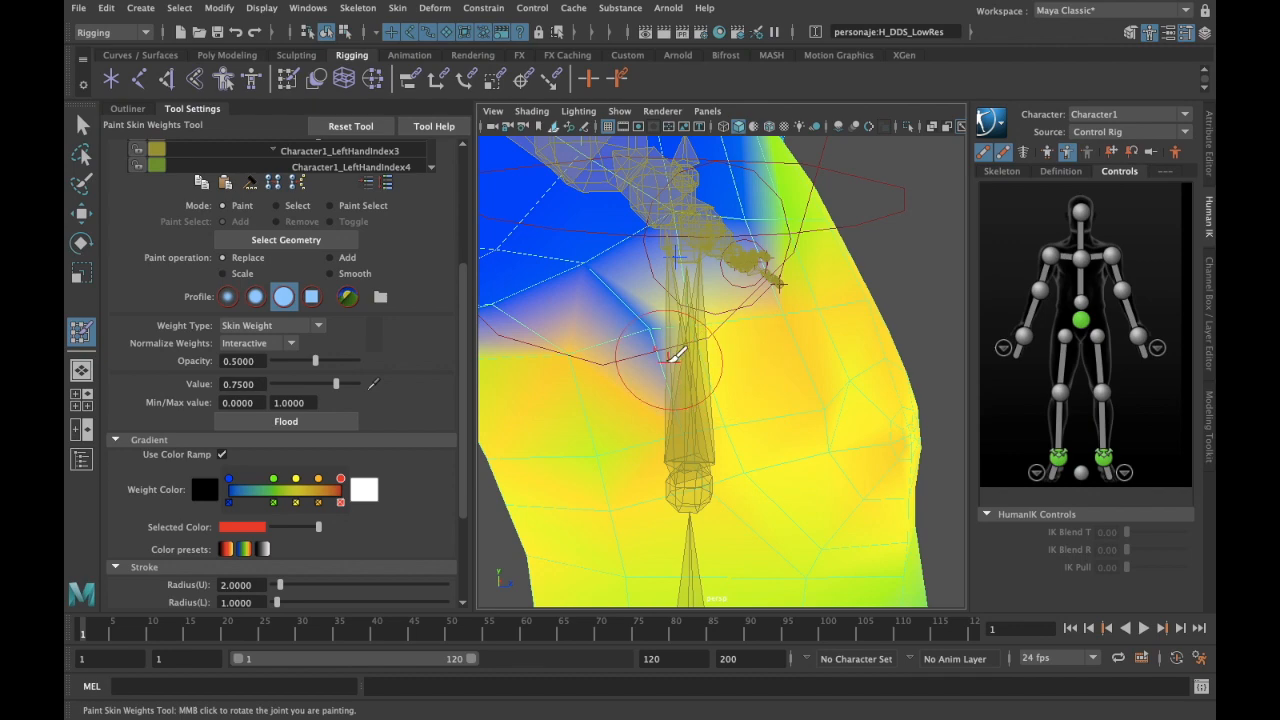
{"action": "left_click_drag", "start_coordinate": [686, 343], "coordinate": [683, 368], "text": "alt"}
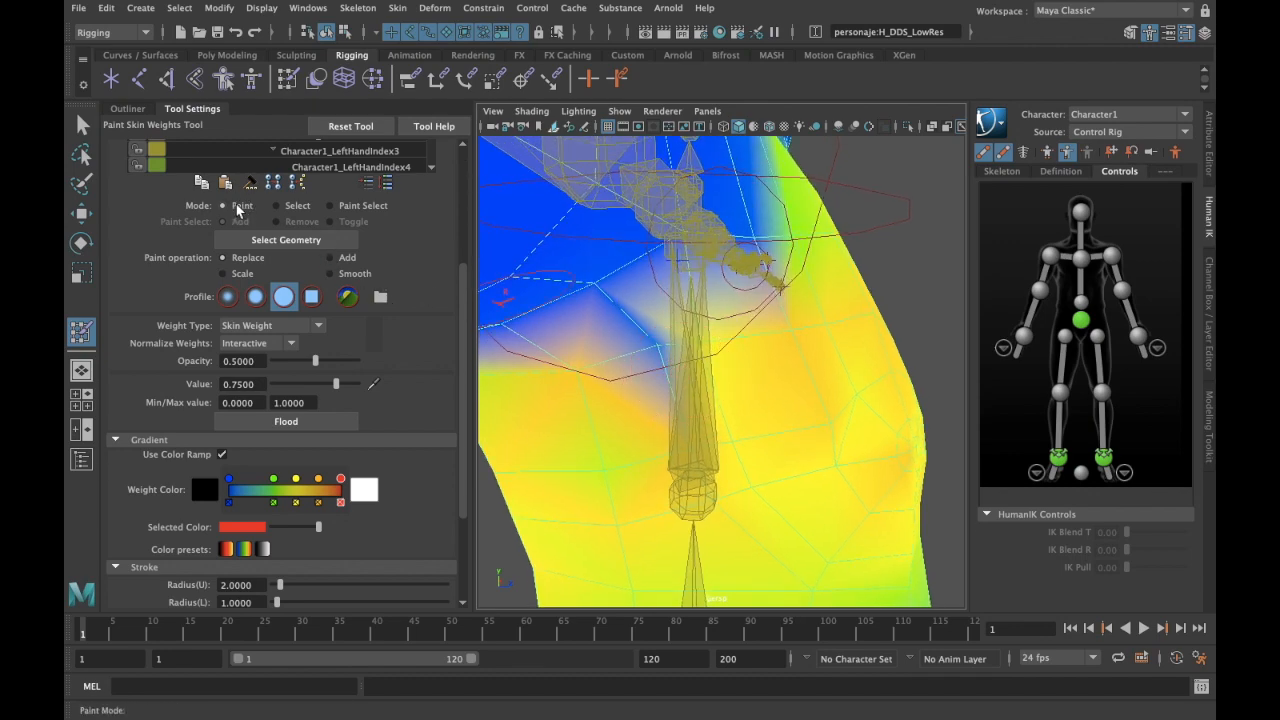
{"action": "scroll", "coordinate": [238, 208], "scroll_direction": "up", "scroll_amount": 2}
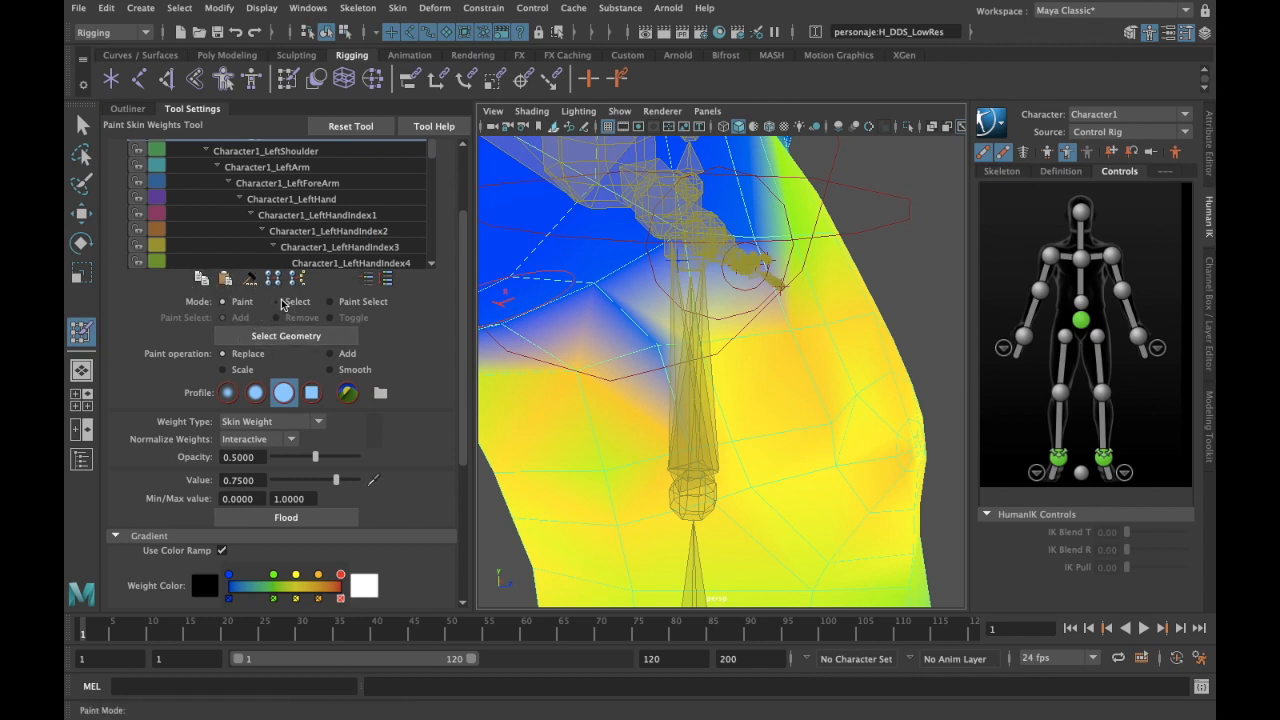
Step: Select a single vertex just below the right armpit and flood its Character1_Spine1 weight with Replace at value 0.75 and opacity 0.5
{"action": "left_click", "coordinate": [283, 304]}
{"action": "left_click", "coordinate": [658, 347]}
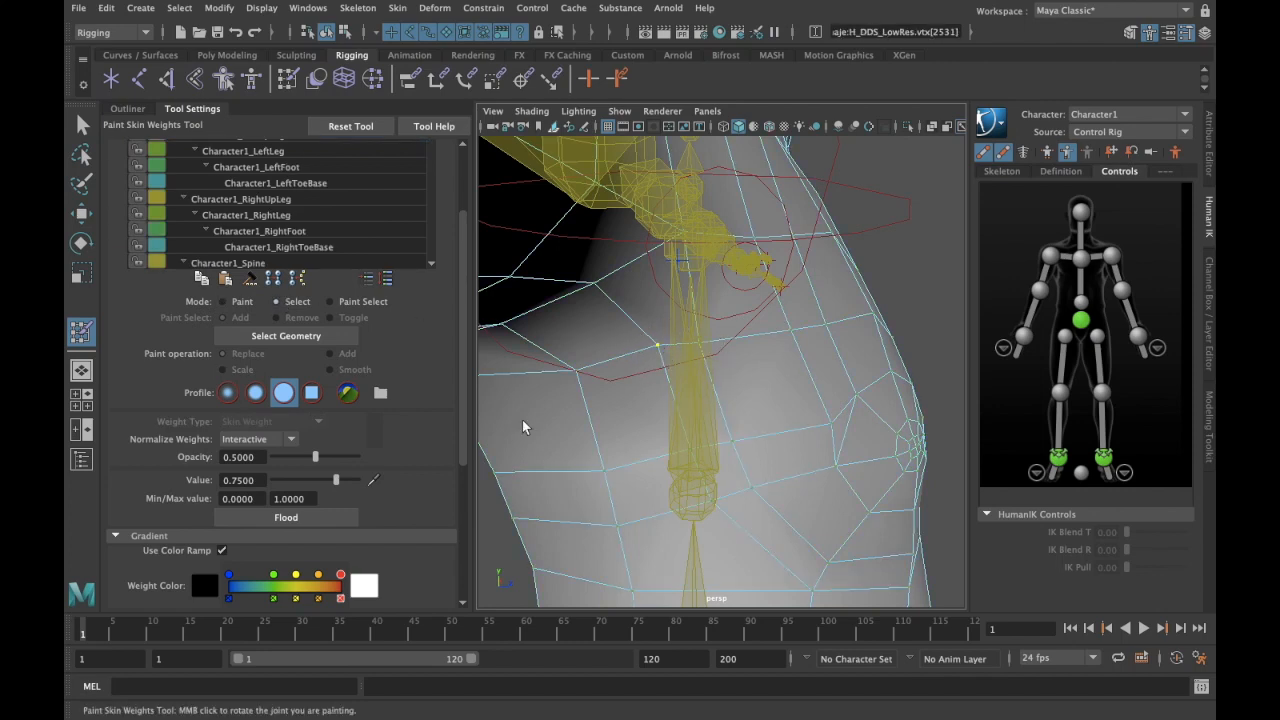
{"action": "left_click", "coordinate": [243, 302]}
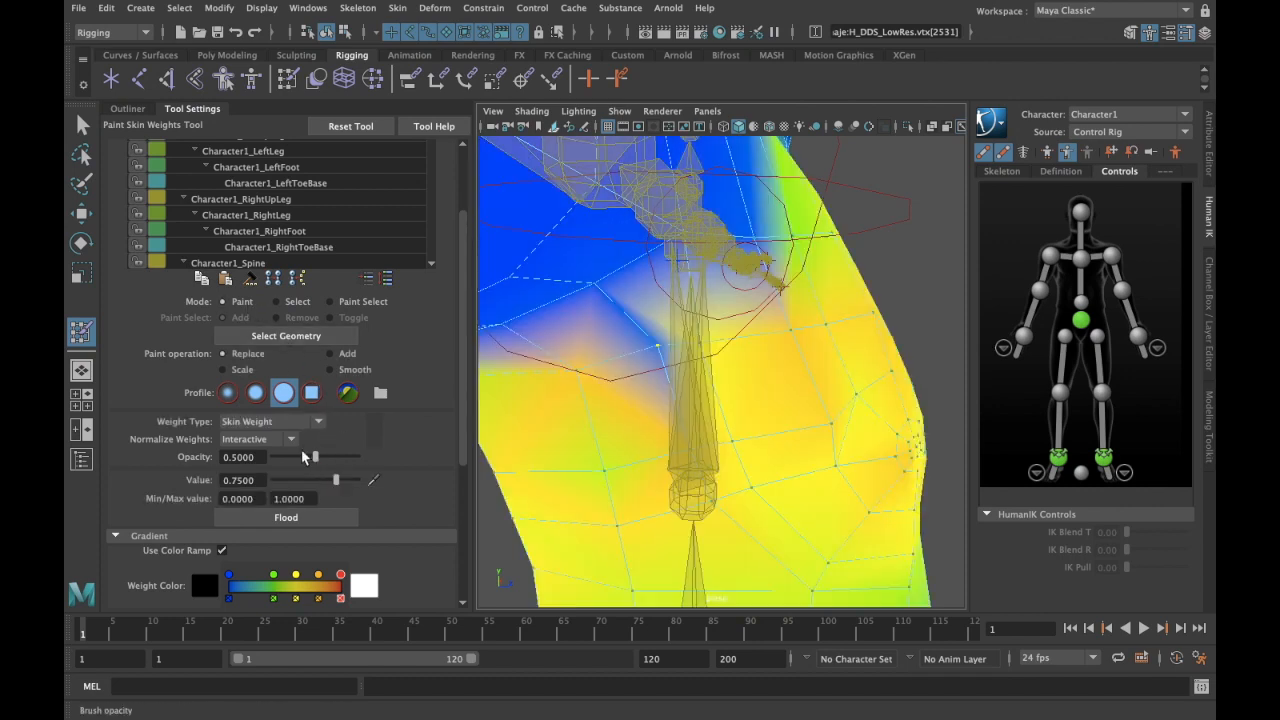
{"action": "left_click", "coordinate": [306, 520]}
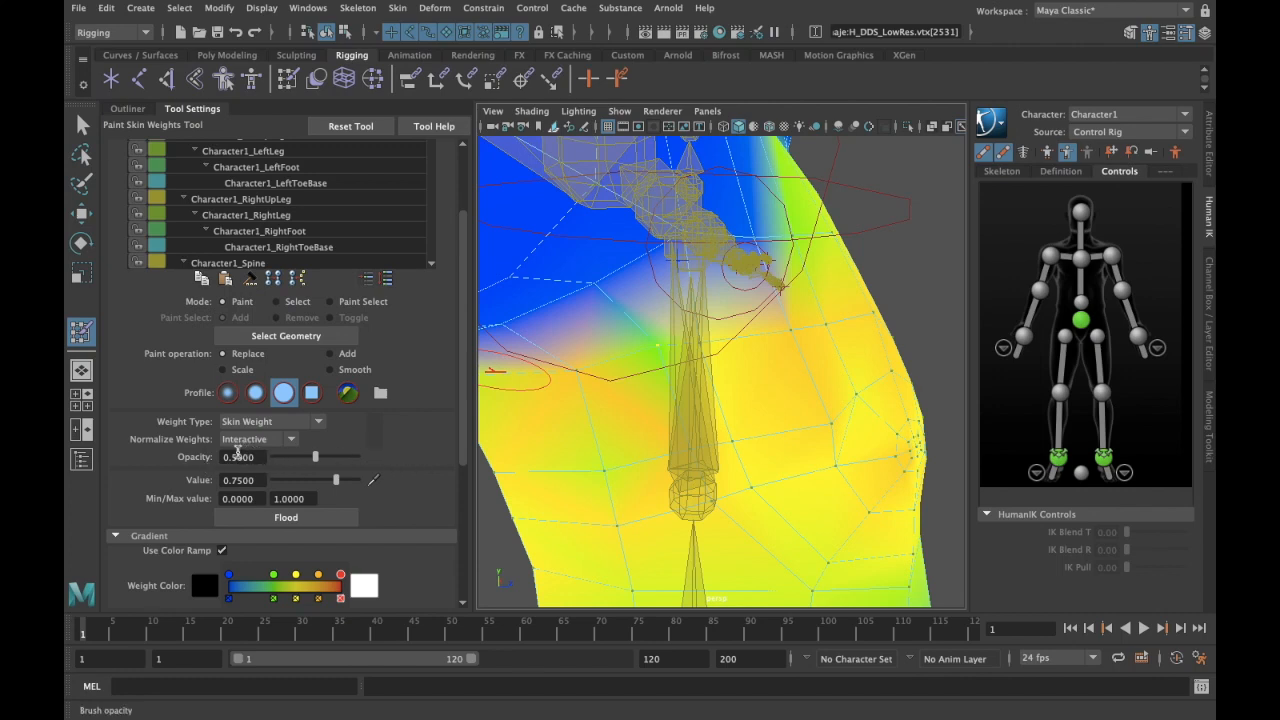
{"action": "left_click", "coordinate": [330, 516]}
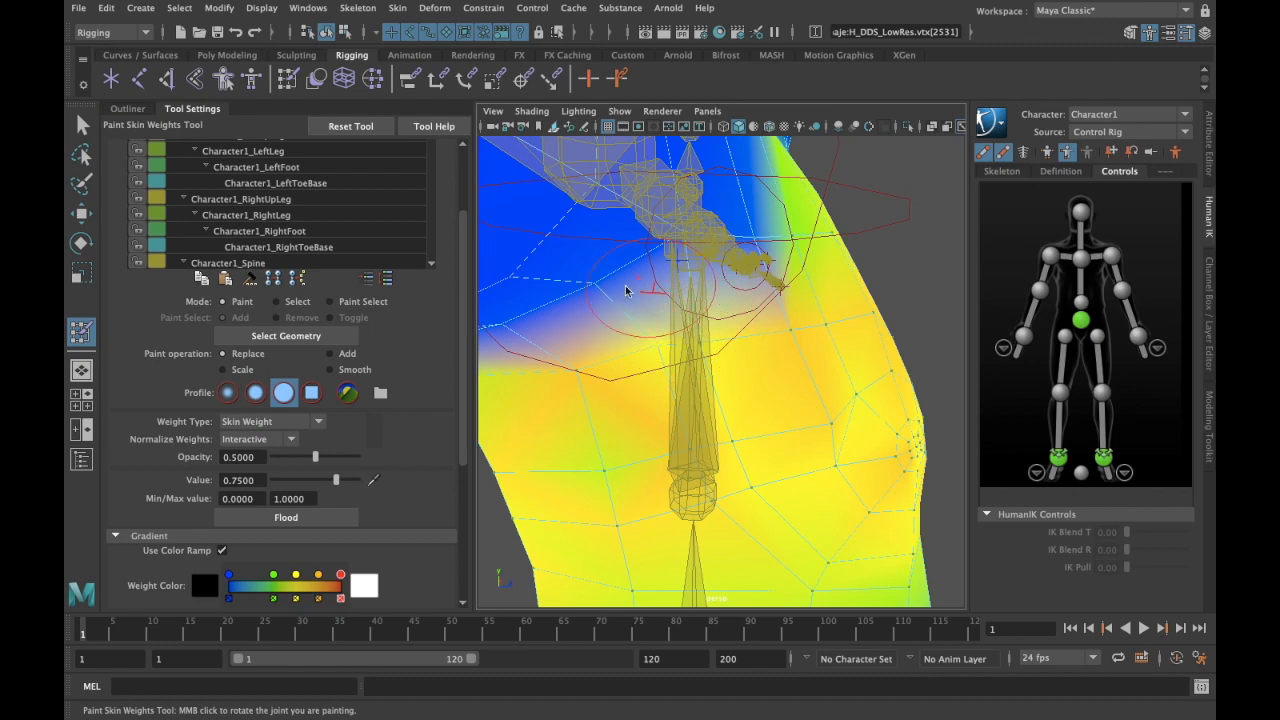
Step: Check the chest and armpit weights from the side and front, and reselect the whole mesh geometry for painting
{"action": "left_click_drag", "start_coordinate": [588, 310], "coordinate": [733, 290], "text": "alt"}
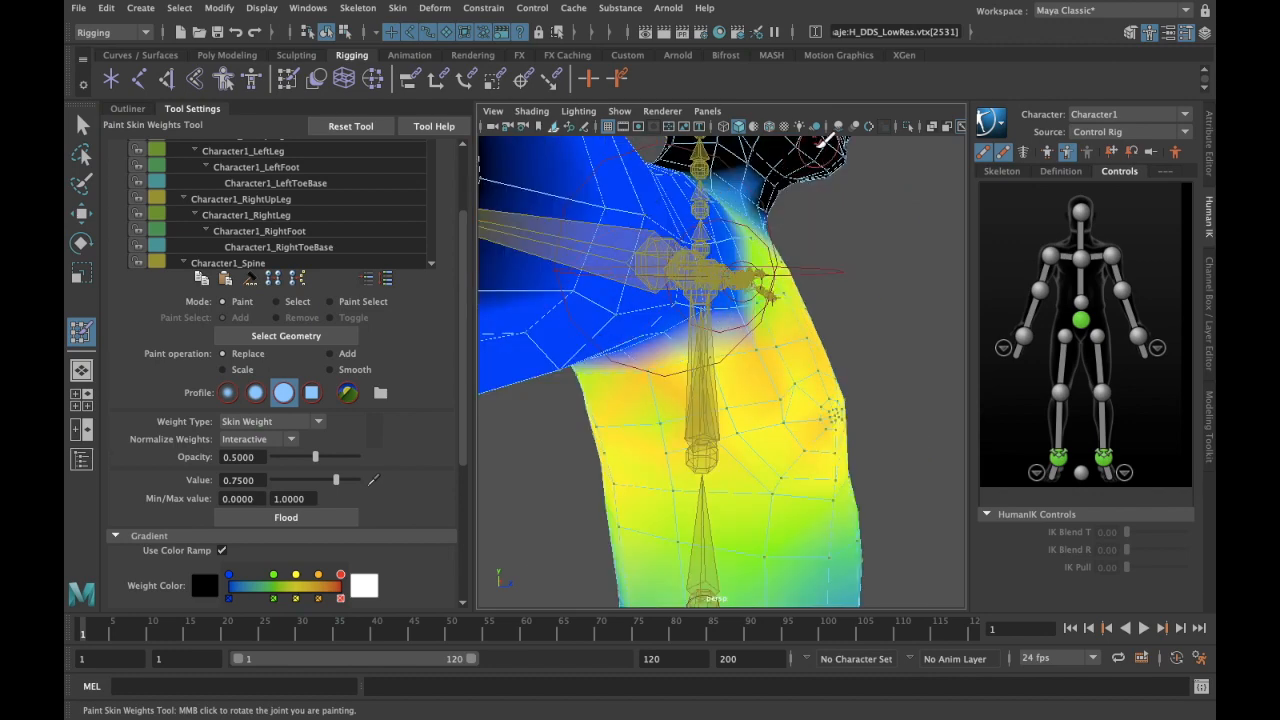
{"action": "left_click_drag", "start_coordinate": [760, 280], "coordinate": [665, 345], "text": "alt"}
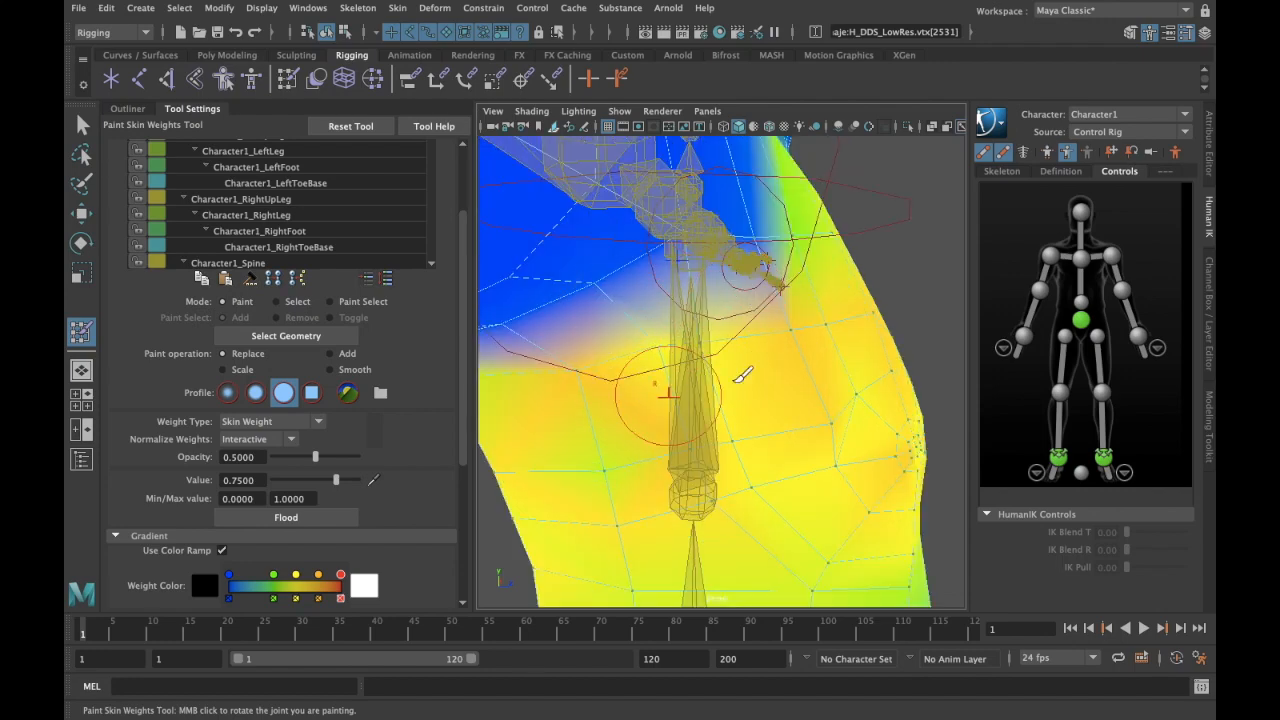
{"action": "left_click_drag", "start_coordinate": [823, 350], "coordinate": [812, 313], "text": "alt"}
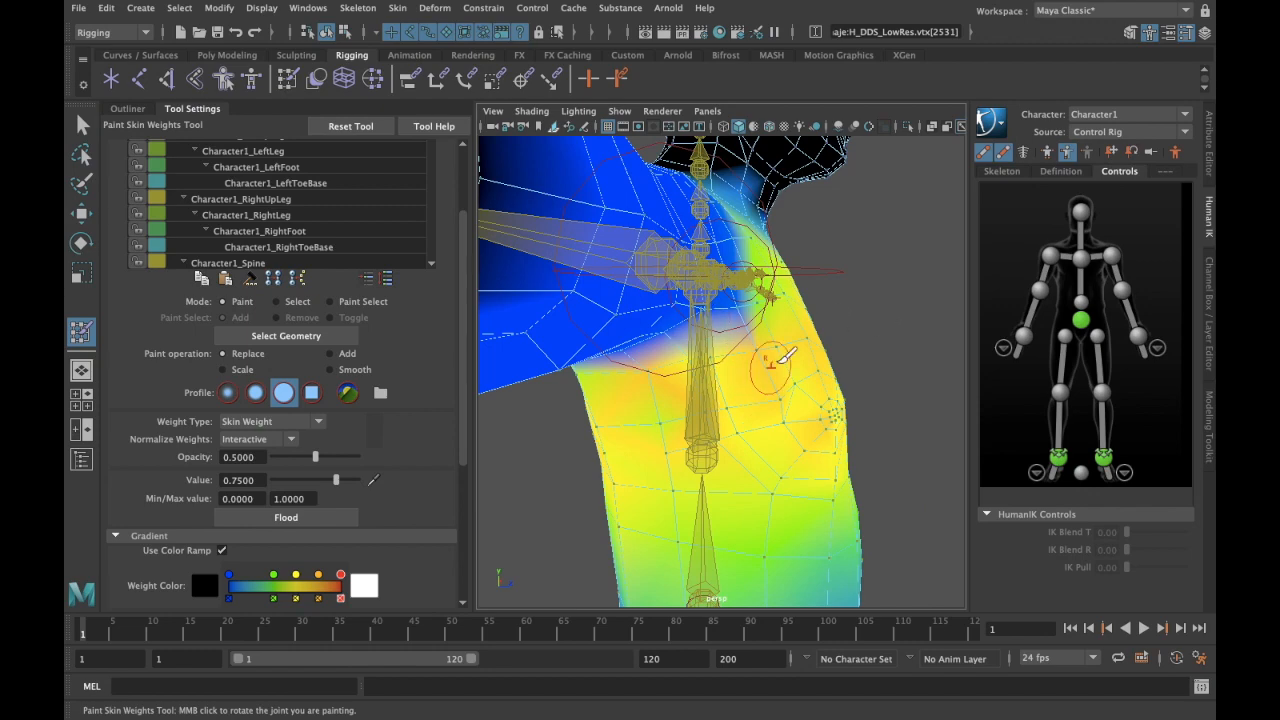
{"action": "left_click_drag", "start_coordinate": [826, 340], "coordinate": [737, 347], "text": "alt"}
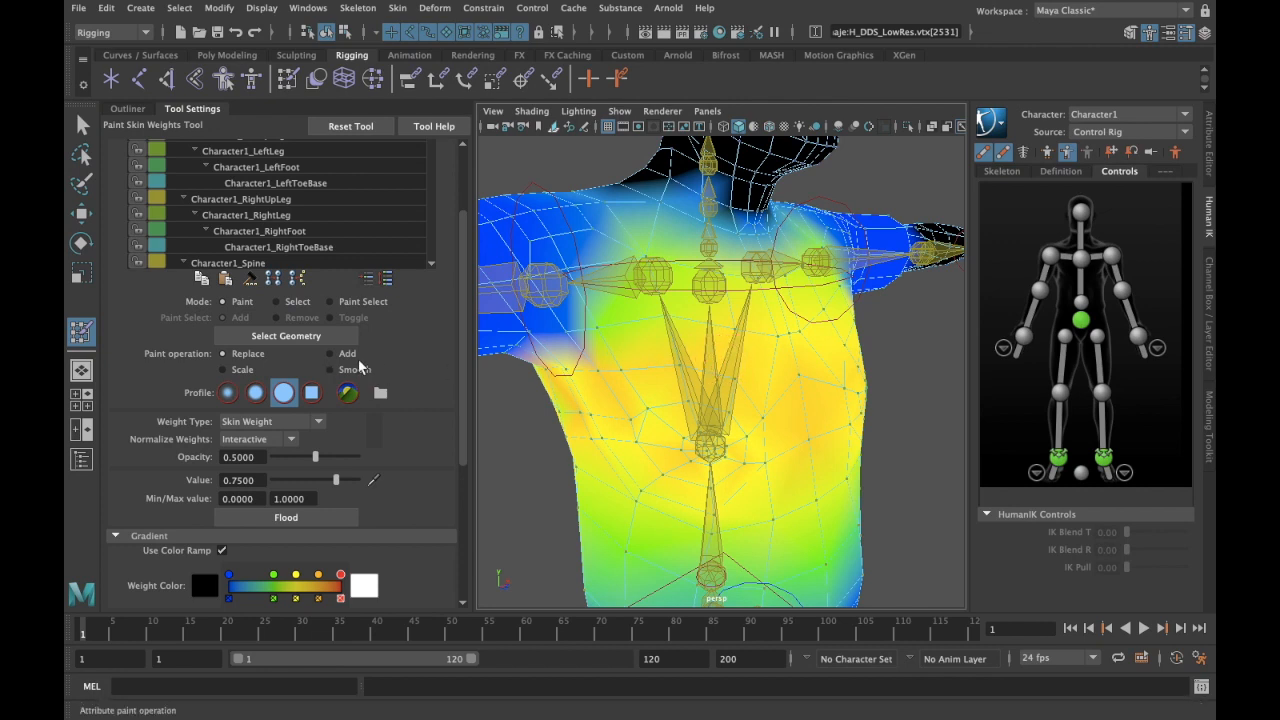
{"action": "left_click", "coordinate": [253, 337]}
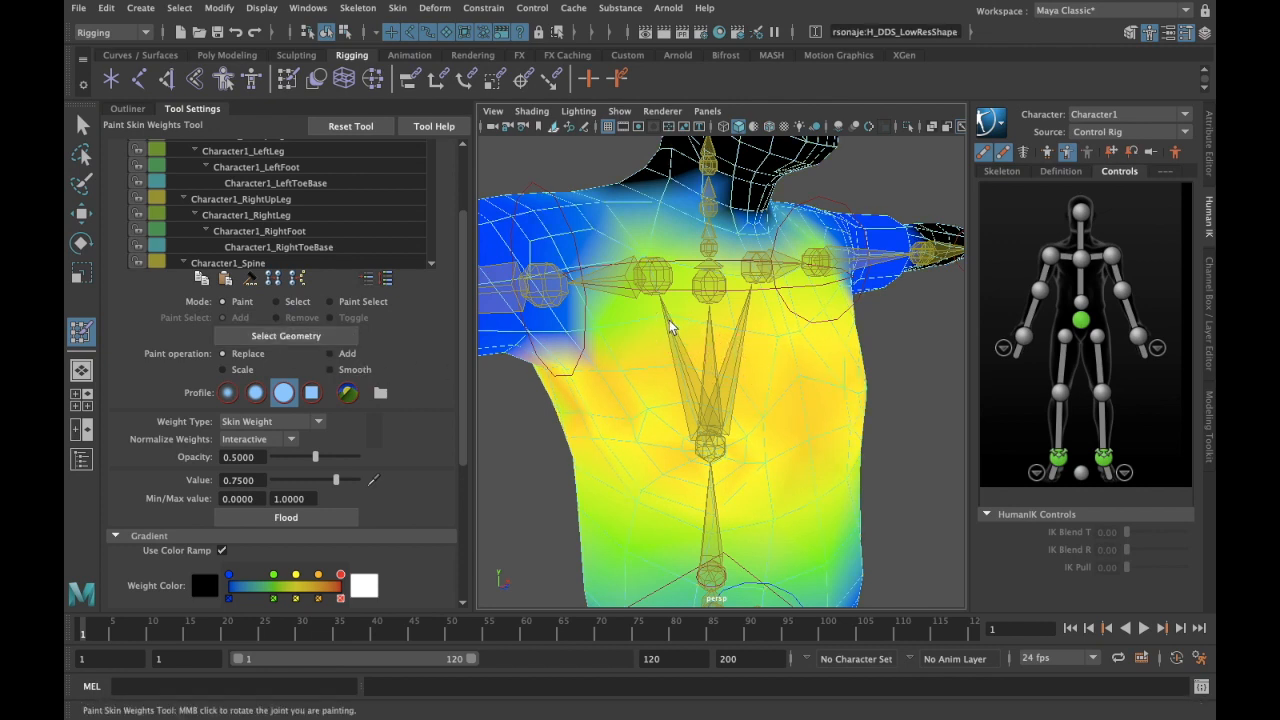
Step: Brush the Character1_Spine1 weight across the right side of the upper chest, exit weight painting and deselect the mesh
{"action": "mouse_move", "coordinate": [651, 279]}
{"action": "left_mouse_down"}
{"action": "mouse_move", "coordinate": [601, 367]}
{"action": "mouse_move", "coordinate": [588, 363]}
{"action": "left_mouse_up"}
{"action": "left_click_drag", "start_coordinate": [713, 361], "coordinate": [673, 383], "text": "alt"}
{"action": "left_click_drag", "start_coordinate": [624, 423], "coordinate": [591, 471], "text": "alt"}
{"action": "scroll", "coordinate": [809, 375], "scroll_direction": "down", "scroll_amount": 3}
{"action": "left_click_drag", "start_coordinate": [809, 375], "coordinate": [792, 398], "text": "alt"}
{"action": "scroll", "coordinate": [792, 398], "scroll_direction": "down", "scroll_amount": 5}
{"action": "key", "text": "q"}
{"action": "left_click", "coordinate": [792, 398]}
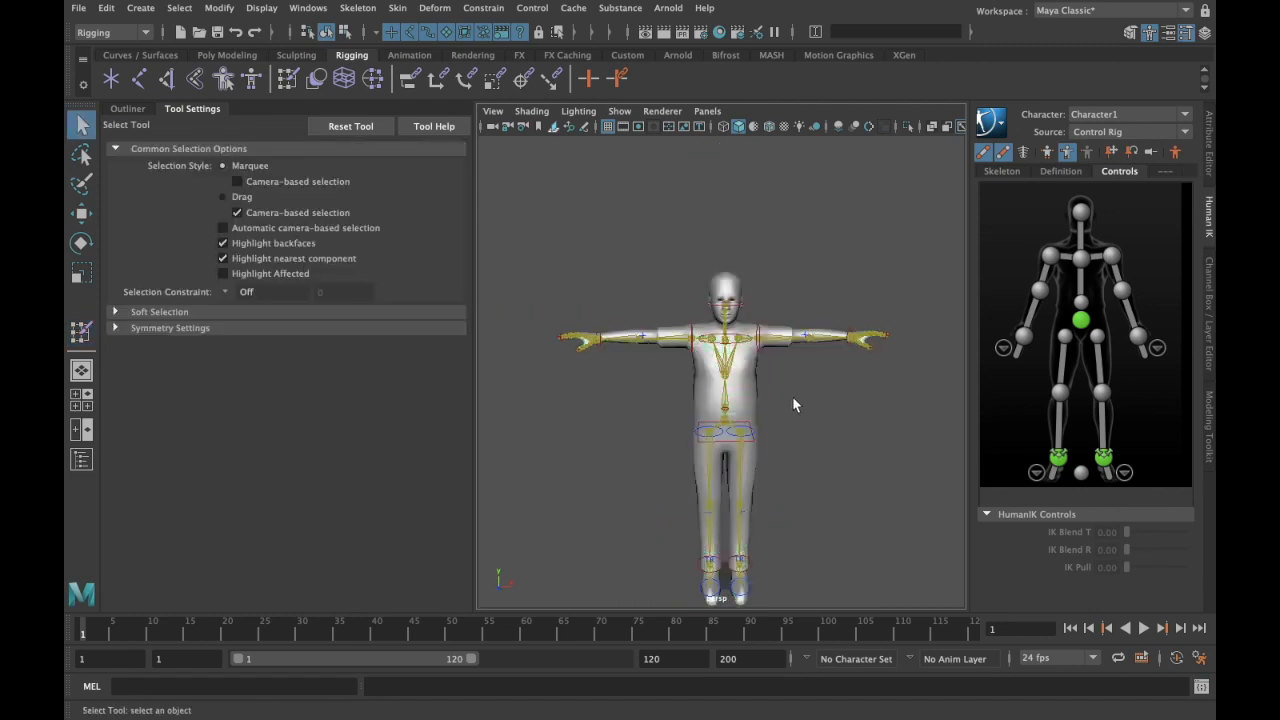
Step: Move the left wrist effector down and inward to lower the left arm toward the body
{"action": "scroll", "coordinate": [839, 329], "scroll_direction": "up", "scroll_amount": 3}
{"action": "mouse_move", "coordinate": [820, 398]}
{"action": "middle_mouse_down", "text": "alt"}
{"action": "mouse_move", "coordinate": [839, 329]}
{"action": "mouse_move", "coordinate": [806, 329]}
{"action": "middle_mouse_up", "text": "alt"}
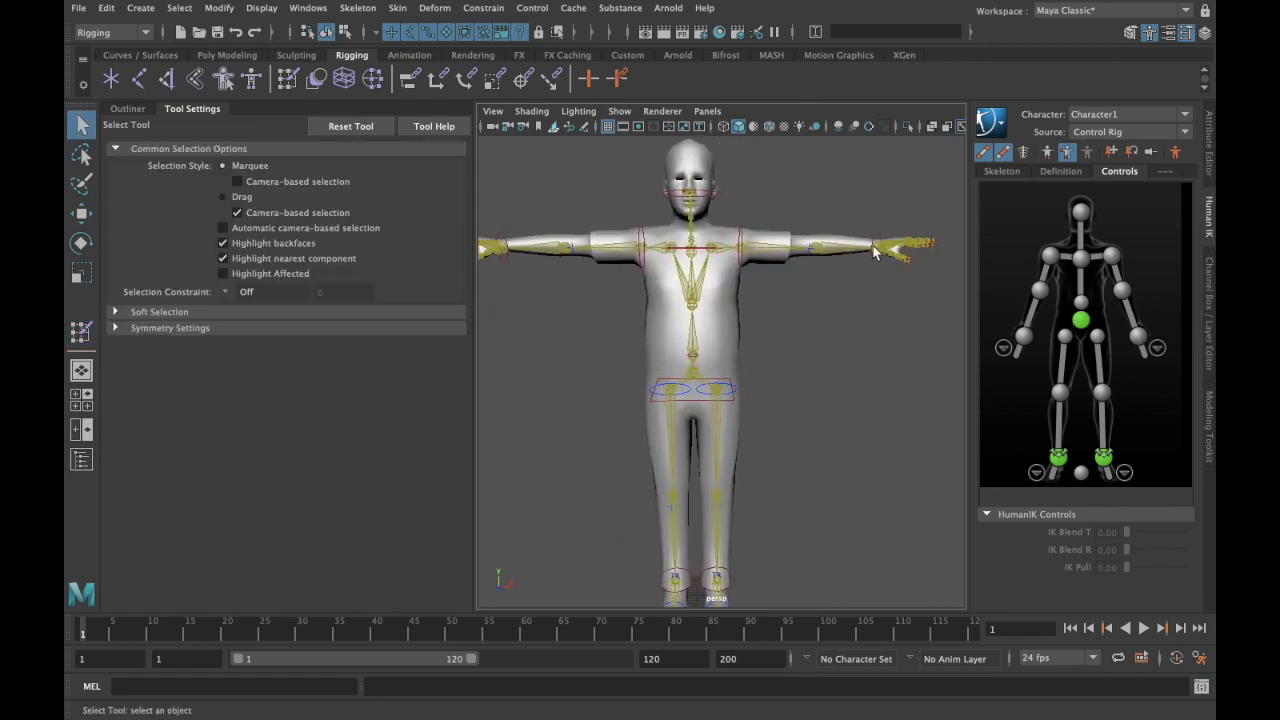
{"action": "left_click", "coordinate": [874, 251]}
{"action": "key", "text": "w"}
{"action": "left_click_drag", "start_coordinate": [930, 207], "coordinate": [877, 383]}
{"action": "left_click_drag", "start_coordinate": [720, 379], "coordinate": [731, 358], "text": "alt"}
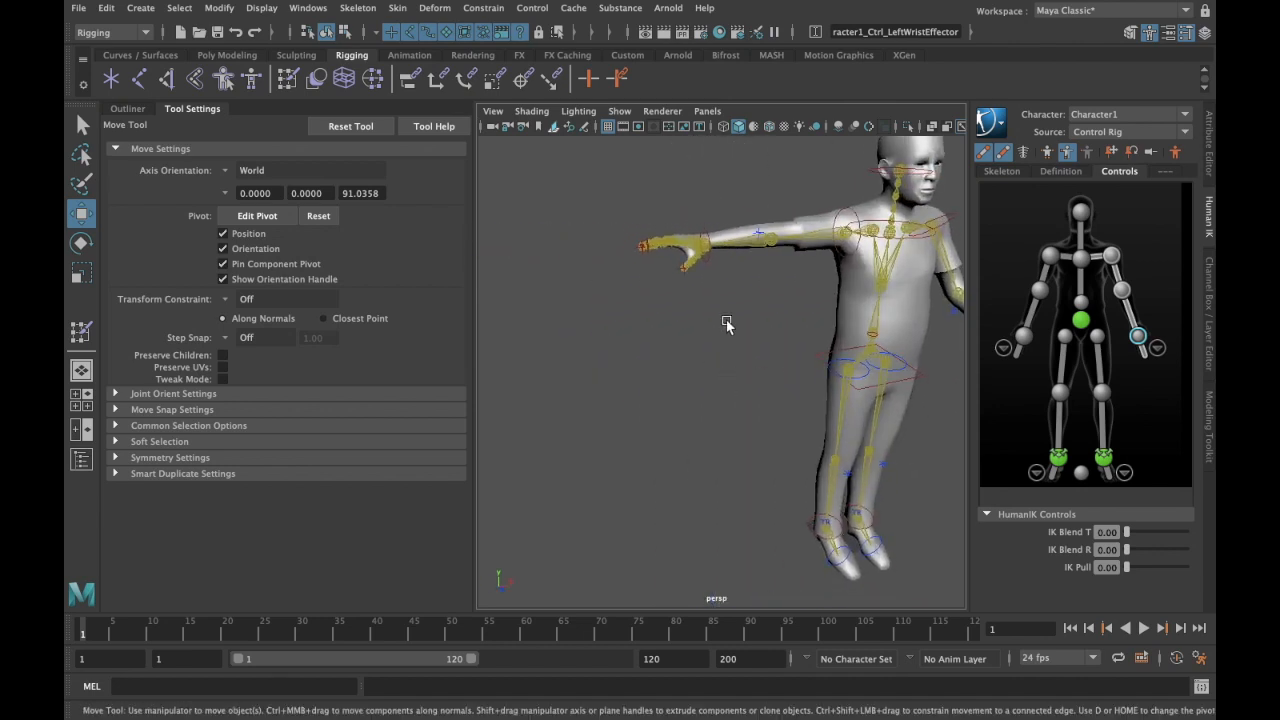
Step: Move the right wrist effector down to lower the right arm partway
{"action": "left_click", "coordinate": [706, 248]}
{"action": "left_click_drag", "start_coordinate": [706, 248], "coordinate": [805, 255], "text": "alt"}
{"action": "scroll", "coordinate": [773, 351], "scroll_direction": "up", "scroll_amount": 3}
{"action": "left_click_drag", "start_coordinate": [780, 349], "coordinate": [694, 429], "text": "alt"}
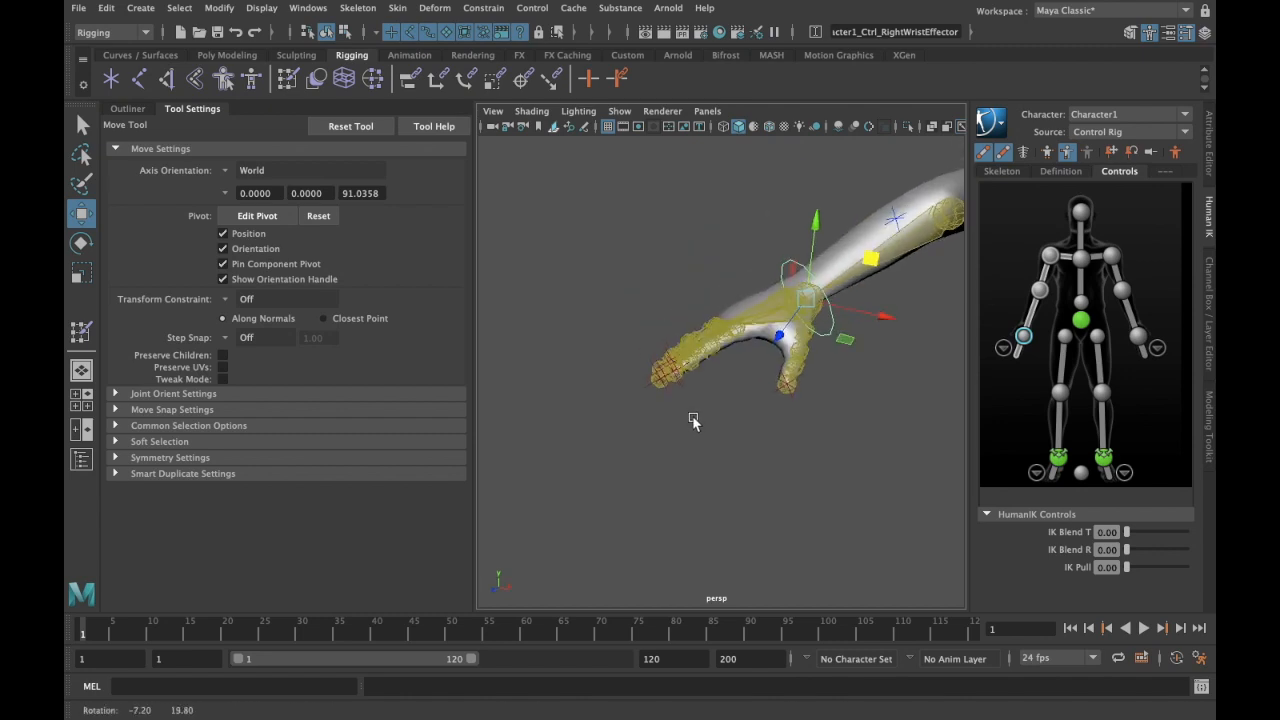
Step: Curl the right index finger inward by moving its index effector
{"action": "left_click_drag", "start_coordinate": [677, 375], "coordinate": [699, 390]}
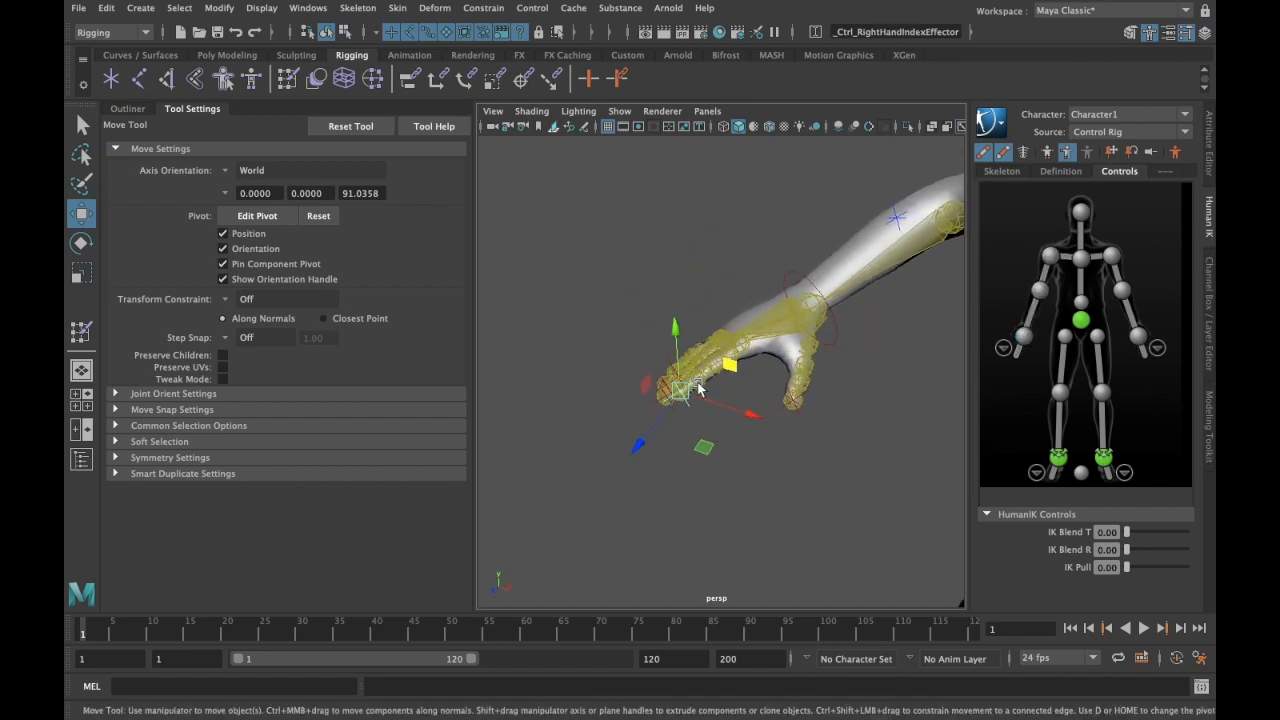
{"action": "left_click_drag", "start_coordinate": [656, 428], "coordinate": [652, 474], "text": "alt"}
{"action": "left_click_drag", "start_coordinate": [568, 301], "coordinate": [626, 329]}
{"action": "left_click_drag", "start_coordinate": [603, 378], "coordinate": [662, 393], "text": "alt"}
Step: Curl the remaining right-hand fingers, from the middle effector to the pinky effector, and clear the selection
{"action": "left_click", "coordinate": [602, 336]}
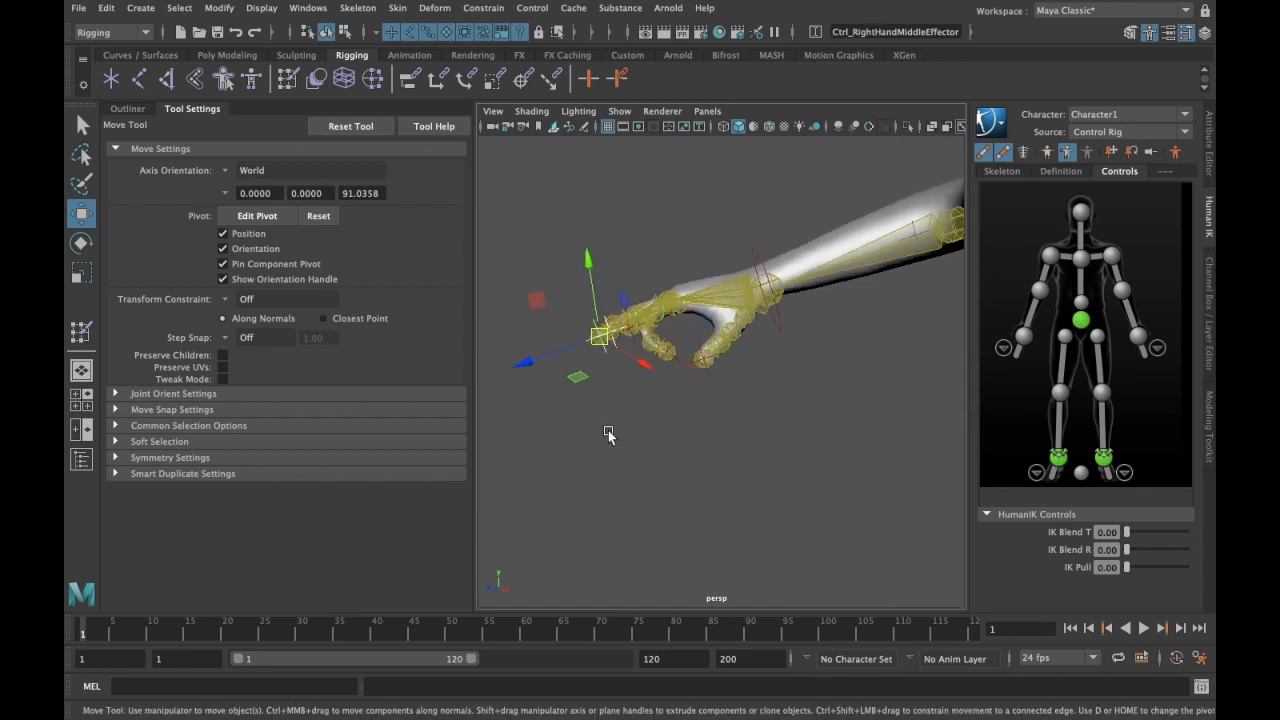
{"action": "left_click_drag", "start_coordinate": [606, 430], "coordinate": [663, 451], "text": "alt"}
{"action": "left_click_drag", "start_coordinate": [709, 499], "coordinate": [684, 474], "text": "alt"}
{"action": "left_click_drag", "start_coordinate": [661, 400], "coordinate": [656, 364]}
{"action": "left_click", "coordinate": [692, 386]}
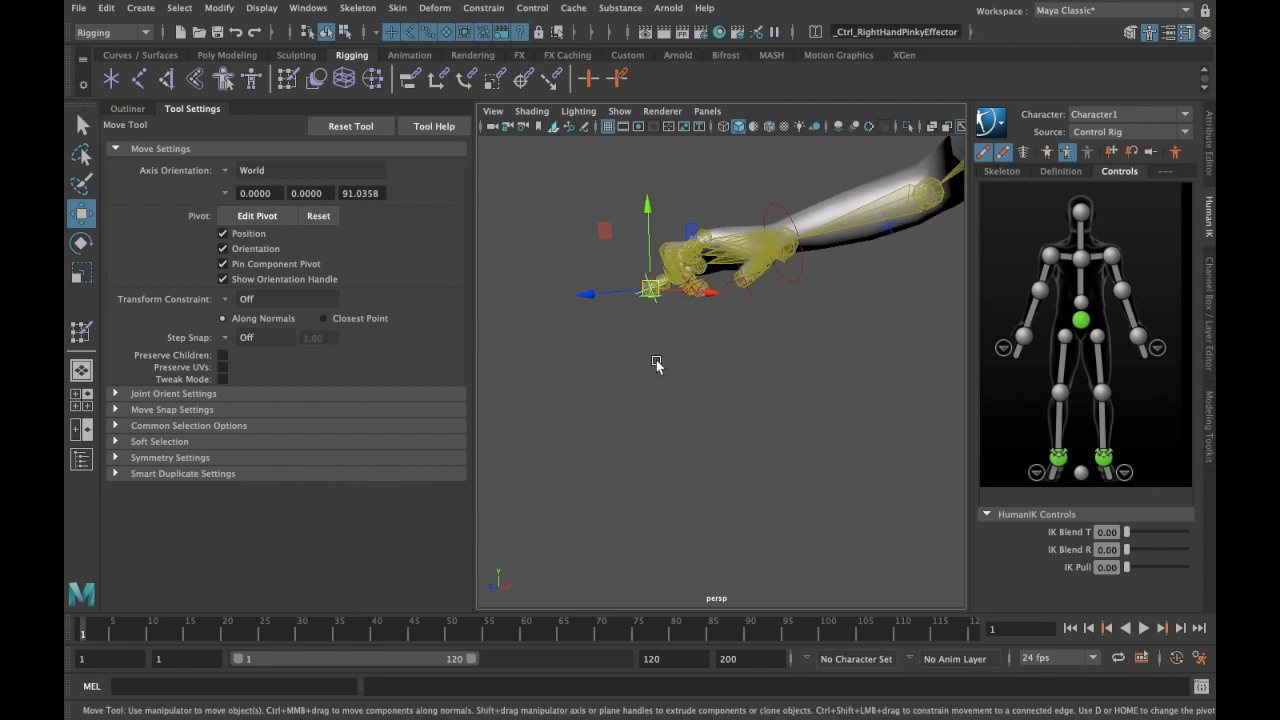
{"action": "left_click_drag", "start_coordinate": [652, 293], "coordinate": [699, 321]}
{"action": "left_click", "coordinate": [680, 425]}
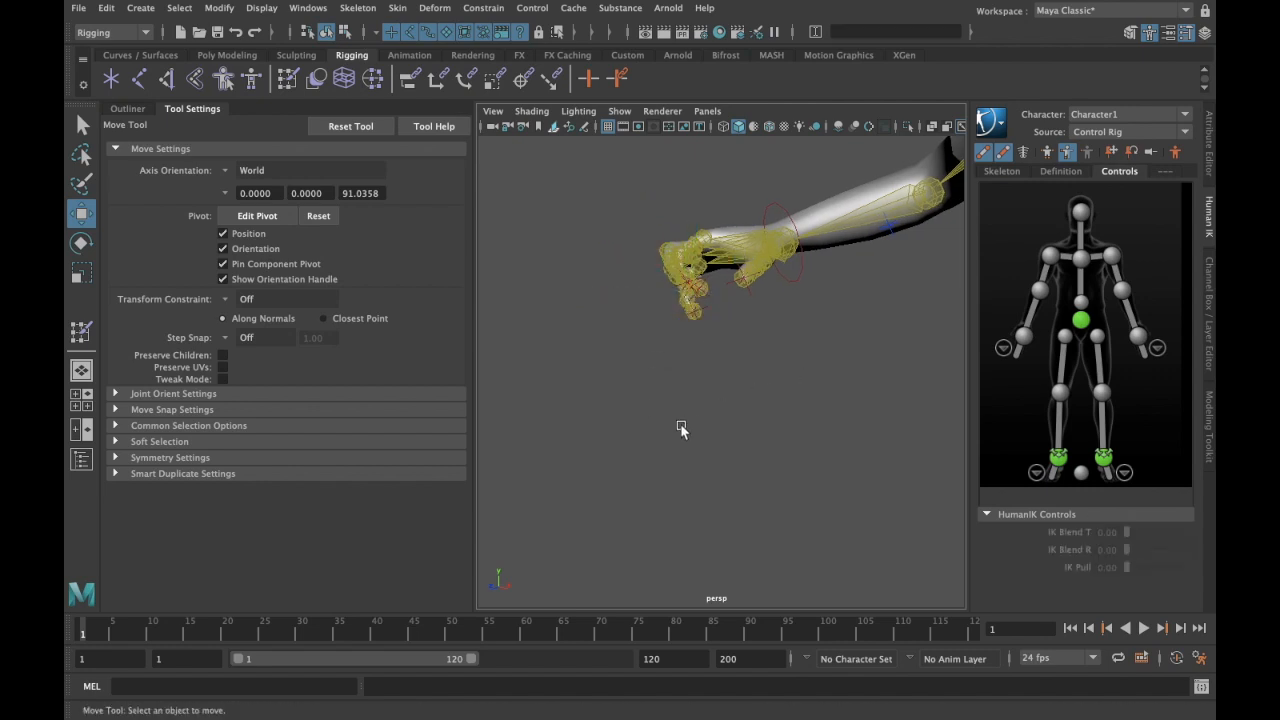
Step: Frame the full character and turn on textured display in the viewport
{"action": "left_click_drag", "start_coordinate": [680, 425], "coordinate": [733, 424], "text": "alt"}
{"action": "scroll", "coordinate": [733, 424], "scroll_direction": "down", "scroll_amount": 5}
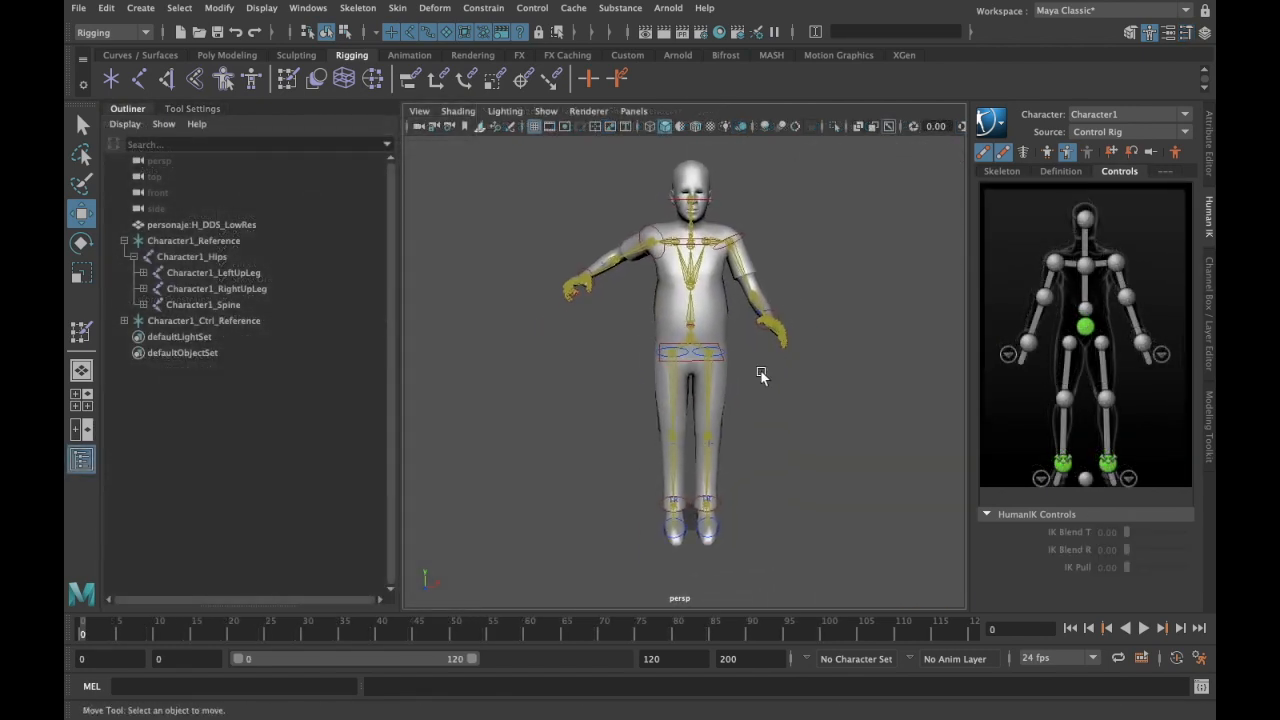
{"action": "mouse_move", "coordinate": [760, 371]}
{"action": "left_mouse_down", "text": "alt"}
{"action": "mouse_move", "coordinate": [880, 369]}
{"action": "mouse_move", "coordinate": [760, 366]}
{"action": "mouse_move", "coordinate": [750, 257]}
{"action": "left_mouse_up", "text": "alt"}
{"action": "left_click", "coordinate": [710, 126]}
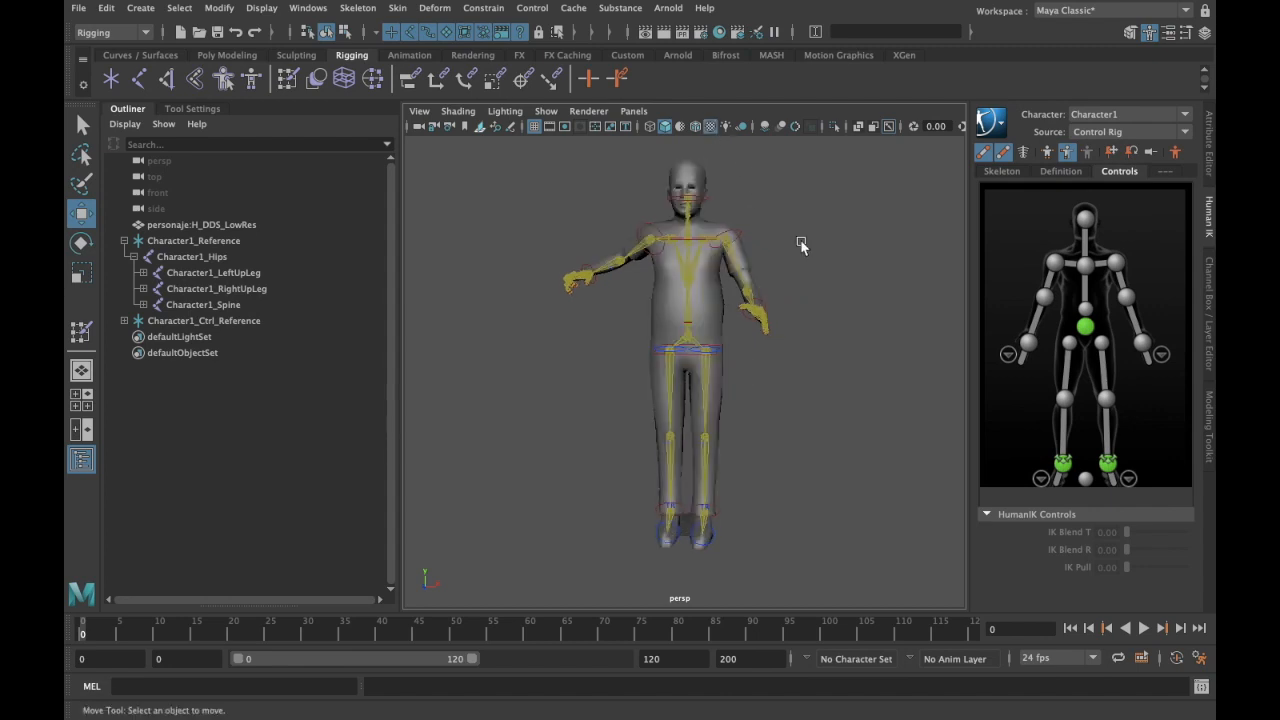
Step: Key the left wrist effector beside the hip at frame 0 and raised in front of the body at frame 11
{"action": "left_click_drag", "start_coordinate": [857, 285], "coordinate": [562, 300], "text": "alt"}
{"action": "scroll", "coordinate": [849, 297], "scroll_direction": "up", "scroll_amount": 3}
{"action": "left_click", "coordinate": [572, 283]}
{"action": "left_click_drag", "start_coordinate": [698, 368], "coordinate": [655, 348], "text": "alt"}
{"action": "middle_click_drag", "start_coordinate": [797, 384], "coordinate": [765, 407], "text": "alt"}
{"action": "left_click_drag", "start_coordinate": [461, 231], "coordinate": [670, 290]}
{"action": "left_click", "coordinate": [167, 622]}
{"action": "left_click_drag", "start_coordinate": [614, 268], "coordinate": [459, 203]}
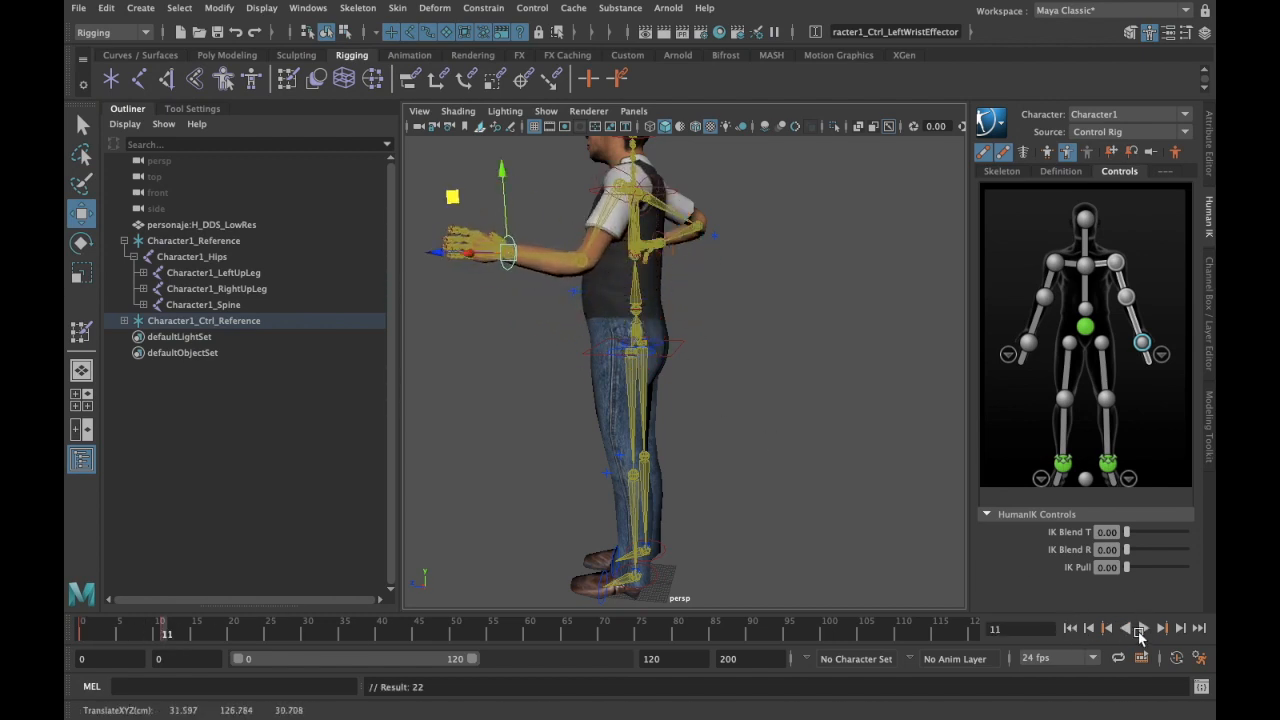
Step: Play the arm animation from the first frame and stop it at frame 116
{"action": "left_click", "coordinate": [1070, 629]}
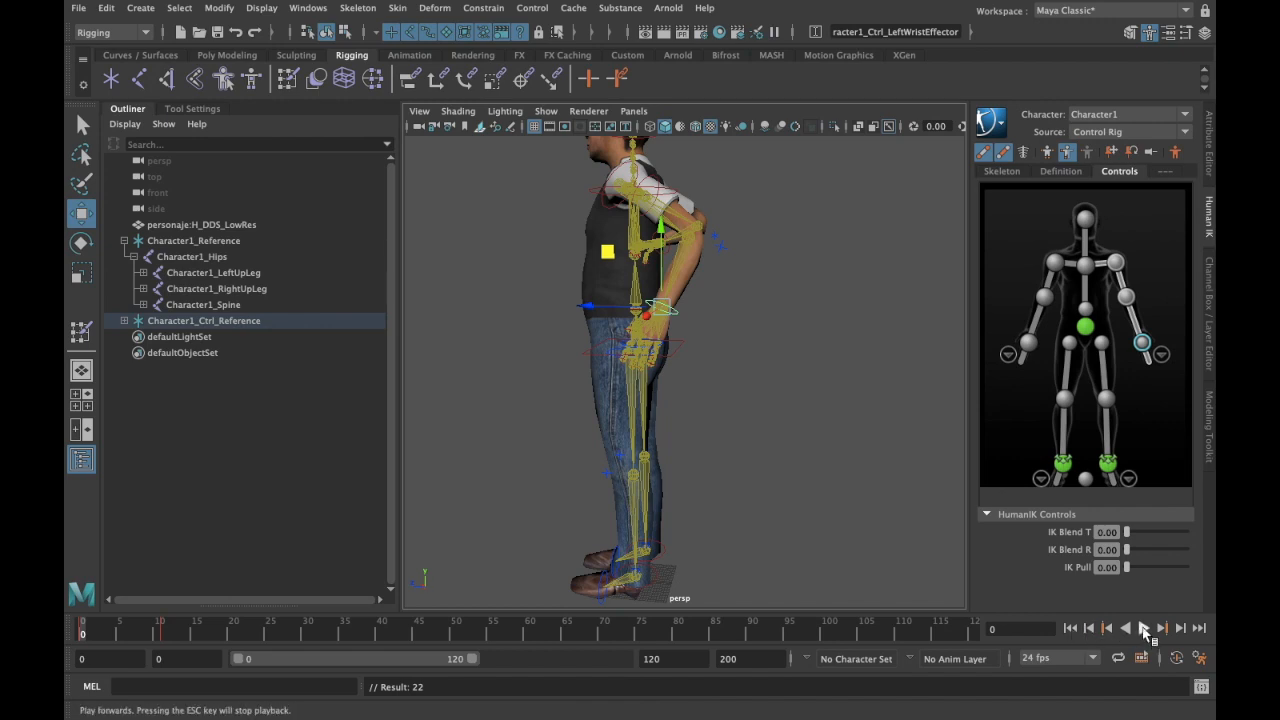
{"action": "left_click", "coordinate": [1145, 629]}
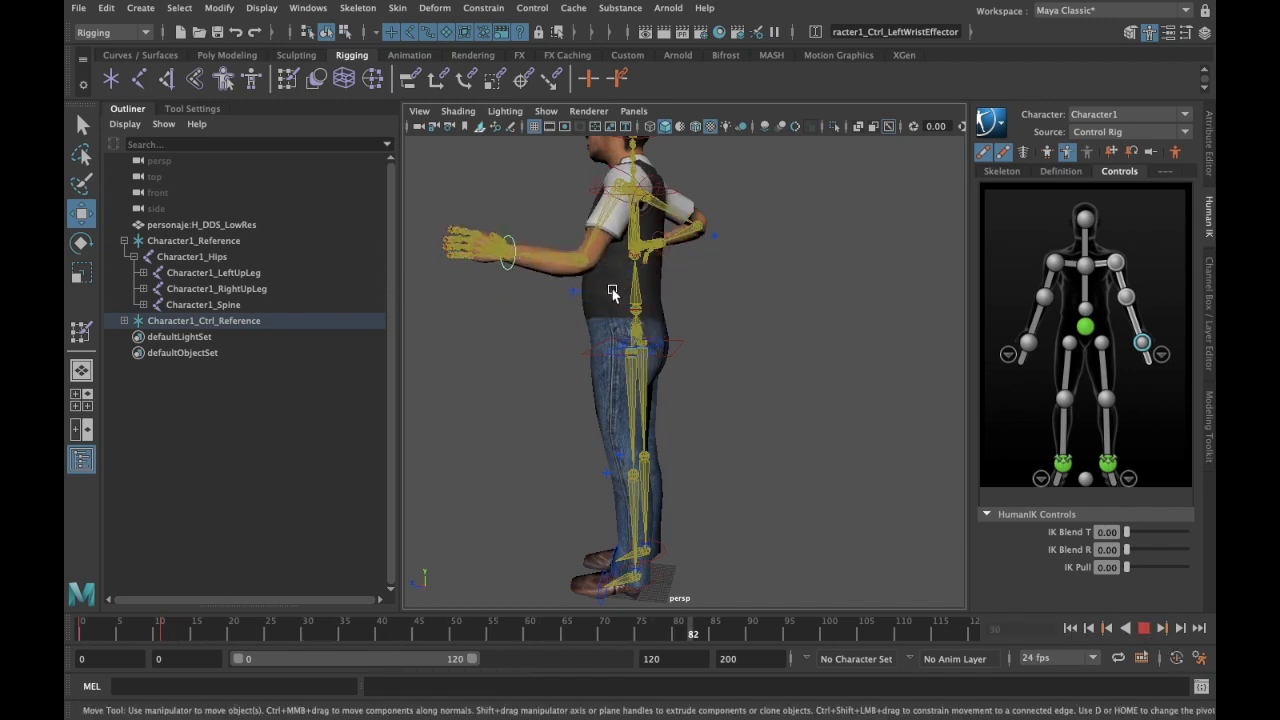
{"action": "left_click", "coordinate": [1152, 625]}
Step: Key the left wrist effector behind the back at frame 116 and play the arm animation from a front view
{"action": "left_click_drag", "start_coordinate": [452, 198], "coordinate": [700, 272]}
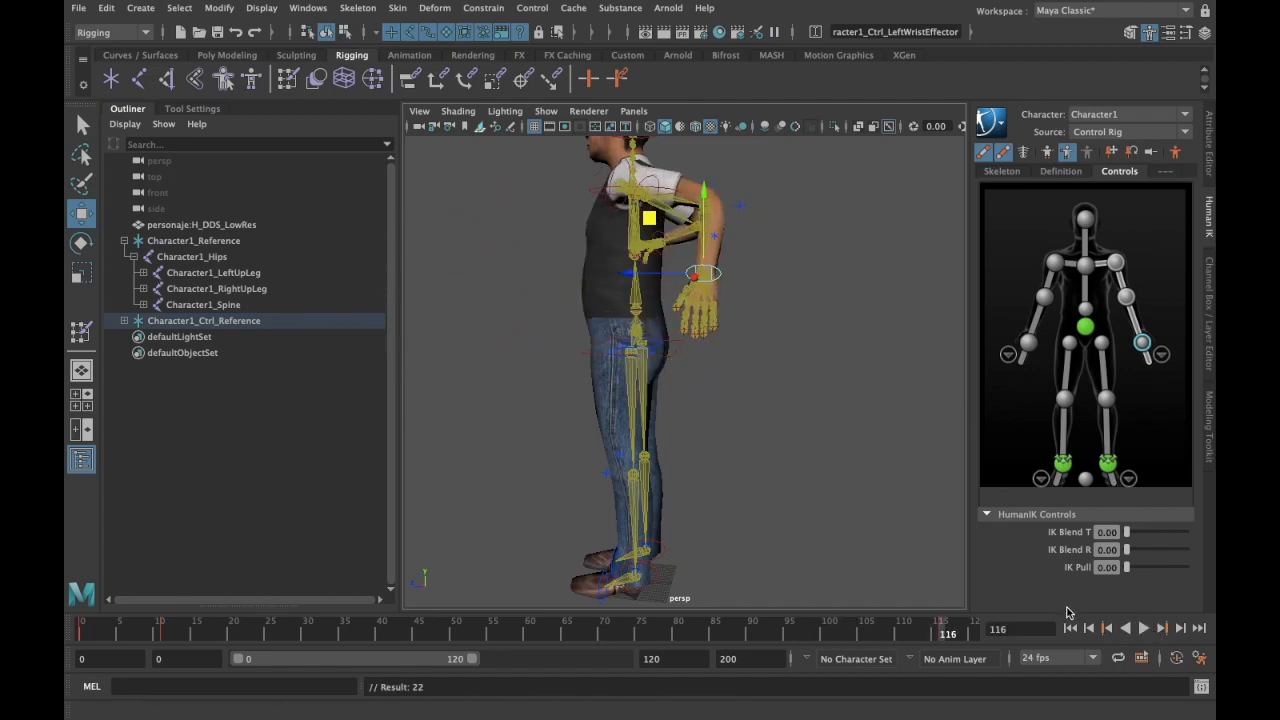
{"action": "left_click", "coordinate": [1143, 628]}
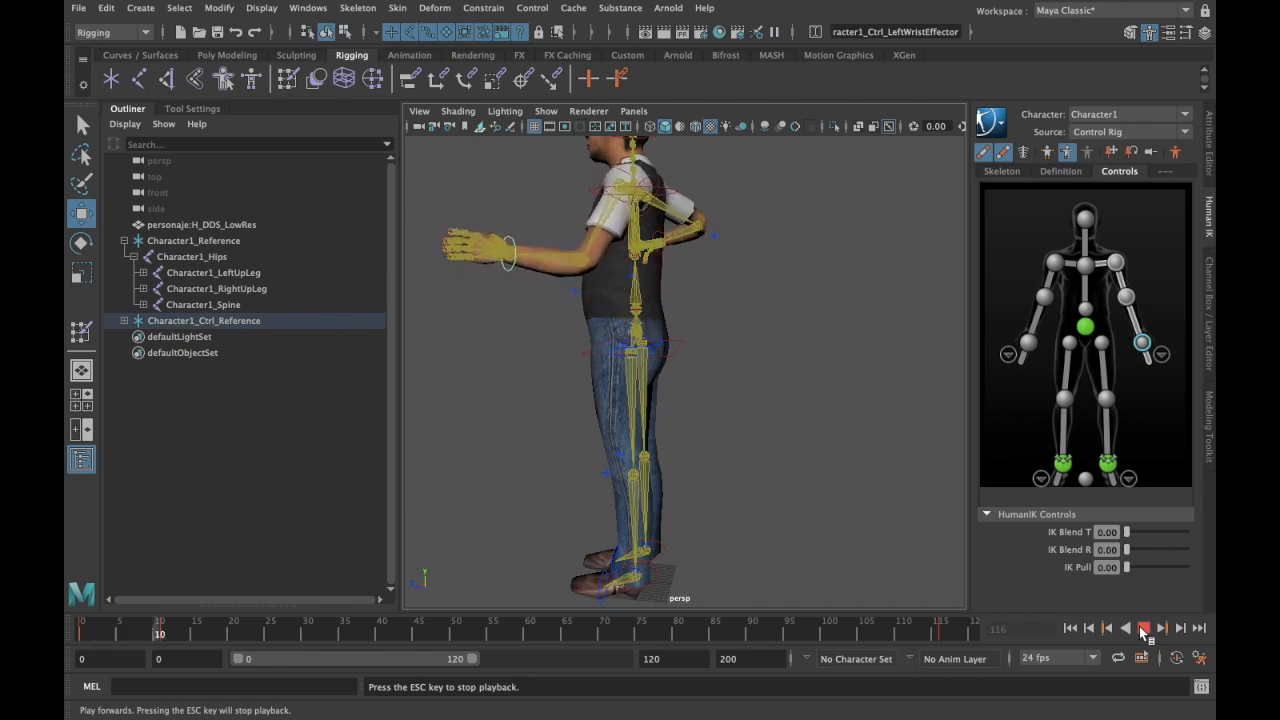
{"action": "left_click_drag", "start_coordinate": [742, 412], "coordinate": [866, 406], "text": "alt"}
{"action": "scroll", "coordinate": [789, 388], "scroll_direction": "down", "scroll_amount": 3}
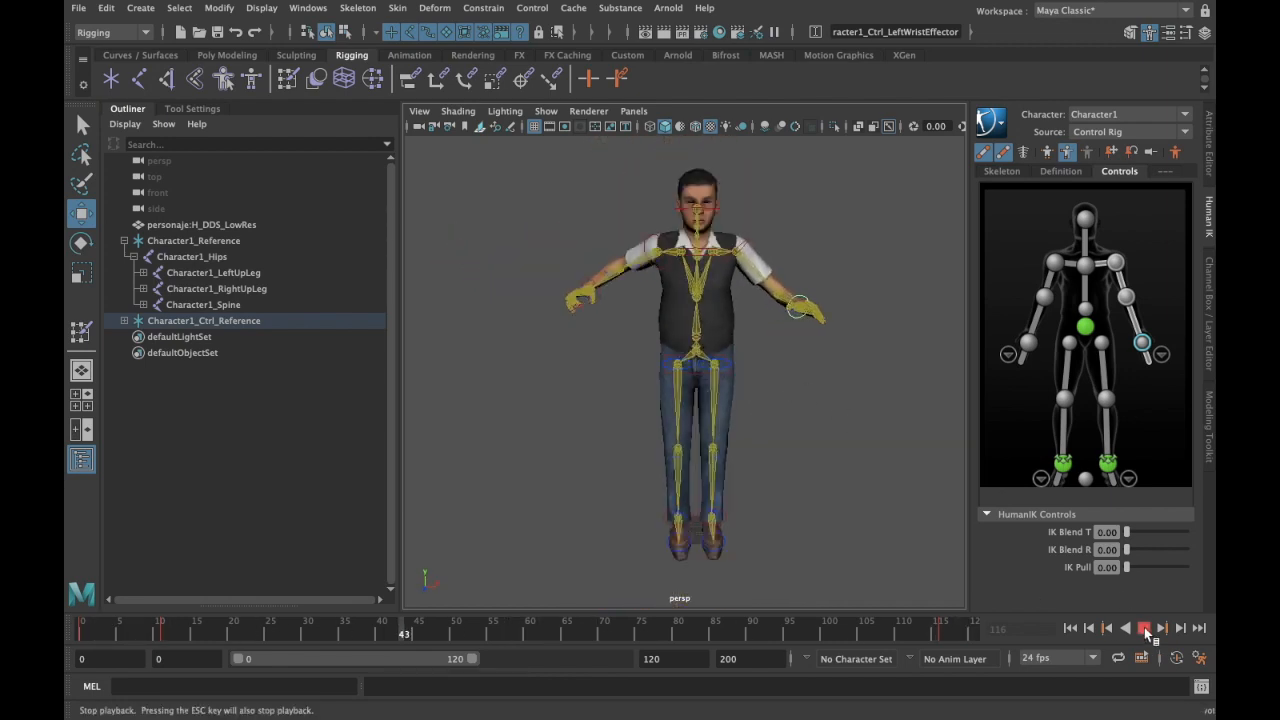
{"action": "left_click", "coordinate": [1143, 628]}
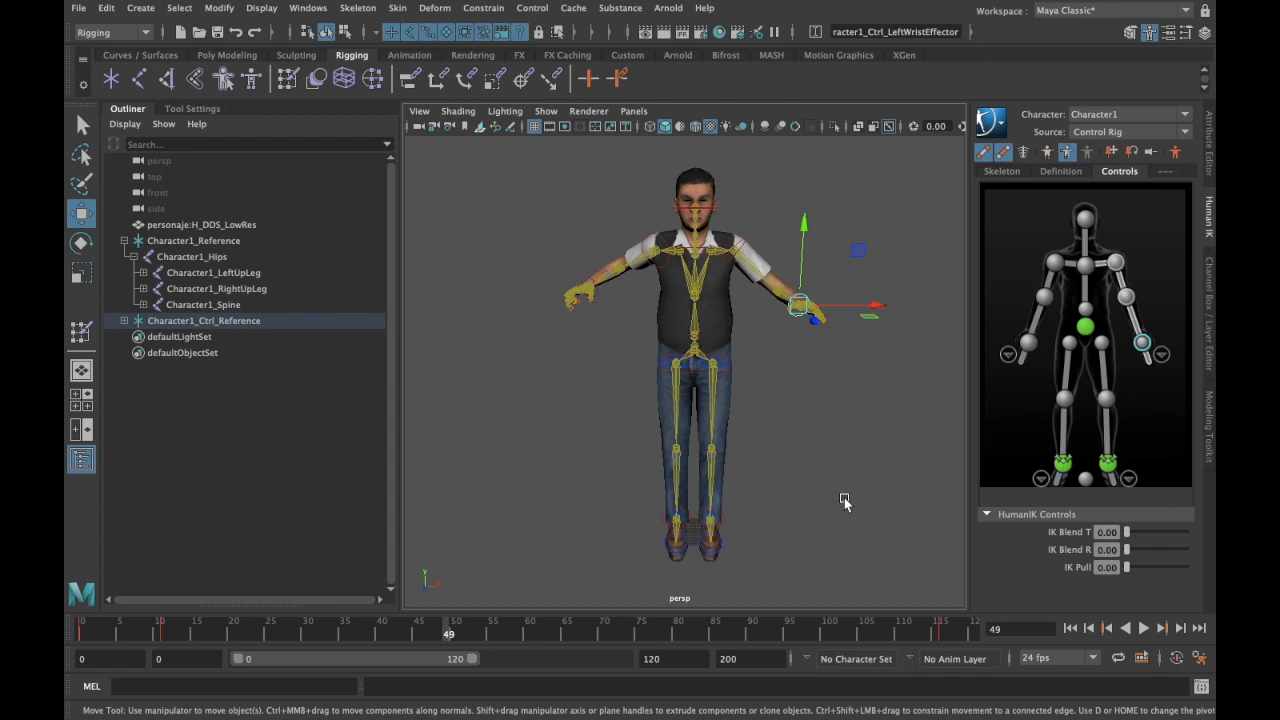
Step: Inspect the textured character's pose and rig effectors close up from several angles, and clear the selection
{"action": "scroll", "coordinate": [842, 392], "scroll_direction": "up", "scroll_amount": 5}
{"action": "left_click_drag", "start_coordinate": [815, 329], "coordinate": [529, 259], "text": "alt"}
{"action": "scroll", "coordinate": [624, 289], "scroll_direction": "up", "scroll_amount": 3}
{"action": "left_click", "coordinate": [509, 188]}
{"action": "left_click_drag", "start_coordinate": [603, 358], "coordinate": [736, 378], "text": "alt"}
{"action": "middle_click_drag", "start_coordinate": [736, 378], "coordinate": [738, 280], "text": "alt"}
{"action": "left_click_drag", "start_coordinate": [844, 471], "coordinate": [782, 515], "text": "alt"}
{"action": "left_click", "coordinate": [791, 495]}
{"action": "left_click_drag", "start_coordinate": [695, 440], "coordinate": [754, 427], "text": "alt"}
{"action": "scroll", "coordinate": [754, 410], "scroll_direction": "down", "scroll_amount": 5}
{"action": "left_click_drag", "start_coordinate": [803, 287], "coordinate": [815, 352], "text": "alt"}
{"action": "left_click", "coordinate": [888, 434]}
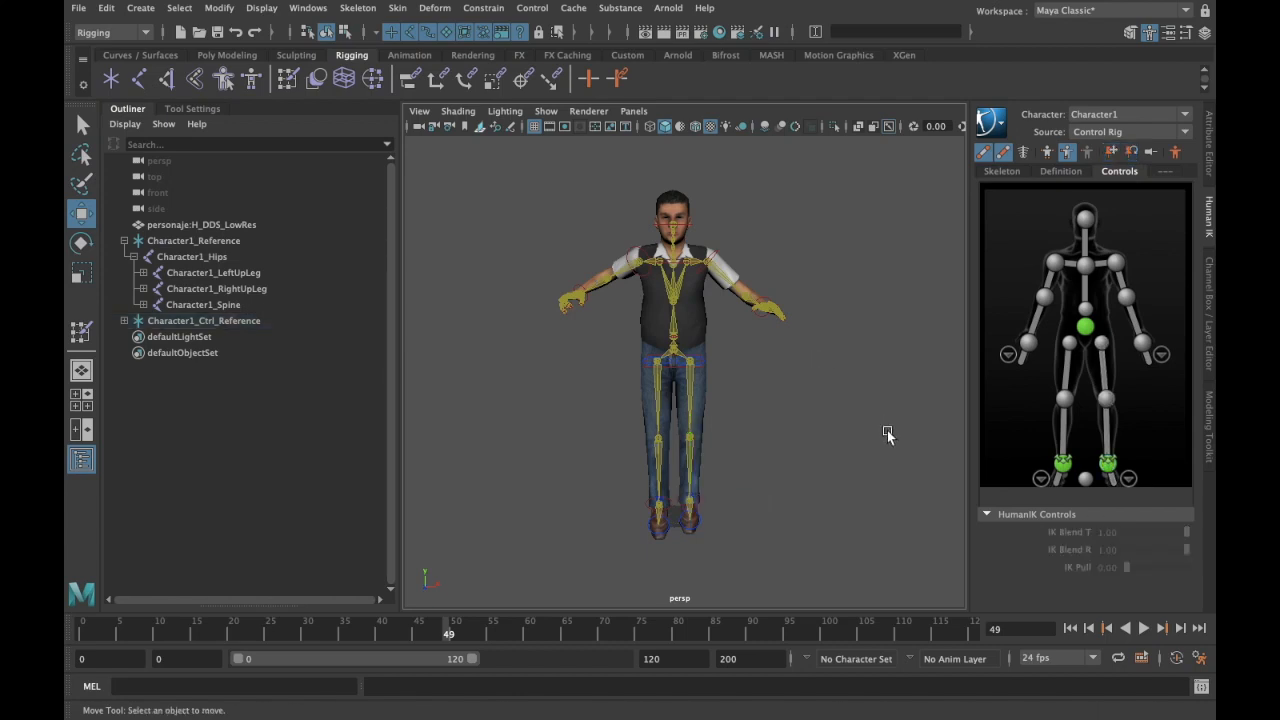